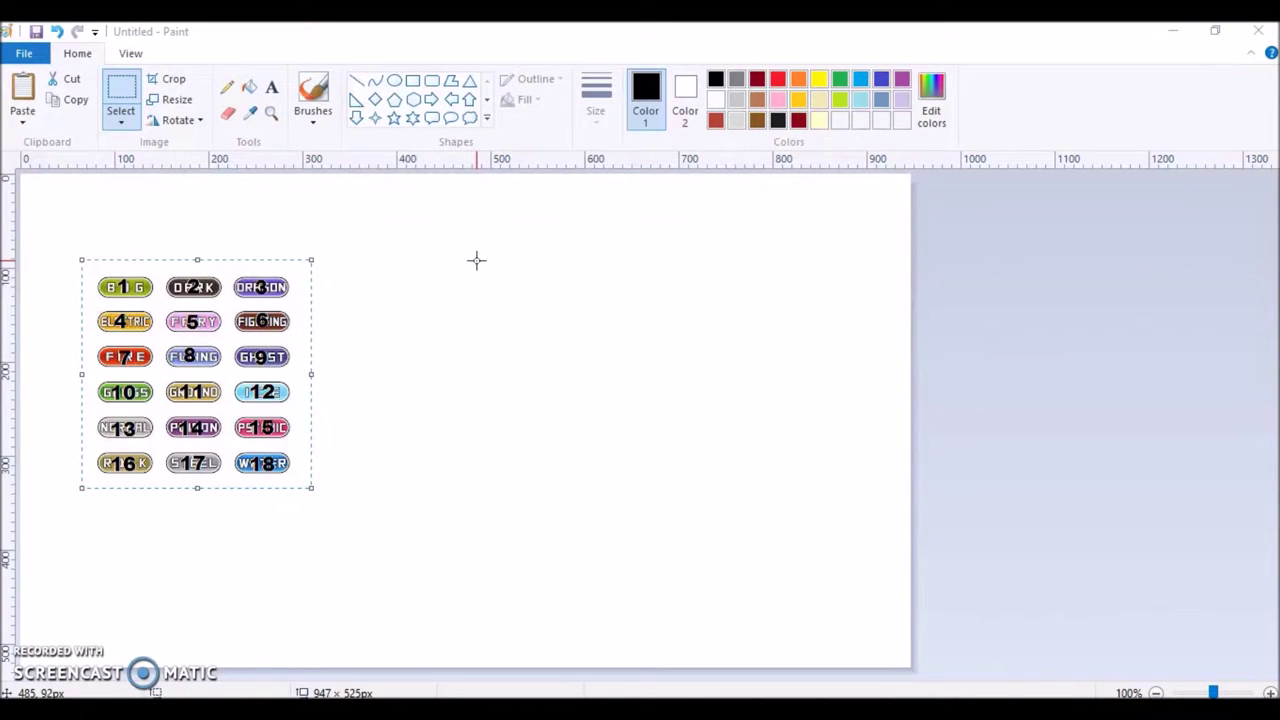
- Move the numbered type chart toward the middle of the canvas and undo the last canvas size change
{"action": "left_click_drag", "start_coordinate": [287, 320], "coordinate": [514, 327]}
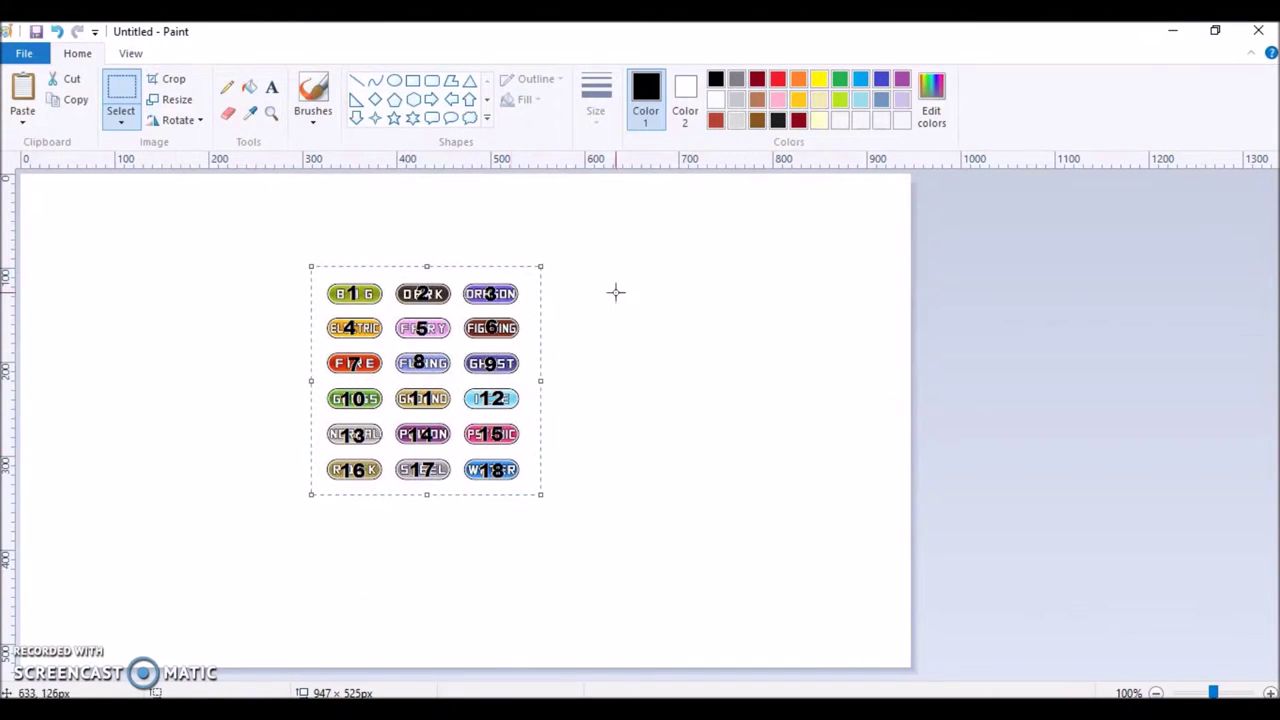
{"action": "left_click", "coordinate": [617, 369]}
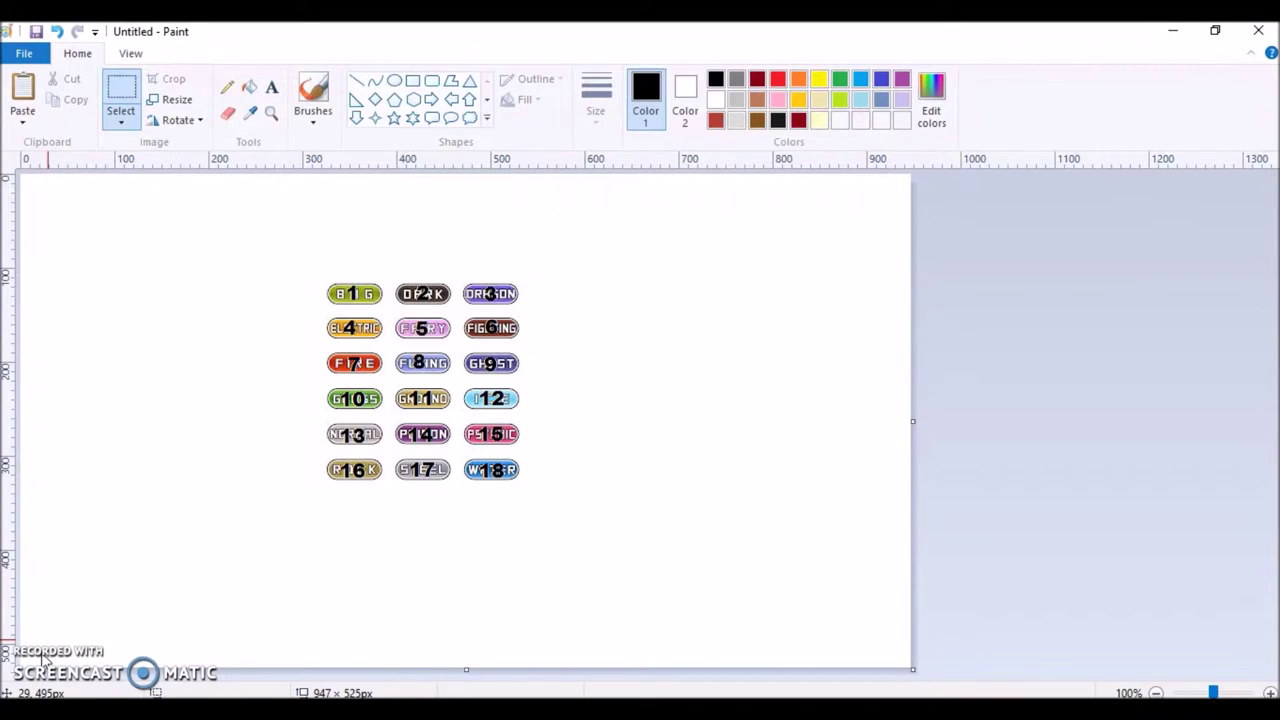
{"action": "key", "text": "ctrl+z"}
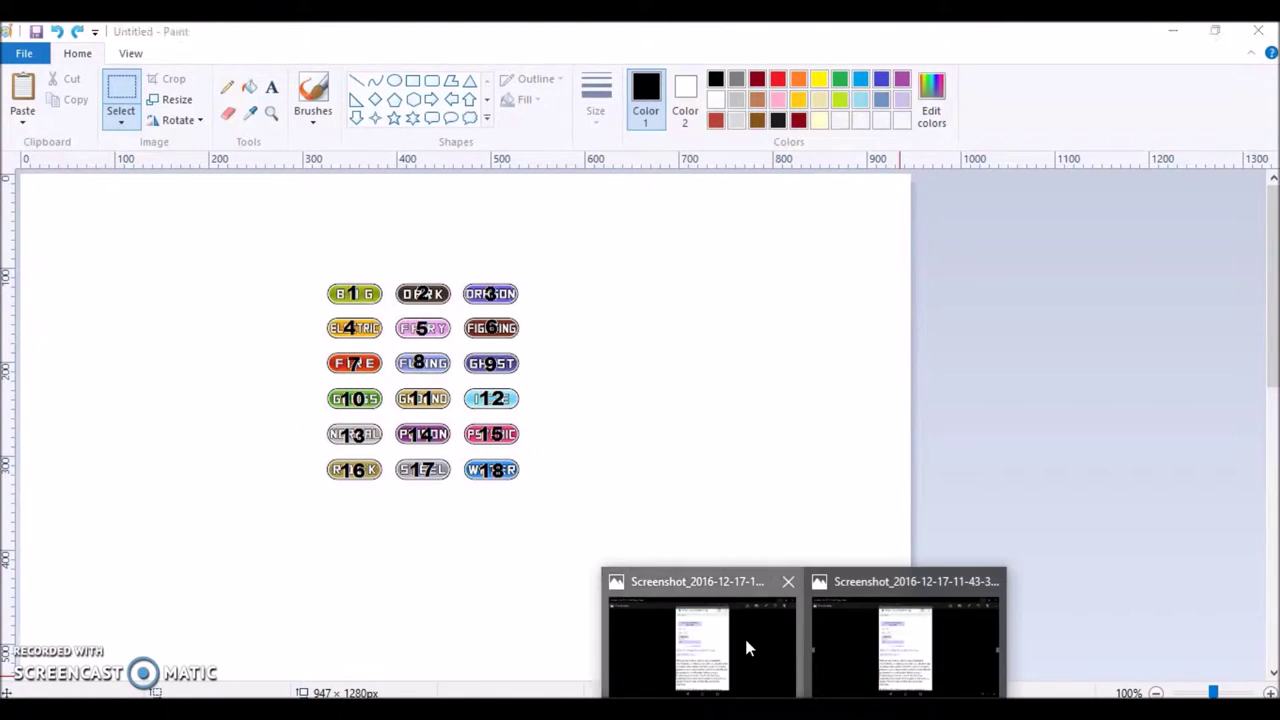
- Check the results in the two random number generator screenshots in Photos and return to Paint
{"action": "left_click", "coordinate": [744, 635]}
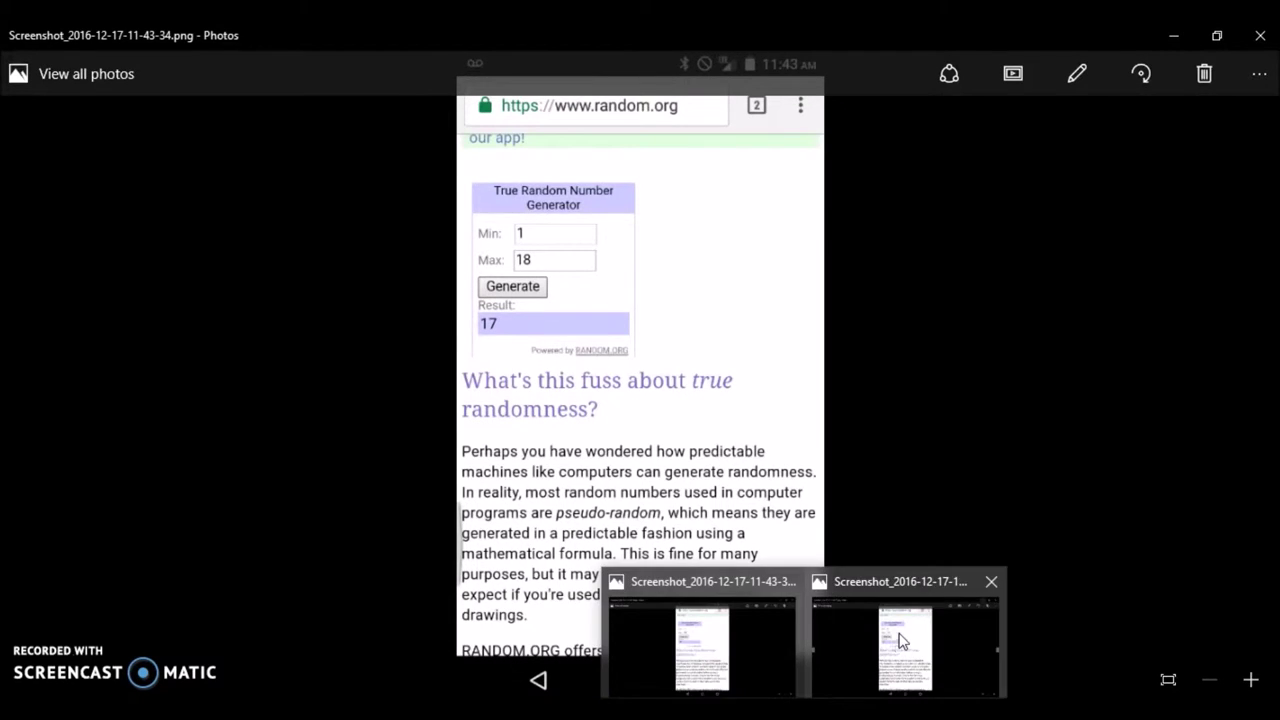
{"action": "left_click", "coordinate": [900, 645]}
{"action": "left_click", "coordinate": [1170, 34]}
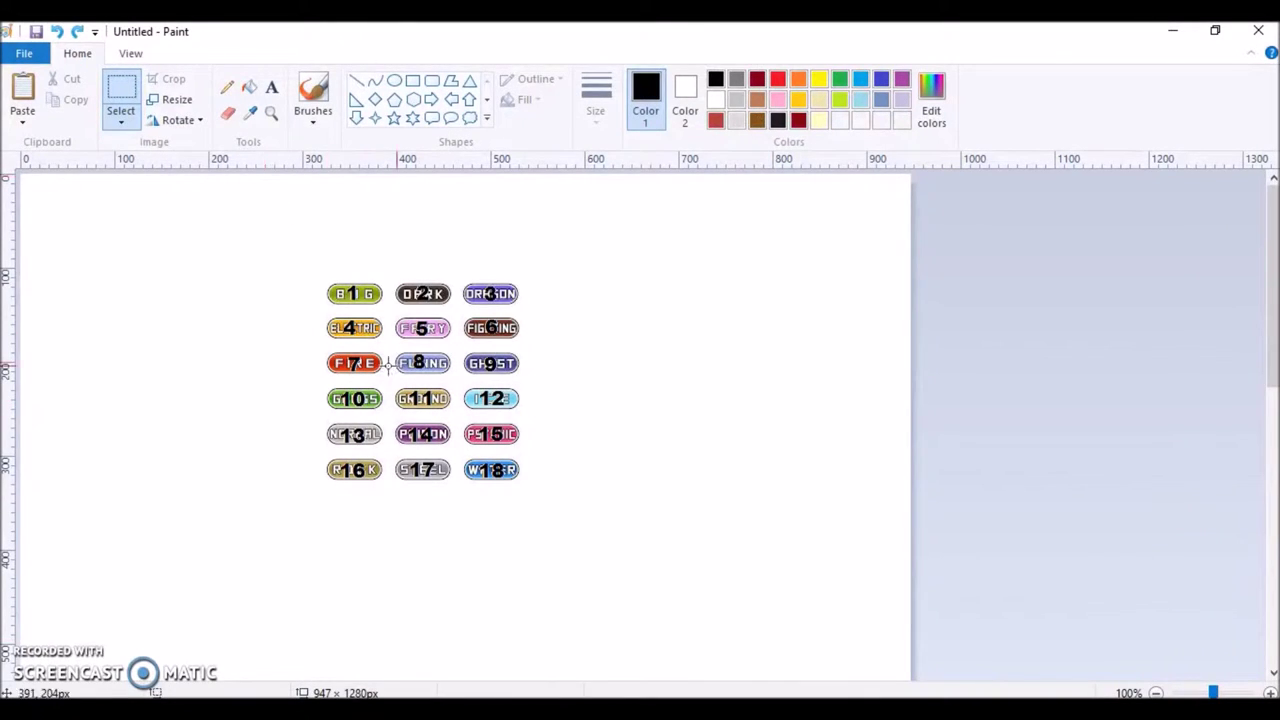
- Pull the Steel 17 and Ground 11 badges out of the chart onto blank canvas and delete the remaining badges
{"action": "mouse_move", "coordinate": [391, 447]}
{"action": "left_mouse_down"}
{"action": "mouse_move", "coordinate": [453, 487]}
{"action": "mouse_move", "coordinate": [733, 329]}
{"action": "left_mouse_up"}
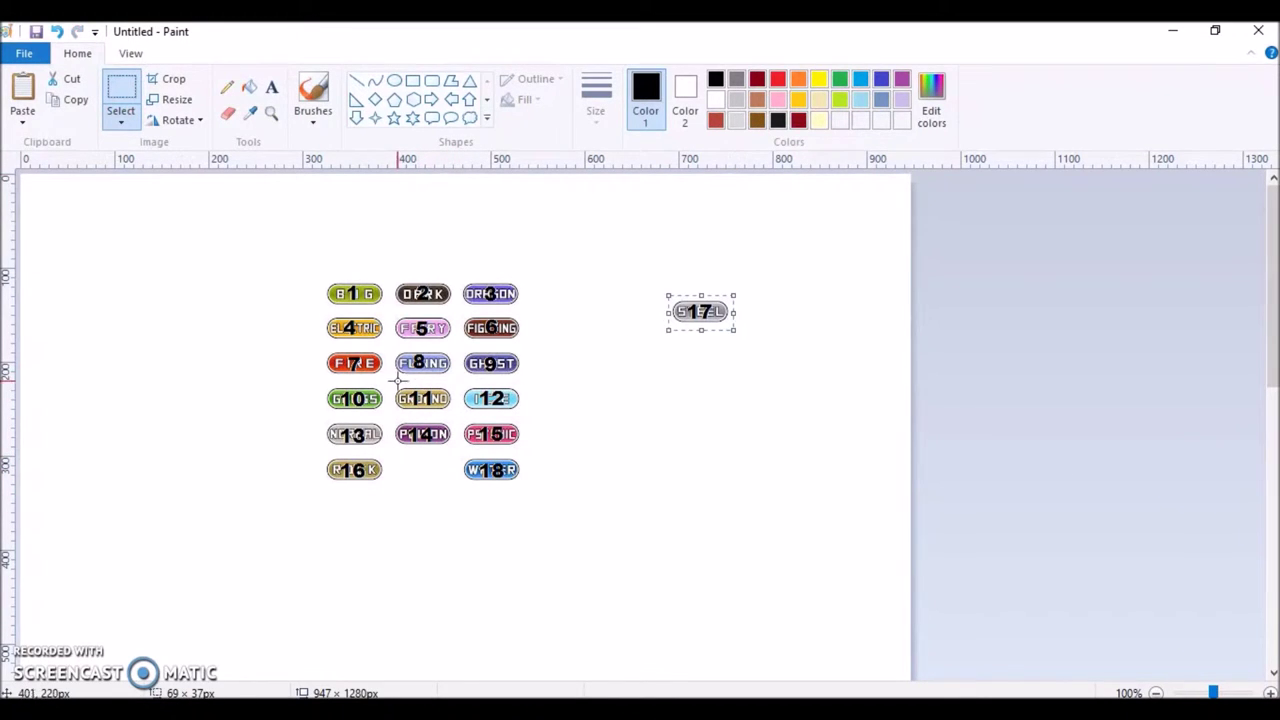
{"action": "left_click_drag", "start_coordinate": [392, 380], "coordinate": [736, 354]}
{"action": "left_click_drag", "start_coordinate": [532, 269], "coordinate": [279, 530]}
{"action": "key", "text": "Delete"}
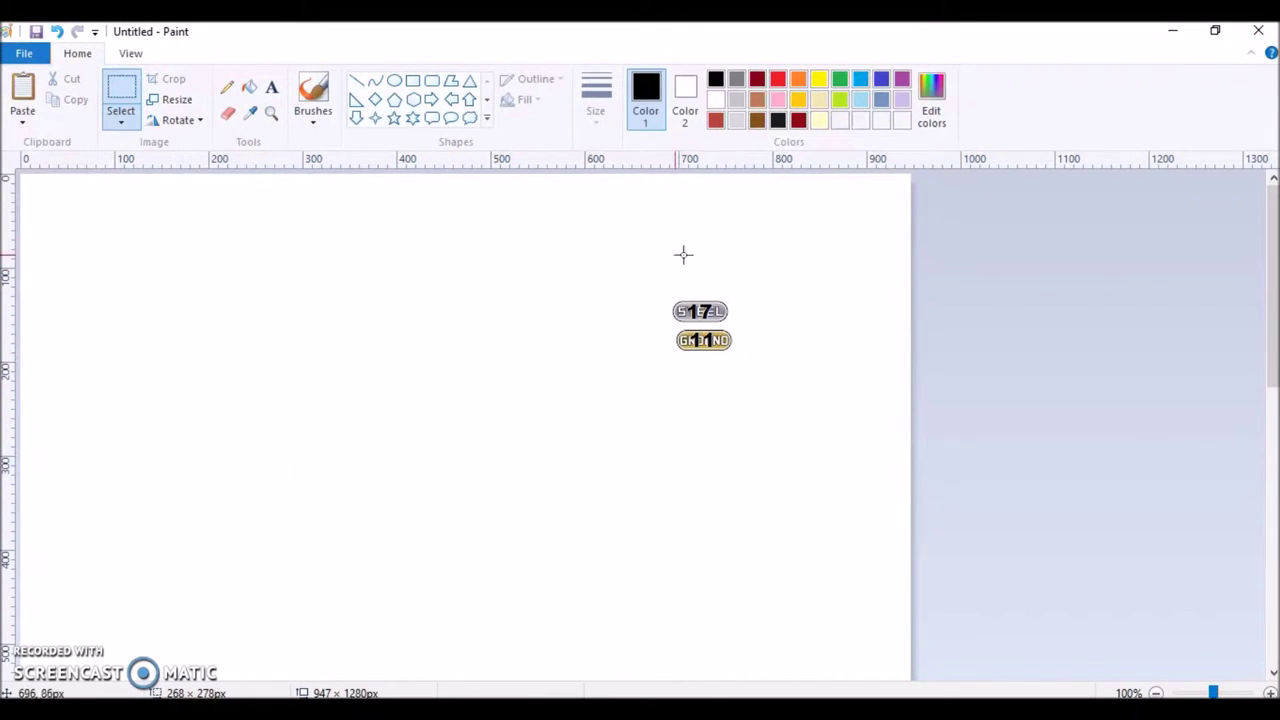
- Move the two remaining badges to the canvas's upper-left area and align the Ground badge directly beneath the Steel badge
{"action": "left_click_drag", "start_coordinate": [637, 268], "coordinate": [756, 389]}
{"action": "left_click_drag", "start_coordinate": [752, 335], "coordinate": [166, 314]}
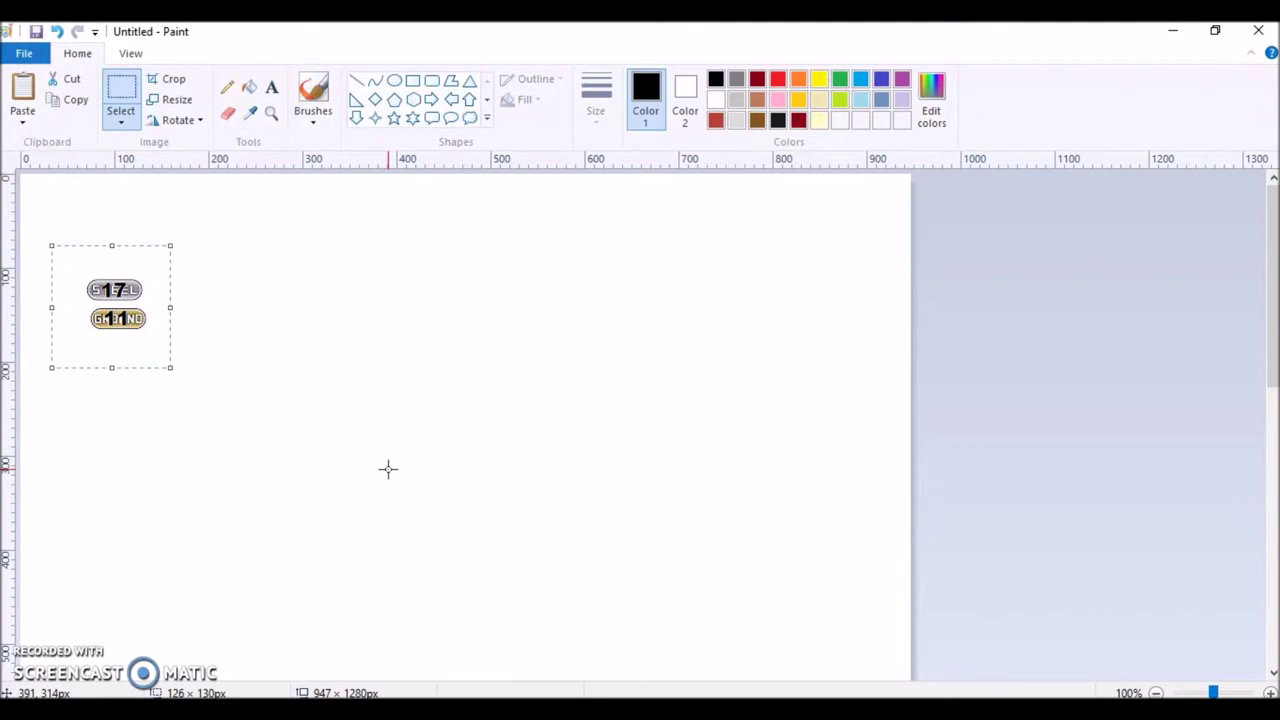
{"action": "mouse_move", "coordinate": [129, 315]}
{"action": "left_mouse_down"}
{"action": "mouse_move", "coordinate": [133, 326]}
{"action": "mouse_move", "coordinate": [129, 308]}
{"action": "left_mouse_up"}
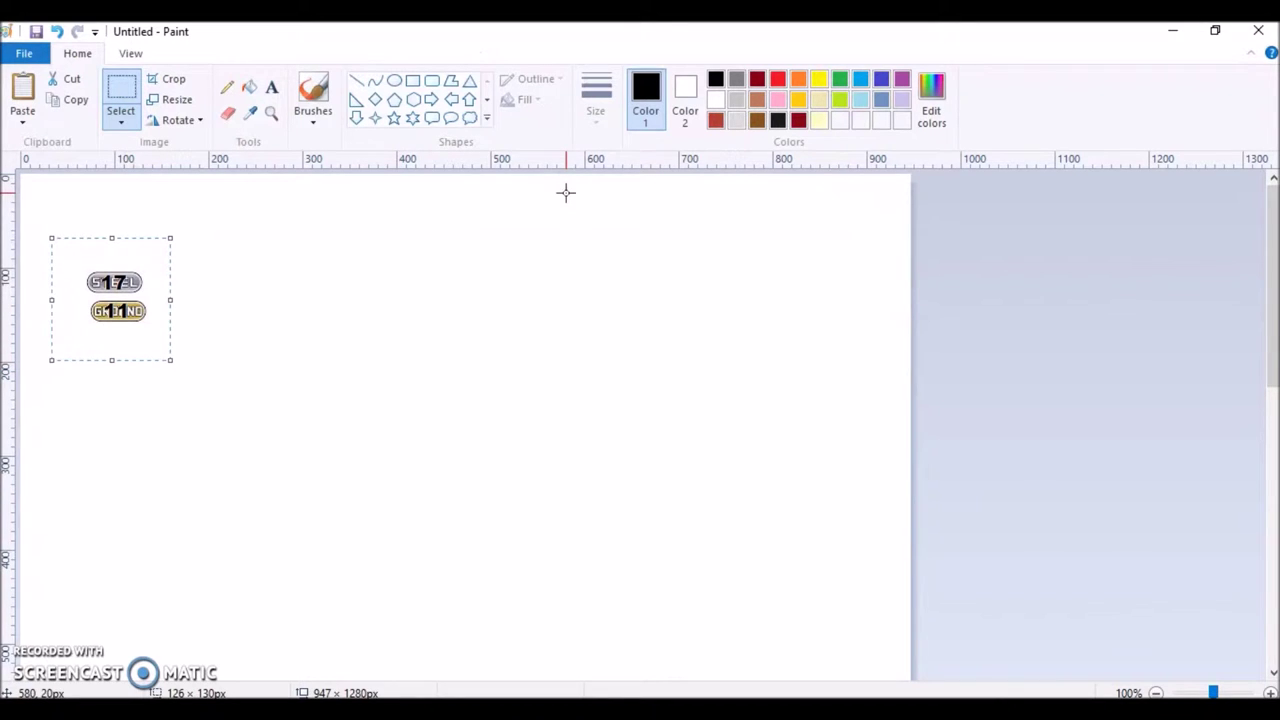
{"action": "left_click", "coordinate": [297, 339]}
{"action": "left_click_drag", "start_coordinate": [86, 294], "coordinate": [148, 328]}
{"action": "left_click", "coordinate": [283, 343]}
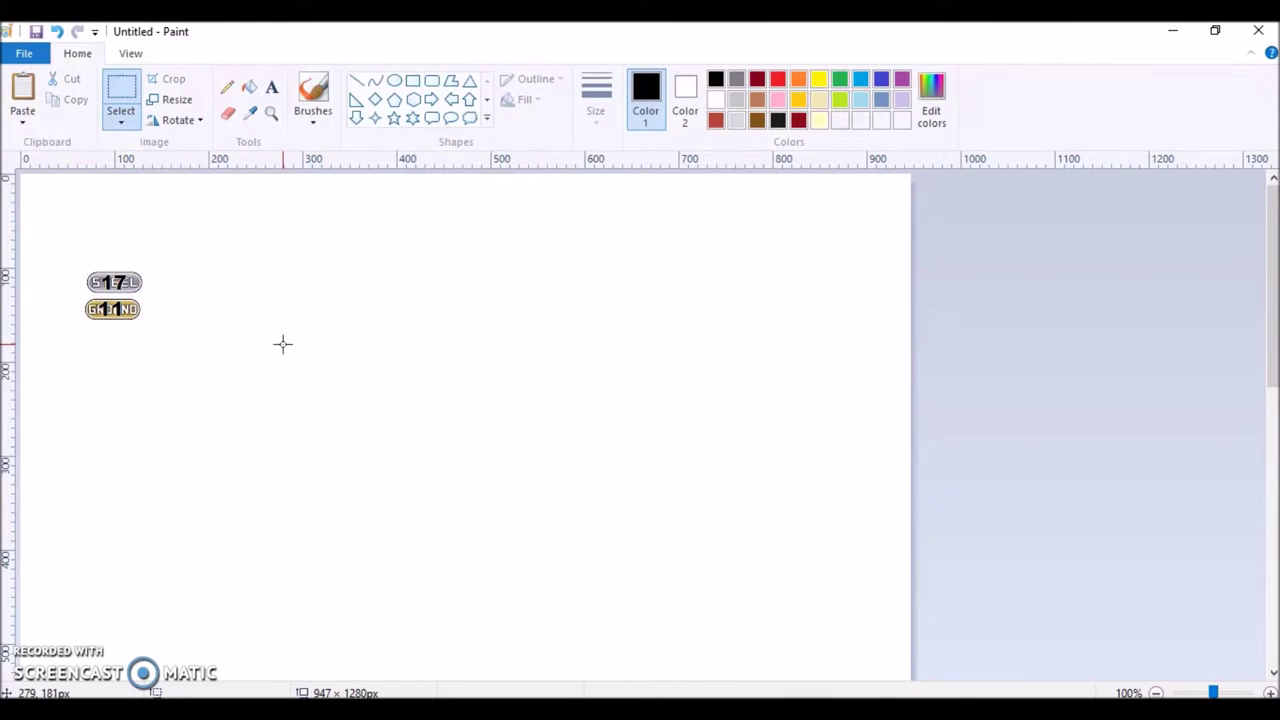
{"action": "left_click", "coordinate": [120, 120]}
{"action": "left_click", "coordinate": [172, 287]}
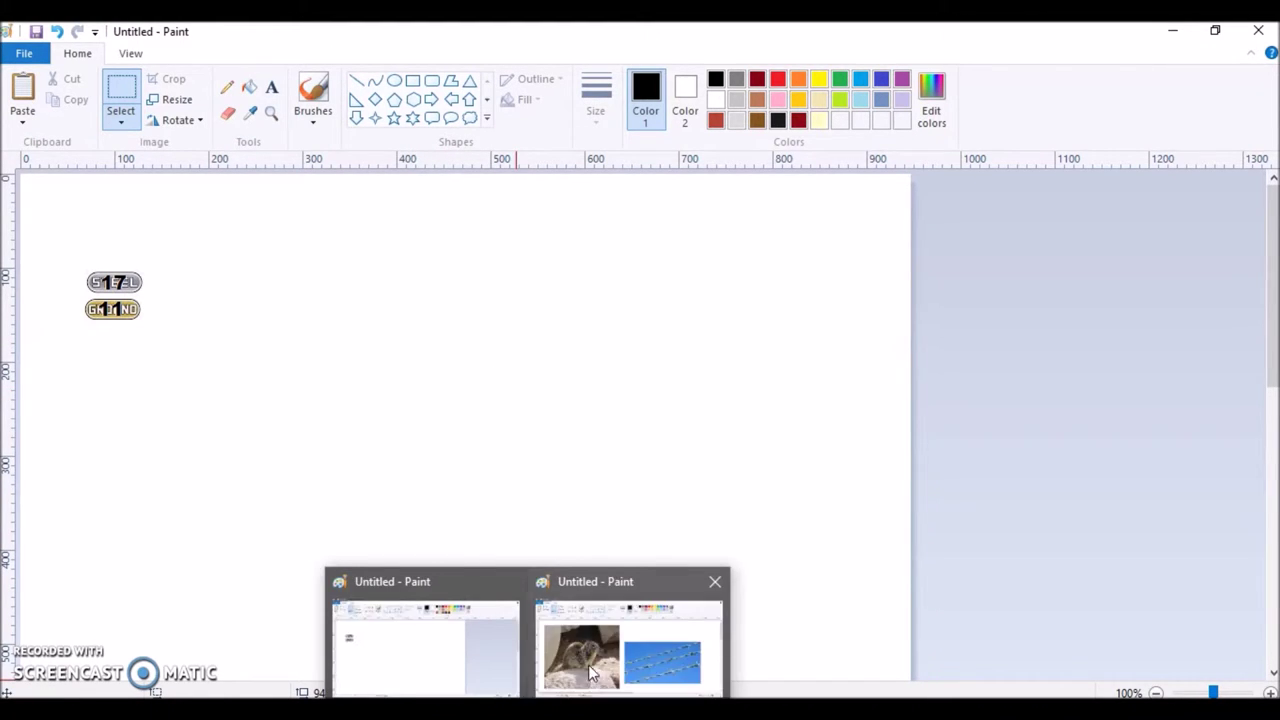
- View the squirrel and barbed wire reference photos in the other Paint window and return to the badge canvas
{"action": "left_click", "coordinate": [630, 640]}
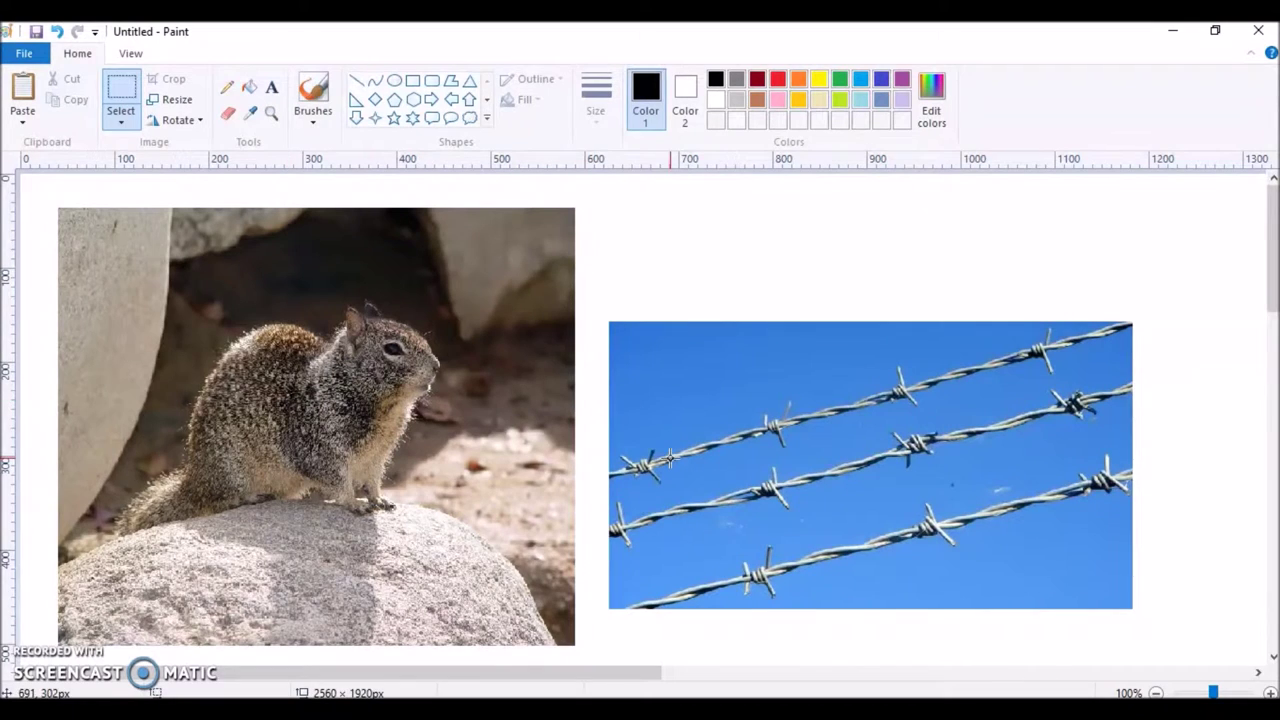
{"action": "left_click", "coordinate": [424, 651]}
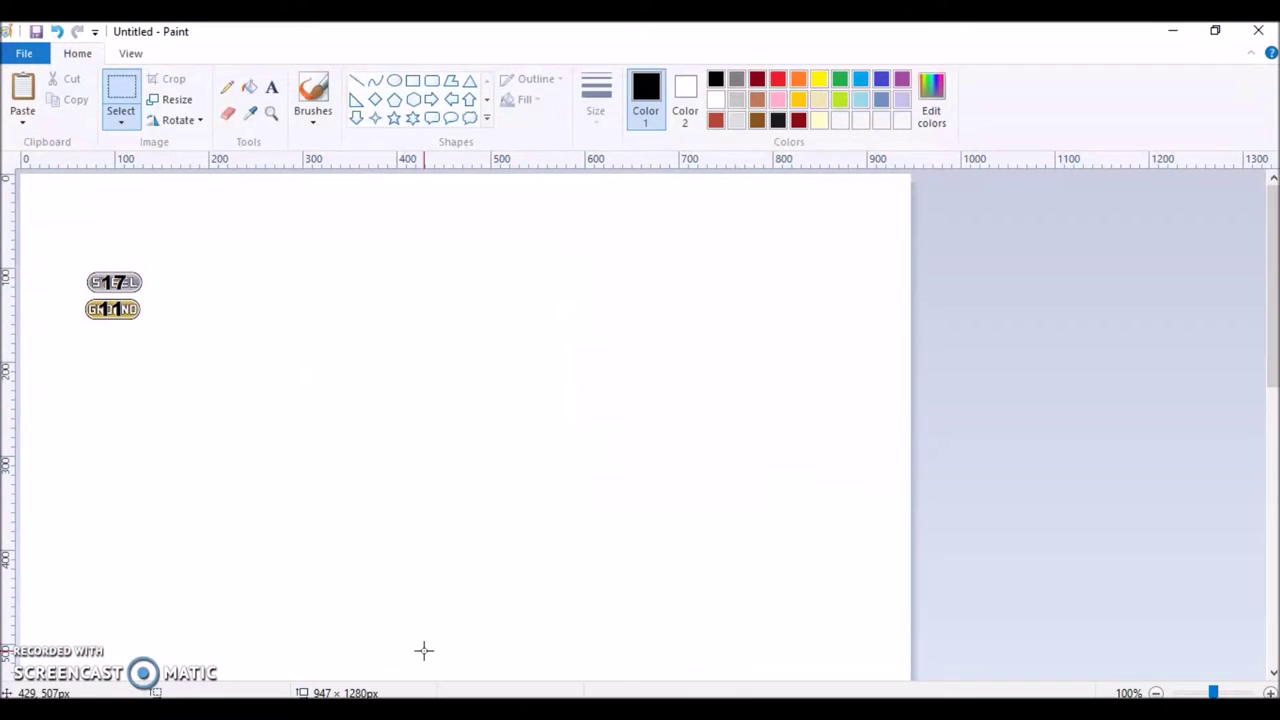
- Draw a black circle outline about 171 × 170 px to the right of the type badges as the head
{"action": "left_click", "coordinate": [394, 80]}
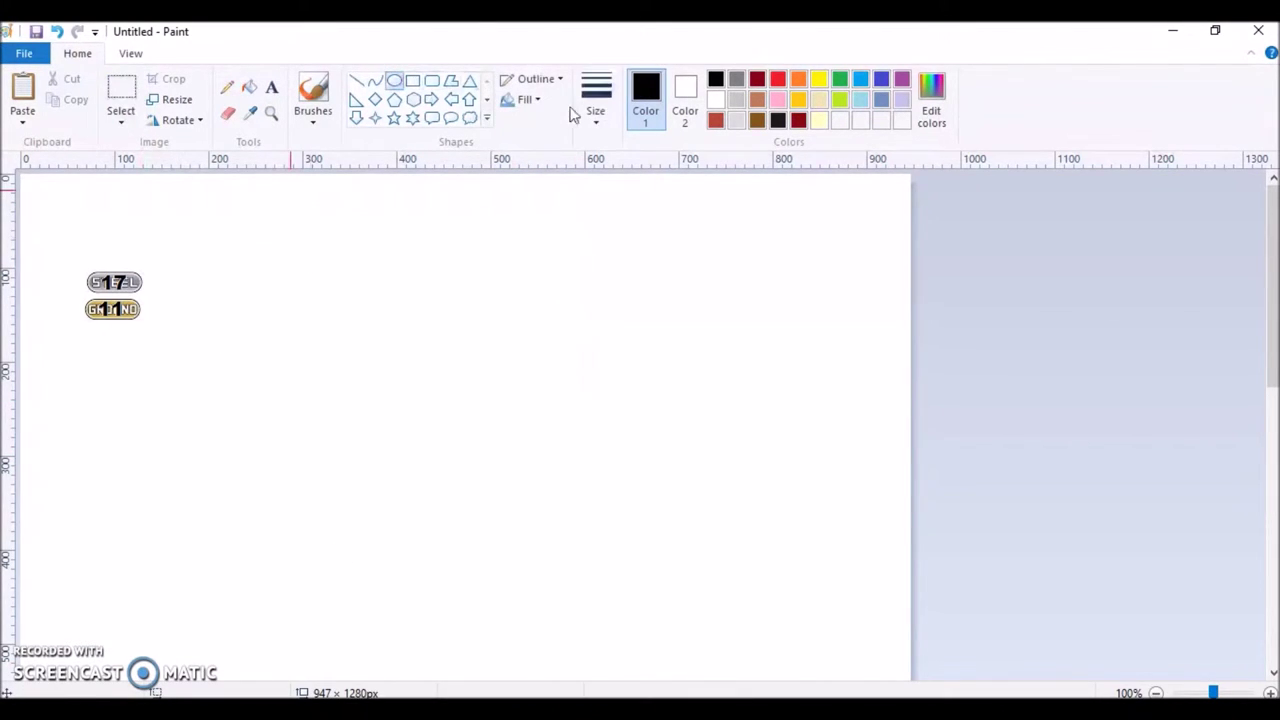
{"action": "left_click", "coordinate": [596, 112]}
{"action": "left_click", "coordinate": [637, 234]}
{"action": "left_click_drag", "start_coordinate": [242, 322], "coordinate": [398, 474]}
{"action": "left_click_drag", "start_coordinate": [330, 379], "coordinate": [343, 334]}
{"action": "left_click", "coordinate": [596, 108]}
{"action": "left_click", "coordinate": [566, 217]}
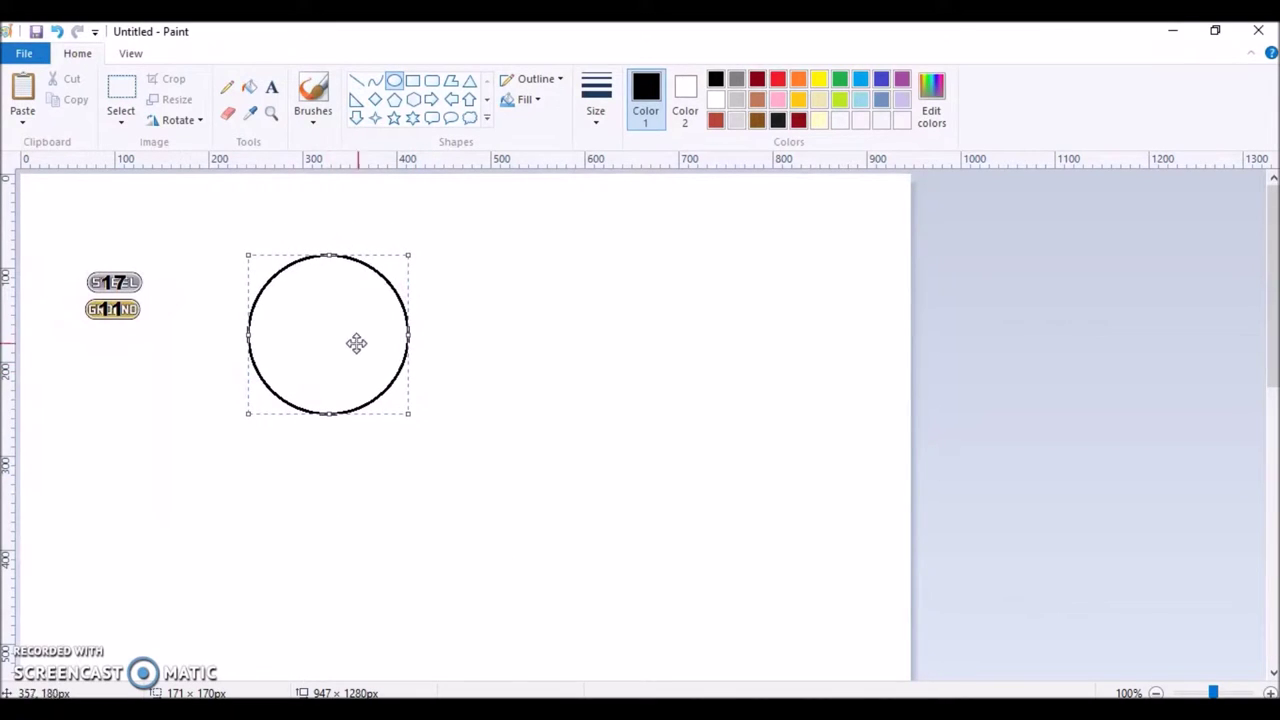
{"action": "left_click", "coordinate": [517, 369]}
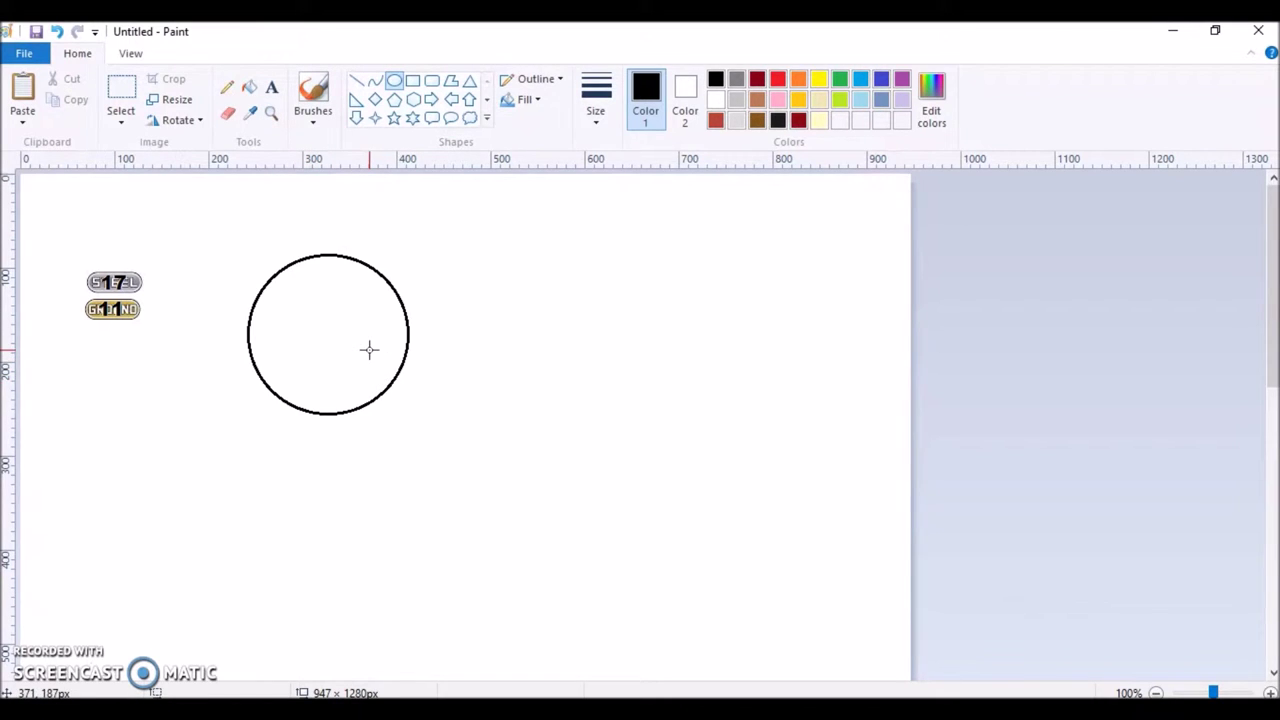
- Draw two curved ear outlines on the upper right and upper left of the head circle
{"action": "left_click", "coordinate": [272, 116]}
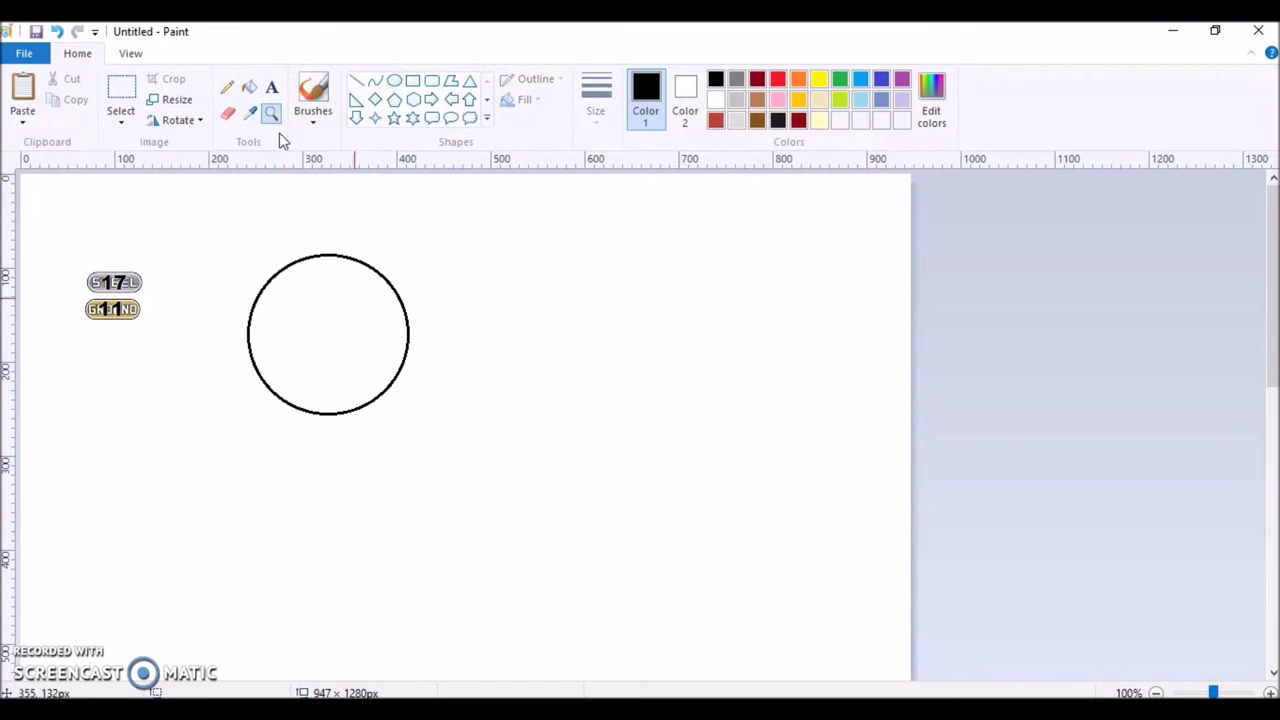
{"action": "left_click", "coordinate": [366, 352]}
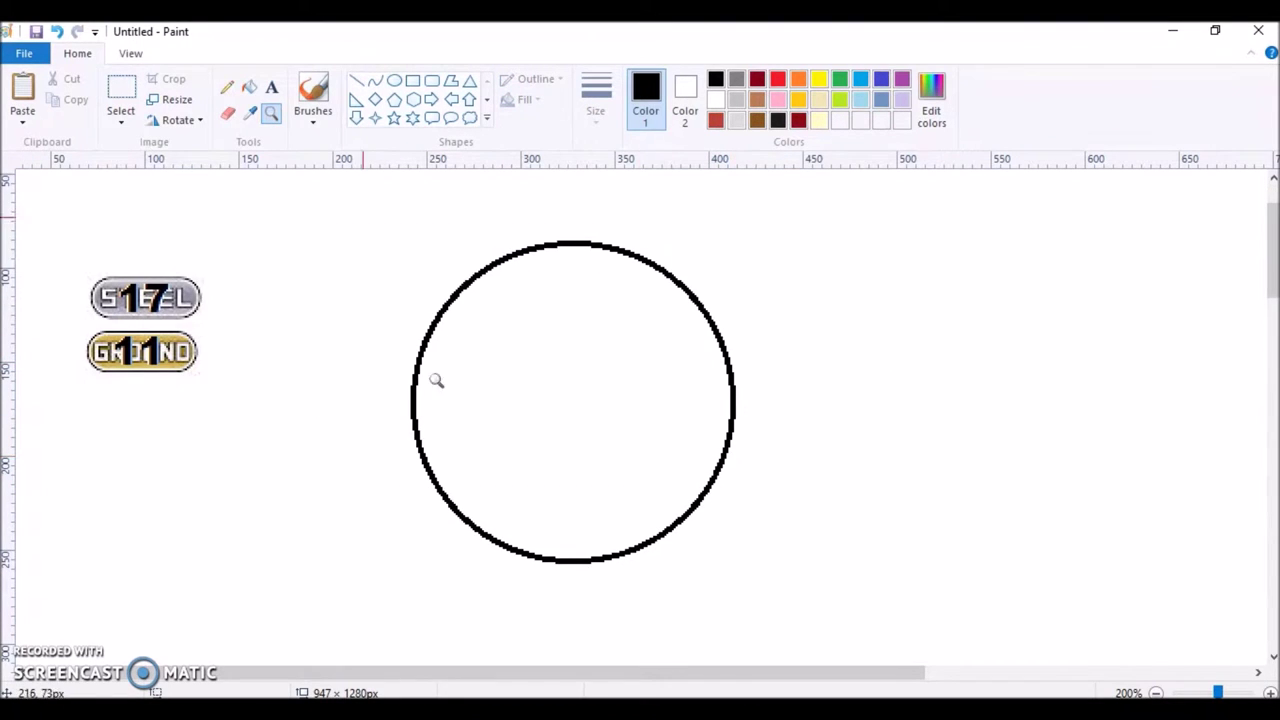
{"action": "left_click", "coordinate": [375, 80]}
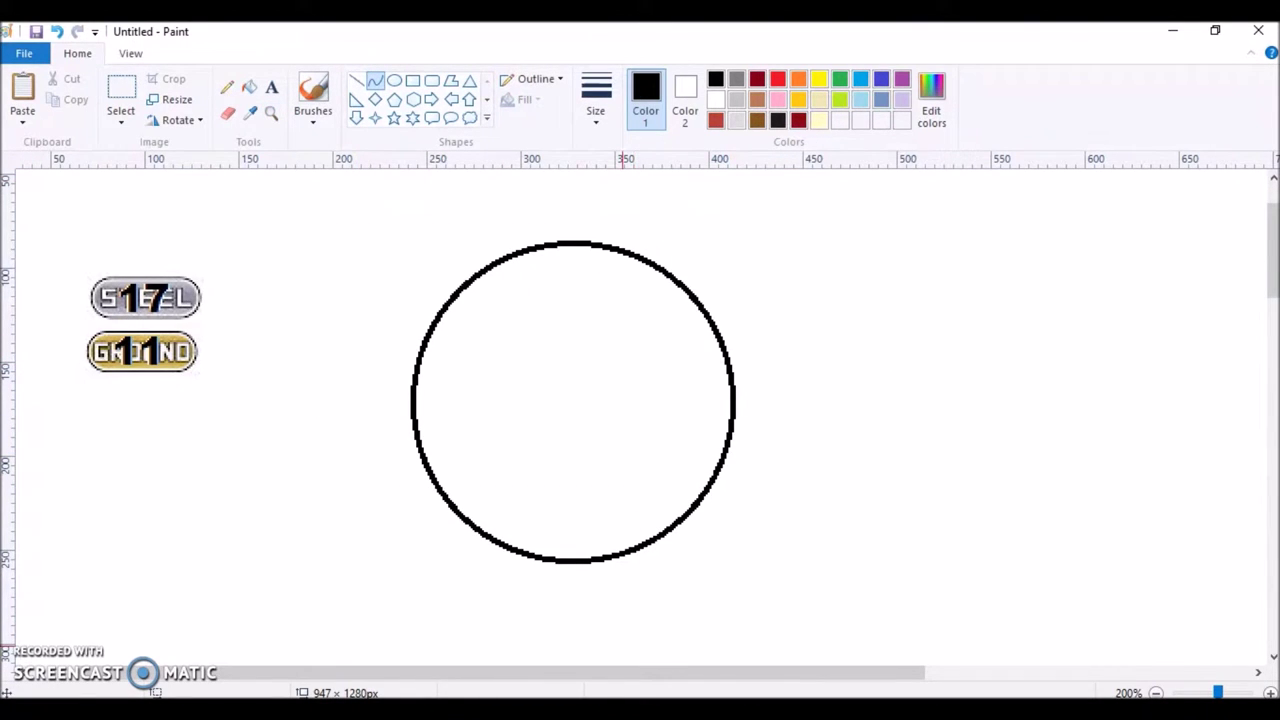
{"action": "mouse_move", "coordinate": [528, 712]}
{"action": "mouse_move", "coordinate": [595, 675]}
{"action": "left_click_drag", "start_coordinate": [639, 267], "coordinate": [719, 342]}
{"action": "left_click", "coordinate": [806, 291]}
{"action": "left_click_drag", "start_coordinate": [744, 290], "coordinate": [780, 294]}
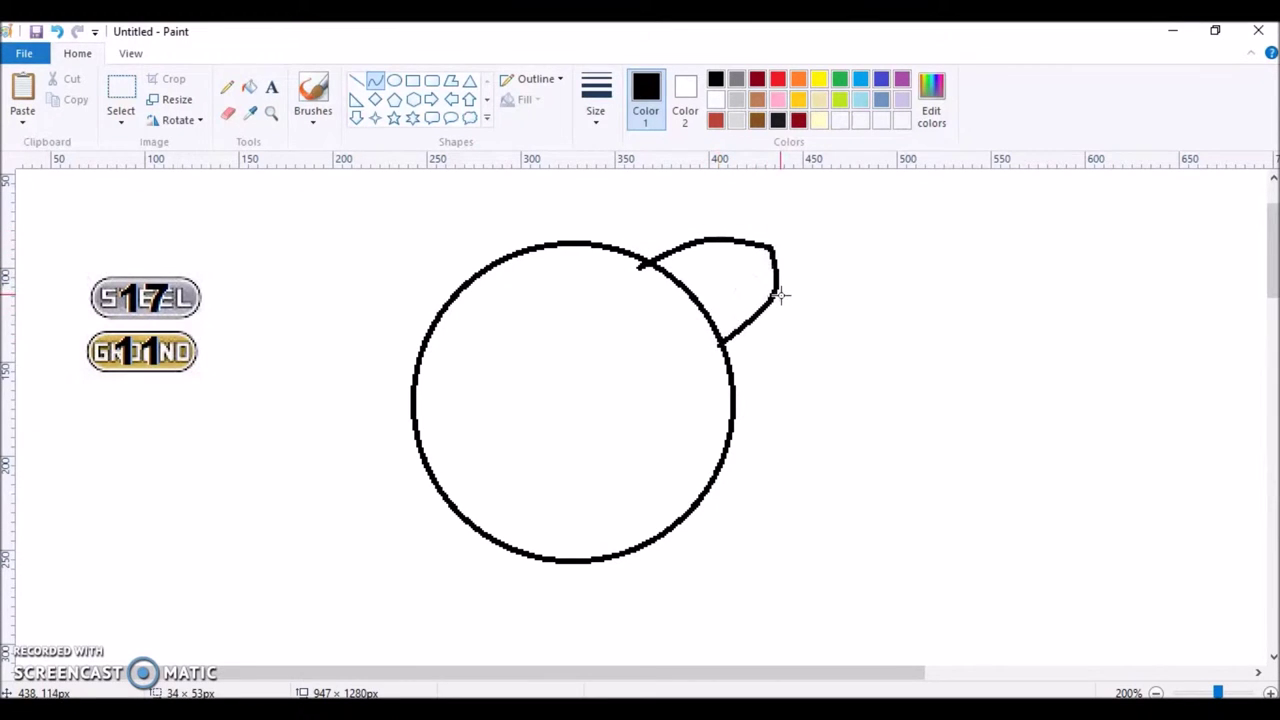
{"action": "left_click", "coordinate": [851, 314]}
{"action": "mouse_move", "coordinate": [476, 270]}
{"action": "left_mouse_down"}
{"action": "mouse_move", "coordinate": [374, 262]}
{"action": "mouse_move", "coordinate": [409, 245]}
{"action": "mouse_move", "coordinate": [397, 242]}
{"action": "mouse_move", "coordinate": [416, 357]}
{"action": "mouse_move", "coordinate": [382, 320]}
{"action": "mouse_move", "coordinate": [404, 330]}
{"action": "left_mouse_up"}
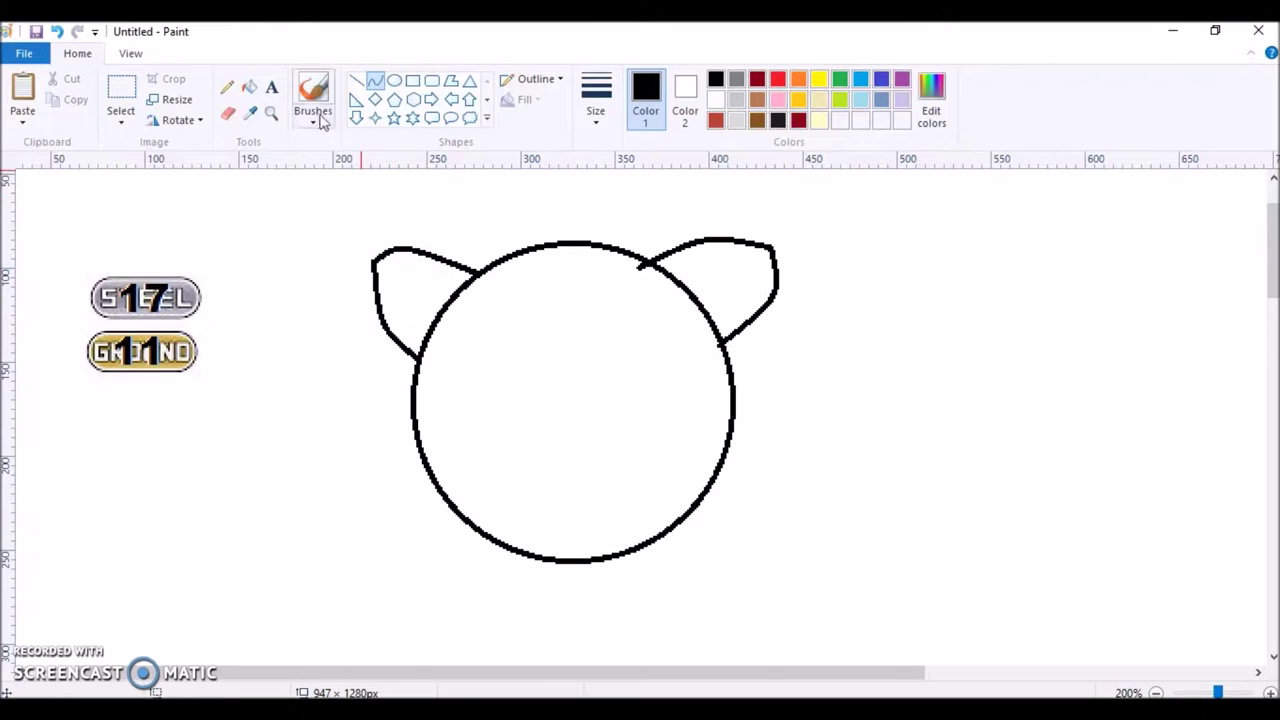
- Erase the head outline inside the right ear and draw a curved inner-ear shape there
{"action": "left_click", "coordinate": [228, 113]}
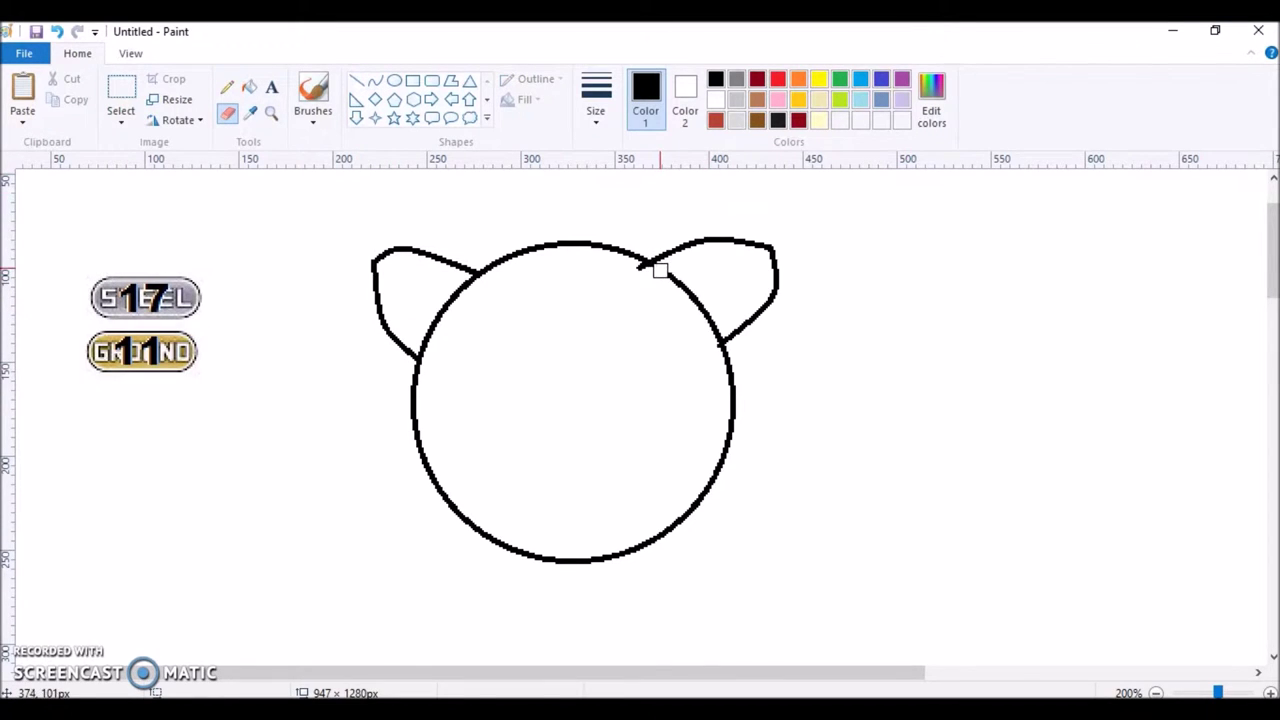
{"action": "left_click_drag", "start_coordinate": [660, 270], "coordinate": [709, 337]}
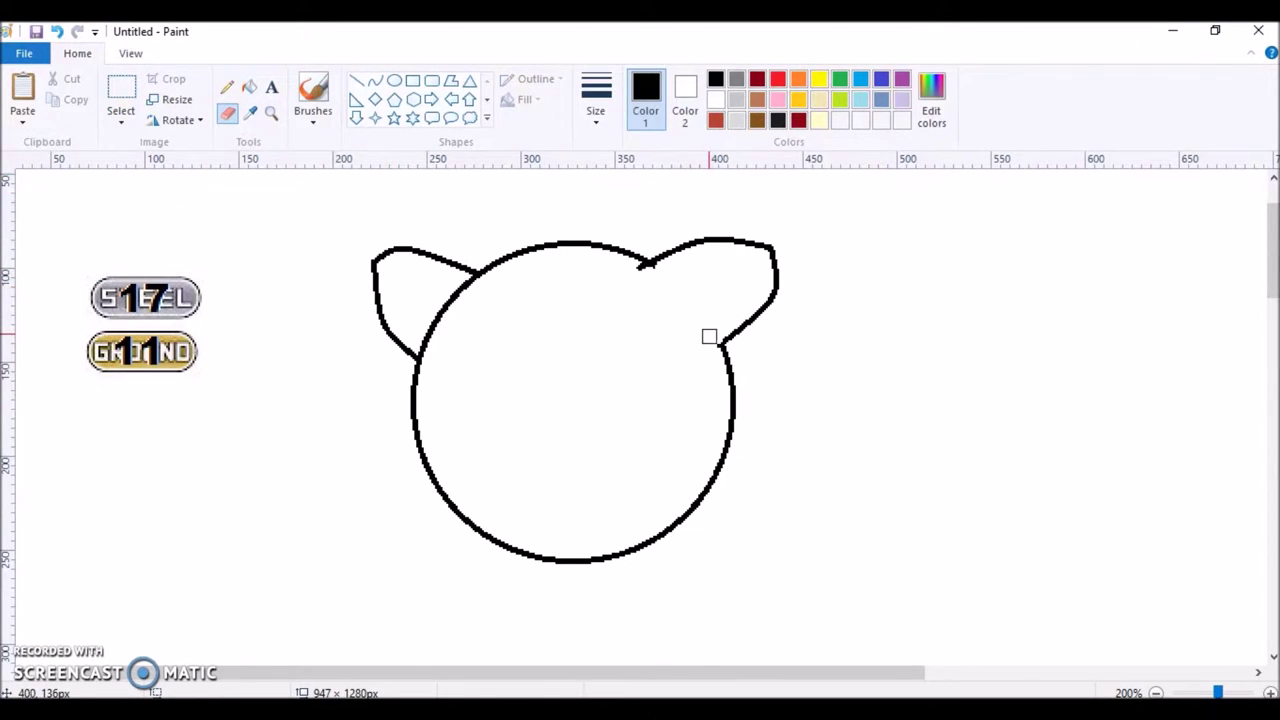
{"action": "left_click", "coordinate": [374, 80]}
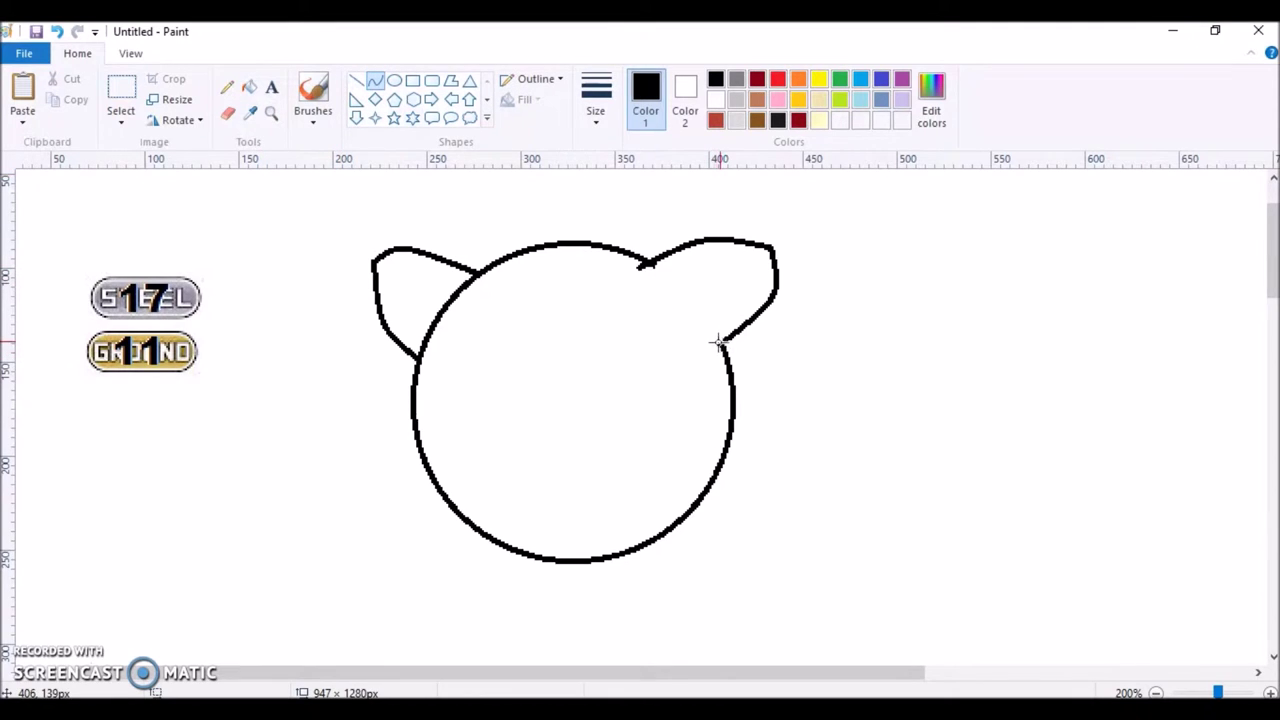
{"action": "mouse_move", "coordinate": [718, 343]}
{"action": "left_mouse_down"}
{"action": "mouse_move", "coordinate": [681, 284]}
{"action": "mouse_move", "coordinate": [686, 306]}
{"action": "mouse_move", "coordinate": [737, 260]}
{"action": "mouse_move", "coordinate": [774, 264]}
{"action": "mouse_move", "coordinate": [735, 256]}
{"action": "left_mouse_up"}
{"action": "left_click", "coordinate": [815, 297]}
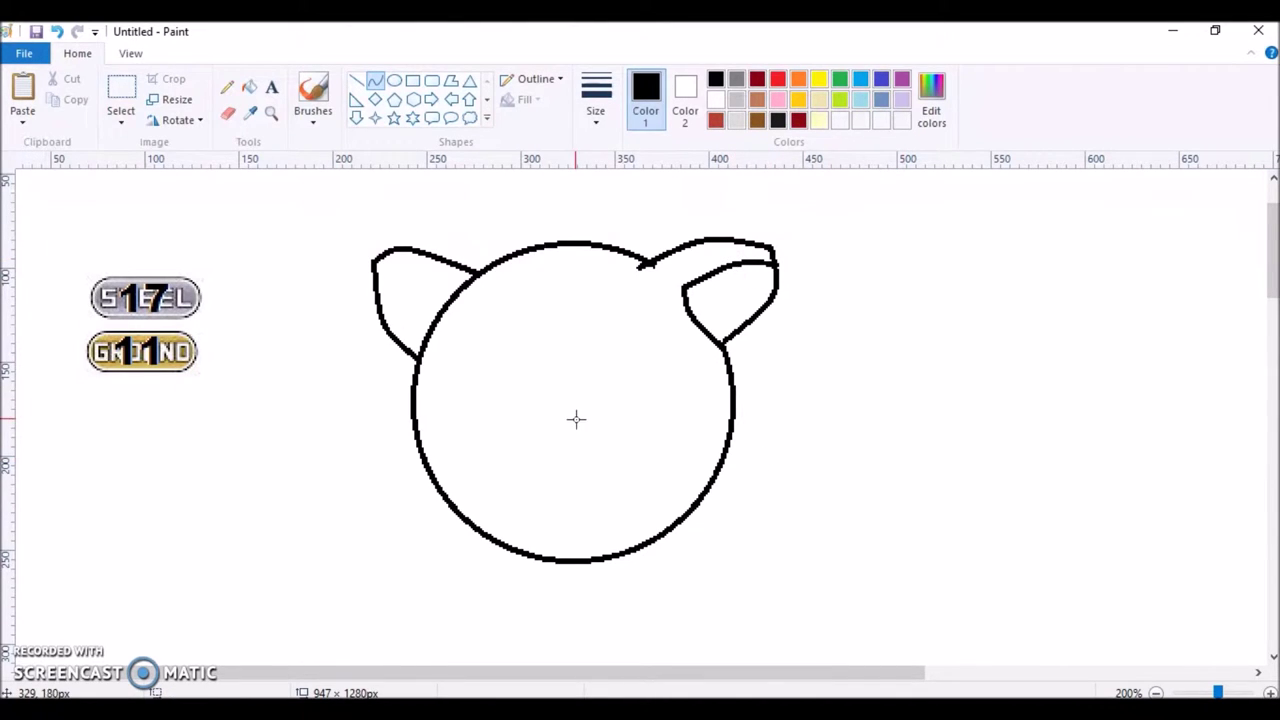
- Draw a rounded eye outline from curves in the right half of the face, undoing and redrawing misplaced segments
{"action": "mouse_move", "coordinate": [569, 392]}
{"action": "left_mouse_down"}
{"action": "mouse_move", "coordinate": [640, 331]}
{"action": "mouse_move", "coordinate": [645, 341]}
{"action": "mouse_move", "coordinate": [594, 331]}
{"action": "mouse_move", "coordinate": [584, 358]}
{"action": "mouse_move", "coordinate": [575, 345]}
{"action": "left_mouse_up"}
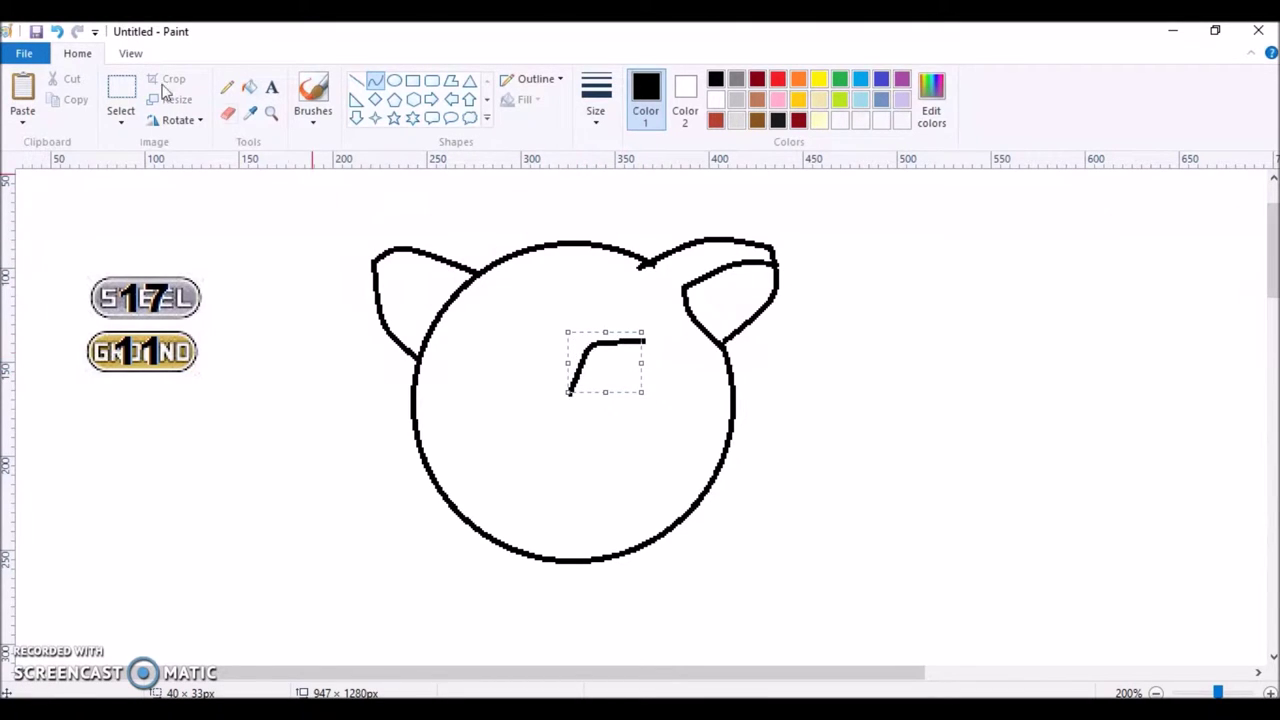
{"action": "left_click", "coordinate": [57, 31]}
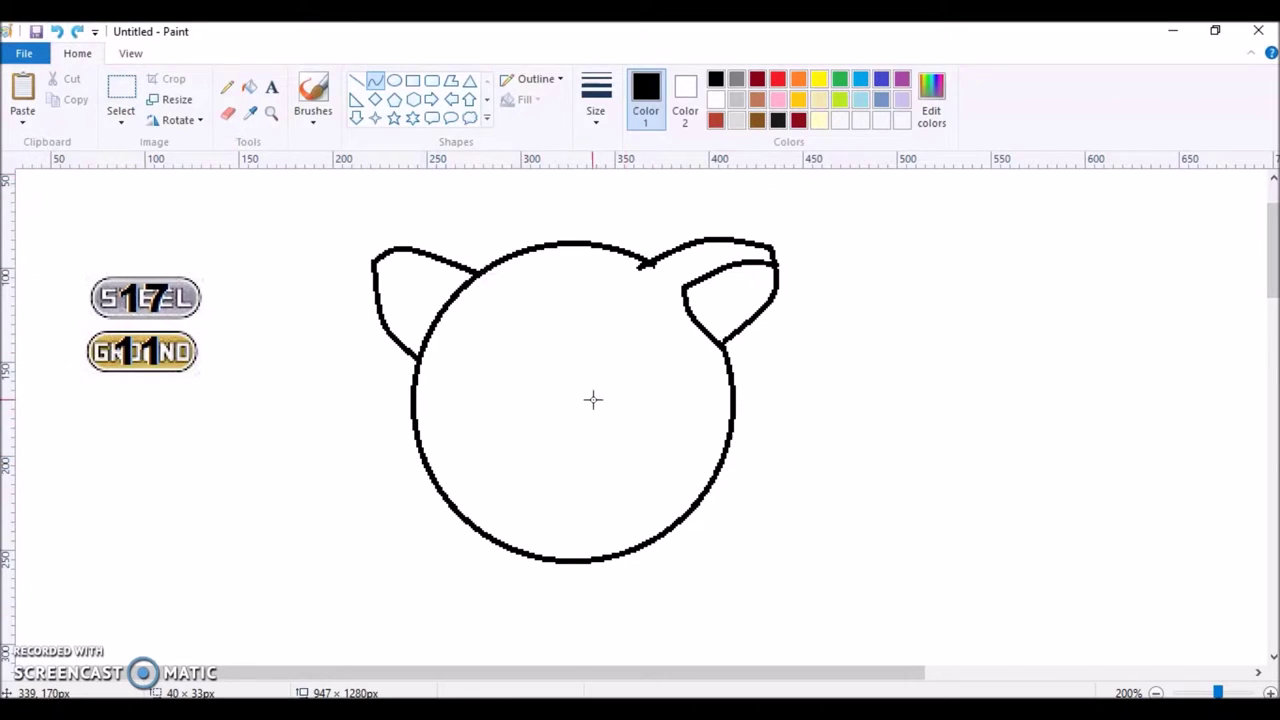
{"action": "mouse_move", "coordinate": [583, 398]}
{"action": "left_mouse_down"}
{"action": "mouse_move", "coordinate": [586, 417]}
{"action": "mouse_move", "coordinate": [628, 437]}
{"action": "mouse_move", "coordinate": [590, 417]}
{"action": "mouse_move", "coordinate": [586, 429]}
{"action": "mouse_move", "coordinate": [608, 357]}
{"action": "mouse_move", "coordinate": [586, 357]}
{"action": "mouse_move", "coordinate": [654, 366]}
{"action": "mouse_move", "coordinate": [661, 383]}
{"action": "left_mouse_up"}
{"action": "mouse_move", "coordinate": [642, 368]}
{"action": "left_mouse_down"}
{"action": "mouse_move", "coordinate": [636, 356]}
{"action": "mouse_move", "coordinate": [659, 349]}
{"action": "mouse_move", "coordinate": [629, 440]}
{"action": "mouse_move", "coordinate": [655, 420]}
{"action": "mouse_move", "coordinate": [666, 434]}
{"action": "left_mouse_up"}
{"action": "left_click", "coordinate": [667, 372]}
{"action": "left_click", "coordinate": [815, 458]}
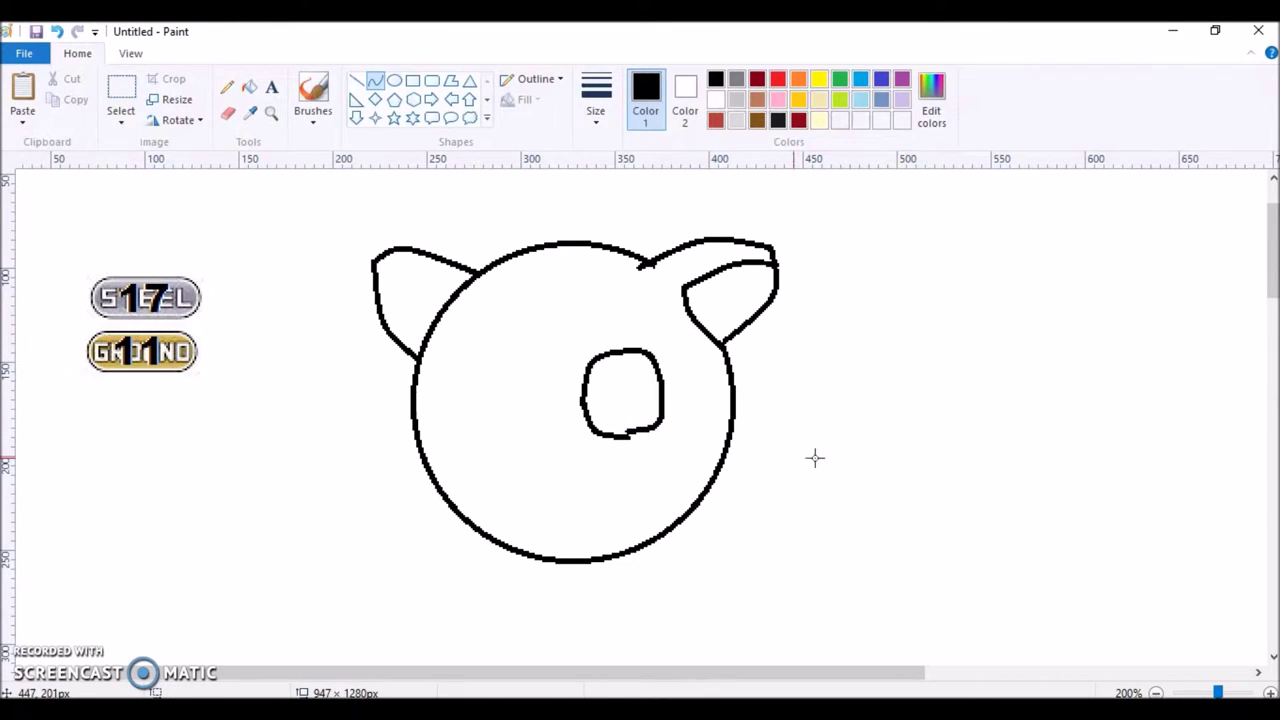
{"action": "left_click", "coordinate": [57, 31]}
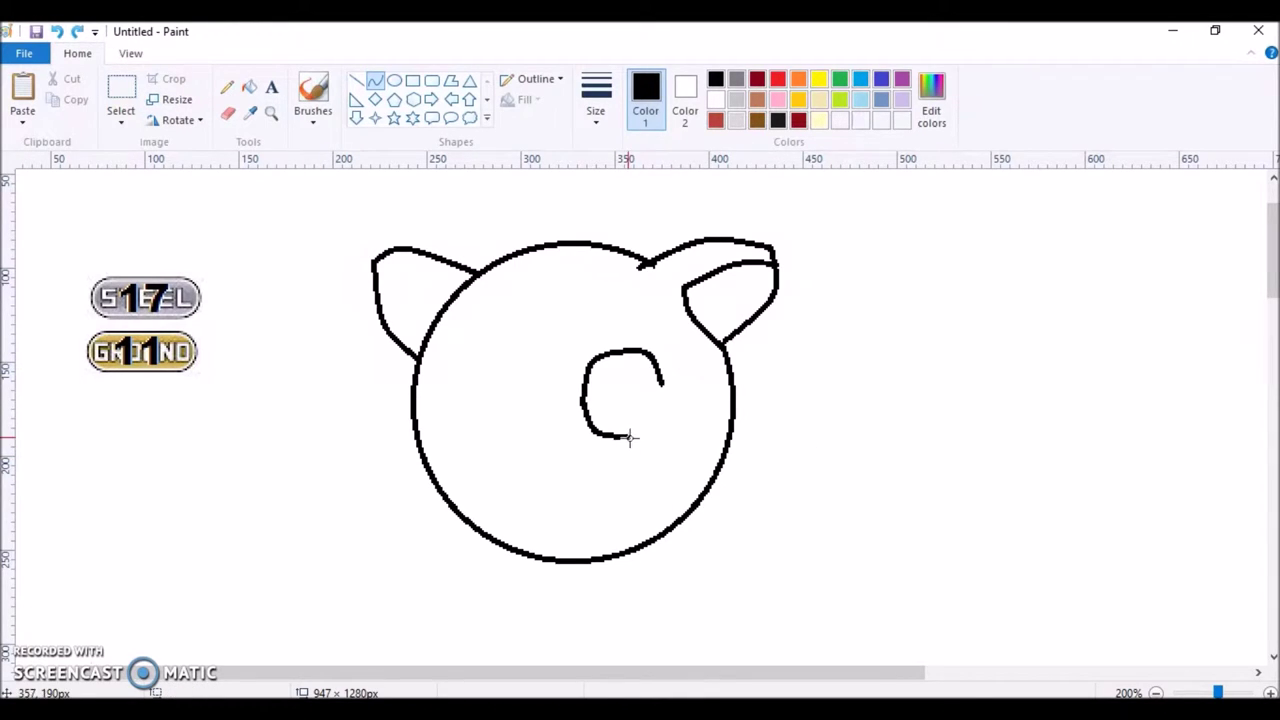
{"action": "mouse_move", "coordinate": [628, 436]}
{"action": "left_mouse_down"}
{"action": "mouse_move", "coordinate": [663, 381]}
{"action": "mouse_move", "coordinate": [657, 431]}
{"action": "left_mouse_up"}
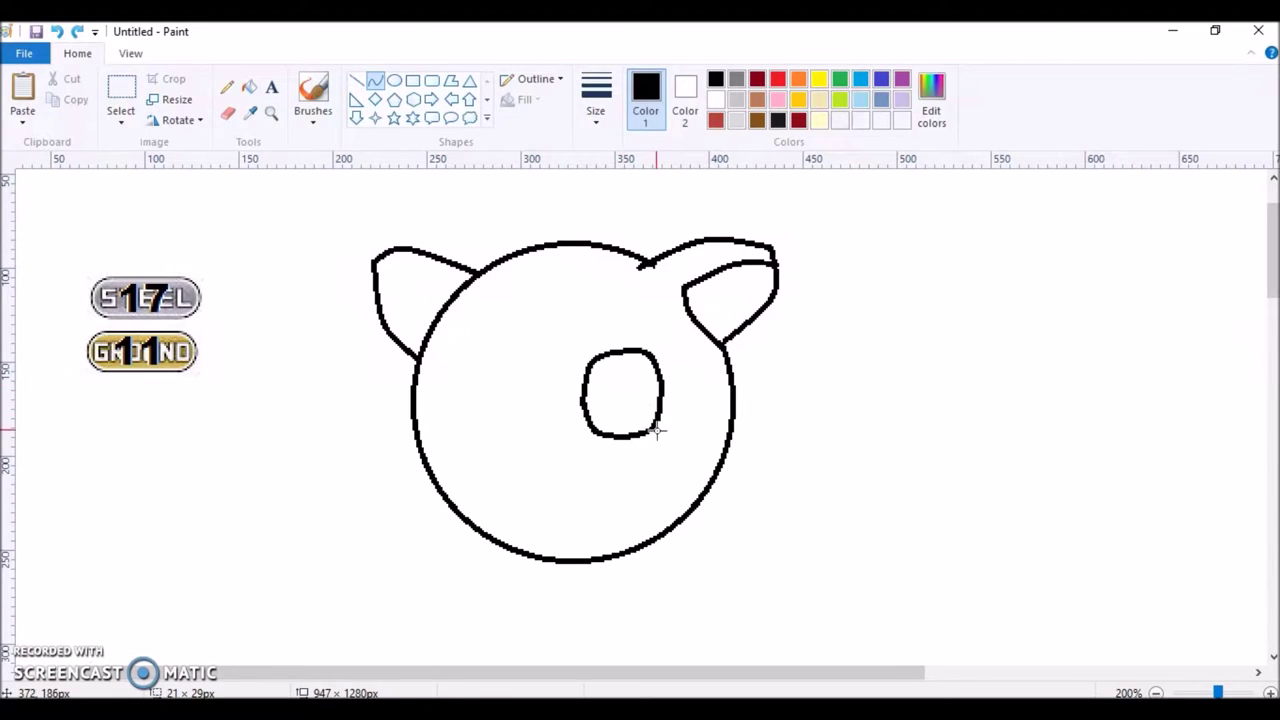
{"action": "left_click", "coordinate": [657, 431]}
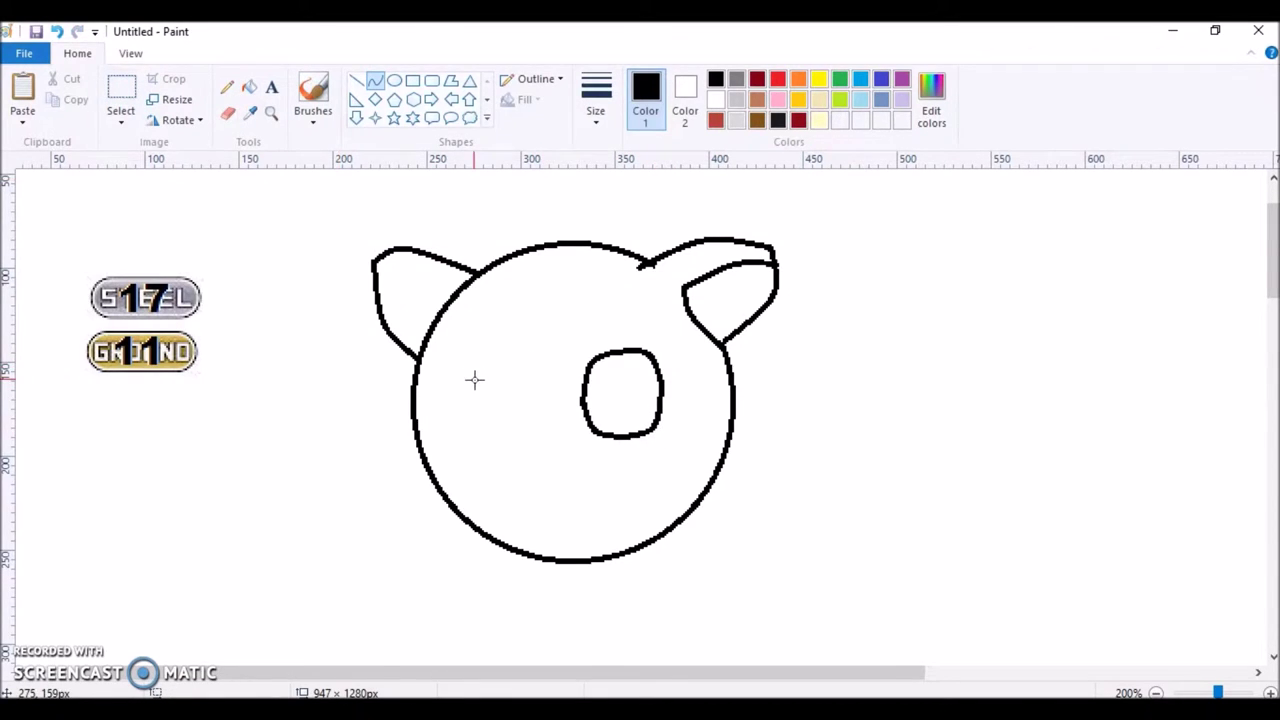
- Draw a narrower rounded eye outline from curves near the left edge of the face
{"action": "mouse_move", "coordinate": [491, 380]}
{"action": "left_mouse_down"}
{"action": "mouse_move", "coordinate": [440, 352]}
{"action": "mouse_move", "coordinate": [480, 348]}
{"action": "mouse_move", "coordinate": [466, 434]}
{"action": "mouse_move", "coordinate": [489, 423]}
{"action": "mouse_move", "coordinate": [435, 412]}
{"action": "left_mouse_up"}
{"action": "left_click", "coordinate": [573, 427]}
{"action": "left_click", "coordinate": [552, 467]}
{"action": "mouse_move", "coordinate": [445, 422]}
{"action": "left_mouse_down"}
{"action": "mouse_move", "coordinate": [432, 394]}
{"action": "mouse_move", "coordinate": [443, 357]}
{"action": "mouse_move", "coordinate": [432, 380]}
{"action": "left_mouse_up"}
{"action": "left_click", "coordinate": [529, 457]}
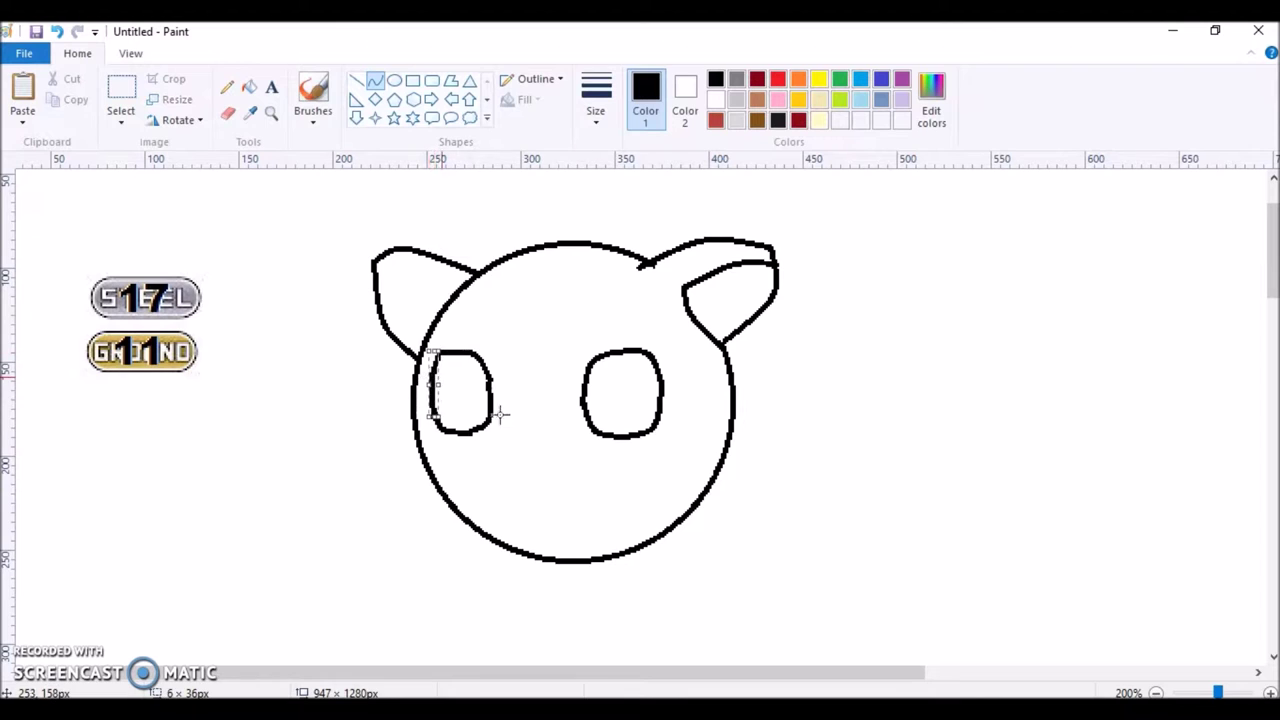
{"action": "left_click", "coordinate": [650, 488]}
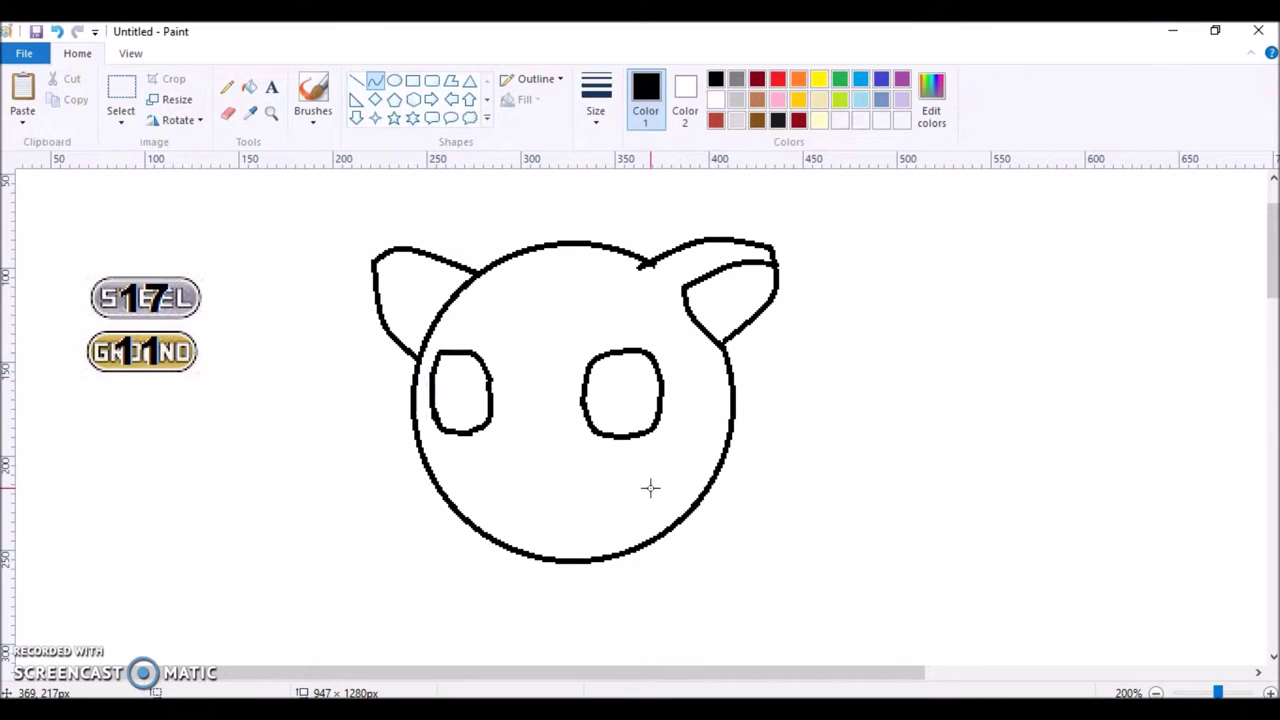
- Add an upright oval pupil on the inner side of each eye
{"action": "left_click", "coordinate": [395, 82]}
{"action": "mouse_move", "coordinate": [590, 361]}
{"action": "left_mouse_down"}
{"action": "mouse_move", "coordinate": [634, 424]}
{"action": "mouse_move", "coordinate": [609, 383]}
{"action": "left_mouse_up"}
{"action": "left_click_drag", "start_coordinate": [458, 352], "coordinate": [489, 410]}
{"action": "left_click", "coordinate": [576, 450]}
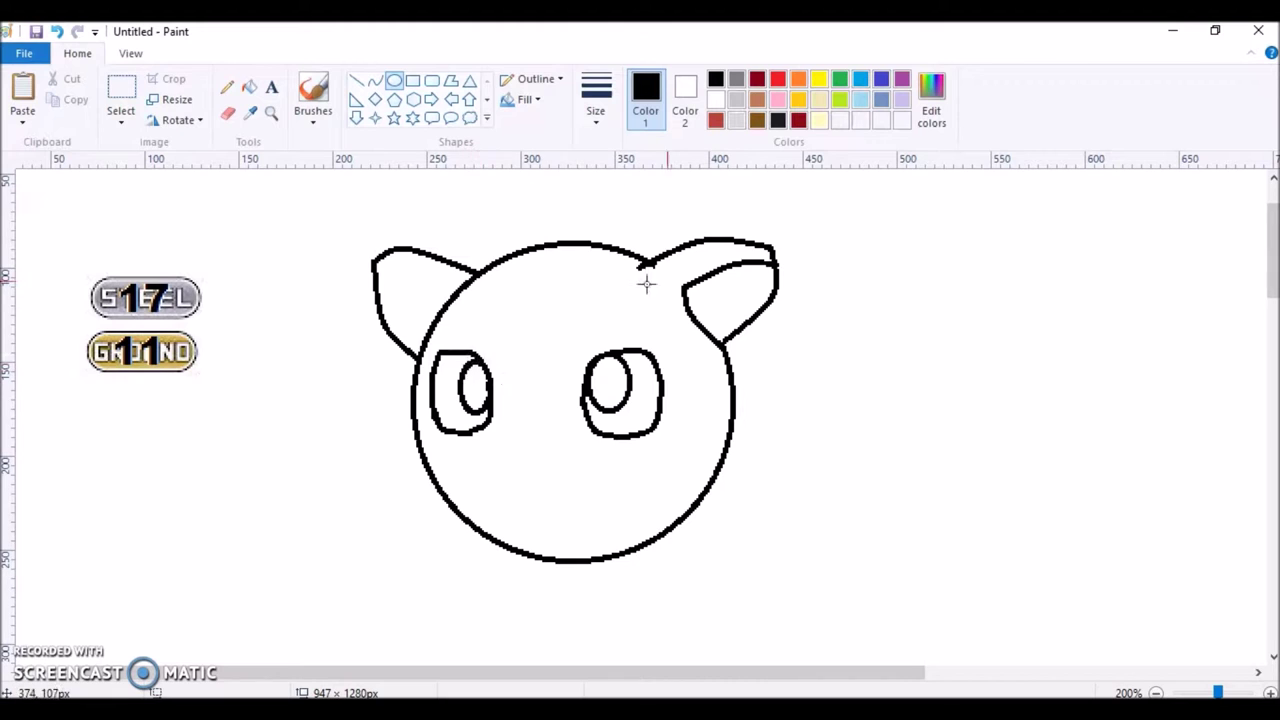
- Mix a near-black grey with RGB 31, 31, 31 and fill both eyes with it around the white pupils
{"action": "left_click", "coordinate": [930, 100]}
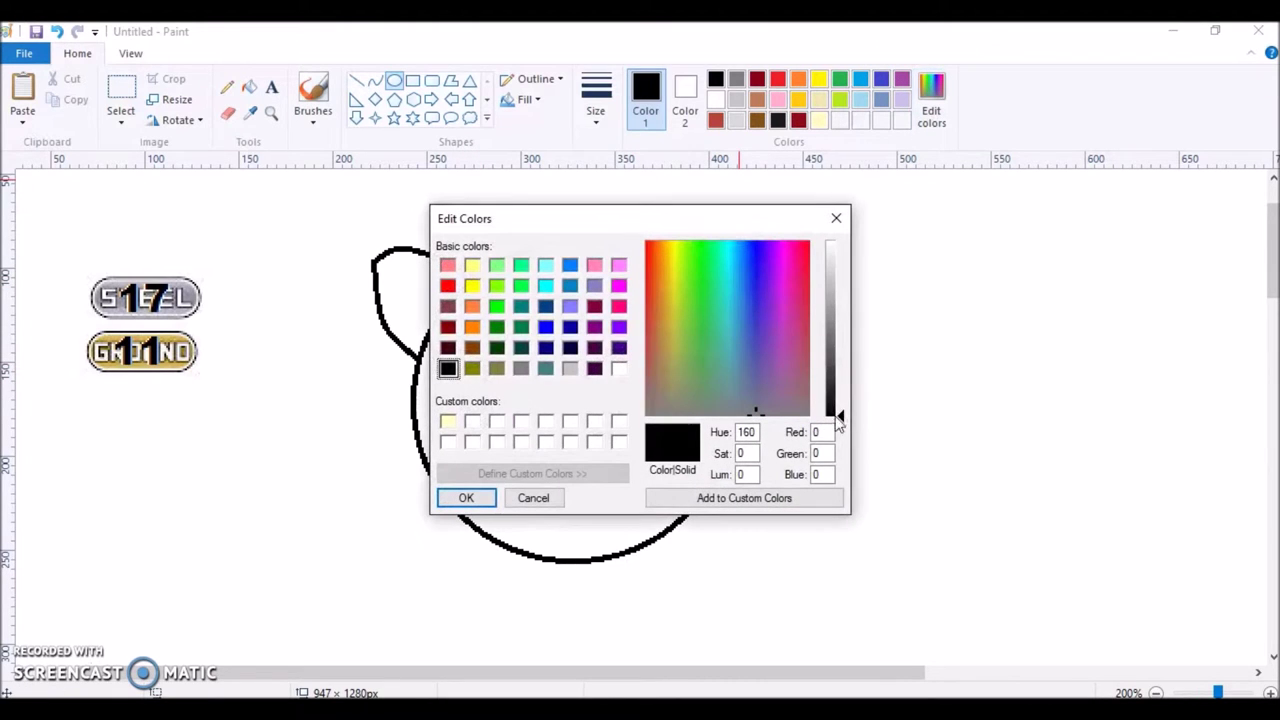
{"action": "left_click_drag", "start_coordinate": [833, 416], "coordinate": [833, 395]}
{"action": "left_click", "coordinate": [466, 497]}
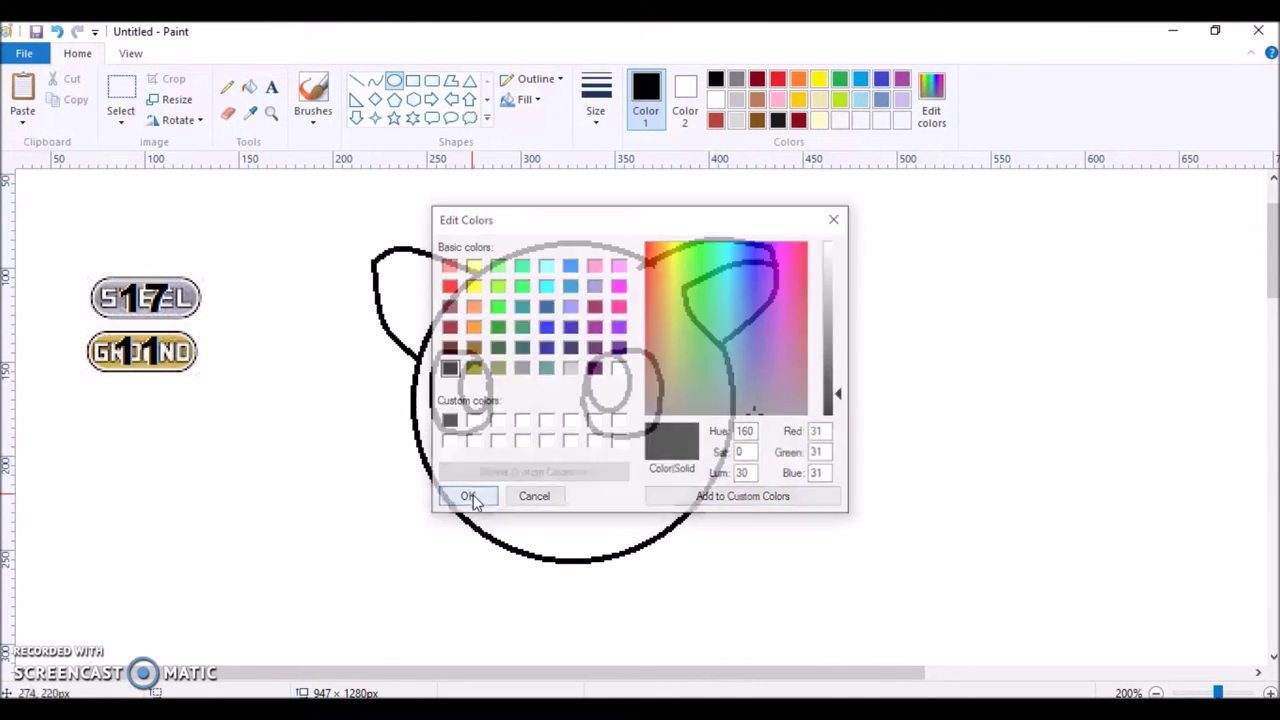
{"action": "left_click", "coordinate": [250, 90]}
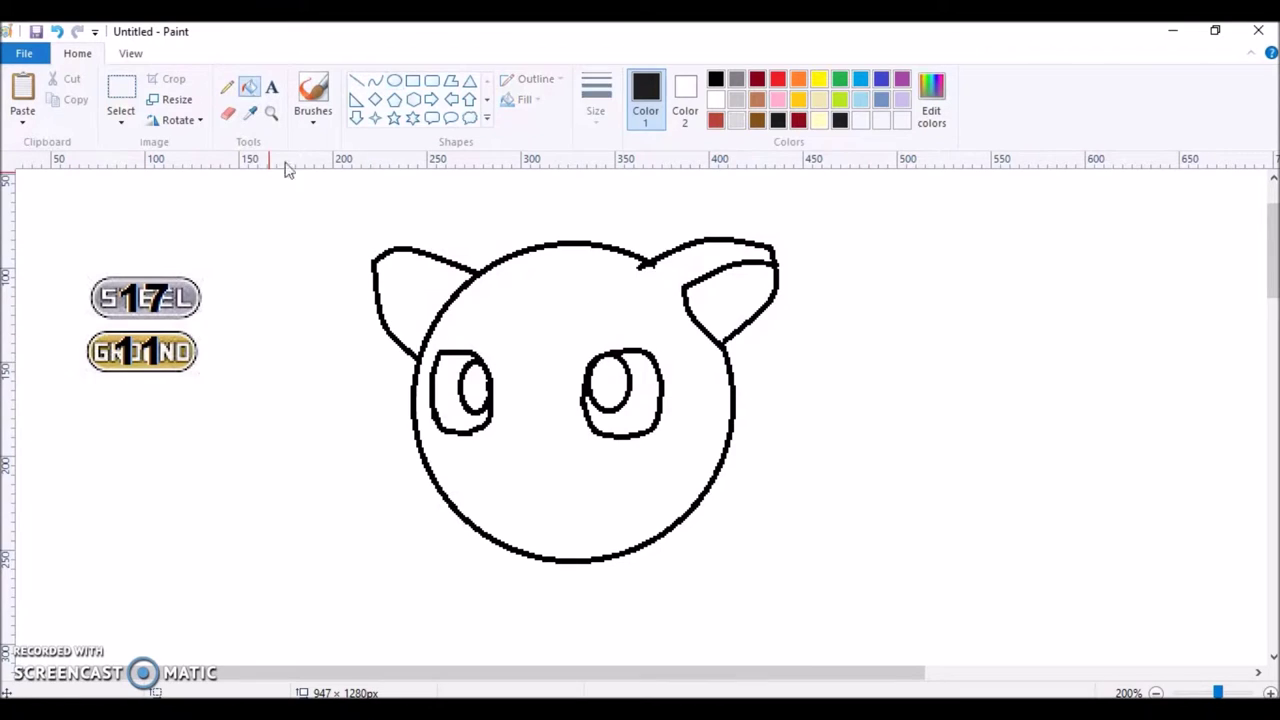
{"action": "left_click", "coordinate": [445, 386]}
{"action": "left_click", "coordinate": [641, 420]}
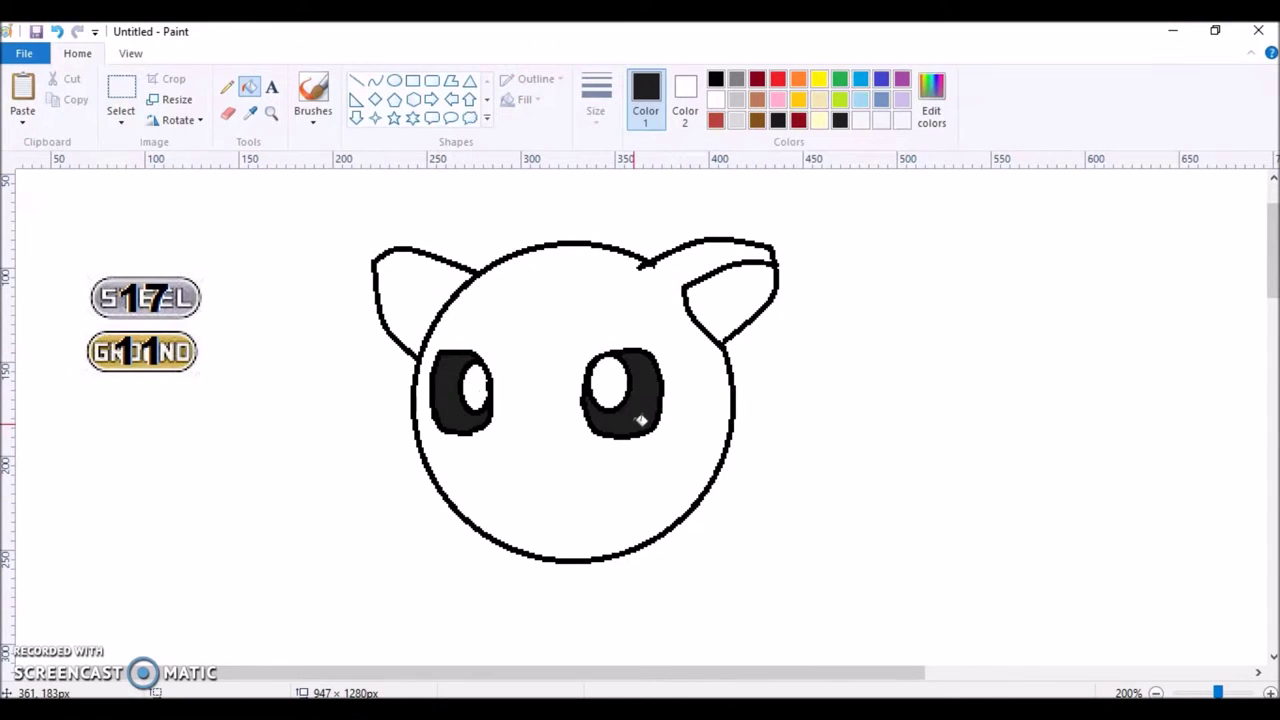
- Mix a dark muted blue and pencil a filled crescent below the outer side of the right eye's pupil
{"action": "left_click", "coordinate": [884, 82]}
{"action": "left_click", "coordinate": [931, 100]}
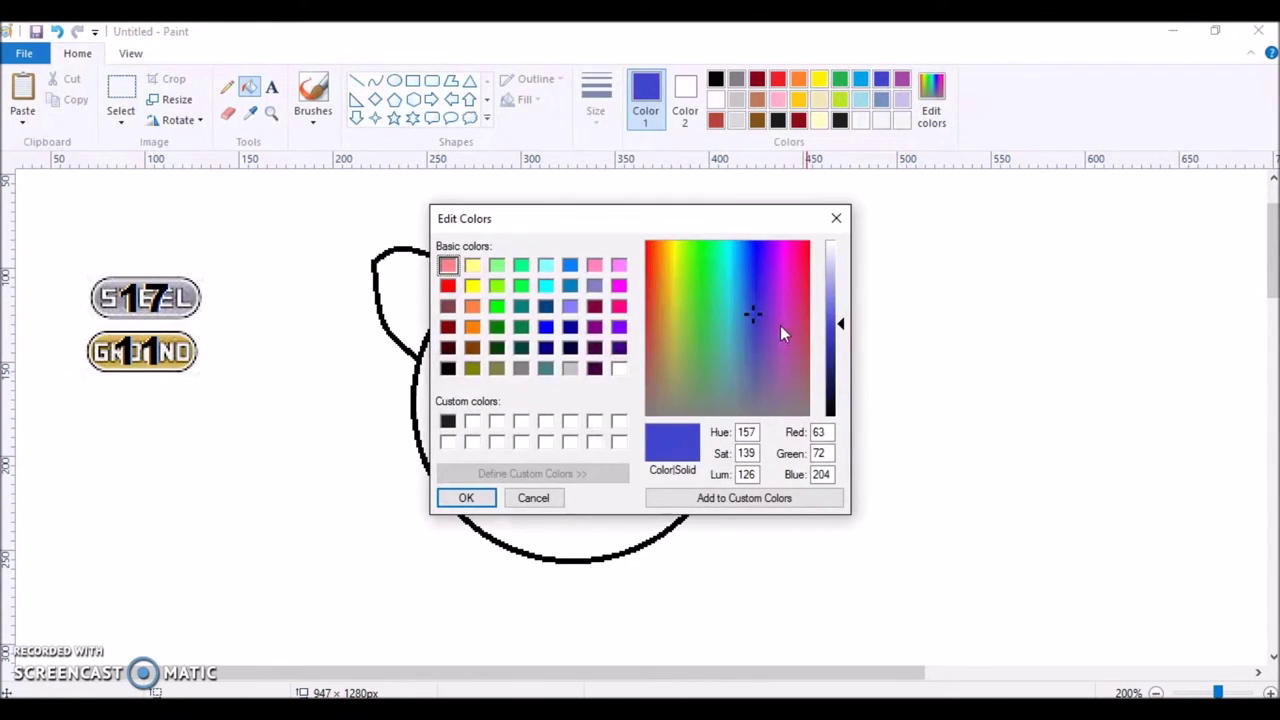
{"action": "left_click", "coordinate": [752, 375]}
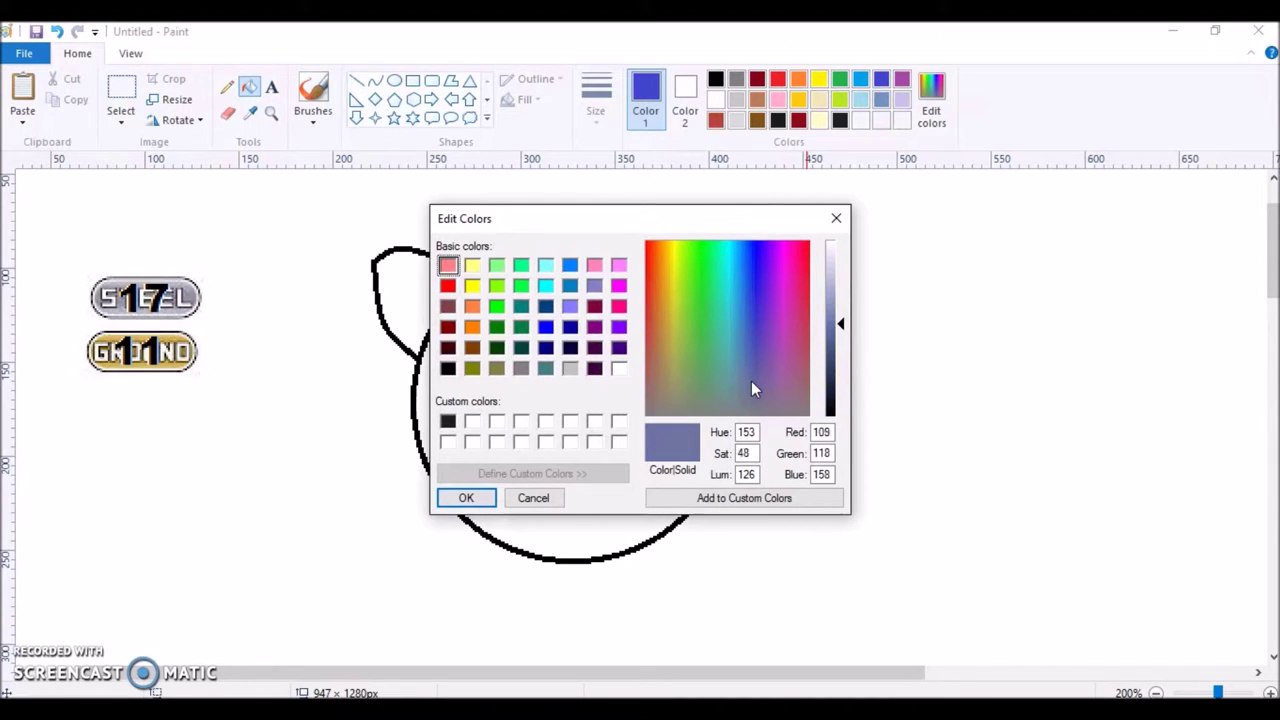
{"action": "left_click", "coordinate": [832, 368]}
{"action": "left_click", "coordinate": [450, 499]}
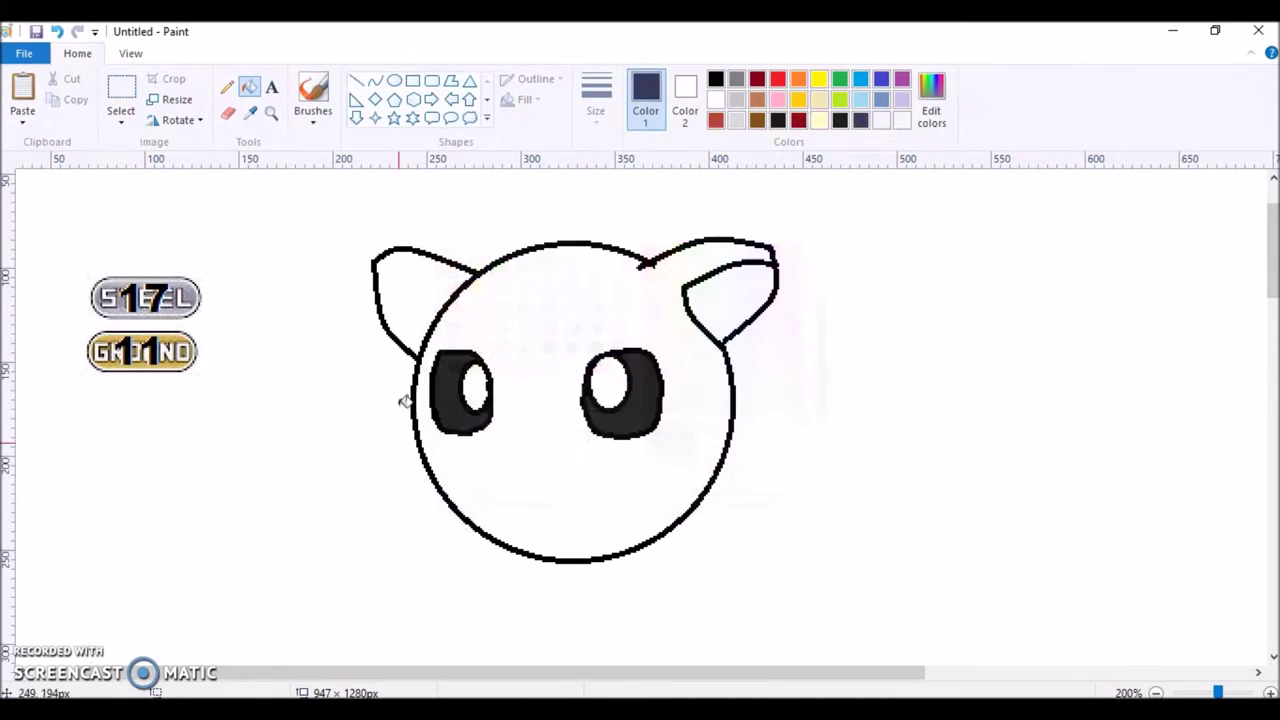
{"action": "left_click", "coordinate": [271, 113]}
{"action": "left_click", "coordinate": [400, 350]}
{"action": "left_click", "coordinate": [563, 297]}
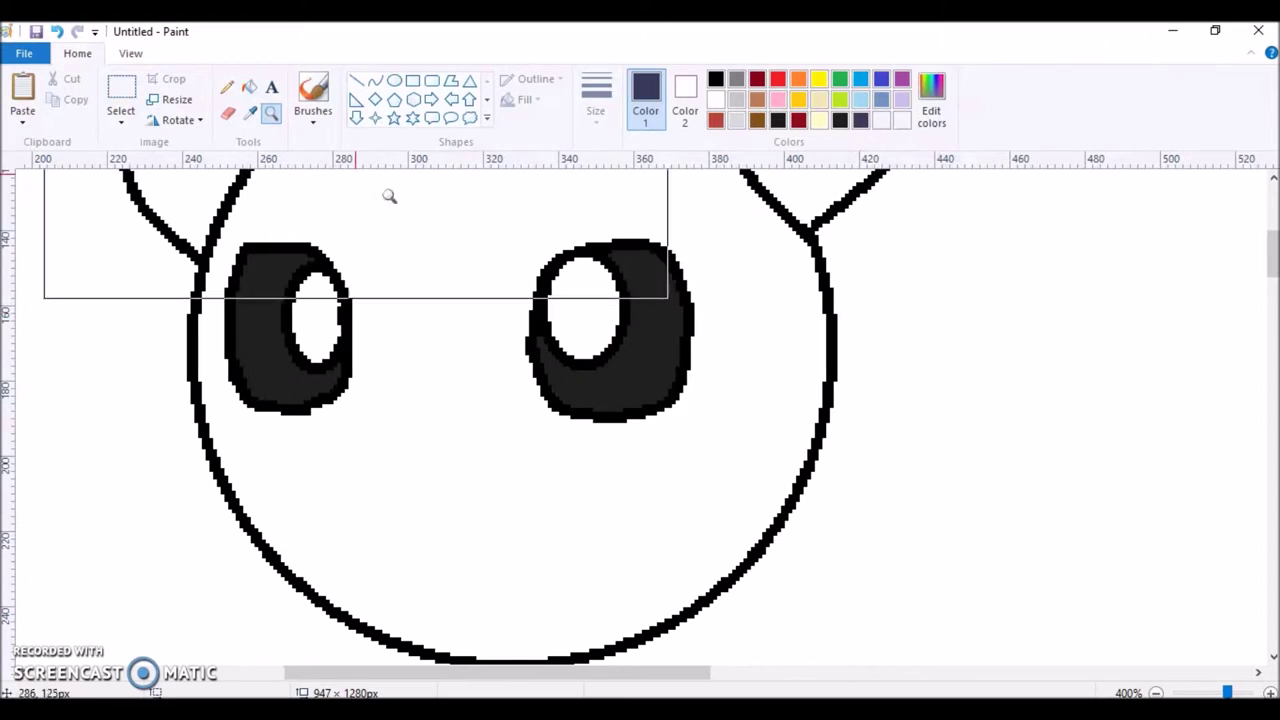
{"action": "left_click", "coordinate": [227, 87]}
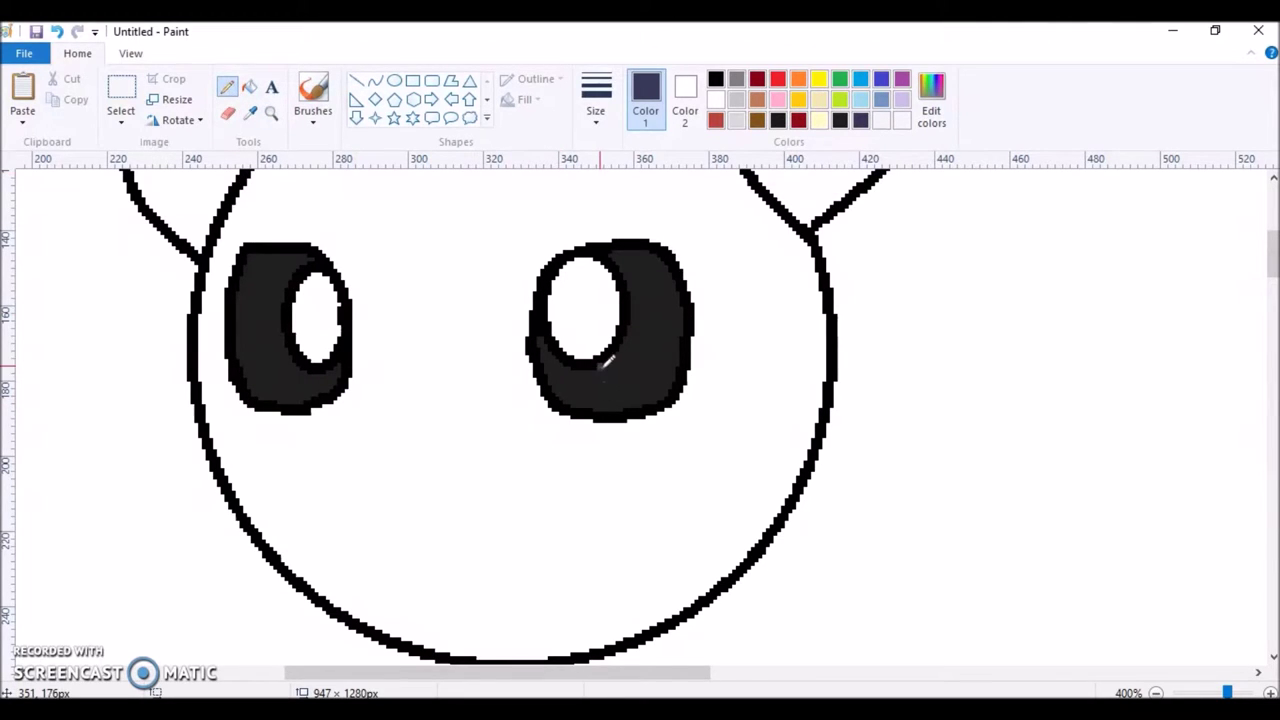
{"action": "mouse_move", "coordinate": [605, 362]}
{"action": "left_mouse_down"}
{"action": "mouse_move", "coordinate": [612, 382]}
{"action": "mouse_move", "coordinate": [648, 378]}
{"action": "mouse_move", "coordinate": [664, 340]}
{"action": "mouse_move", "coordinate": [636, 298]}
{"action": "left_mouse_up"}
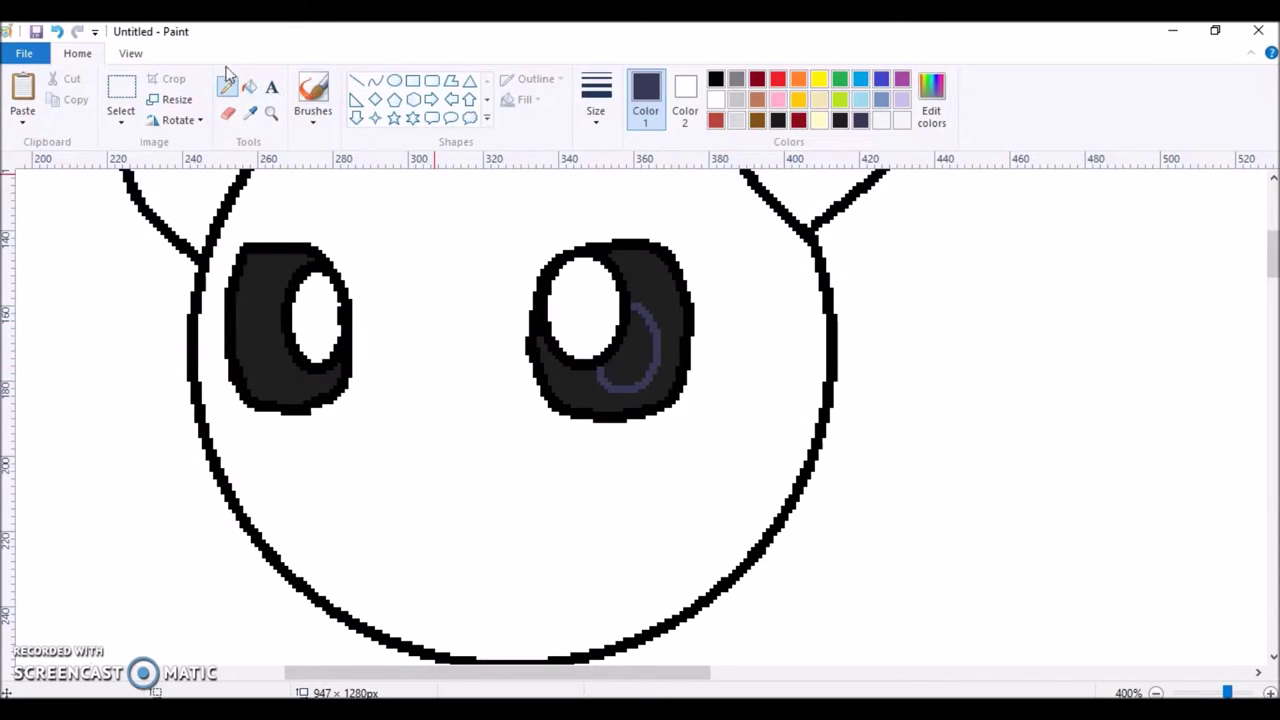
{"action": "left_click", "coordinate": [249, 87]}
{"action": "left_click", "coordinate": [624, 366]}
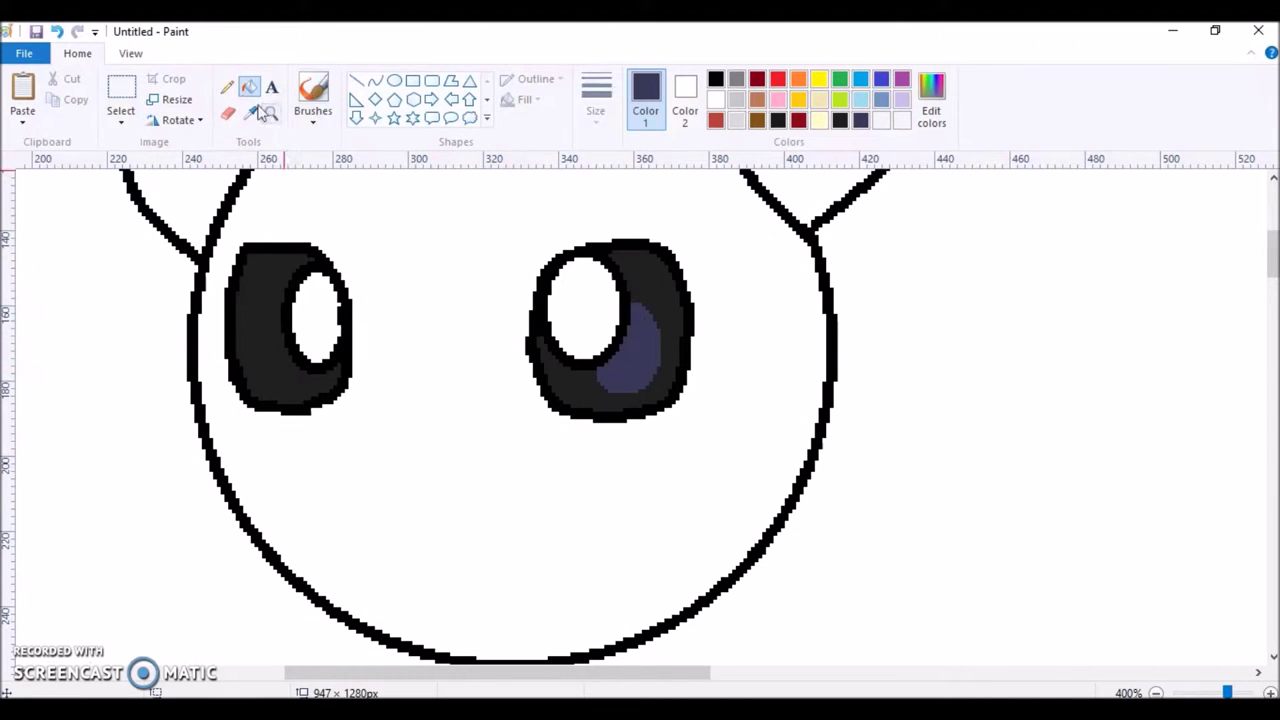
- Pencil a matching crescent below the outer side of the left eye's pupil and fill it with the same blue
{"action": "left_click", "coordinate": [227, 87]}
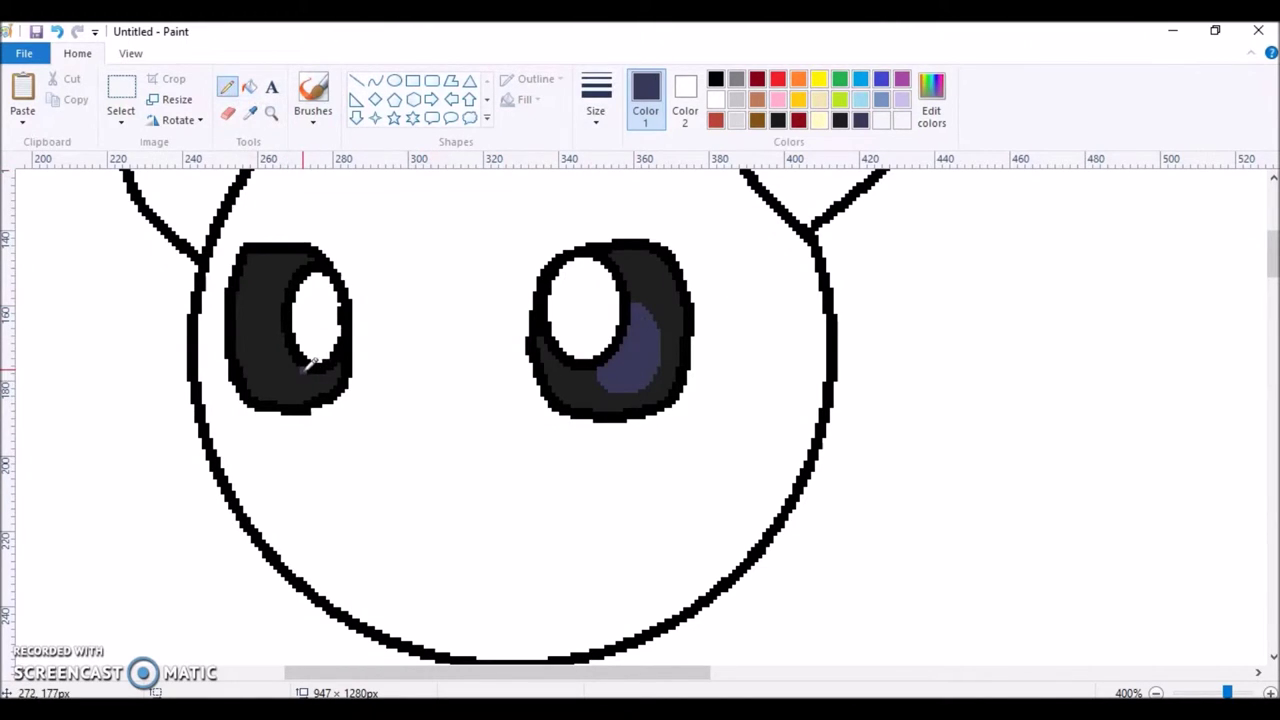
{"action": "mouse_move", "coordinate": [306, 369]}
{"action": "left_mouse_down"}
{"action": "mouse_move", "coordinate": [268, 383]}
{"action": "mouse_move", "coordinate": [272, 303]}
{"action": "left_mouse_up"}
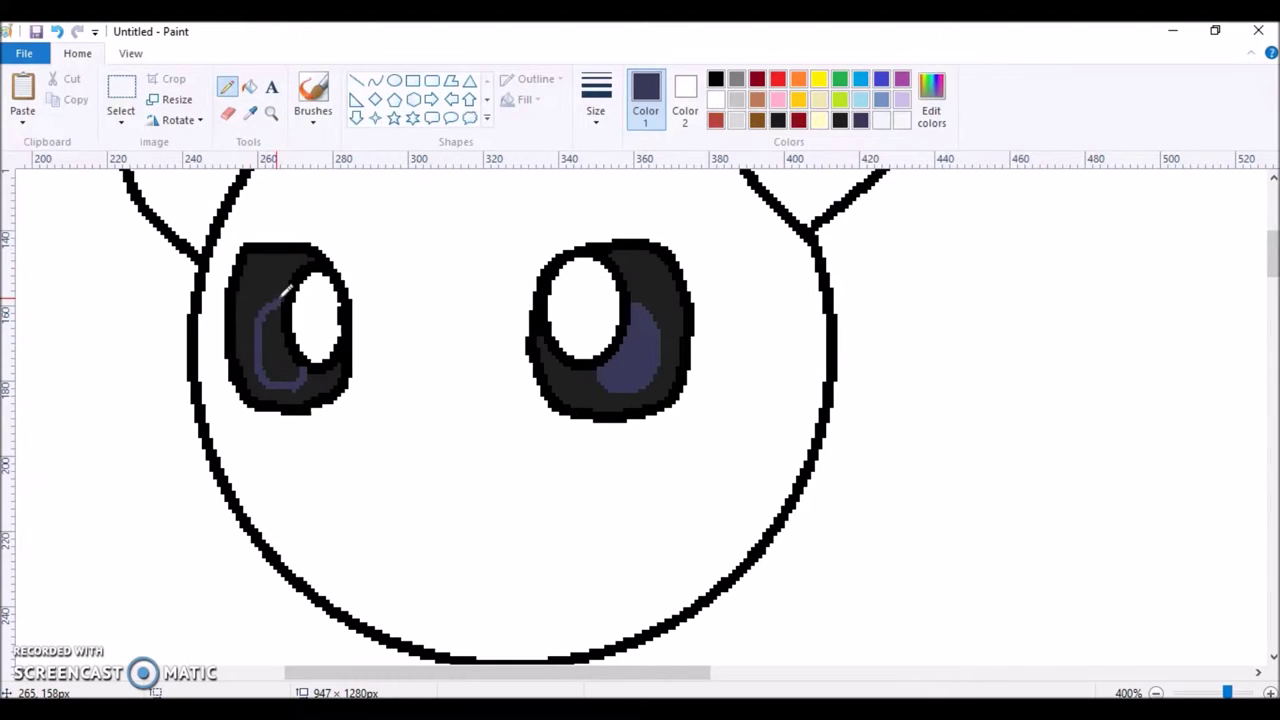
{"action": "left_click", "coordinate": [249, 87]}
{"action": "left_click", "coordinate": [284, 366]}
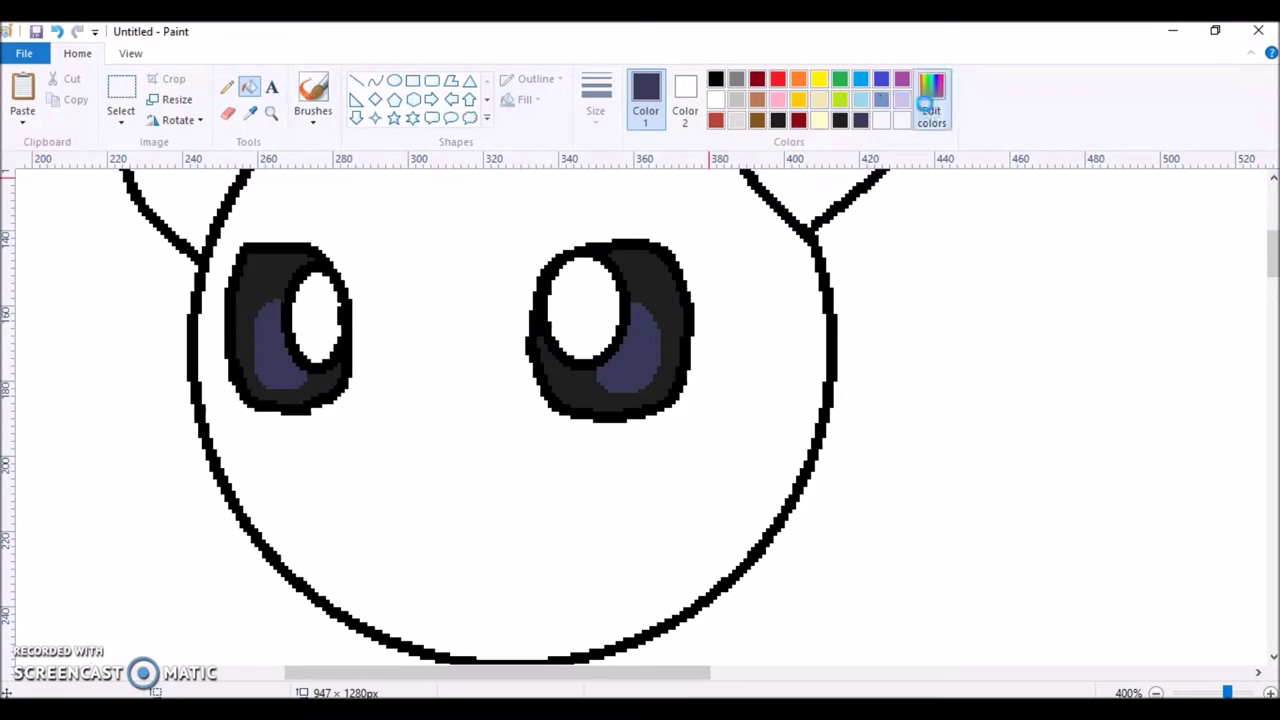
- Save a darker blue with RGB 32, 34, 53 as a custom color and refill both eye crescents with it
{"action": "left_click", "coordinate": [931, 100]}
{"action": "left_click", "coordinate": [833, 386]}
{"action": "left_click", "coordinate": [706, 497]}
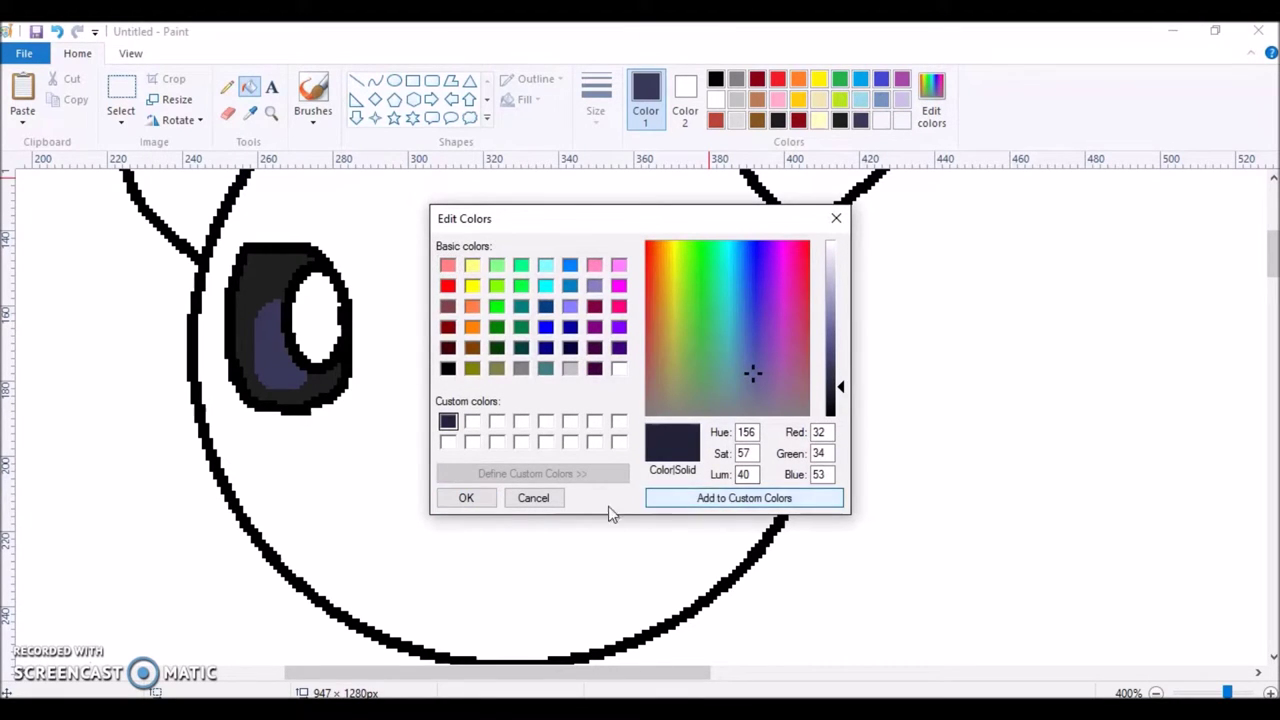
{"action": "left_click", "coordinate": [470, 500]}
{"action": "left_click", "coordinate": [268, 344]}
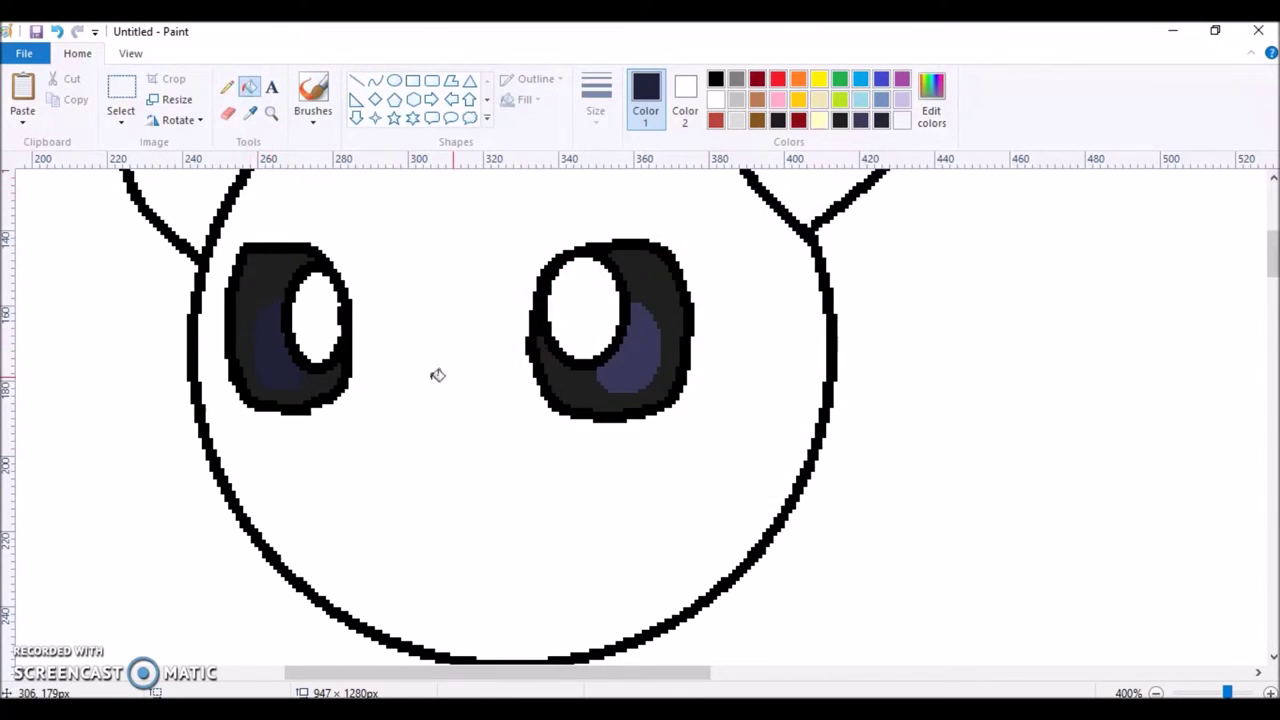
{"action": "left_click", "coordinate": [648, 374]}
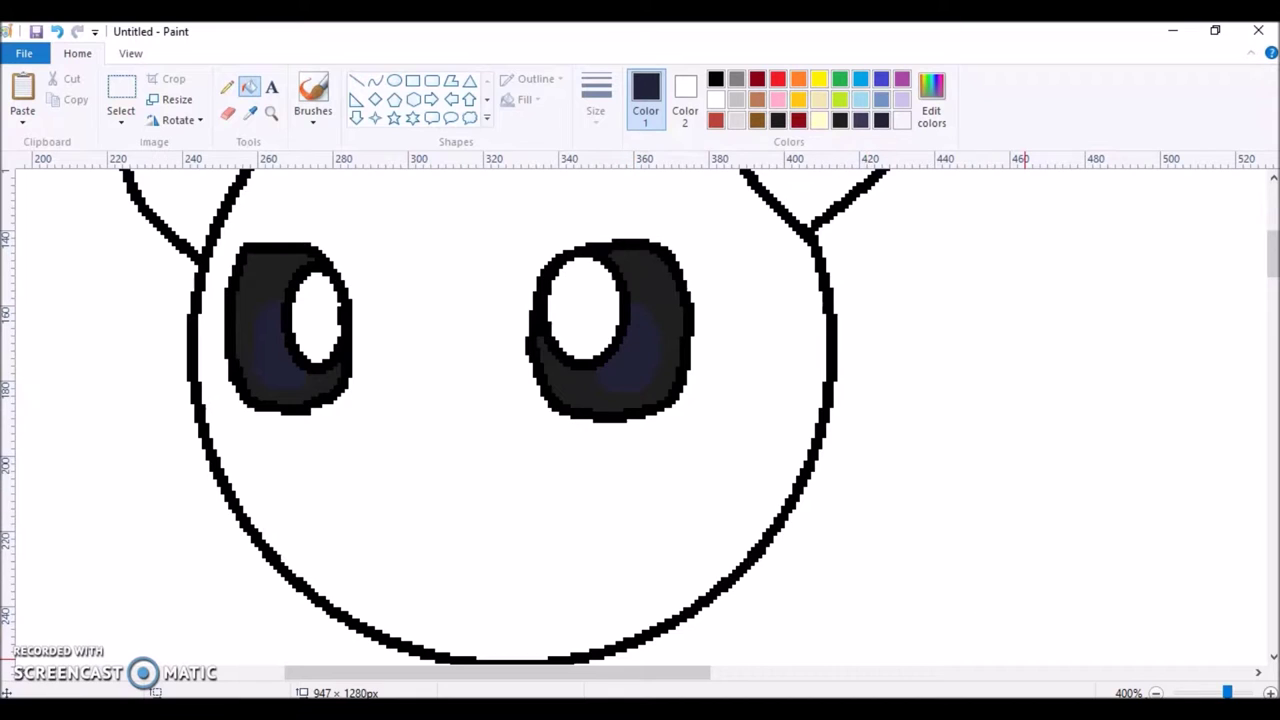
- Draw a small black nose outline with a rounded top and pointed bottom from curves, slightly below and between the eyes
{"action": "left_click", "coordinate": [1155, 692]}
{"action": "left_click", "coordinate": [1155, 692]}
{"action": "mouse_move", "coordinate": [1271, 285]}
{"action": "left_mouse_down"}
{"action": "mouse_move", "coordinate": [1271, 303]}
{"action": "mouse_move", "coordinate": [1270, 284]}
{"action": "left_mouse_up"}
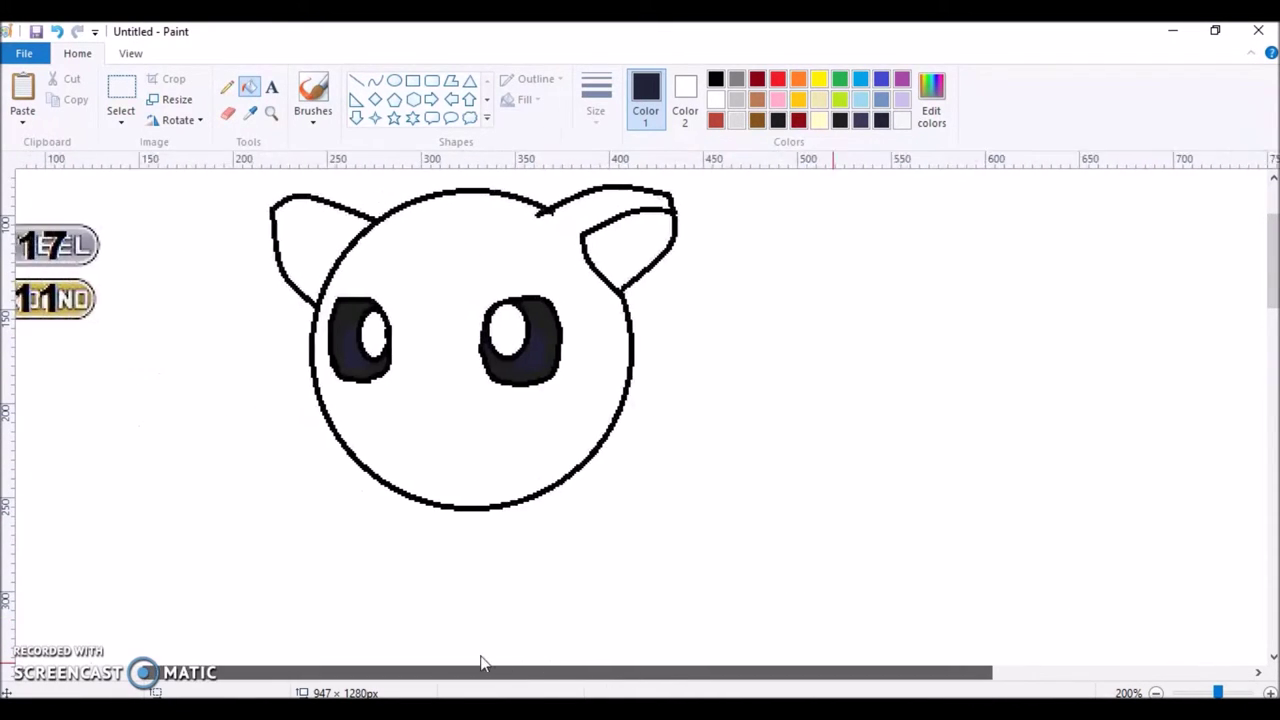
{"action": "left_click_drag", "start_coordinate": [480, 663], "coordinate": [466, 663]}
{"action": "left_click", "coordinate": [716, 80]}
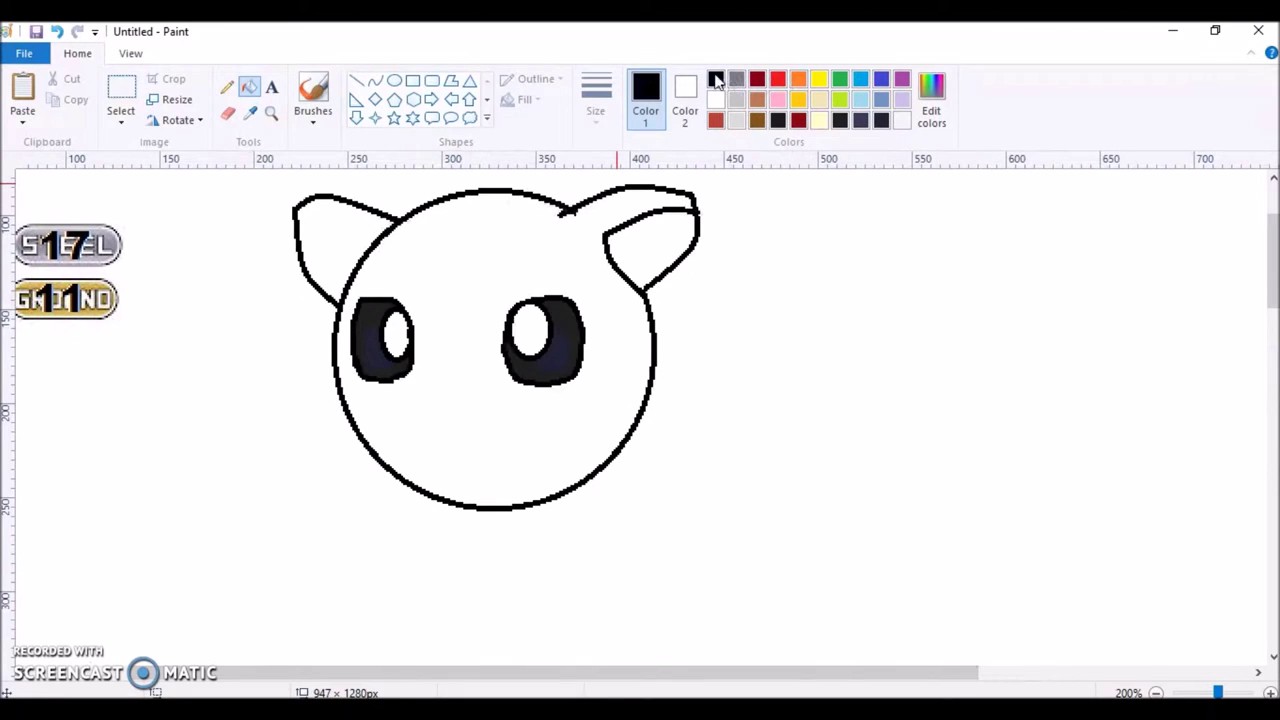
{"action": "left_click", "coordinate": [374, 82]}
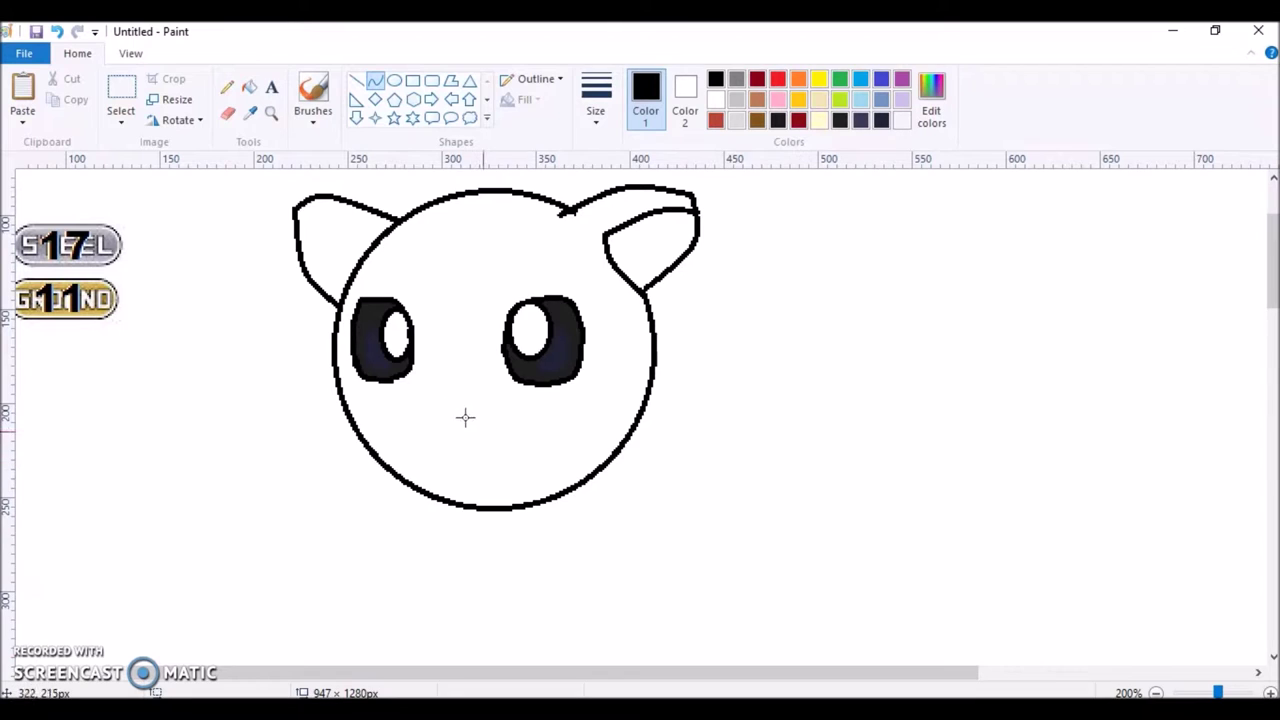
{"action": "mouse_move", "coordinate": [416, 382]}
{"action": "left_mouse_down"}
{"action": "mouse_move", "coordinate": [472, 376]}
{"action": "mouse_move", "coordinate": [444, 364]}
{"action": "mouse_move", "coordinate": [440, 404]}
{"action": "mouse_move", "coordinate": [462, 395]}
{"action": "left_mouse_up"}
{"action": "left_click", "coordinate": [444, 364]}
{"action": "left_click", "coordinate": [514, 428]}
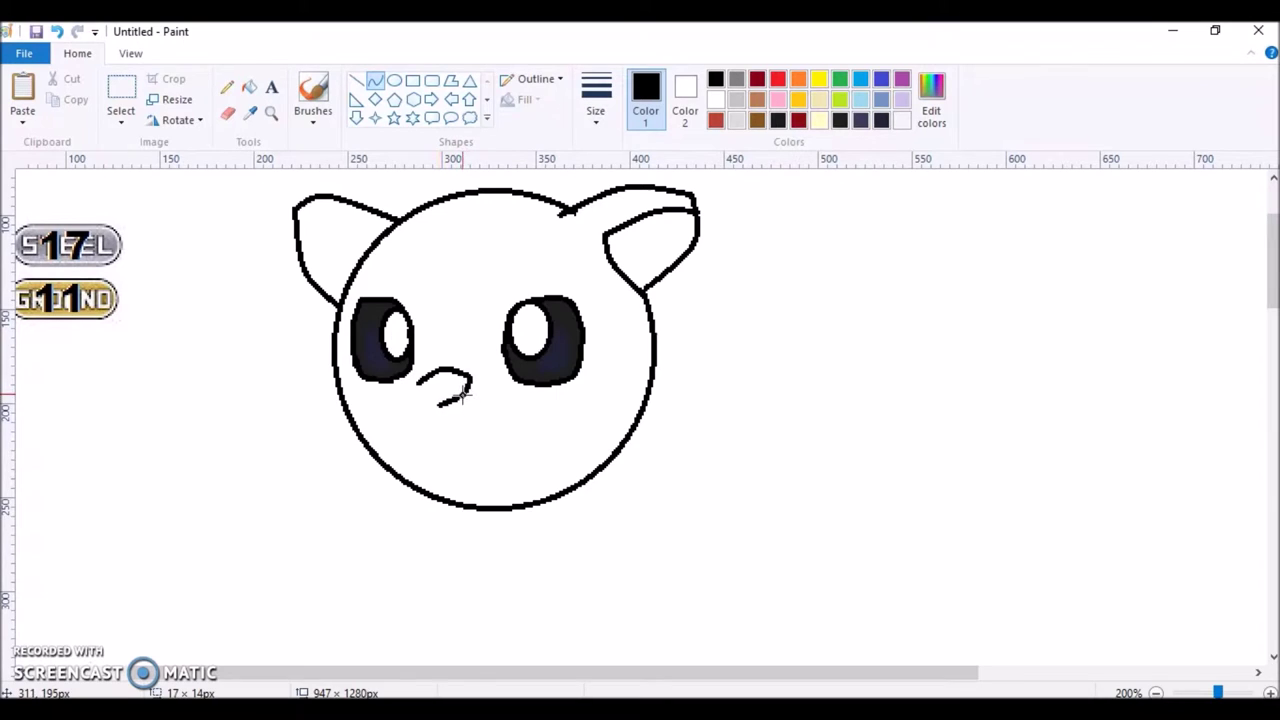
{"action": "left_click", "coordinate": [462, 395]}
{"action": "left_click", "coordinate": [508, 451]}
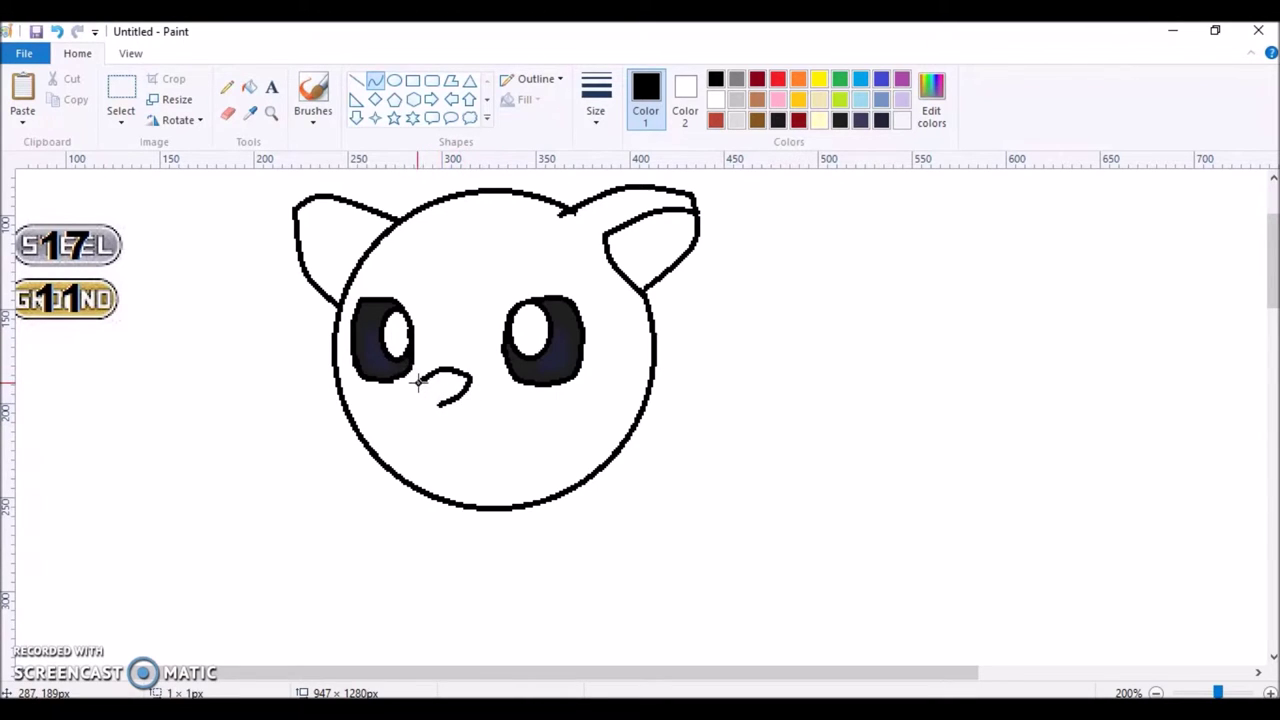
{"action": "left_click_drag", "start_coordinate": [419, 382], "coordinate": [440, 405]}
{"action": "left_click", "coordinate": [424, 394]}
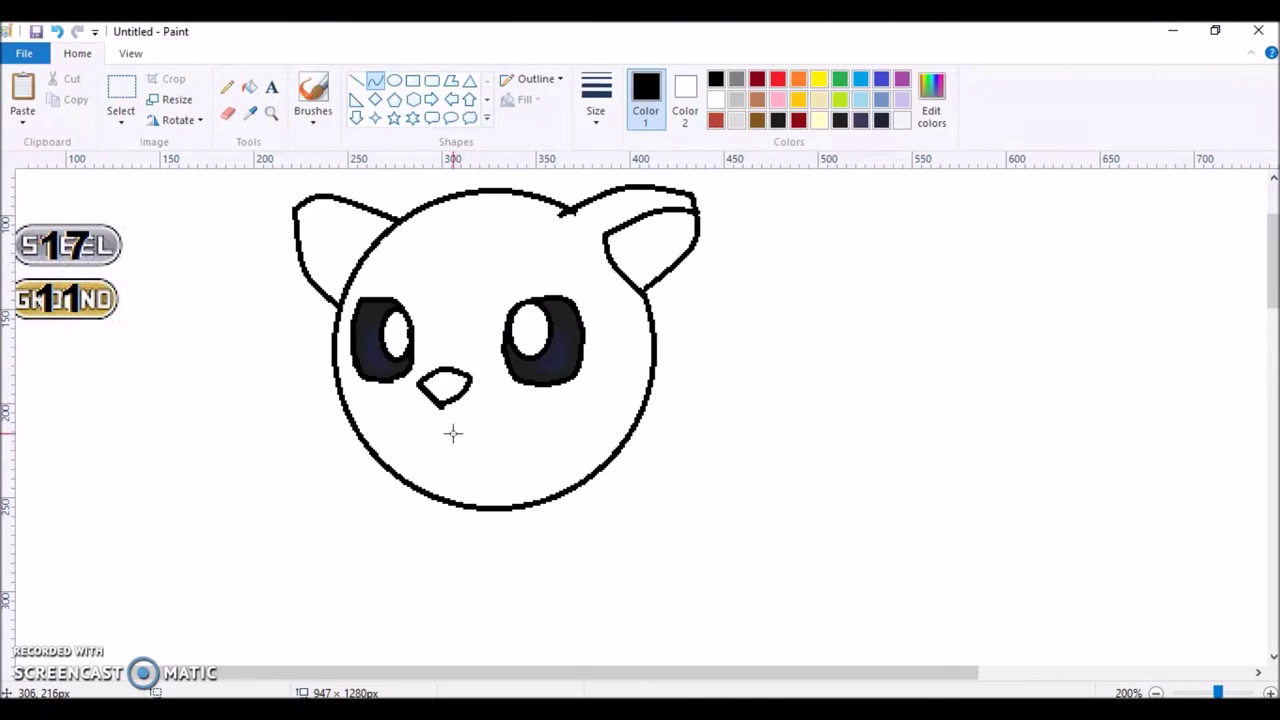
- Draw an open mouth outline with a curved upper lip and pointed lower tip, below and to the right of the nose
{"action": "mouse_move", "coordinate": [470, 438]}
{"action": "left_mouse_down"}
{"action": "mouse_move", "coordinate": [547, 428]}
{"action": "mouse_move", "coordinate": [494, 443]}
{"action": "mouse_move", "coordinate": [543, 445]}
{"action": "mouse_move", "coordinate": [522, 484]}
{"action": "mouse_move", "coordinate": [551, 457]}
{"action": "mouse_move", "coordinate": [576, 482]}
{"action": "left_mouse_up"}
{"action": "left_click", "coordinate": [562, 467]}
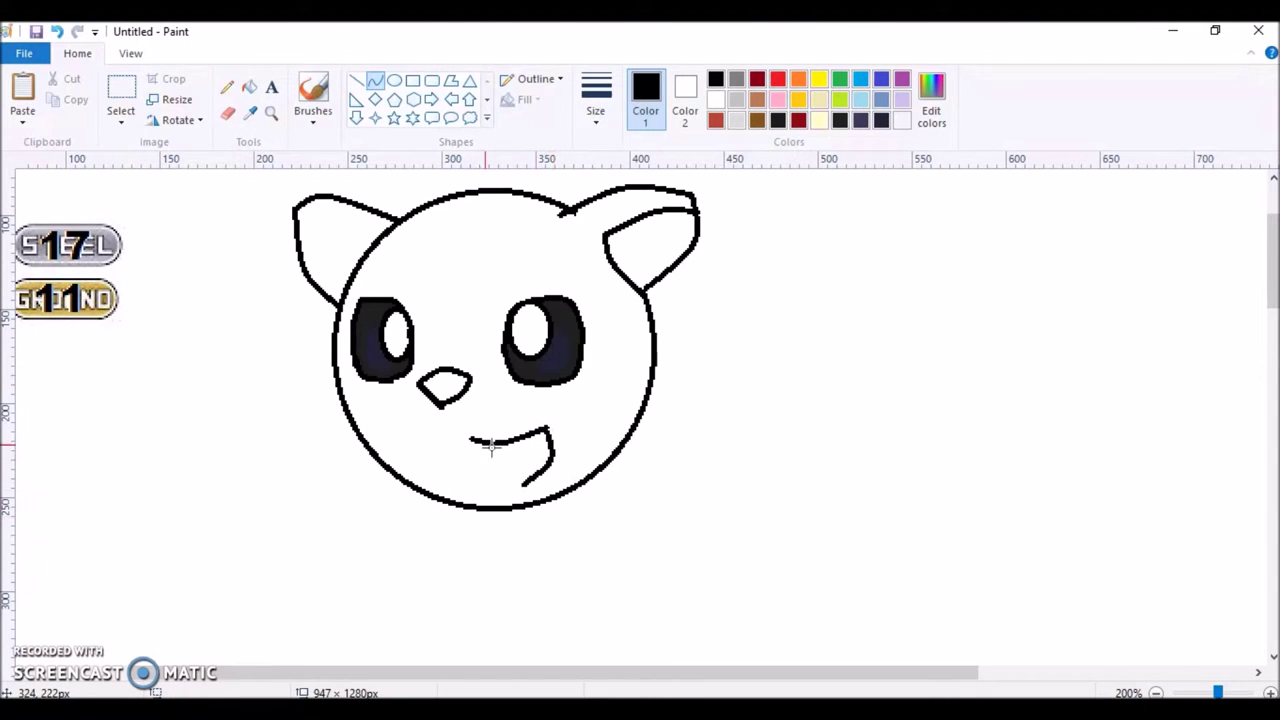
{"action": "left_click_drag", "start_coordinate": [470, 438], "coordinate": [522, 484]}
- Add a small triangular fang with straight lines under the upper lip at the mouth's right corner
{"action": "left_click", "coordinate": [271, 113]}
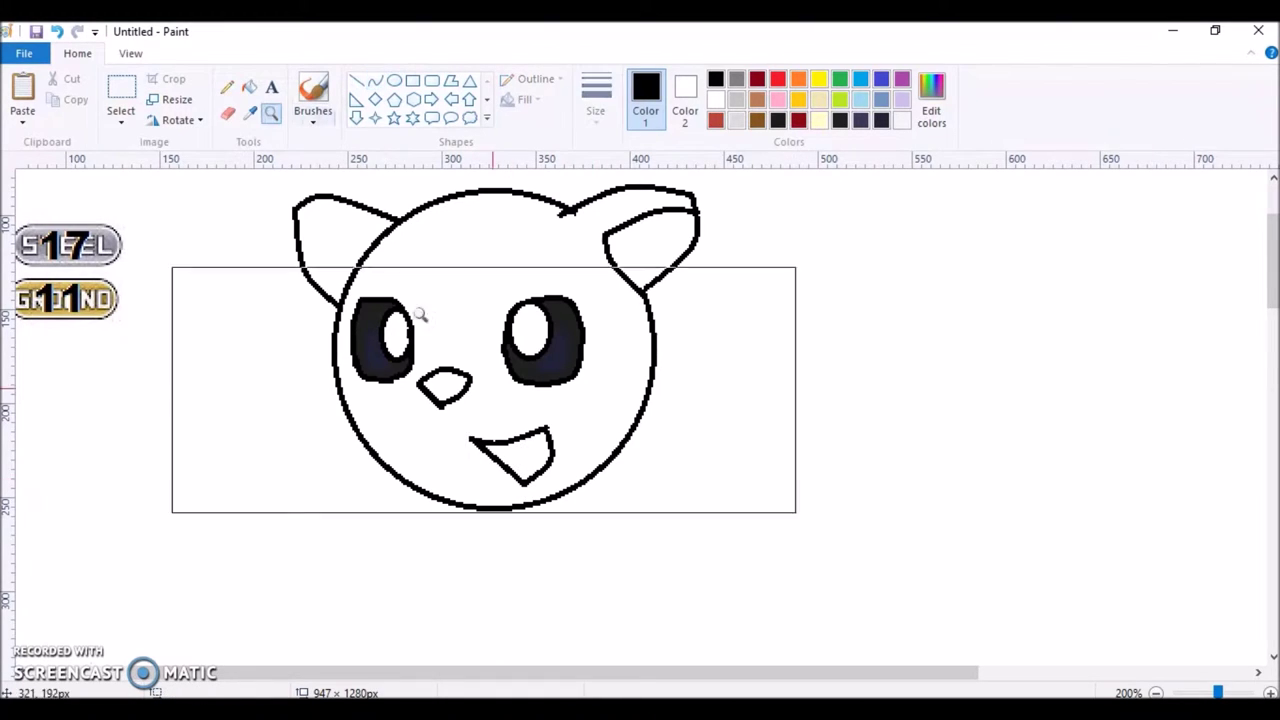
{"action": "left_click", "coordinate": [554, 454]}
{"action": "left_click", "coordinate": [503, 393]}
{"action": "left_click", "coordinate": [434, 343]}
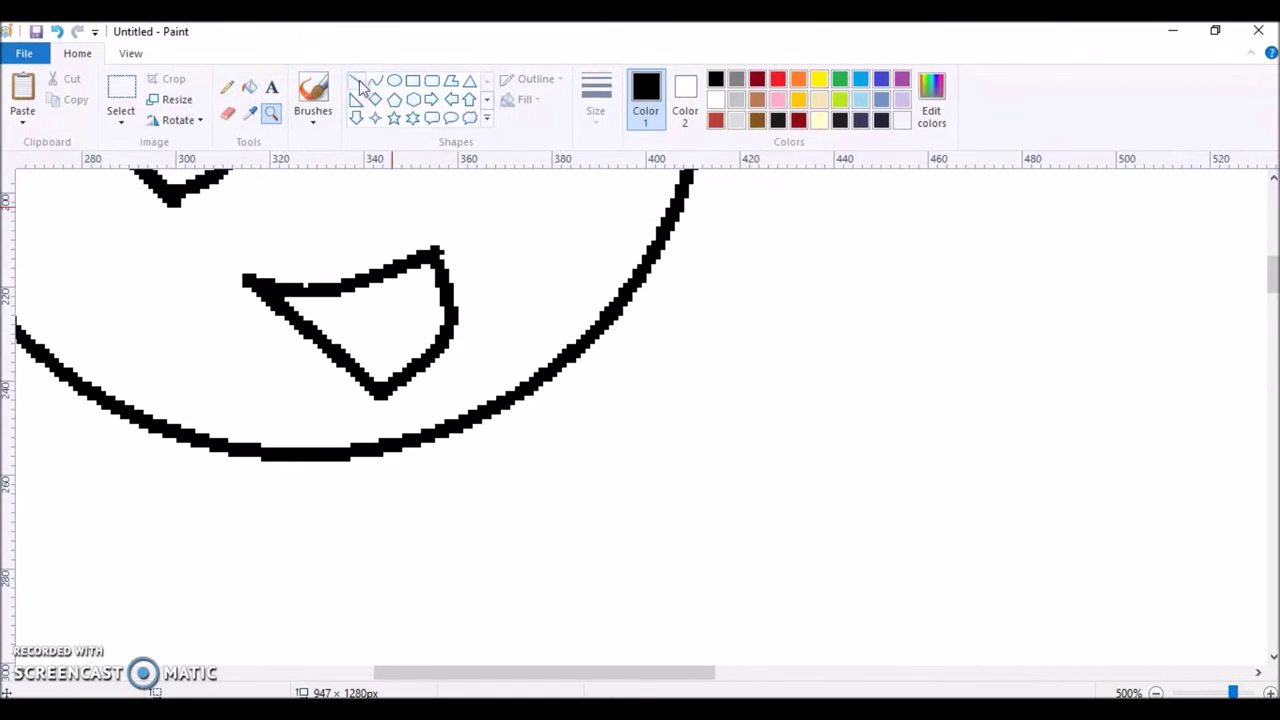
{"action": "left_click", "coordinate": [357, 81]}
{"action": "mouse_move", "coordinate": [386, 270]}
{"action": "left_mouse_down"}
{"action": "mouse_move", "coordinate": [414, 306]}
{"action": "mouse_move", "coordinate": [432, 251]}
{"action": "left_mouse_up"}
{"action": "left_click", "coordinate": [227, 87]}
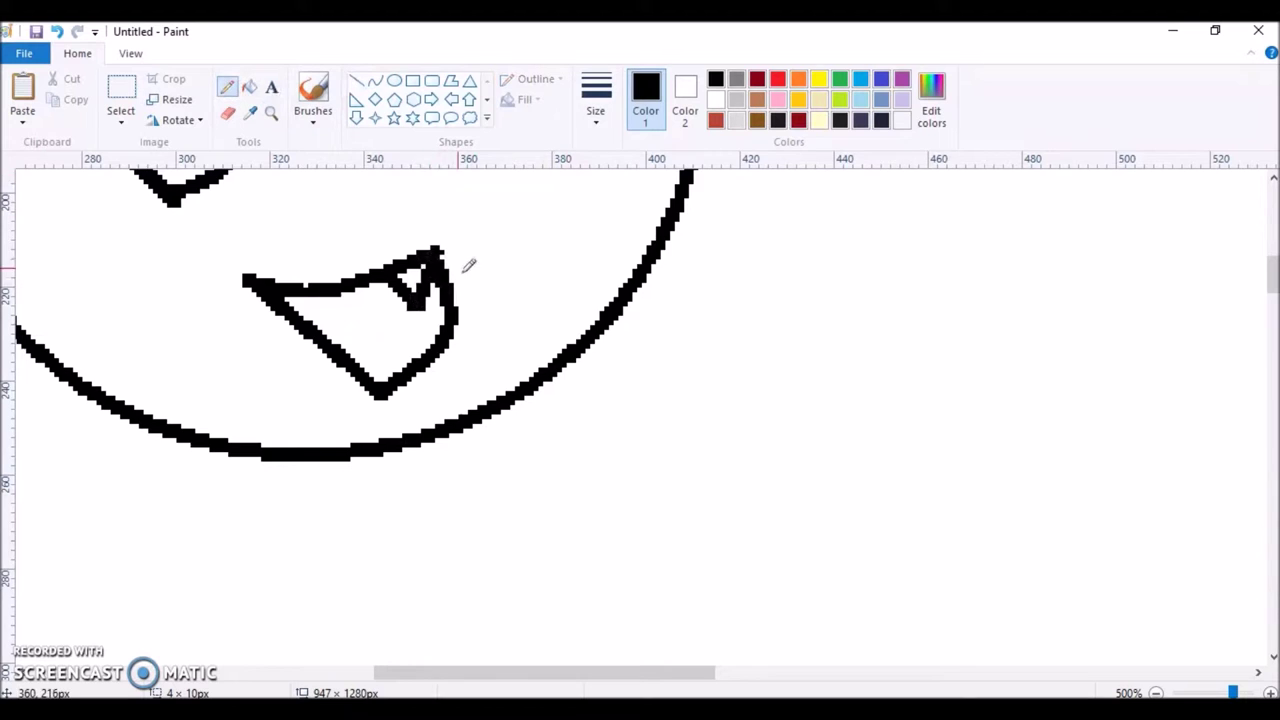
- Draw a tapering limb outline below the head from black curves, open at the top with a rounded lower tip
{"action": "left_click", "coordinate": [1157, 692]}
{"action": "left_click", "coordinate": [1157, 692]}
{"action": "left_click", "coordinate": [1157, 692]}
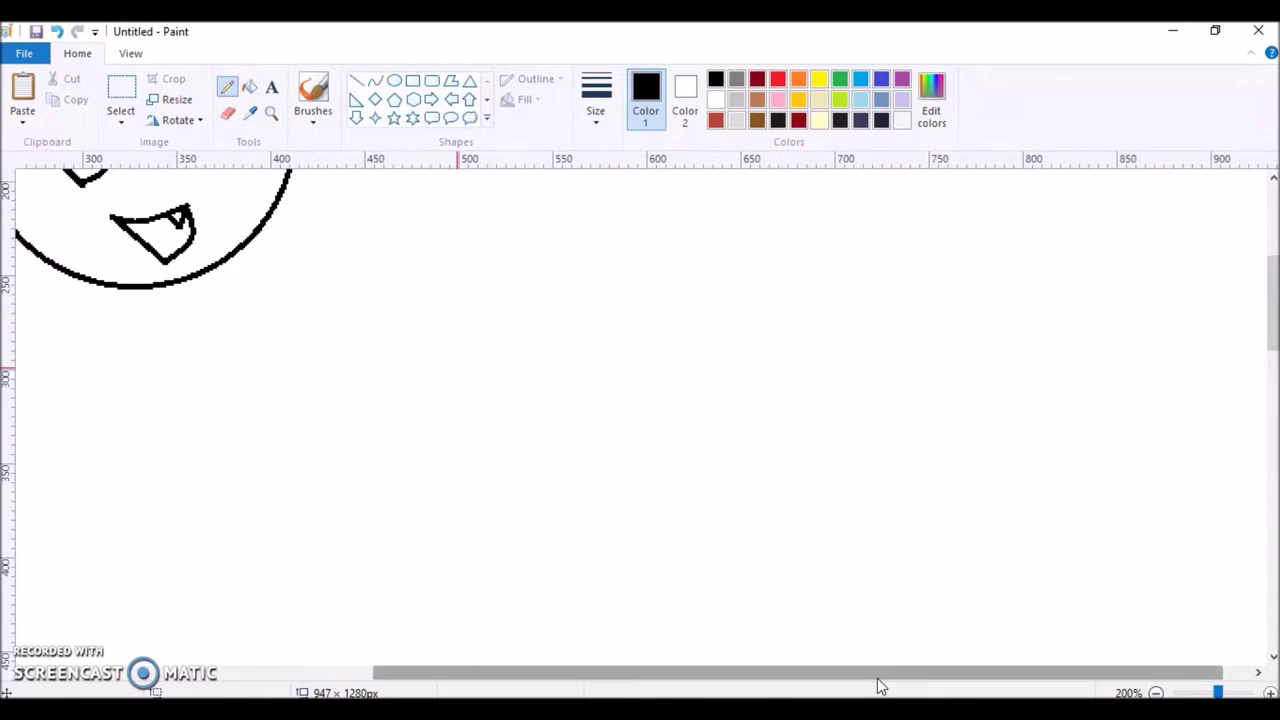
{"action": "left_click_drag", "start_coordinate": [877, 676], "coordinate": [646, 646]}
{"action": "left_click_drag", "start_coordinate": [1272, 303], "coordinate": [1272, 247]}
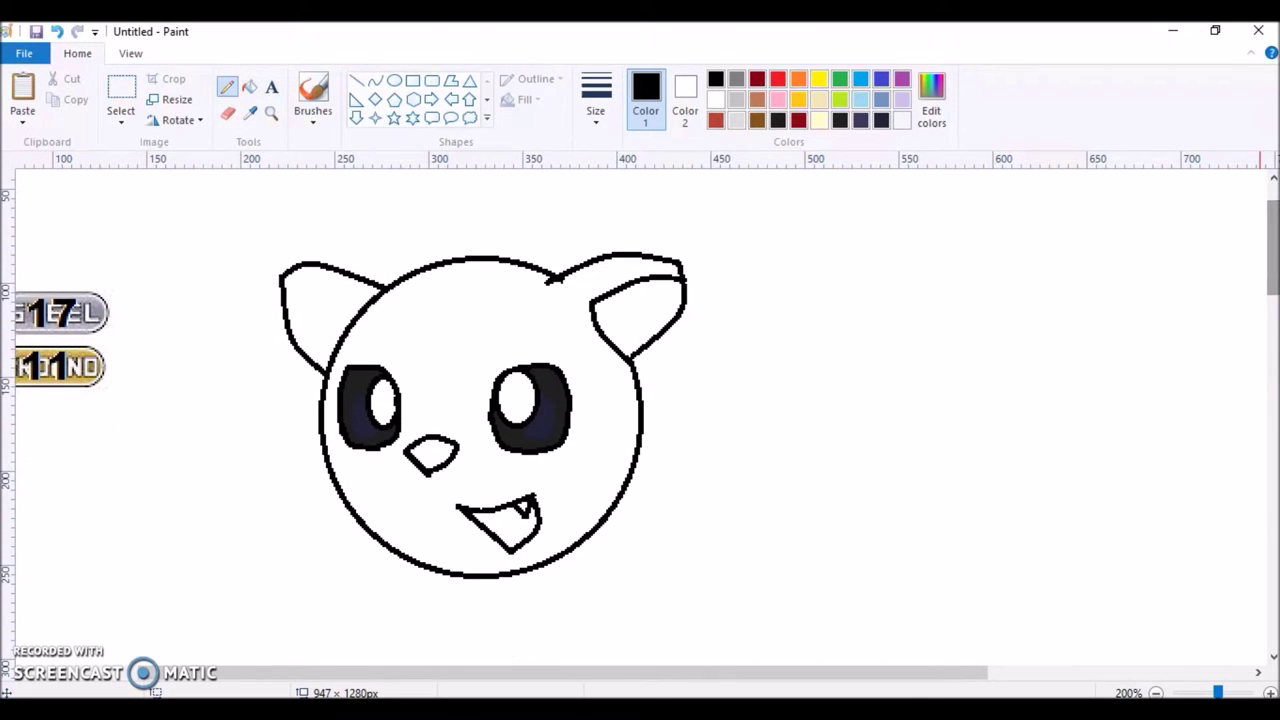
{"action": "scroll", "coordinate": [640, 420], "scroll_direction": "down", "scroll_amount": 3}
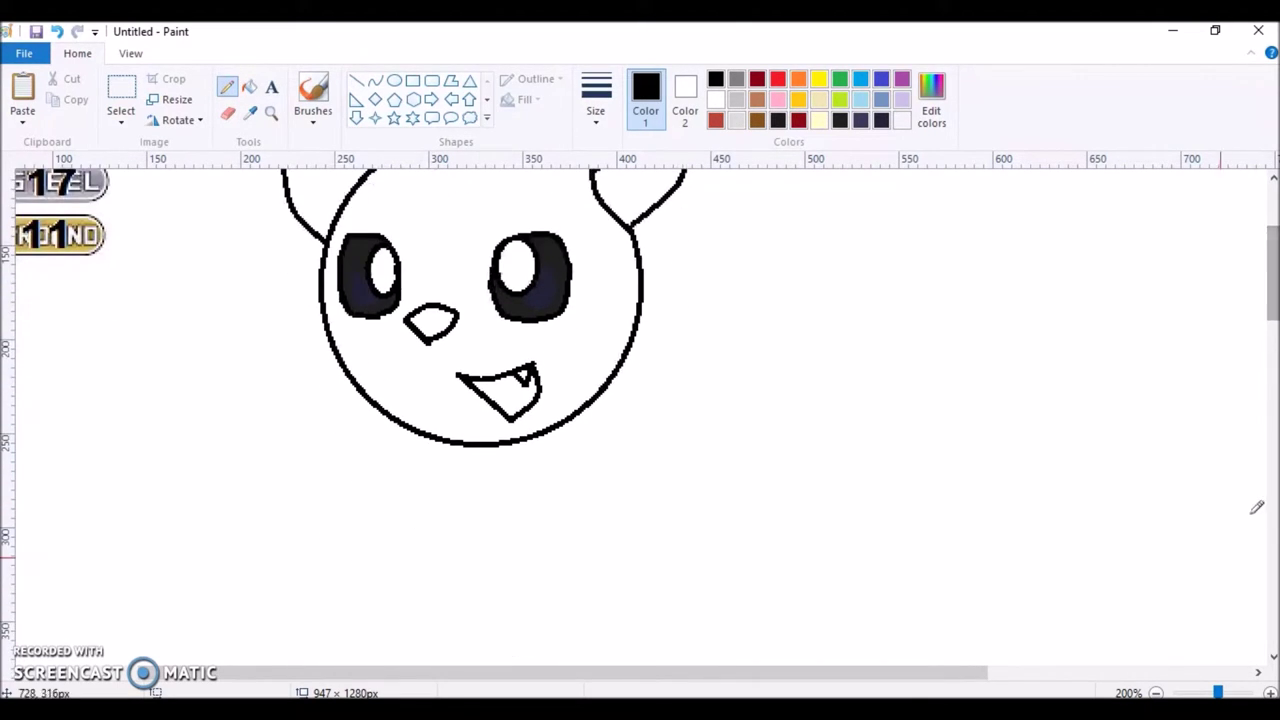
{"action": "left_click", "coordinate": [1155, 692]}
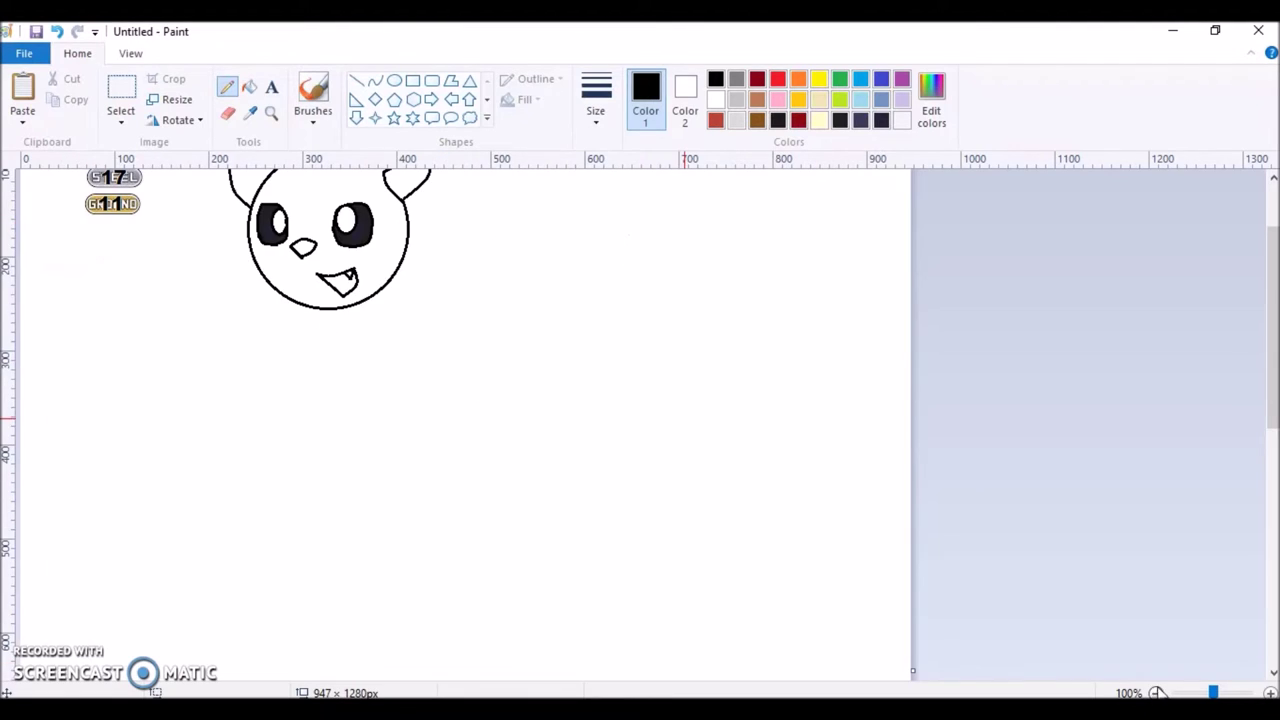
{"action": "left_click", "coordinate": [375, 82]}
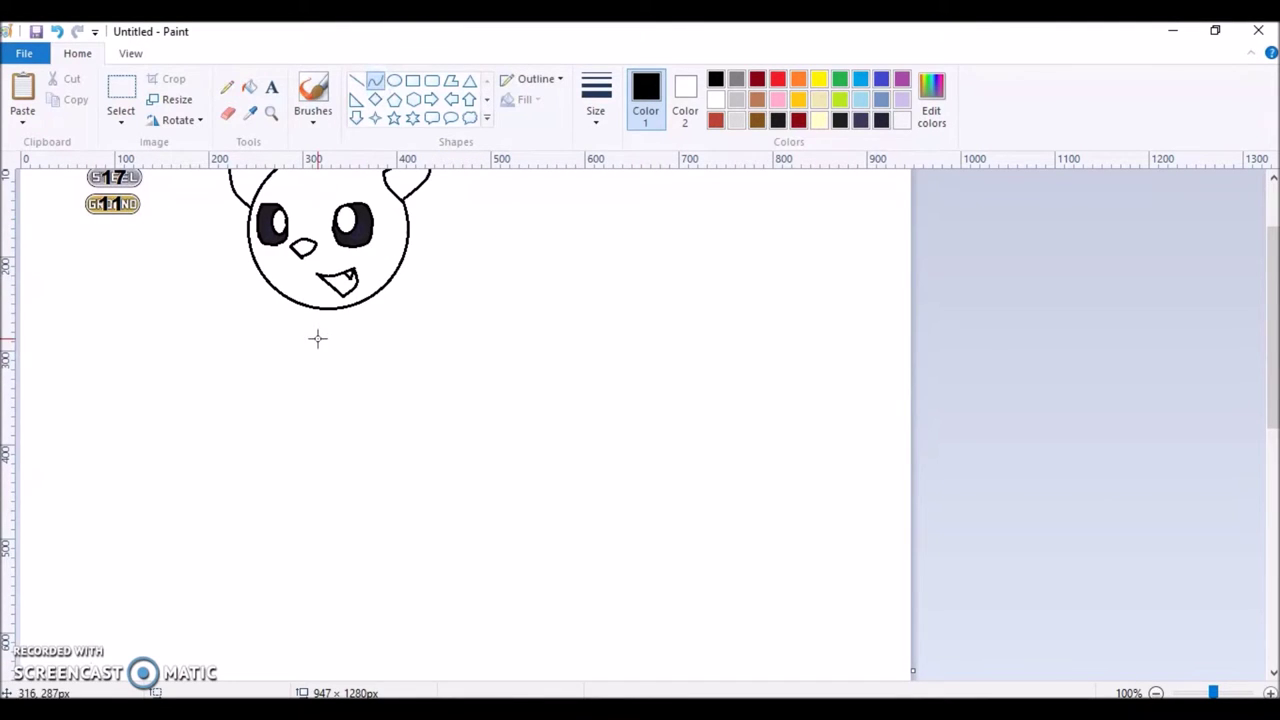
{"action": "left_click", "coordinate": [271, 113]}
{"action": "left_click", "coordinate": [415, 395]}
{"action": "left_click", "coordinate": [375, 82]}
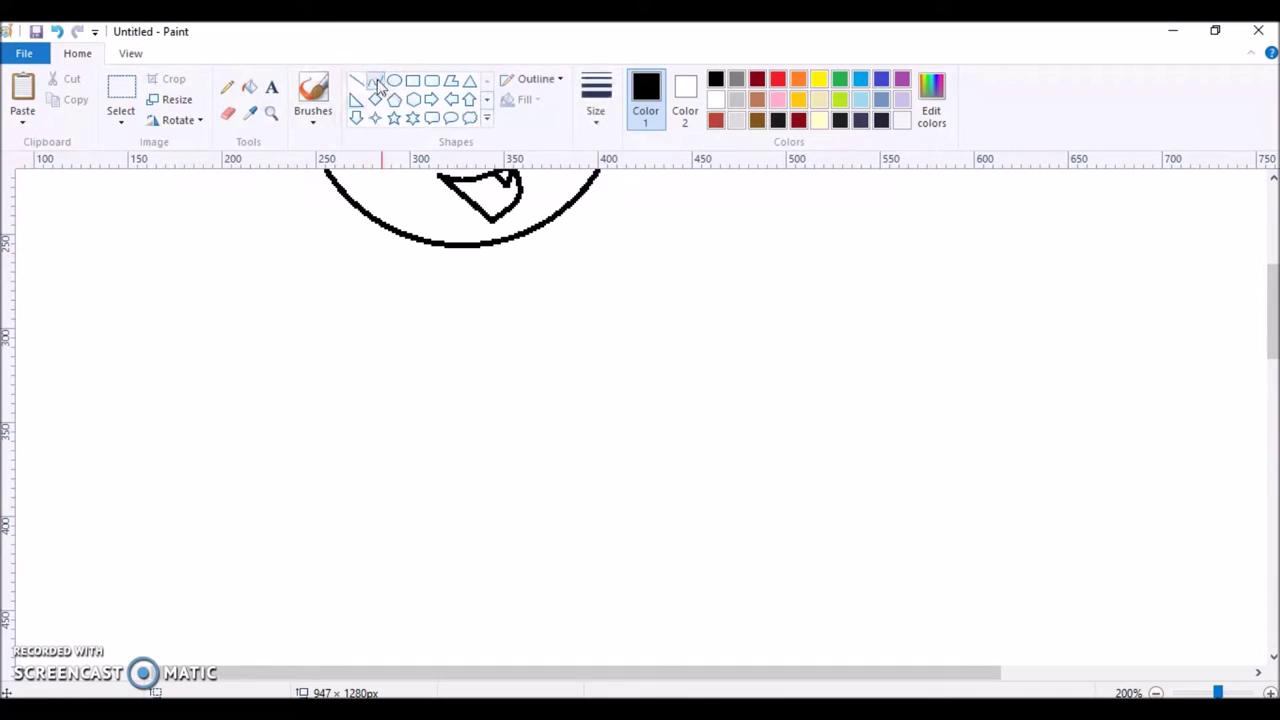
{"action": "left_click_drag", "start_coordinate": [462, 272], "coordinate": [551, 289]}
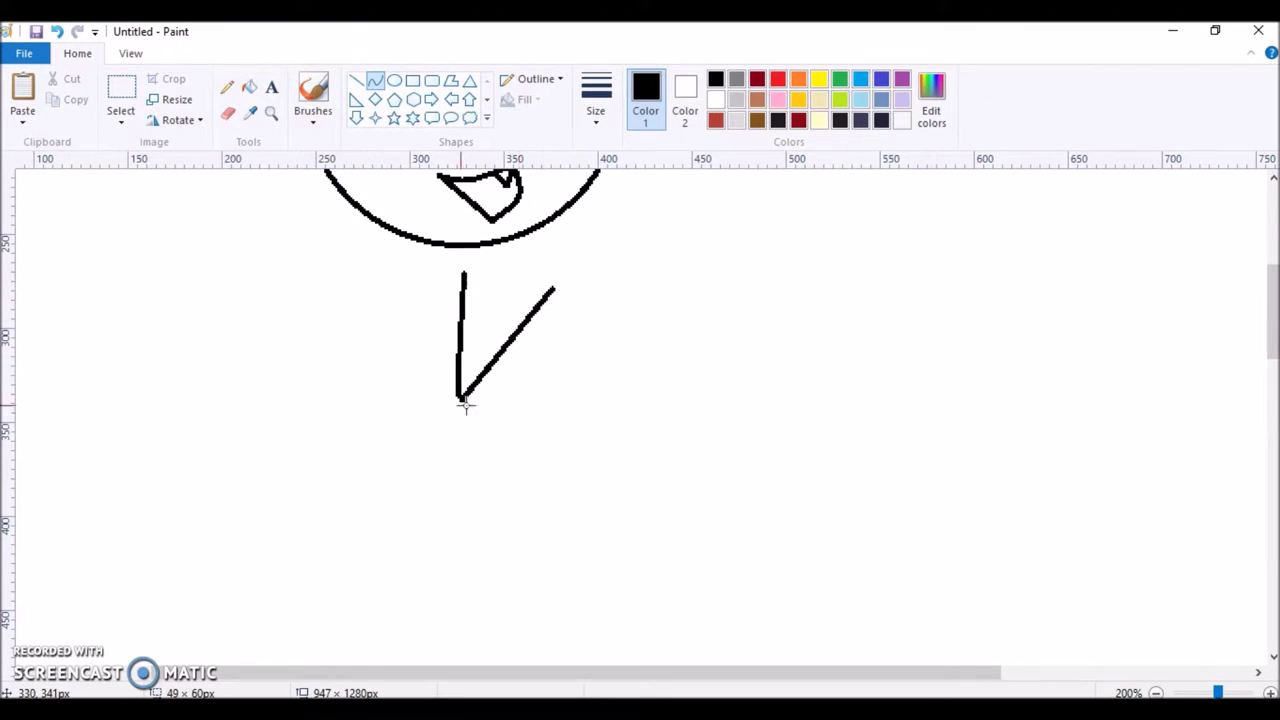
{"action": "left_click_drag", "start_coordinate": [463, 403], "coordinate": [477, 420]}
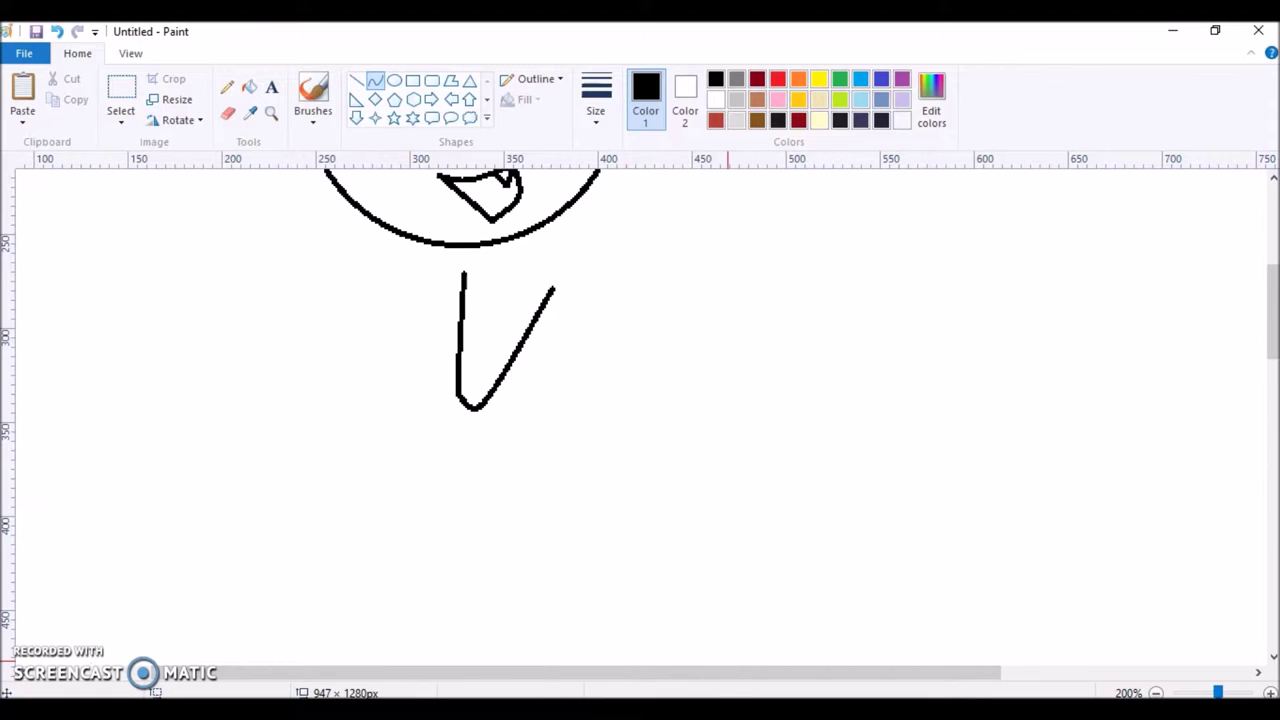
- Check the reference photos and try to draw rounded toes with pointed claws at the front leg's tip using the Pencil
{"action": "left_click", "coordinate": [590, 652]}
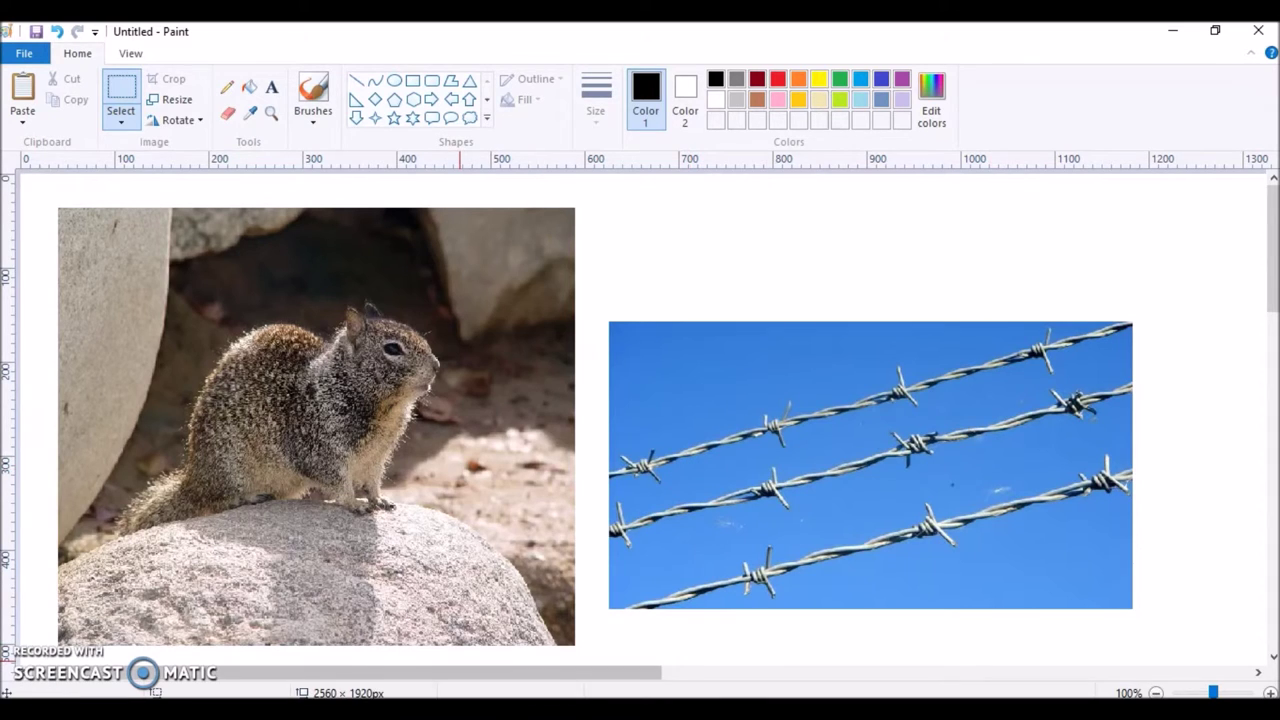
{"action": "left_click", "coordinate": [486, 610]}
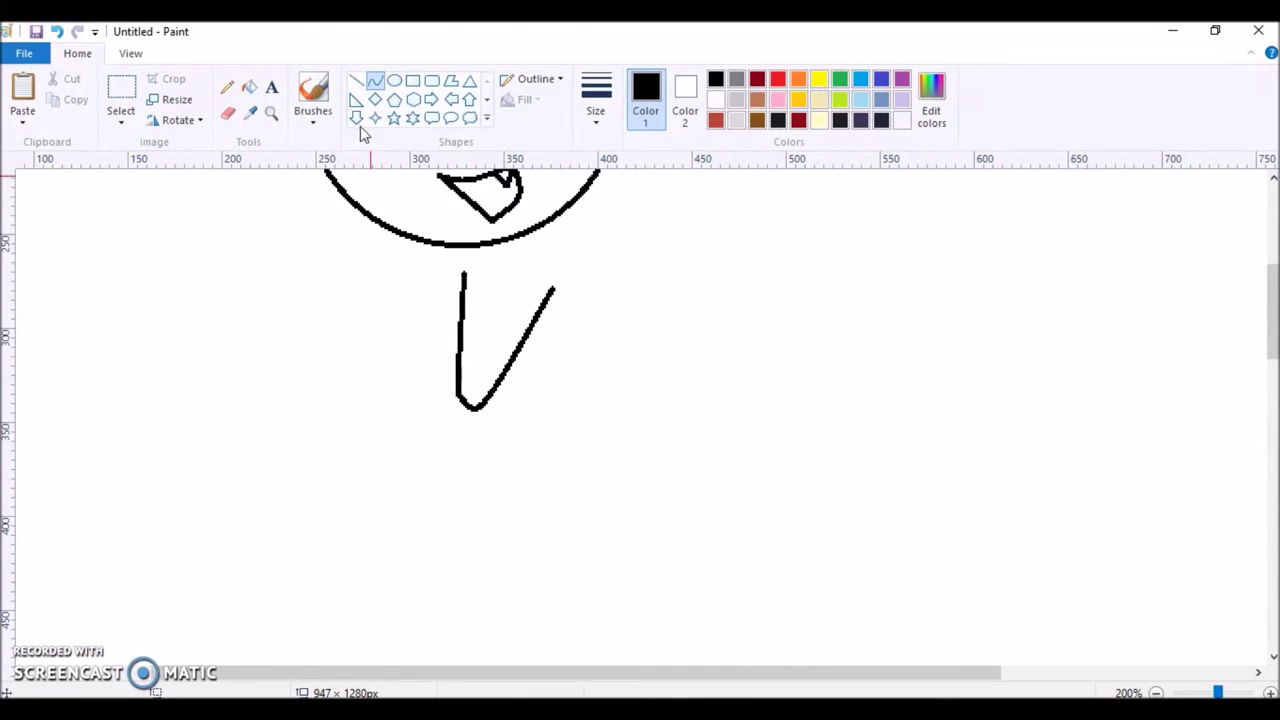
{"action": "left_click", "coordinate": [271, 113]}
{"action": "left_click", "coordinate": [494, 397]}
{"action": "left_click", "coordinate": [454, 336]}
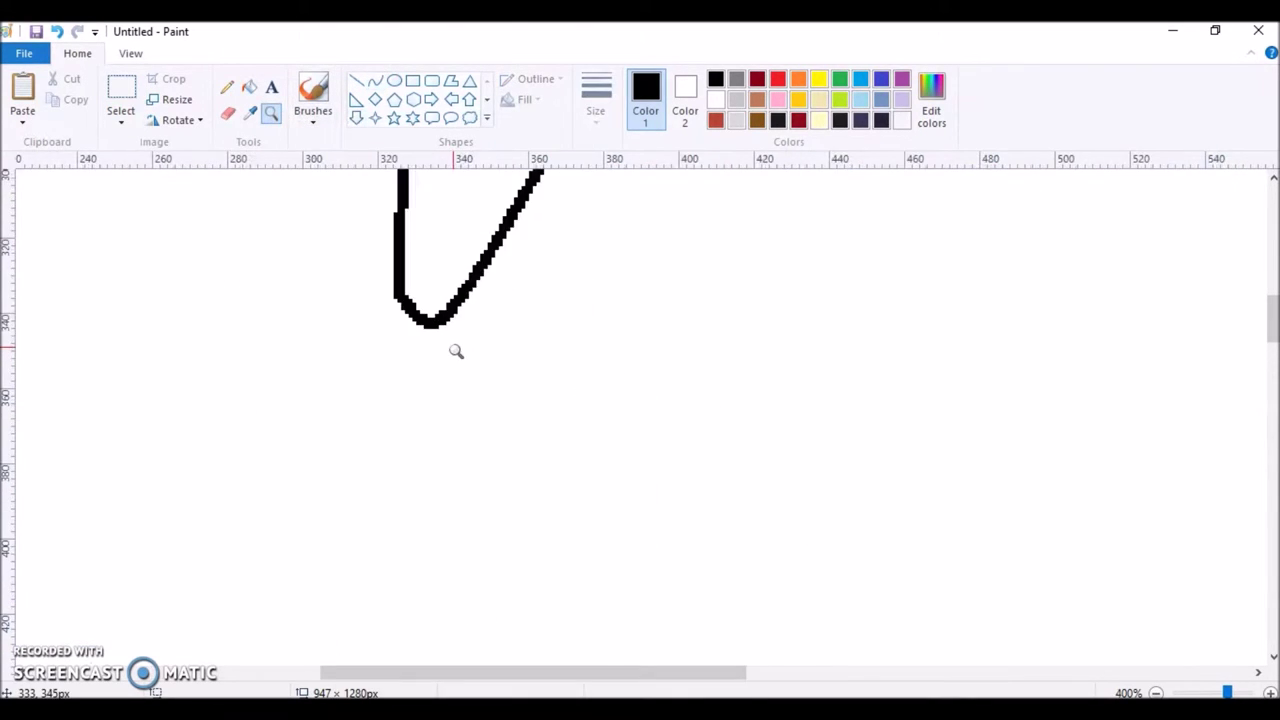
{"action": "left_click", "coordinate": [226, 88]}
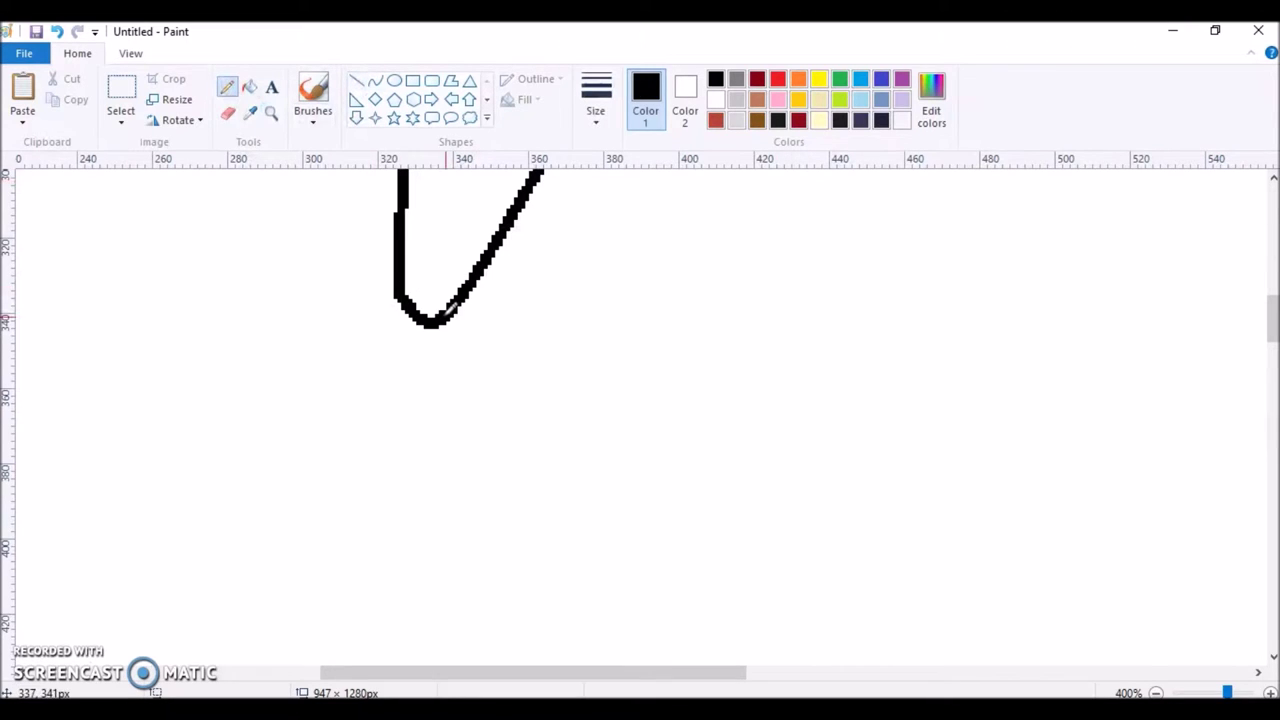
{"action": "mouse_move", "coordinate": [449, 318]}
{"action": "left_mouse_down"}
{"action": "mouse_move", "coordinate": [427, 347]}
{"action": "mouse_move", "coordinate": [423, 320]}
{"action": "mouse_move", "coordinate": [420, 334]}
{"action": "mouse_move", "coordinate": [402, 331]}
{"action": "mouse_move", "coordinate": [405, 305]}
{"action": "mouse_move", "coordinate": [393, 328]}
{"action": "mouse_move", "coordinate": [412, 285]}
{"action": "left_mouse_up"}
{"action": "mouse_move", "coordinate": [436, 336]}
{"action": "left_mouse_down"}
{"action": "mouse_move", "coordinate": [450, 391]}
{"action": "mouse_move", "coordinate": [454, 333]}
{"action": "mouse_move", "coordinate": [387, 316]}
{"action": "mouse_move", "coordinate": [375, 375]}
{"action": "mouse_move", "coordinate": [410, 325]}
{"action": "left_mouse_up"}
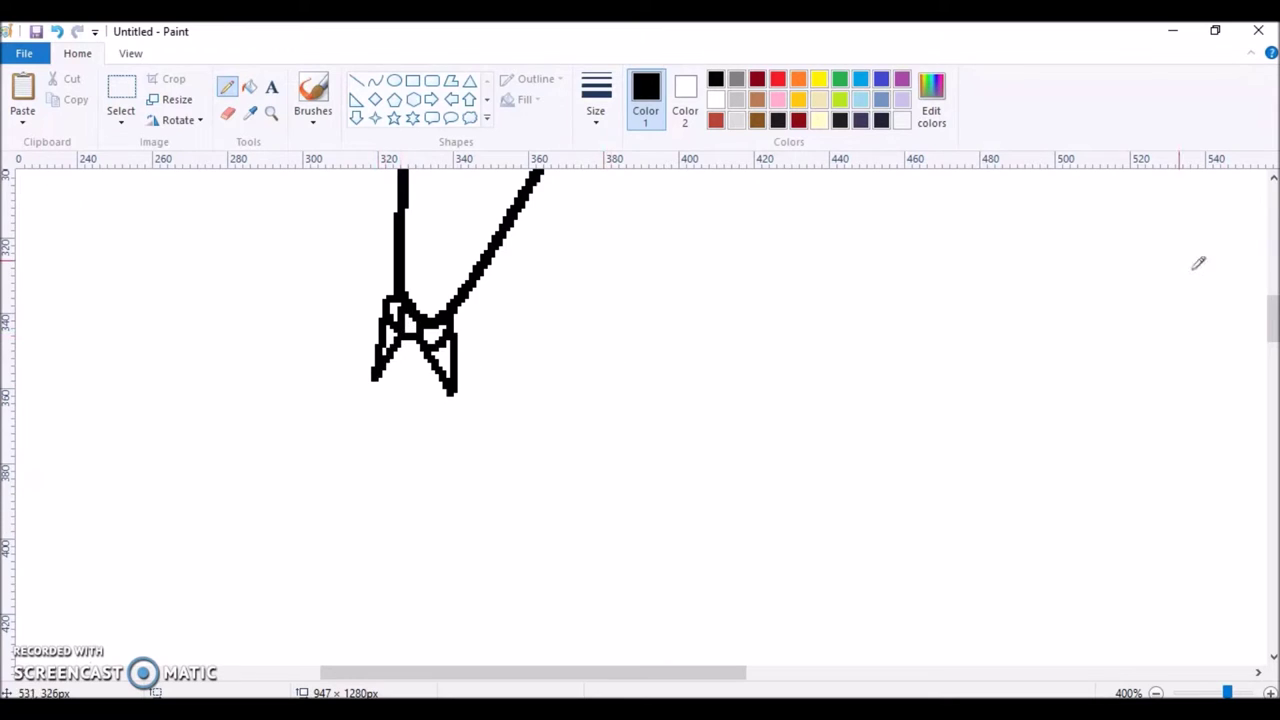
- Undo the toe and claw outlines and draw two short toe marks inside the front leg's tip instead
{"action": "mouse_move", "coordinate": [1271, 316]}
{"action": "left_mouse_down"}
{"action": "mouse_move", "coordinate": [1271, 272]}
{"action": "mouse_move", "coordinate": [1271, 322]}
{"action": "left_mouse_up"}
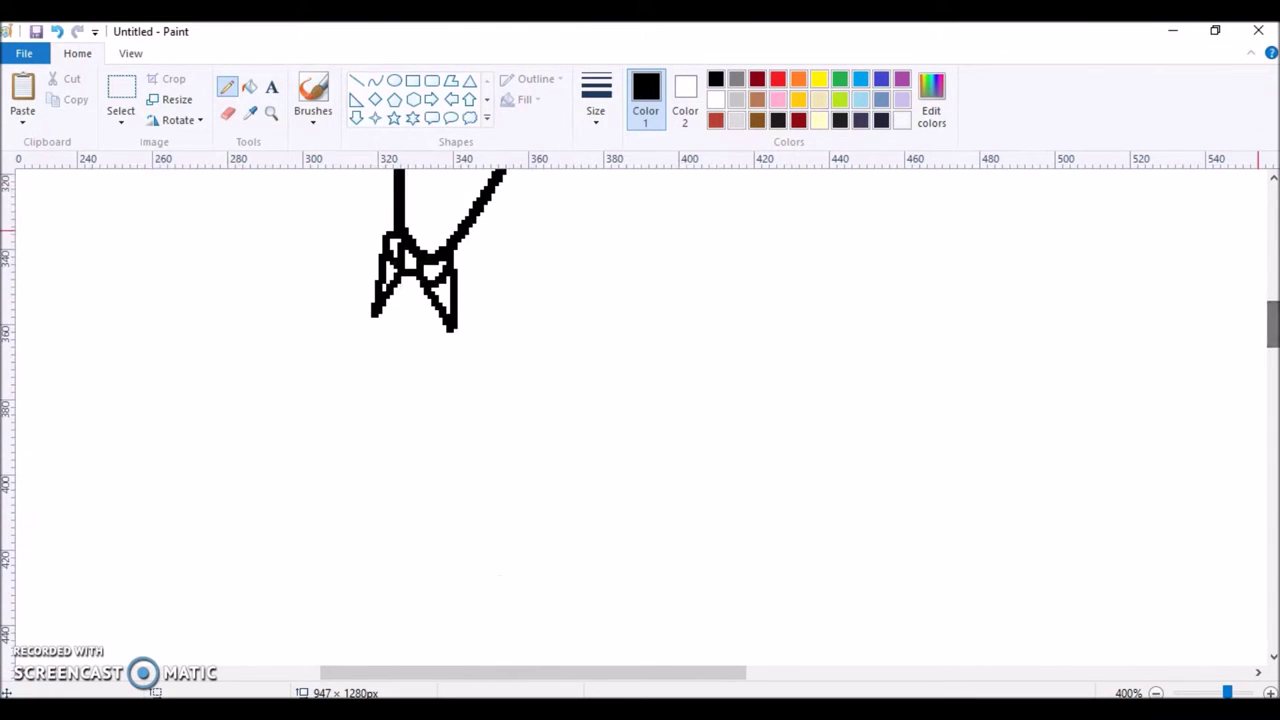
{"action": "left_click", "coordinate": [57, 31]}
{"action": "left_click", "coordinate": [57, 31]}
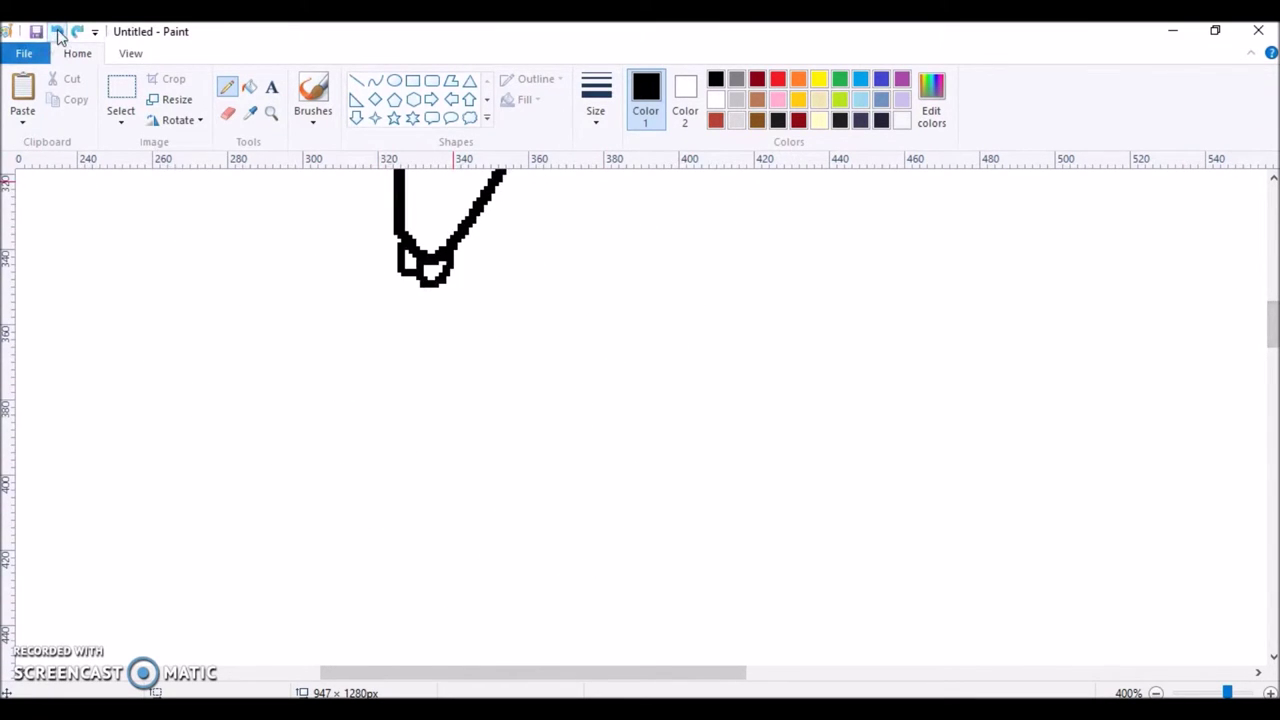
{"action": "left_click", "coordinate": [57, 31]}
{"action": "left_click_drag", "start_coordinate": [1272, 325], "coordinate": [1272, 297]}
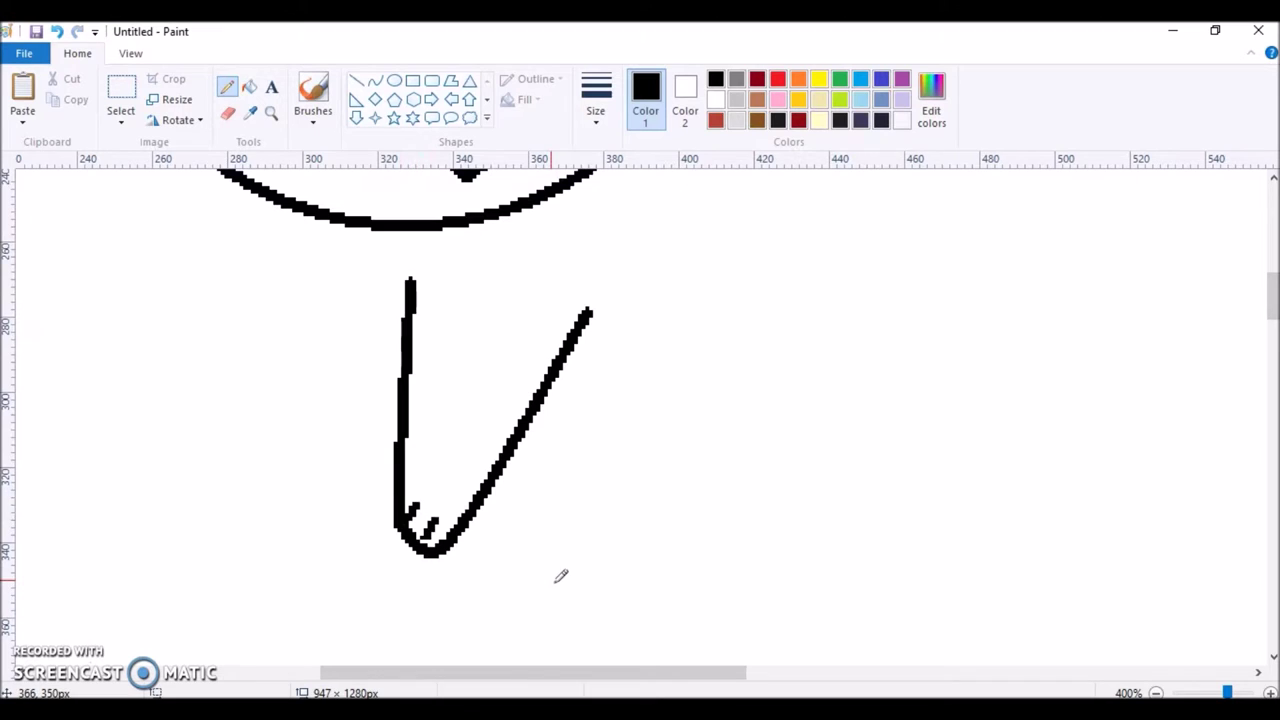
- Draw a short bent chest curve from the head's lower edge to the top of the front leg
{"action": "left_click", "coordinate": [375, 80]}
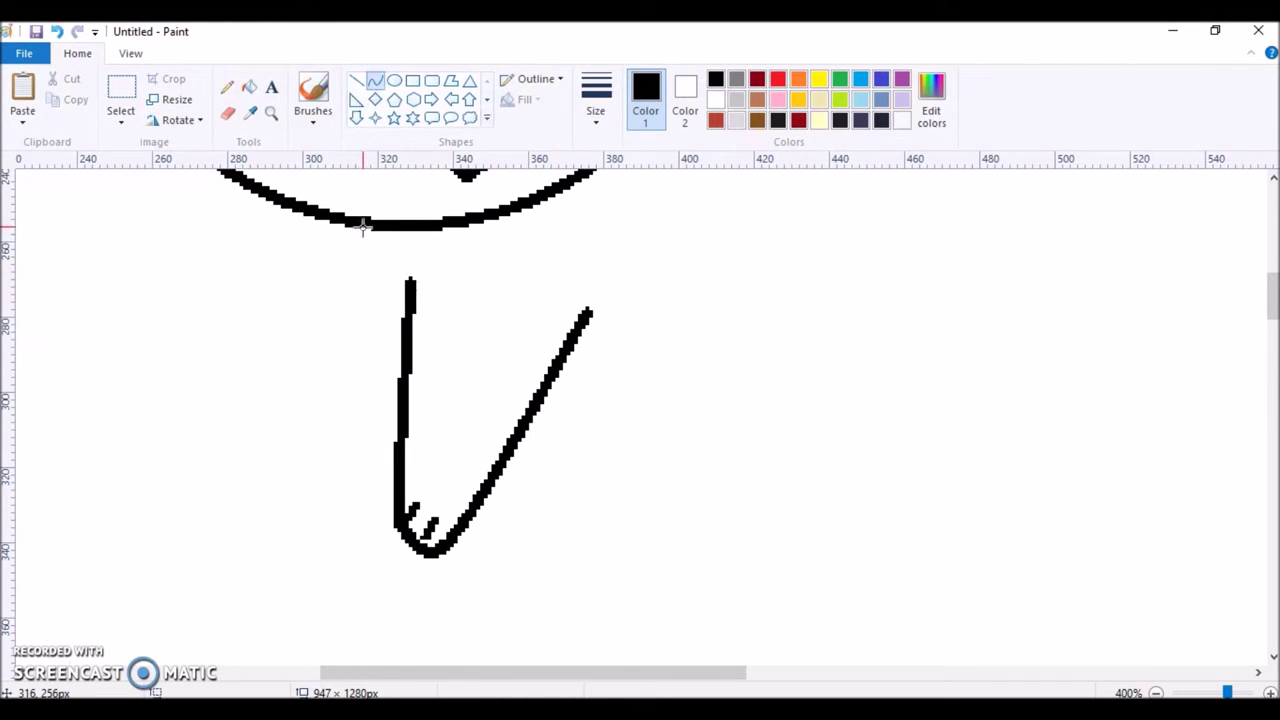
{"action": "mouse_move", "coordinate": [363, 227]}
{"action": "left_mouse_down"}
{"action": "mouse_move", "coordinate": [408, 290]}
{"action": "mouse_move", "coordinate": [383, 290]}
{"action": "left_mouse_up"}
{"action": "left_click", "coordinate": [391, 291]}
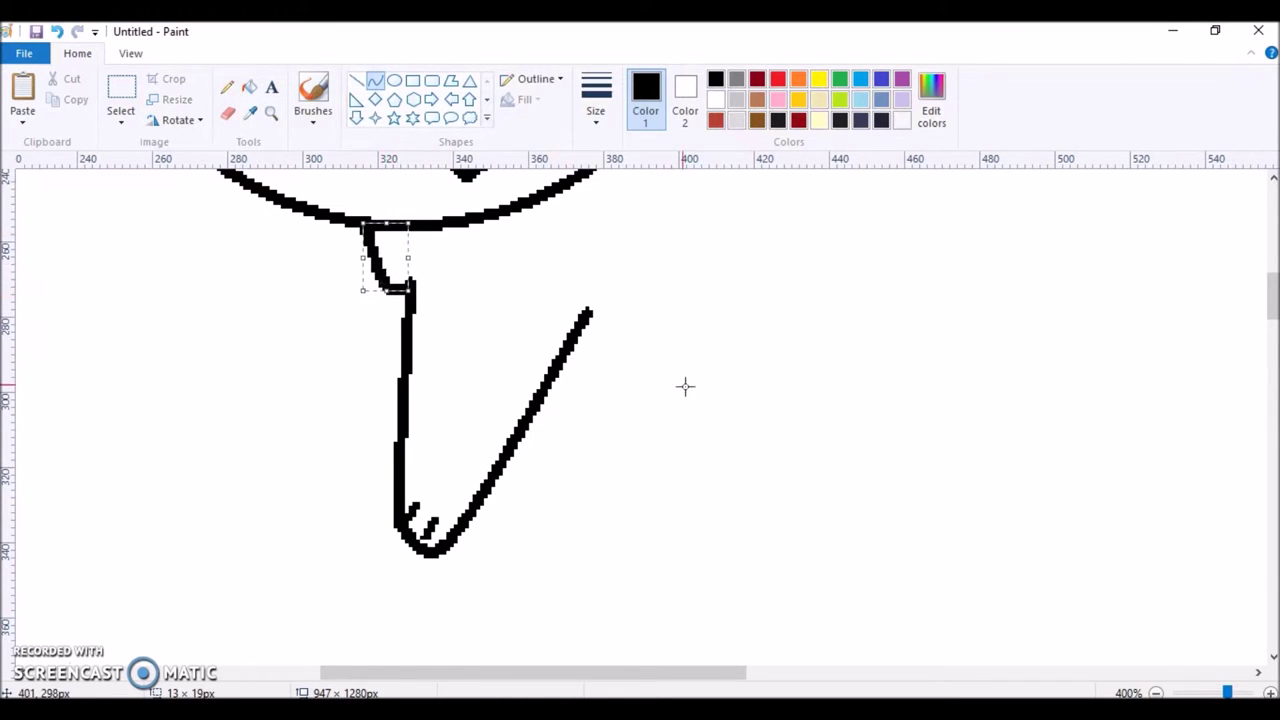
- Draw a second front leg with a rounded tip behind the first, from the chest curve back to the first leg
{"action": "left_click", "coordinate": [1156, 692]}
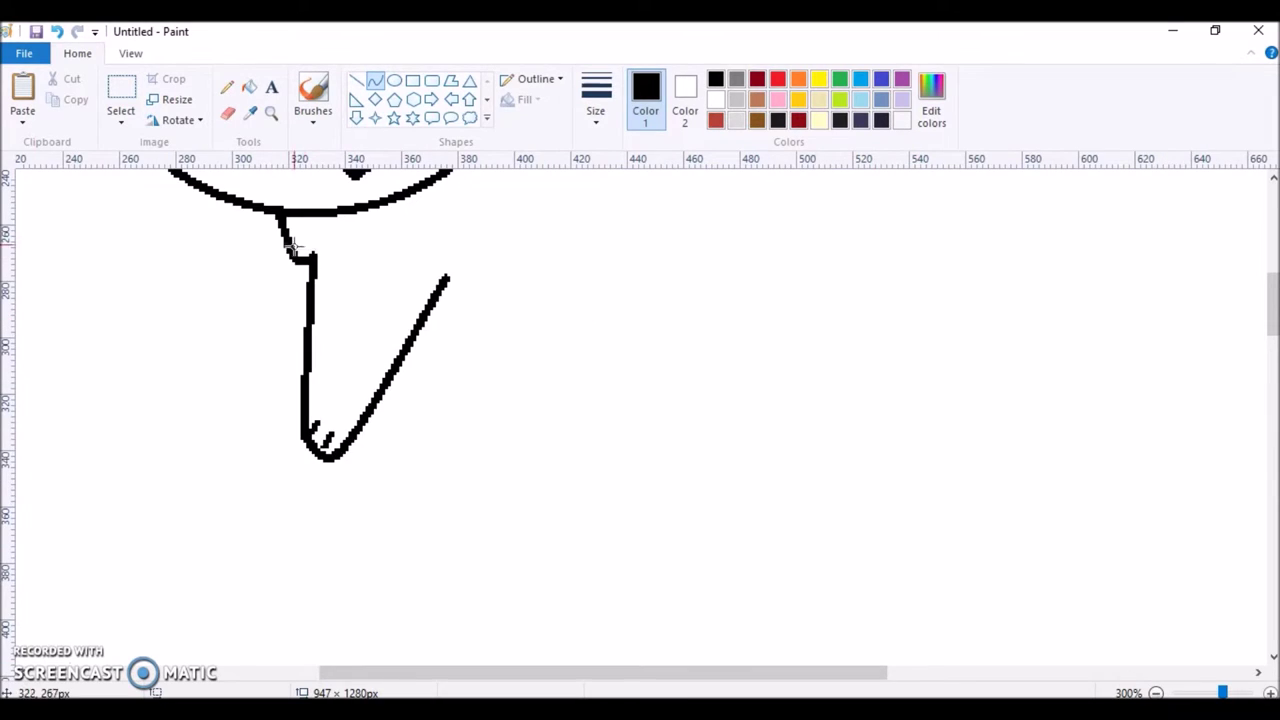
{"action": "left_click_drag", "start_coordinate": [287, 244], "coordinate": [264, 424]}
{"action": "left_click", "coordinate": [230, 420]}
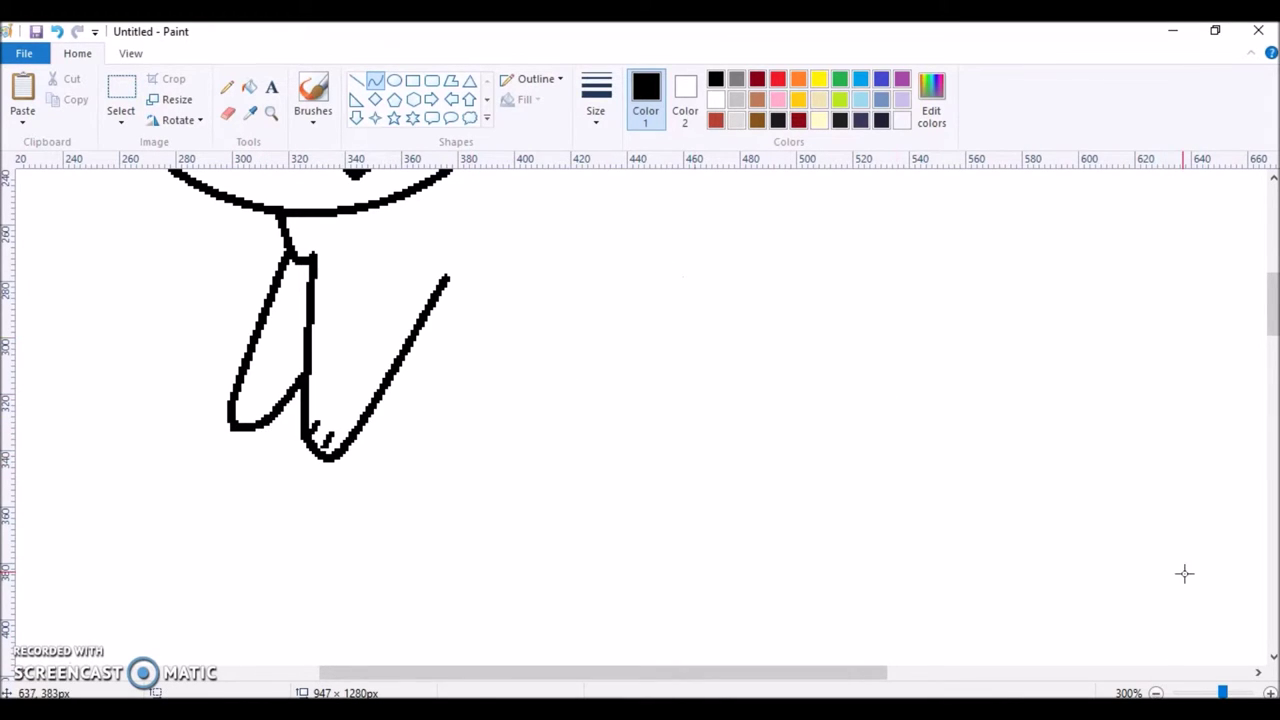
- Check the reference photos and draw the belly line and the near hind leg with a thigh curve and rounded foot
{"action": "scroll", "coordinate": [1272, 305], "scroll_direction": "up", "scroll_amount": 3}
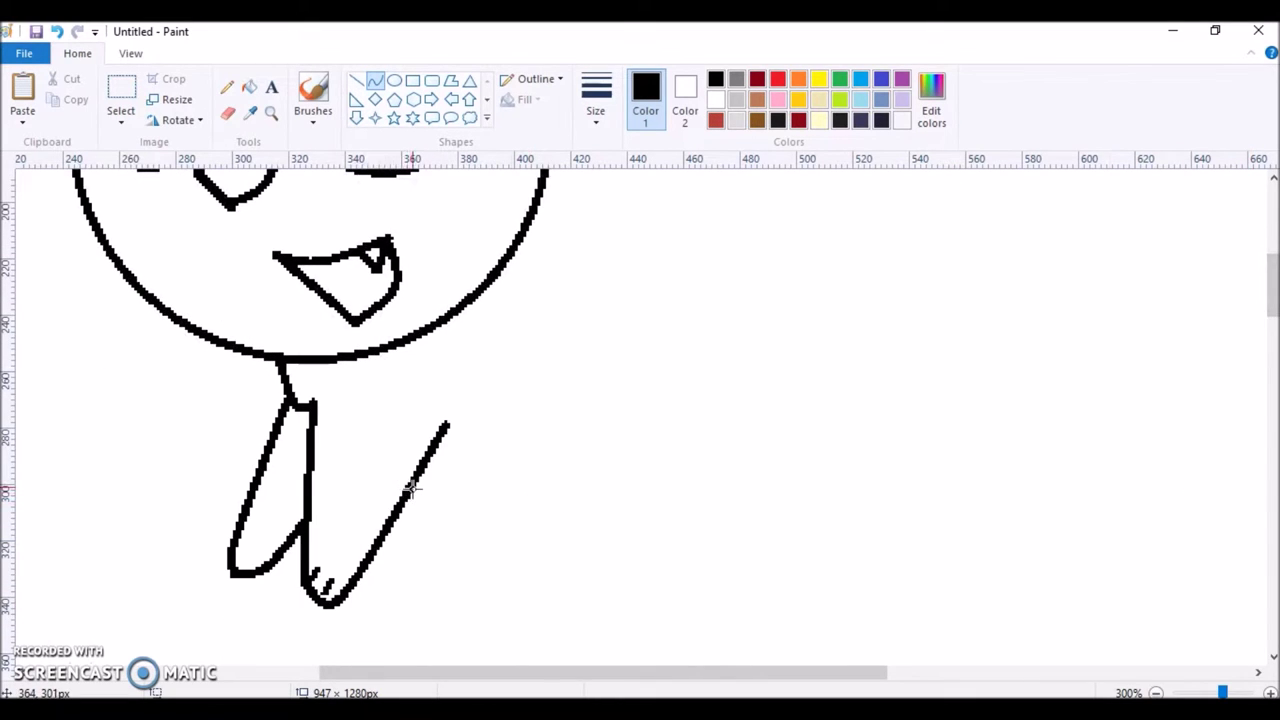
{"action": "left_click", "coordinate": [1154, 692]}
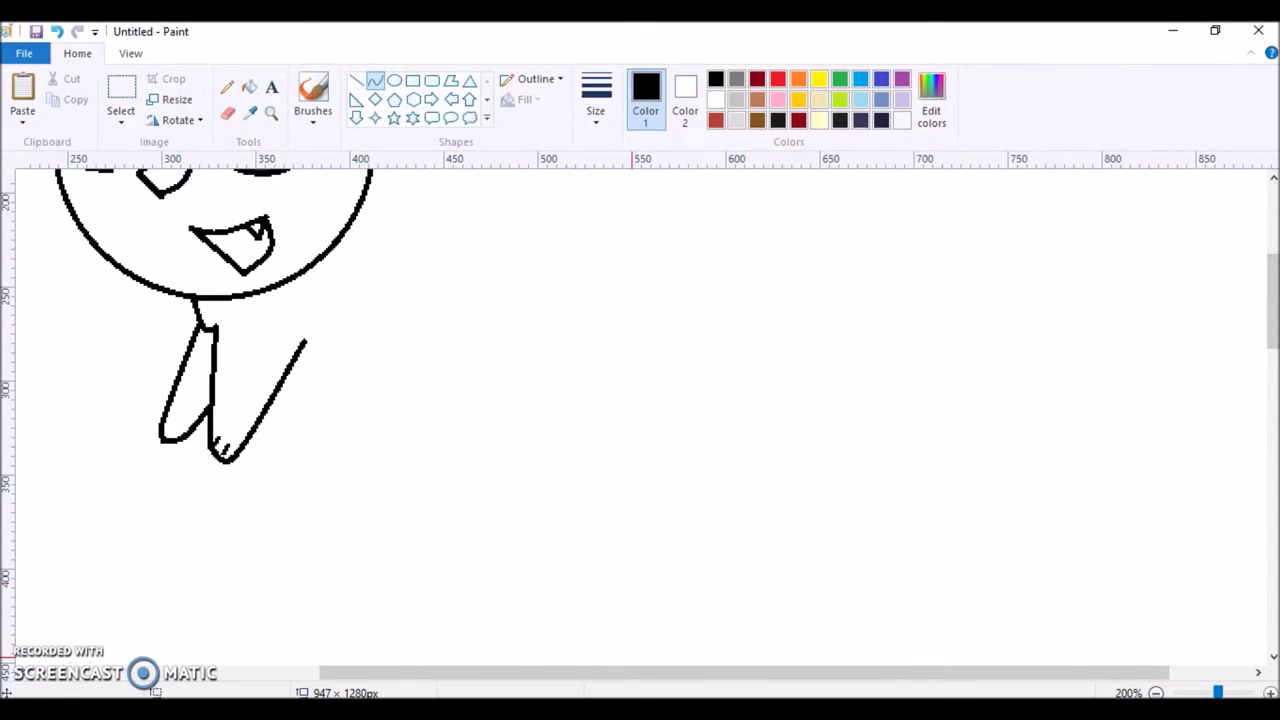
{"action": "left_click", "coordinate": [620, 640]}
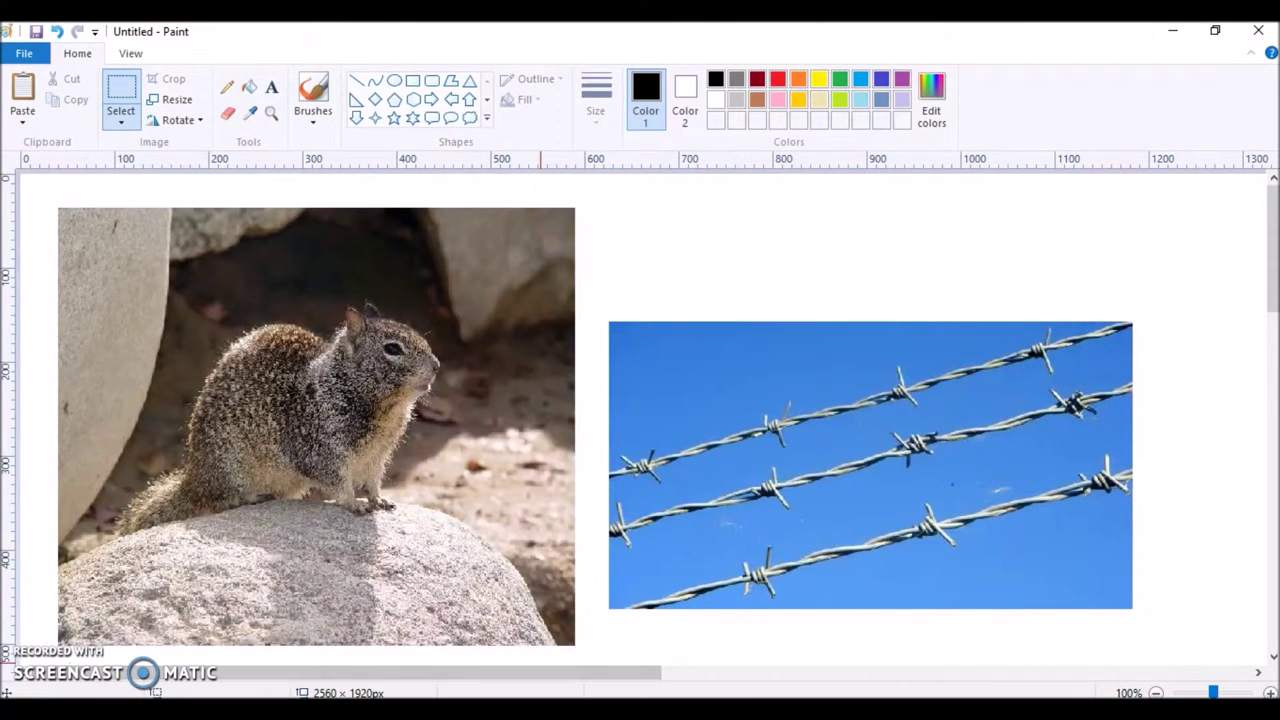
{"action": "left_click", "coordinate": [491, 662]}
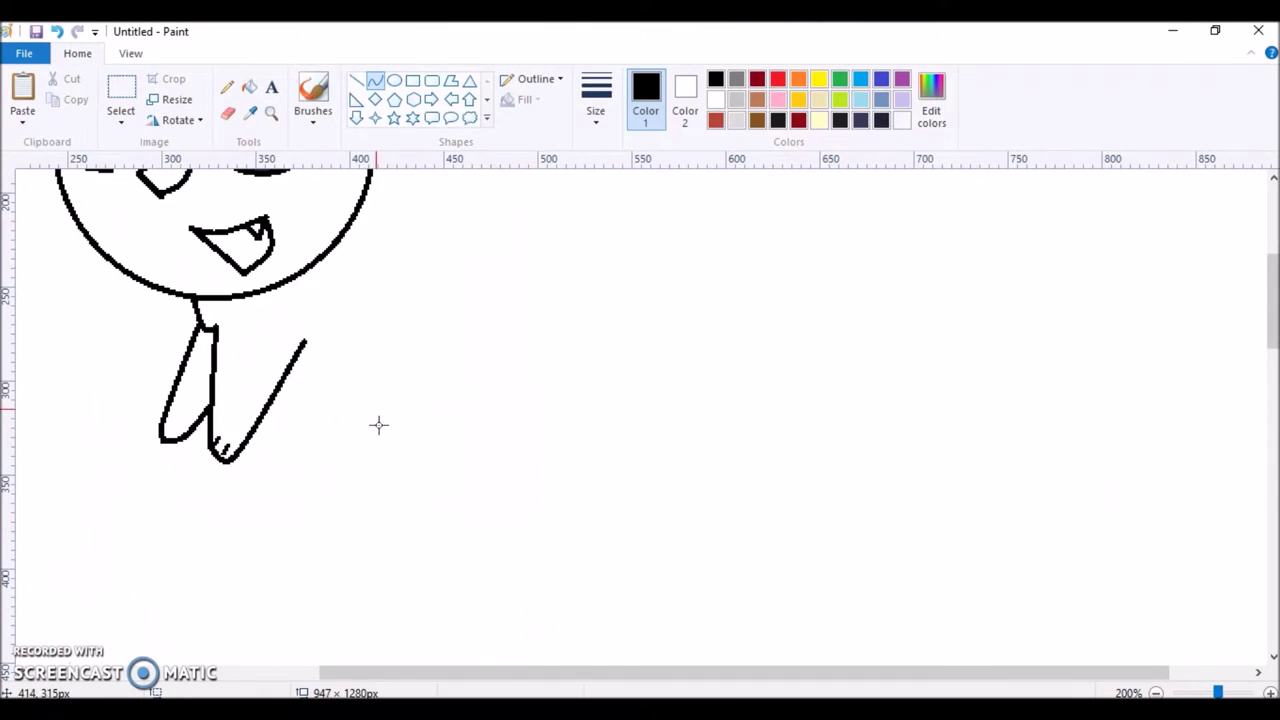
{"action": "mouse_move", "coordinate": [397, 363]}
{"action": "left_mouse_down"}
{"action": "mouse_move", "coordinate": [409, 437]}
{"action": "mouse_move", "coordinate": [392, 385]}
{"action": "mouse_move", "coordinate": [374, 400]}
{"action": "left_mouse_up"}
{"action": "mouse_move", "coordinate": [276, 391]}
{"action": "left_mouse_down"}
{"action": "mouse_move", "coordinate": [391, 417]}
{"action": "mouse_move", "coordinate": [358, 417]}
{"action": "mouse_move", "coordinate": [406, 494]}
{"action": "mouse_move", "coordinate": [402, 514]}
{"action": "mouse_move", "coordinate": [392, 499]}
{"action": "mouse_move", "coordinate": [438, 484]}
{"action": "mouse_move", "coordinate": [441, 435]}
{"action": "left_mouse_up"}
{"action": "left_click", "coordinate": [463, 464]}
{"action": "left_click_drag", "start_coordinate": [406, 522], "coordinate": [418, 516]}
{"action": "left_click", "coordinate": [419, 515]}
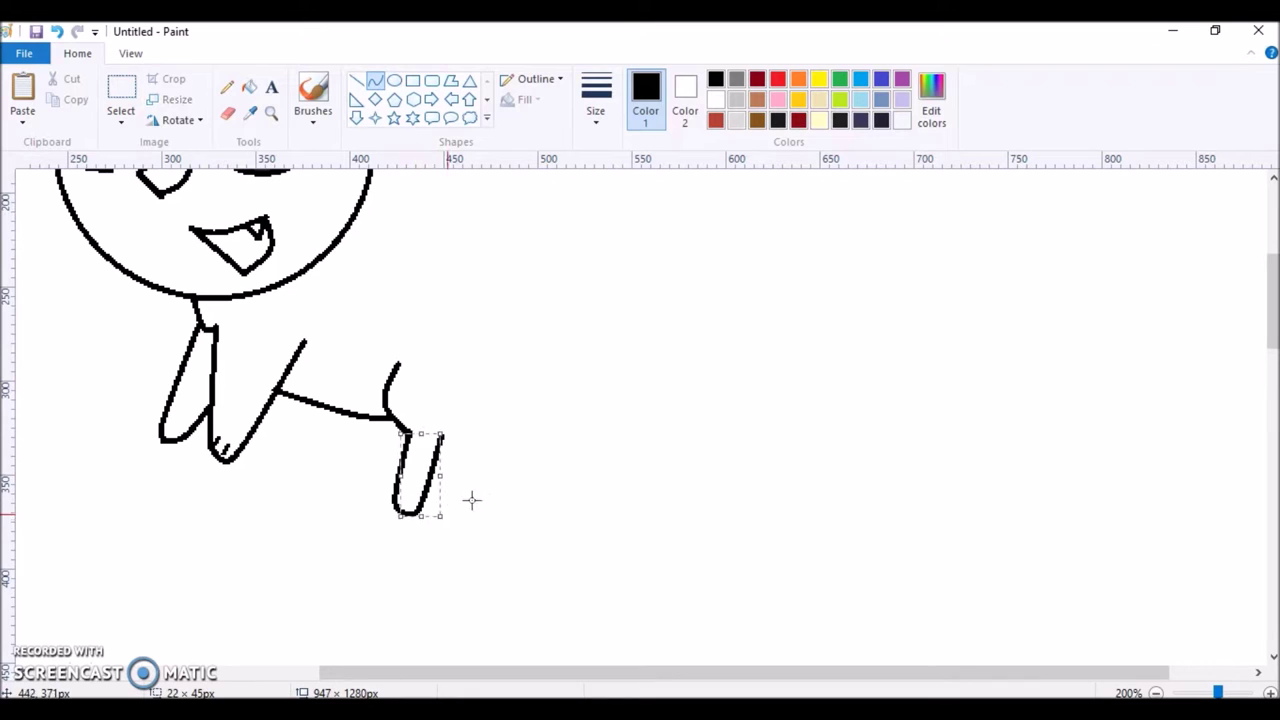
- Draw the arched back from the head's lower edge over the rump to the near hind leg with curves
{"action": "left_click_drag", "start_coordinate": [306, 269], "coordinate": [368, 285]}
{"action": "mouse_move", "coordinate": [418, 323]}
{"action": "left_mouse_down"}
{"action": "mouse_move", "coordinate": [441, 437]}
{"action": "mouse_move", "coordinate": [452, 355]}
{"action": "left_mouse_up"}
{"action": "left_click", "coordinate": [453, 357]}
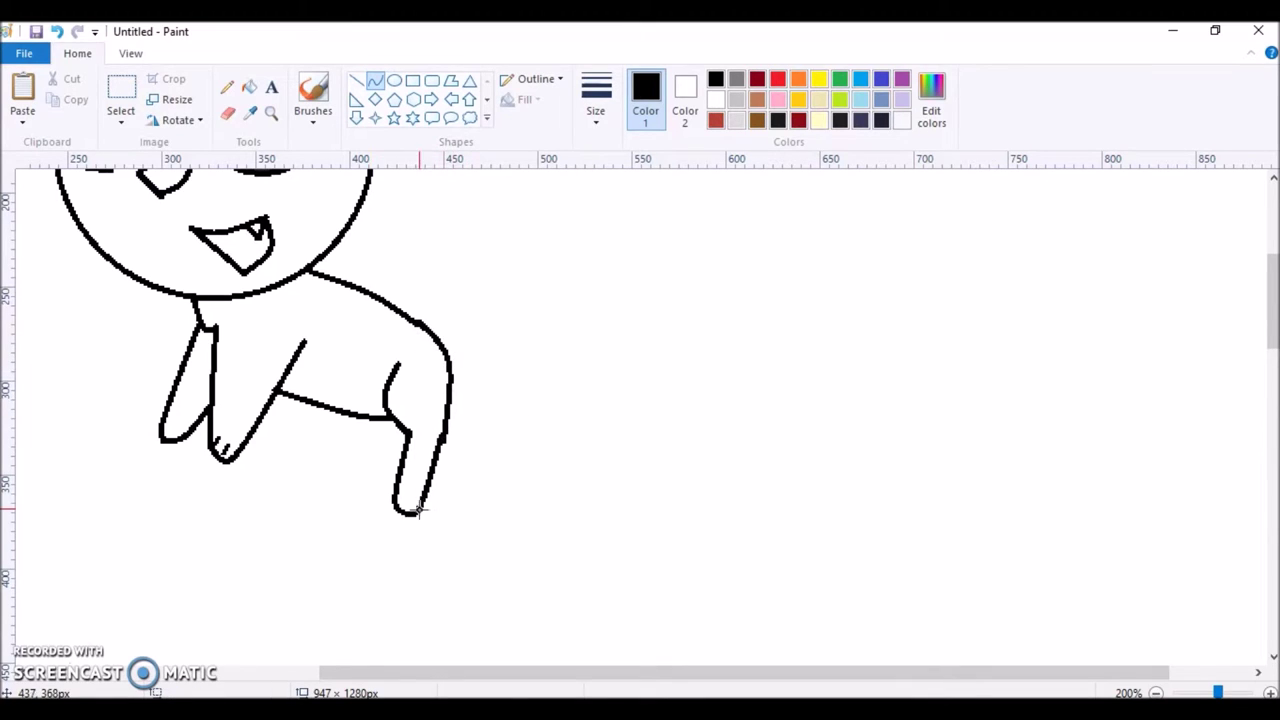
- Draw the far hind leg as a tapering outline below the belly, in front of the near hind leg
{"action": "mouse_move", "coordinate": [341, 408]}
{"action": "left_mouse_down"}
{"action": "mouse_move", "coordinate": [320, 492]}
{"action": "mouse_move", "coordinate": [317, 479]}
{"action": "mouse_move", "coordinate": [360, 475]}
{"action": "mouse_move", "coordinate": [318, 495]}
{"action": "mouse_move", "coordinate": [392, 416]}
{"action": "left_mouse_up"}
{"action": "left_click", "coordinate": [318, 495]}
{"action": "left_click", "coordinate": [386, 439]}
{"action": "left_click", "coordinate": [386, 439]}
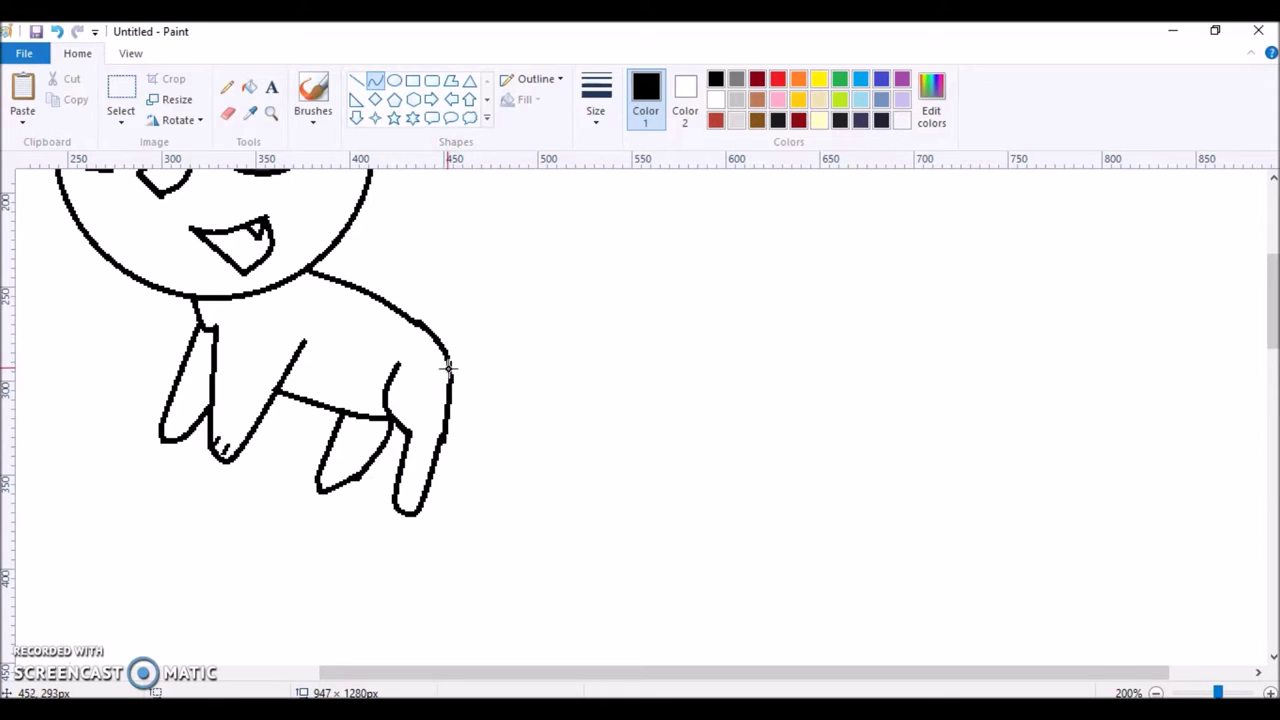
- Draw the tail's lower edge as a curve sweeping down from the rump, ending in a short upturned tip
{"action": "left_click_drag", "start_coordinate": [455, 372], "coordinate": [536, 480]}
{"action": "left_click_drag", "start_coordinate": [495, 426], "coordinate": [482, 442]}
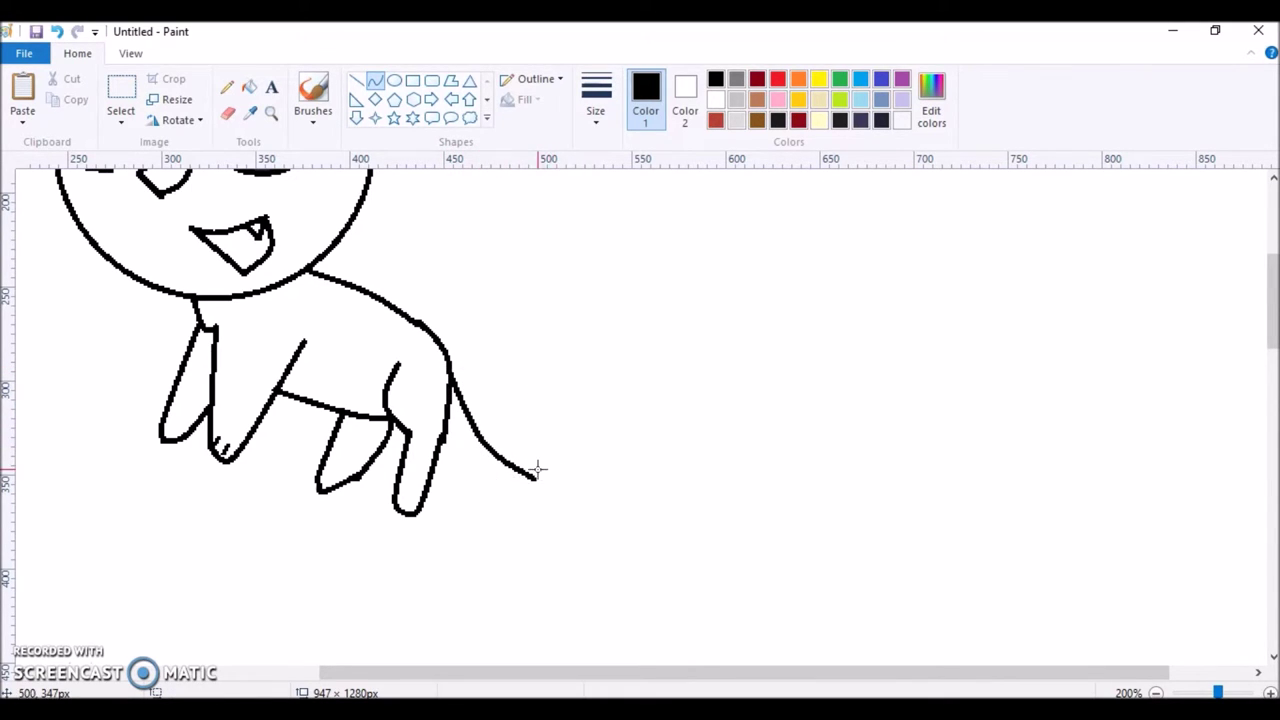
{"action": "left_click_drag", "start_coordinate": [533, 478], "coordinate": [573, 470]}
{"action": "mouse_move", "coordinate": [553, 475]}
{"action": "left_mouse_down"}
{"action": "mouse_move", "coordinate": [563, 486]}
{"action": "mouse_move", "coordinate": [551, 411]}
{"action": "mouse_move", "coordinate": [532, 392]}
{"action": "mouse_move", "coordinate": [565, 437]}
{"action": "left_mouse_up"}
- Try a wide upper tail edge rising from the tip and bending back to the rump, and undo its curves
{"action": "left_click", "coordinate": [630, 476]}
{"action": "left_click", "coordinate": [680, 406]}
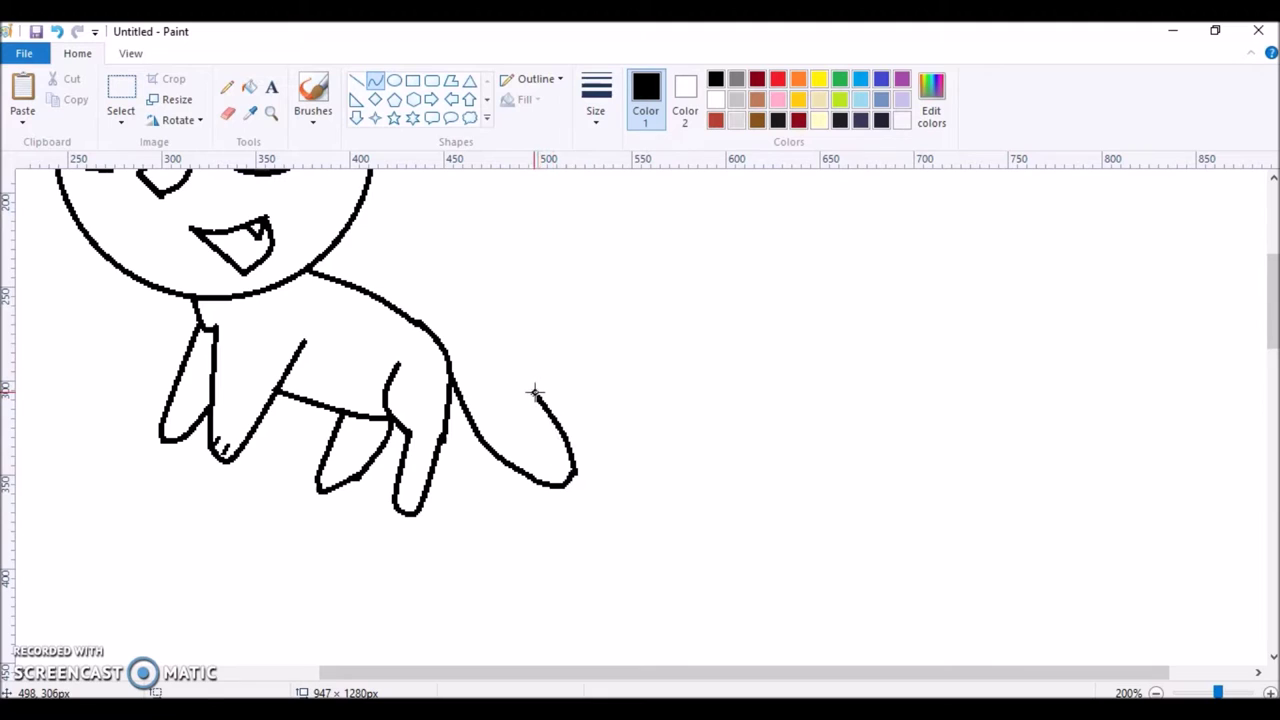
{"action": "left_click_drag", "start_coordinate": [534, 392], "coordinate": [491, 371]}
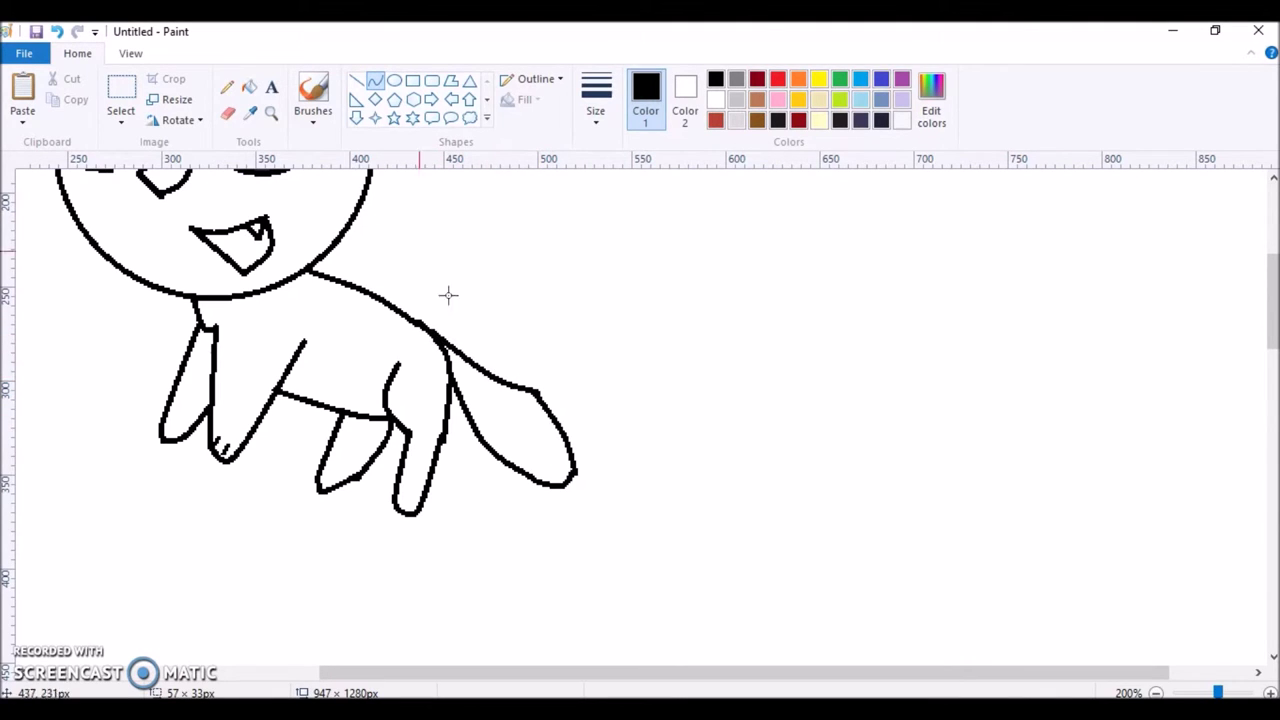
{"action": "left_click", "coordinate": [61, 31]}
{"action": "left_click", "coordinate": [61, 31]}
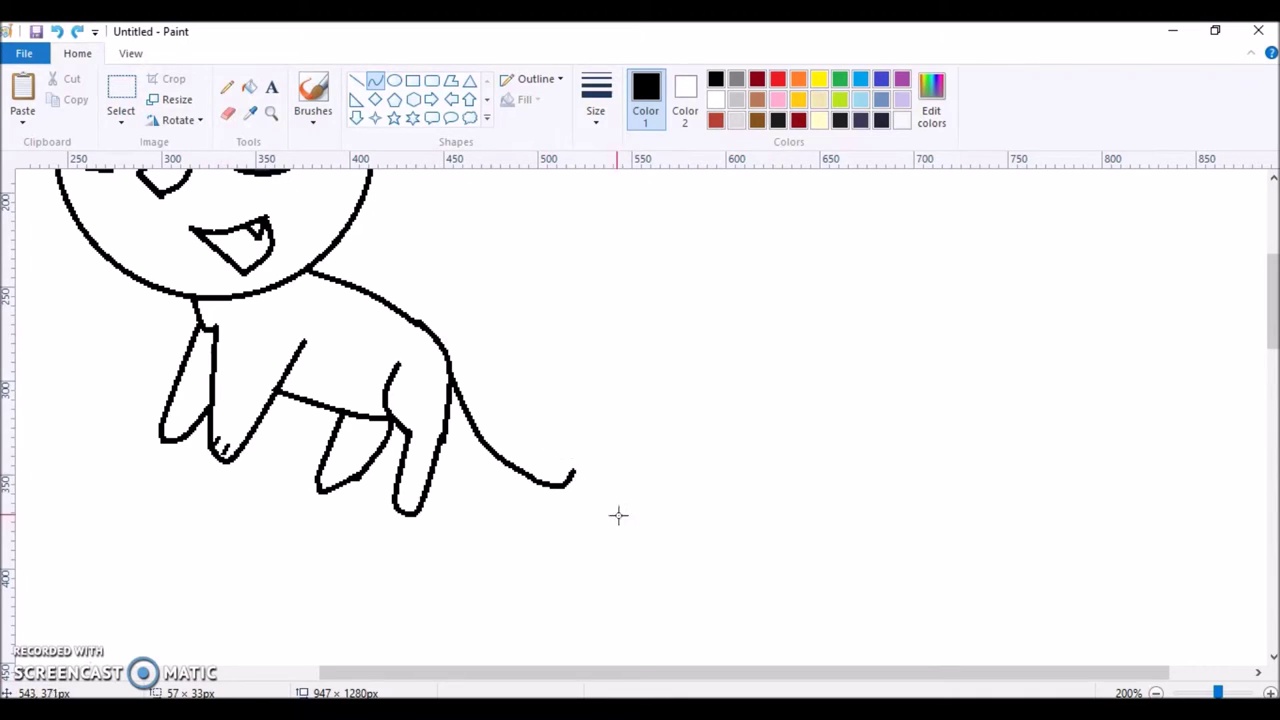
- Draw the tail's upper edge as one long curve from the rounded tip back to the rump
{"action": "mouse_move", "coordinate": [573, 473]}
{"action": "left_mouse_down"}
{"action": "mouse_move", "coordinate": [557, 431]}
{"action": "mouse_move", "coordinate": [541, 431]}
{"action": "mouse_move", "coordinate": [571, 451]}
{"action": "mouse_move", "coordinate": [451, 337]}
{"action": "mouse_move", "coordinate": [437, 340]}
{"action": "left_mouse_up"}
{"action": "left_click", "coordinate": [571, 451]}
{"action": "left_click", "coordinate": [631, 424]}
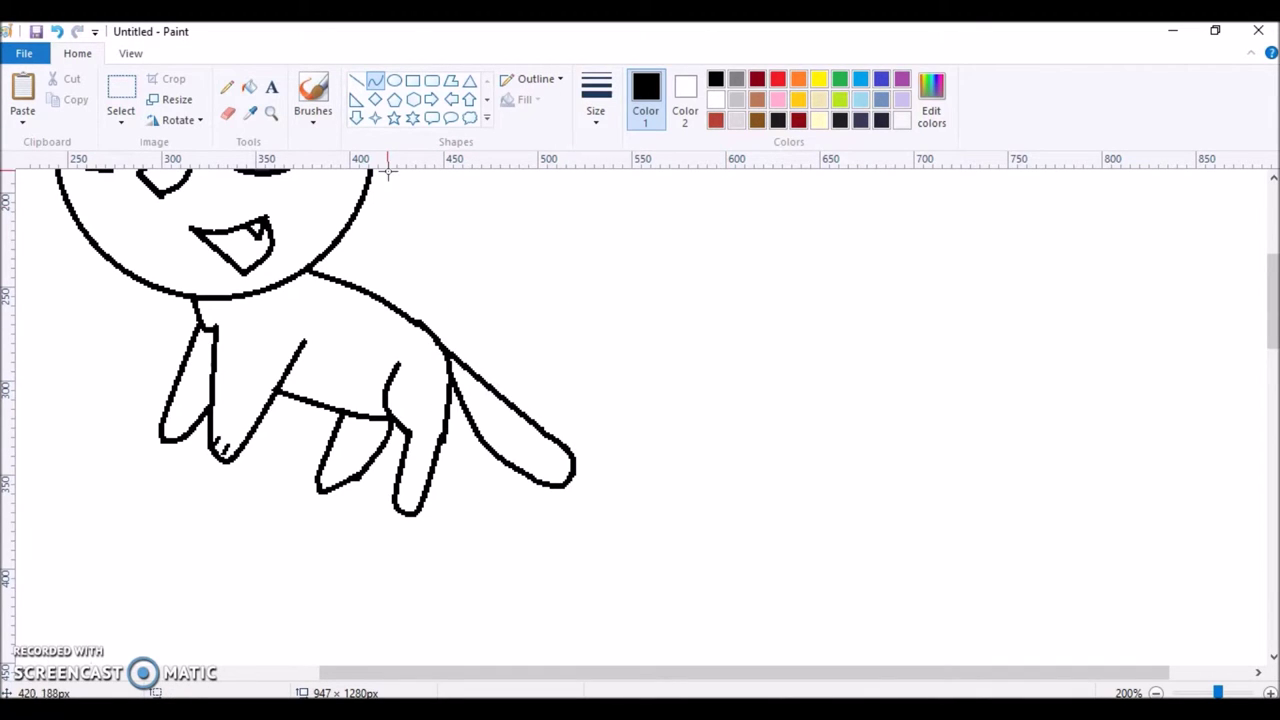
- Redraw the tail's lower edge near the body with a new curve to the hind leg and erase the old line
{"action": "left_click", "coordinate": [270, 117]}
{"action": "left_click", "coordinate": [549, 420]}
{"action": "left_click", "coordinate": [389, 397]}
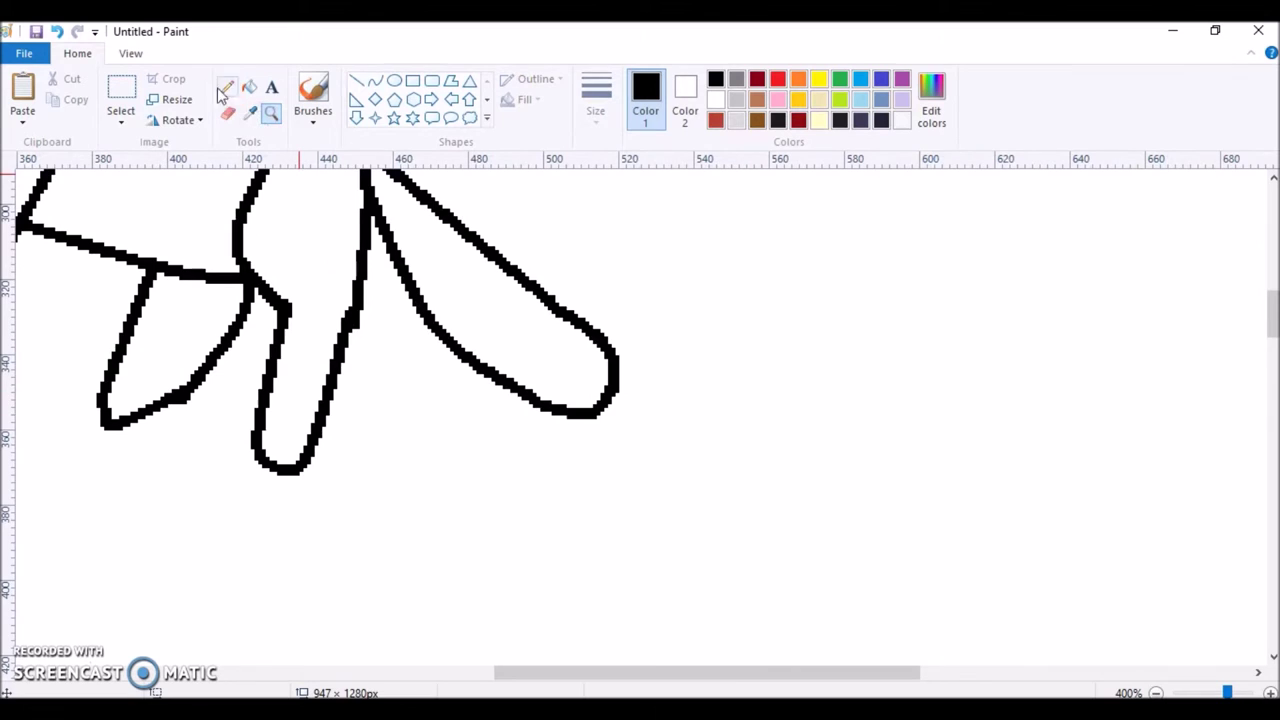
{"action": "left_click", "coordinate": [374, 80]}
{"action": "mouse_move", "coordinate": [446, 350]}
{"action": "left_mouse_down"}
{"action": "mouse_move", "coordinate": [354, 257]}
{"action": "mouse_move", "coordinate": [368, 208]}
{"action": "mouse_move", "coordinate": [384, 258]}
{"action": "mouse_move", "coordinate": [368, 283]}
{"action": "mouse_move", "coordinate": [449, 317]}
{"action": "mouse_move", "coordinate": [380, 205]}
{"action": "left_mouse_up"}
{"action": "left_click", "coordinate": [440, 256]}
{"action": "left_click", "coordinate": [228, 113]}
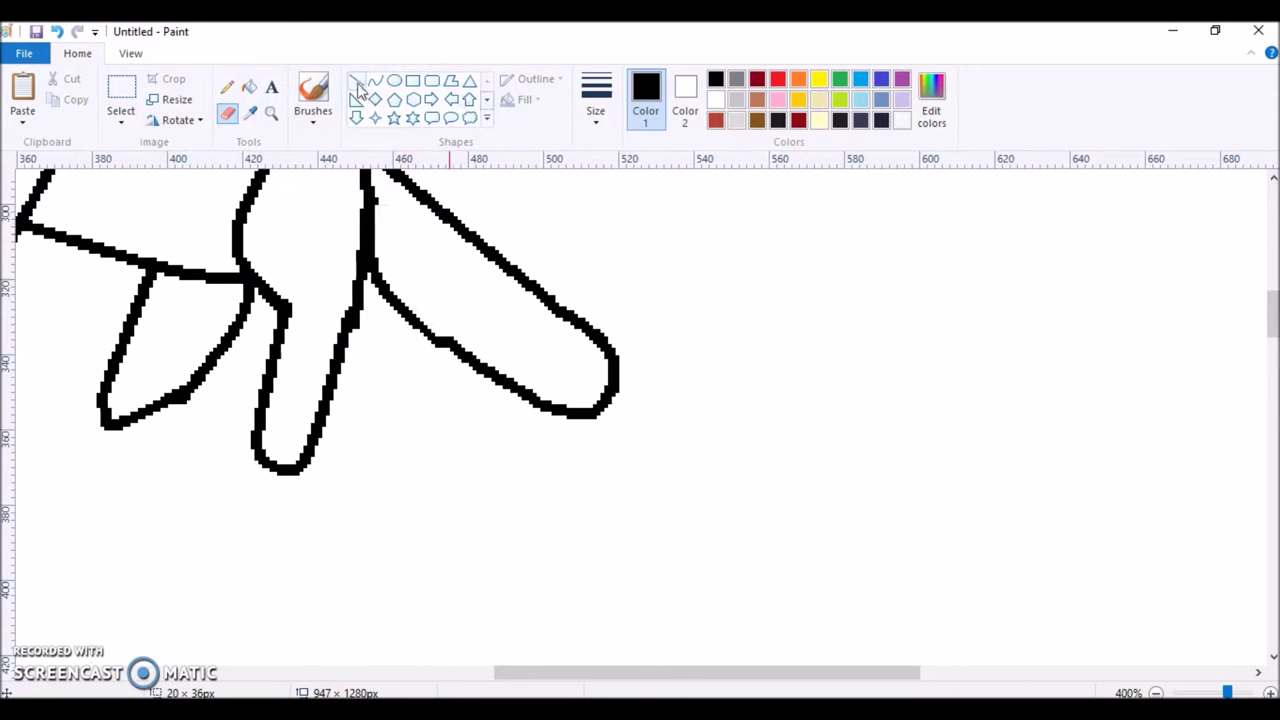
- Draw two bowed curves across the tail near its end, meeting above and below it, as a narrow band
{"action": "left_click", "coordinate": [374, 80]}
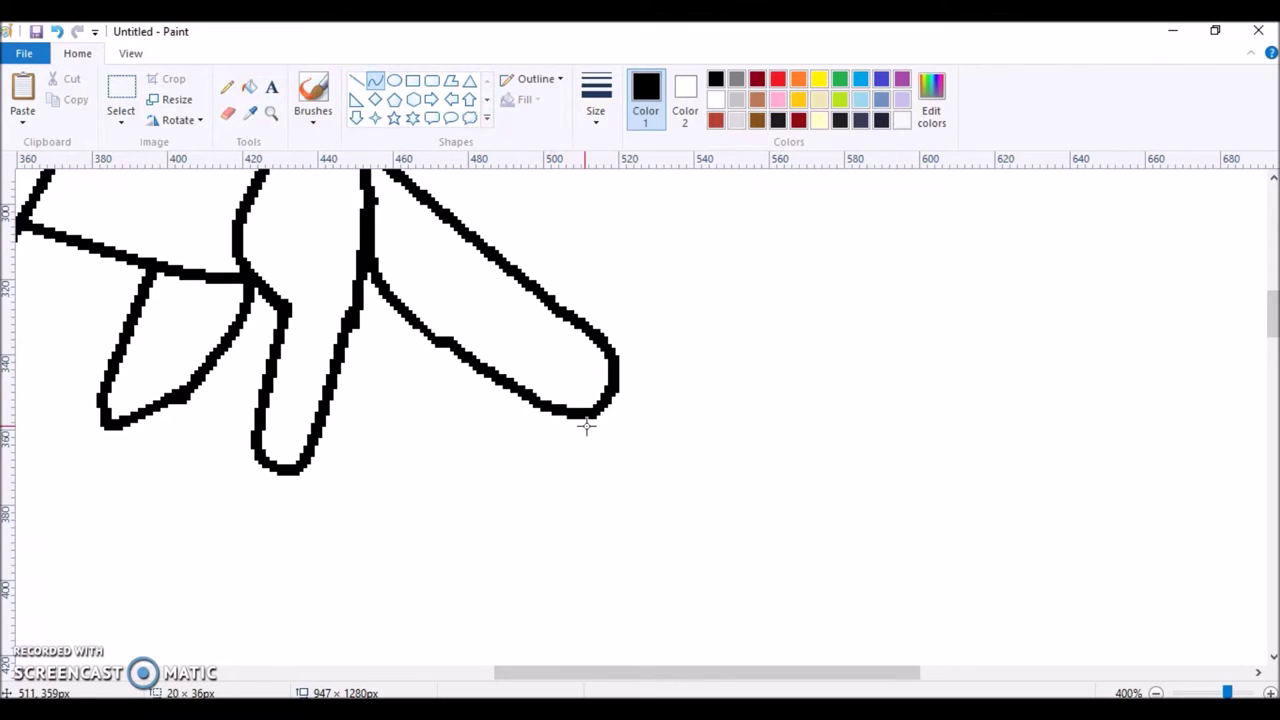
{"action": "mouse_move", "coordinate": [586, 426]}
{"action": "left_mouse_down"}
{"action": "mouse_move", "coordinate": [558, 407]}
{"action": "mouse_move", "coordinate": [568, 294]}
{"action": "mouse_move", "coordinate": [537, 384]}
{"action": "left_mouse_up"}
{"action": "left_click", "coordinate": [535, 383]}
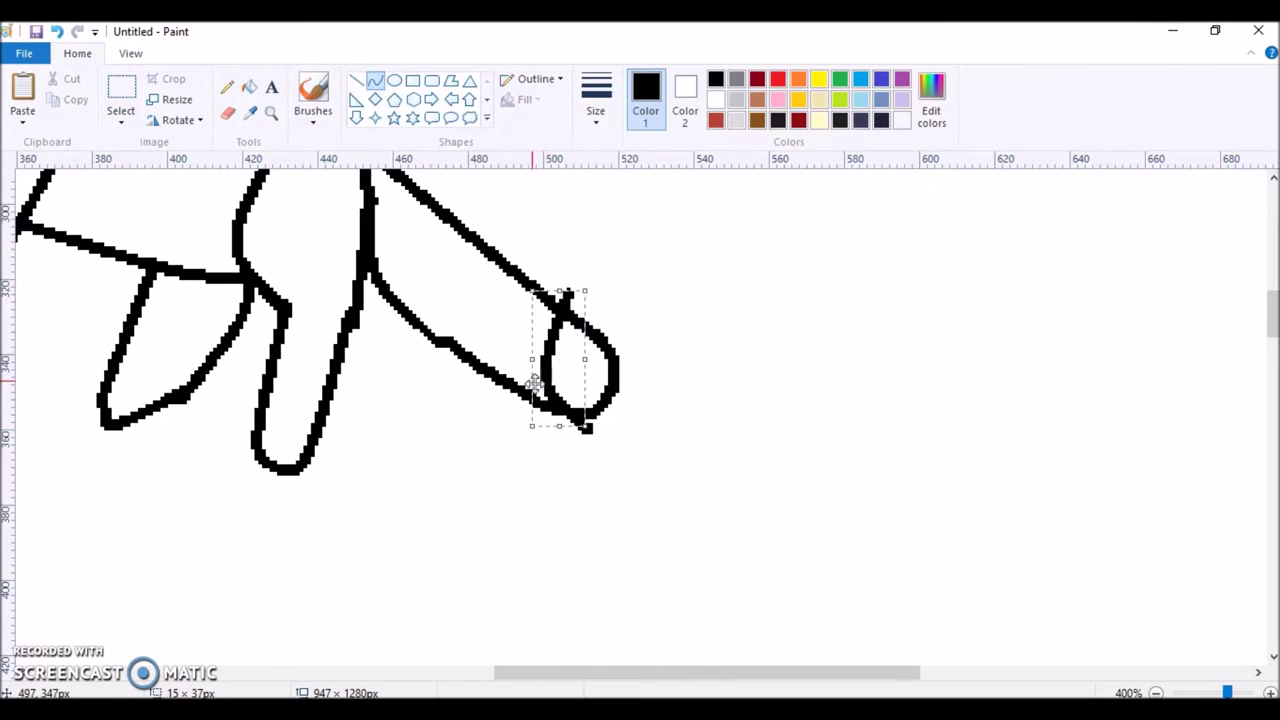
{"action": "left_click", "coordinate": [716, 314]}
{"action": "left_click_drag", "start_coordinate": [572, 292], "coordinate": [590, 428]}
{"action": "left_click_drag", "start_coordinate": [581, 362], "coordinate": [567, 370]}
{"action": "left_click", "coordinate": [568, 370]}
{"action": "left_click", "coordinate": [610, 332]}
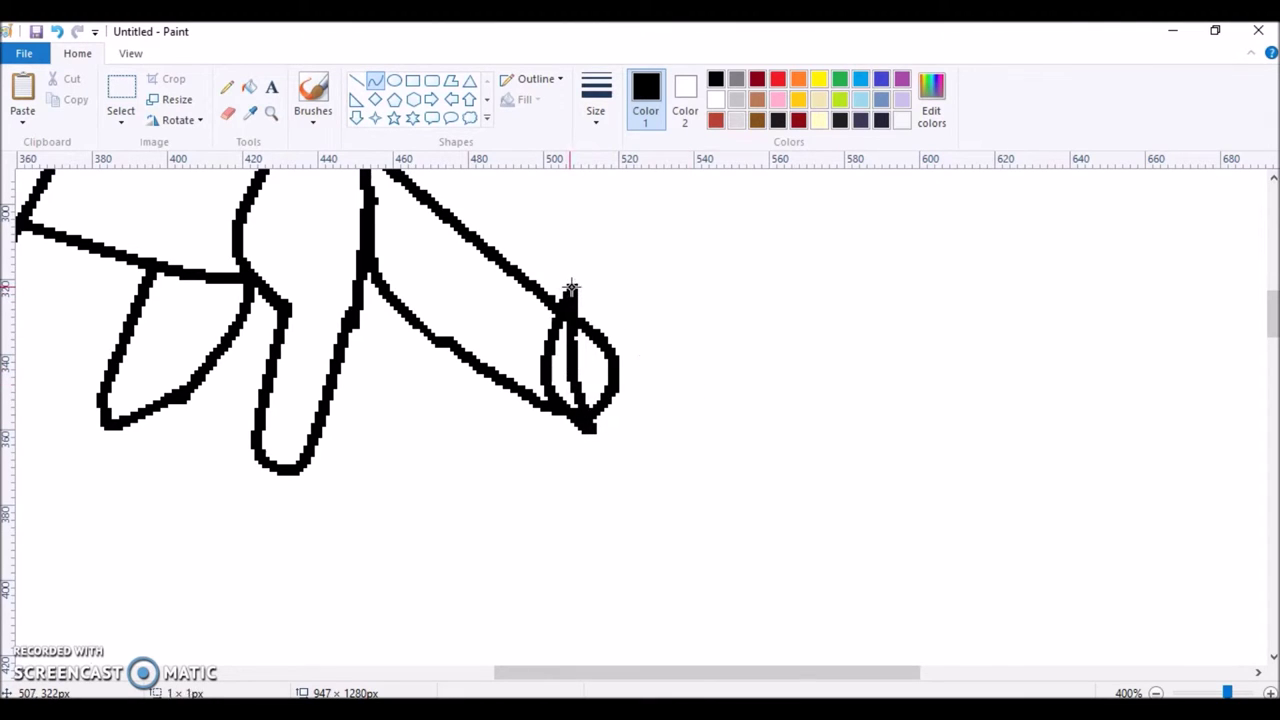
- Outline a cap around the tail's end with curves, flat along the upper side and pointed at the lower end
{"action": "mouse_move", "coordinate": [572, 287]}
{"action": "left_mouse_down"}
{"action": "mouse_move", "coordinate": [622, 292]}
{"action": "mouse_move", "coordinate": [589, 436]}
{"action": "left_mouse_up"}
{"action": "left_click", "coordinate": [593, 284]}
{"action": "left_click", "coordinate": [590, 282]}
{"action": "left_click", "coordinate": [709, 329]}
{"action": "left_click", "coordinate": [637, 389]}
{"action": "left_click", "coordinate": [635, 388]}
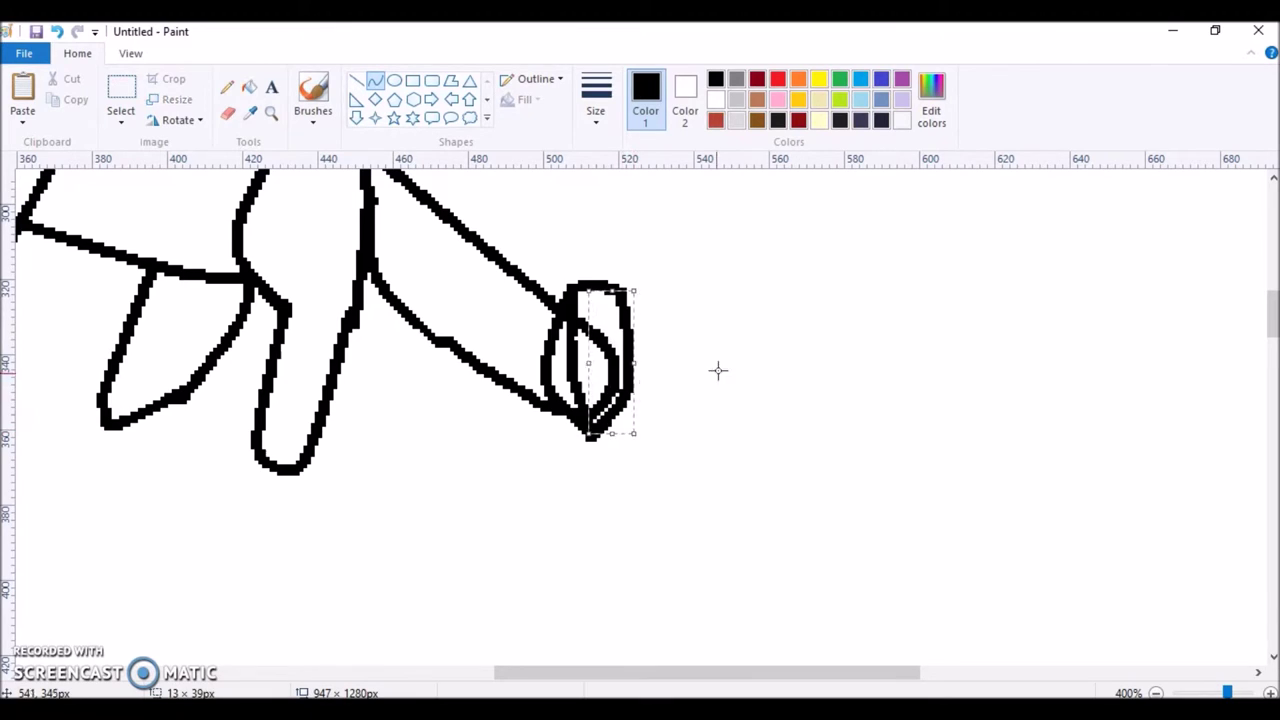
- Erase parts of the old tail outline inside the cap with a smaller eraser
{"action": "left_click", "coordinate": [229, 114]}
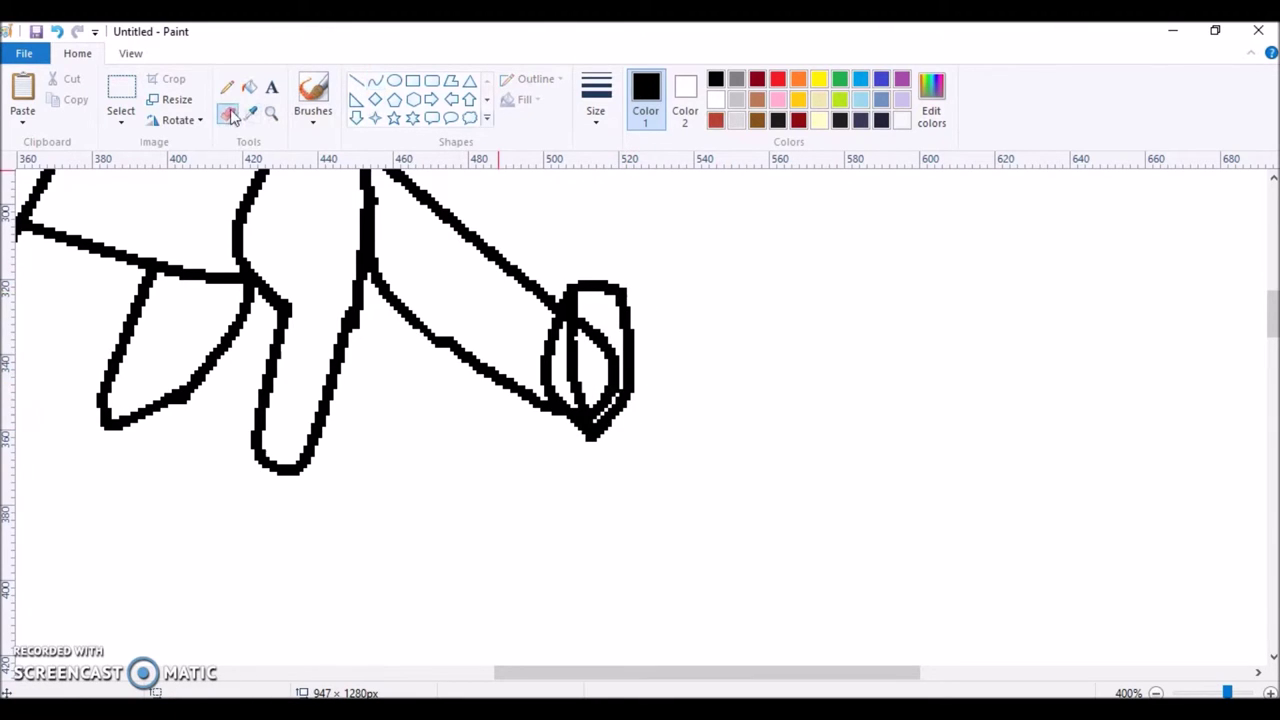
{"action": "key", "text": "ctrl+KP_Subtract"}
{"action": "key", "text": "ctrl+KP_Subtract"}
{"action": "key", "text": "ctrl+KP_Subtract"}
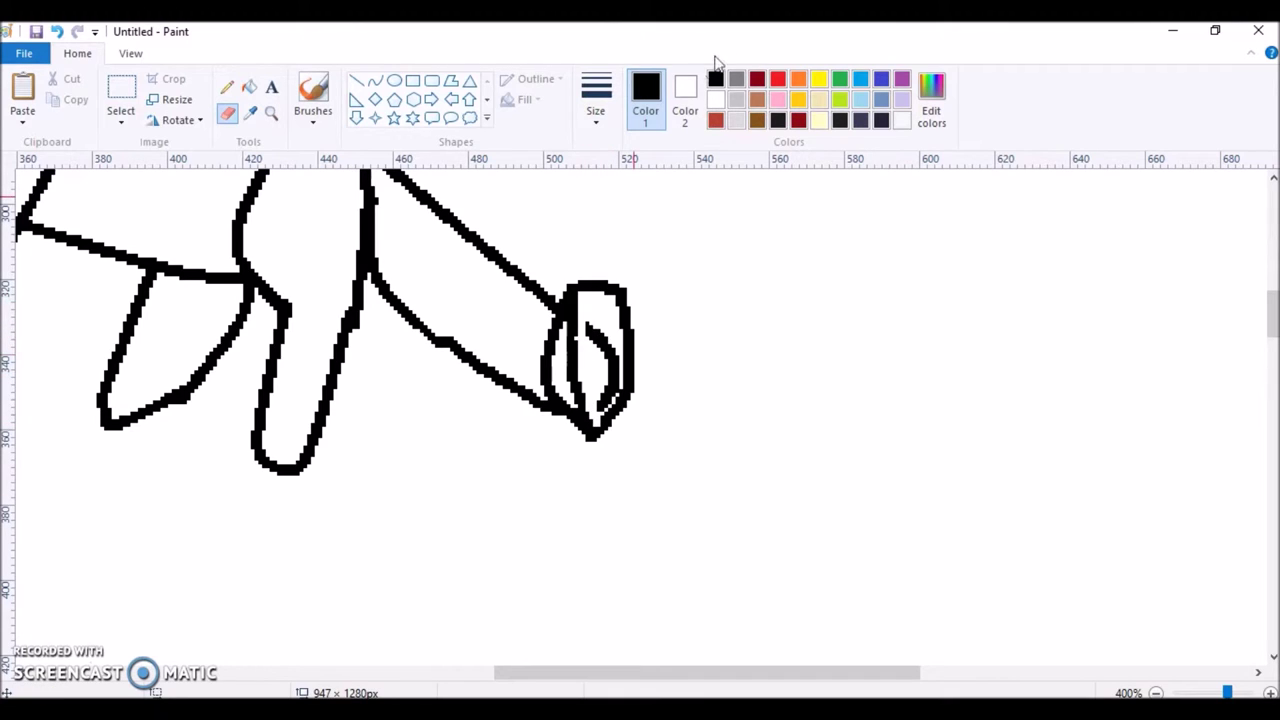
- Try filling the inside of the tail cap with white and undo the fill
{"action": "left_click", "coordinate": [716, 100]}
{"action": "left_click", "coordinate": [249, 87]}
{"action": "left_click", "coordinate": [603, 331]}
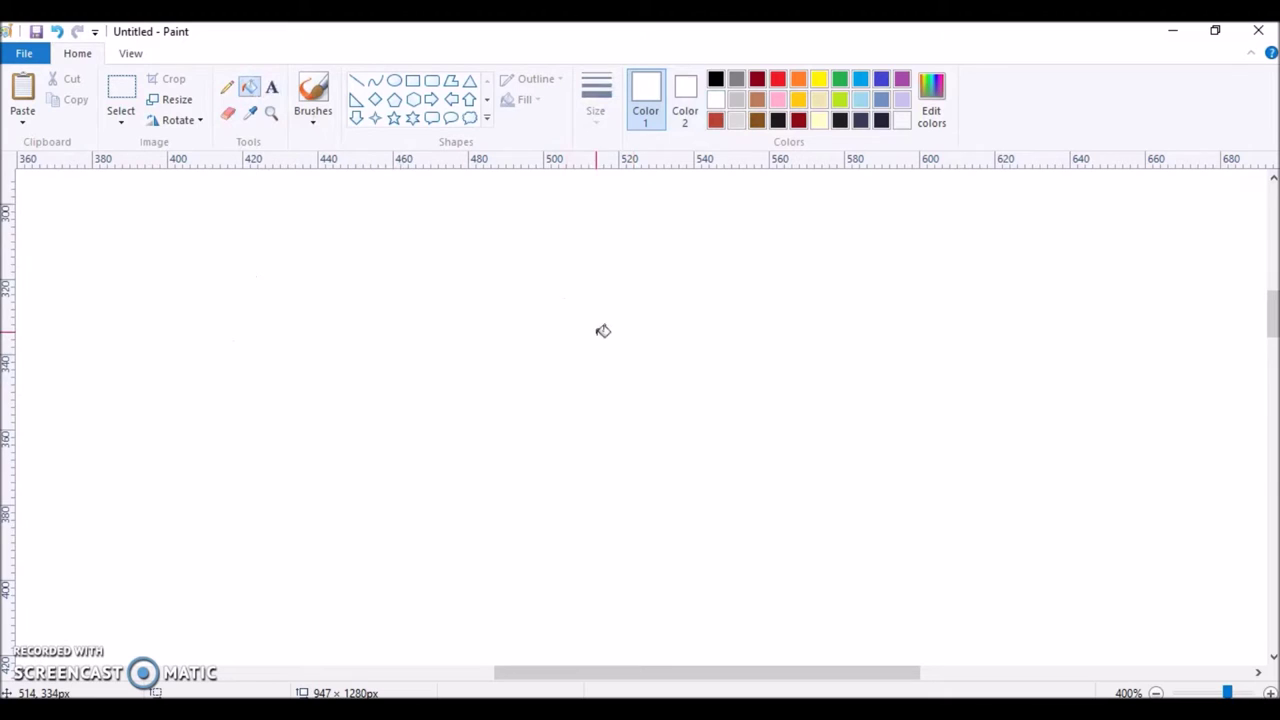
{"action": "left_click", "coordinate": [57, 31]}
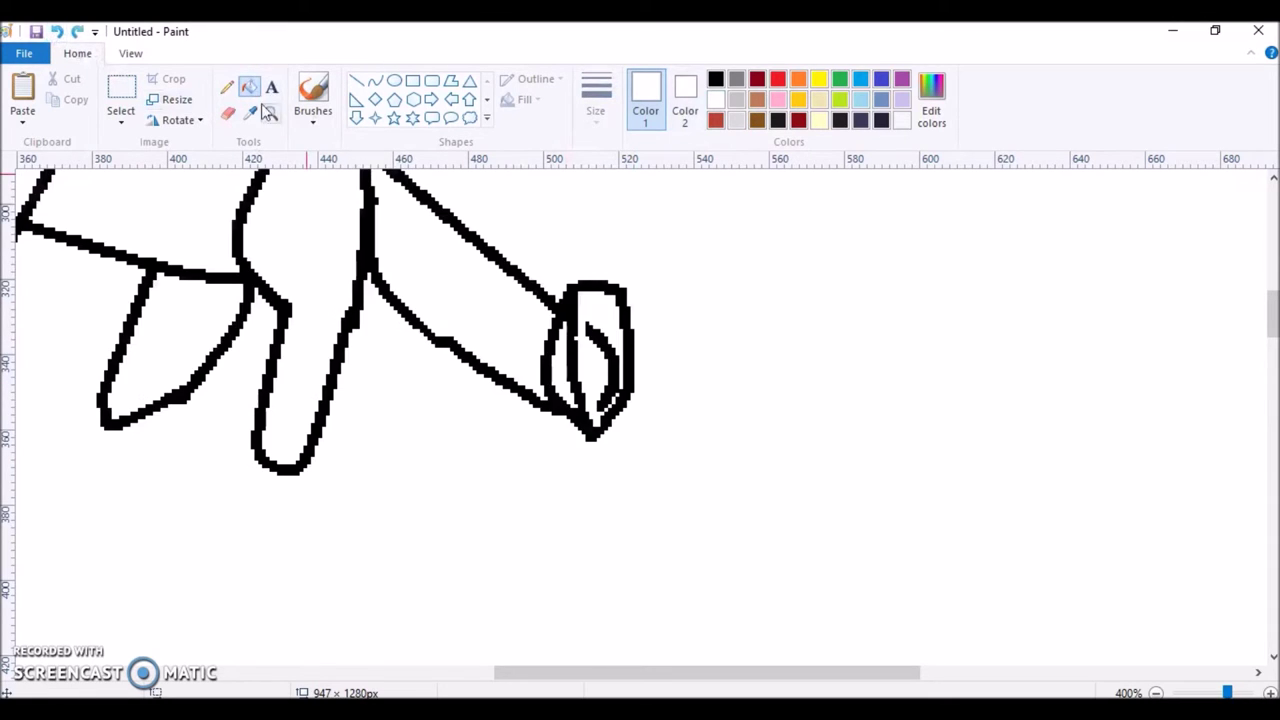
- Remove the leftover stroke inside the tail cap by filling it with white
{"action": "left_click", "coordinate": [228, 113]}
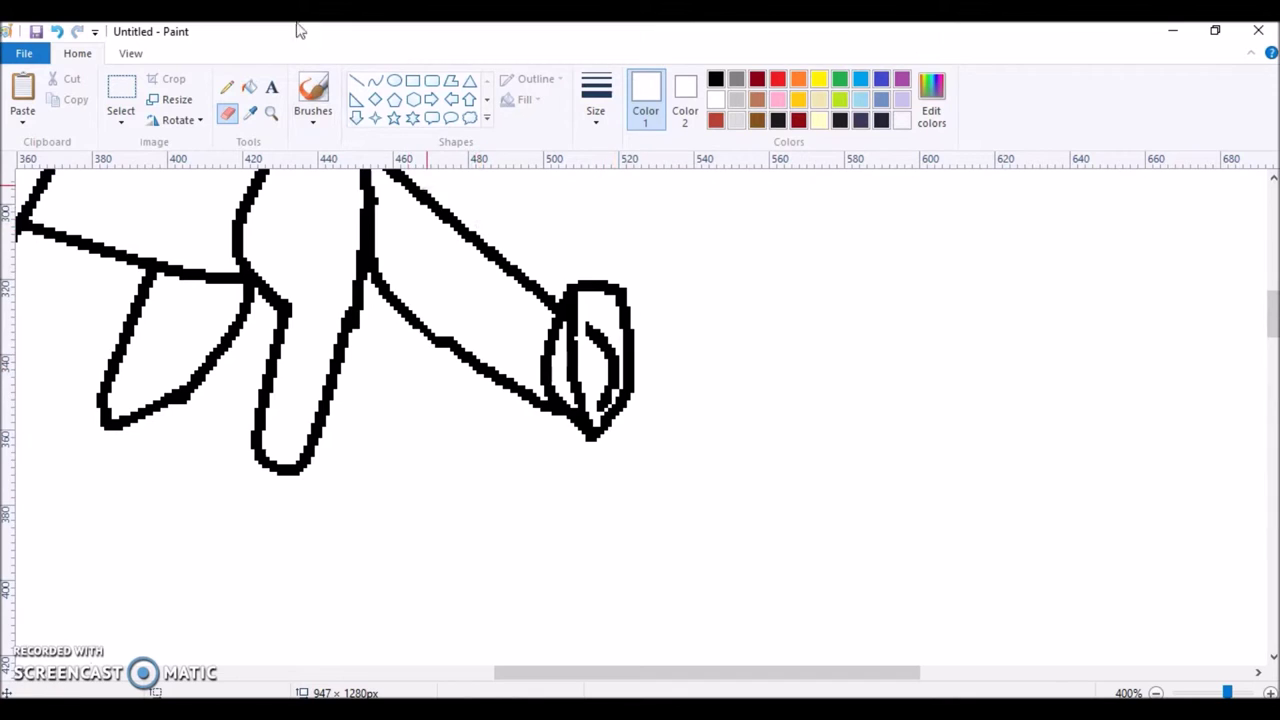
{"action": "left_click", "coordinate": [257, 88]}
{"action": "left_click", "coordinate": [599, 333]}
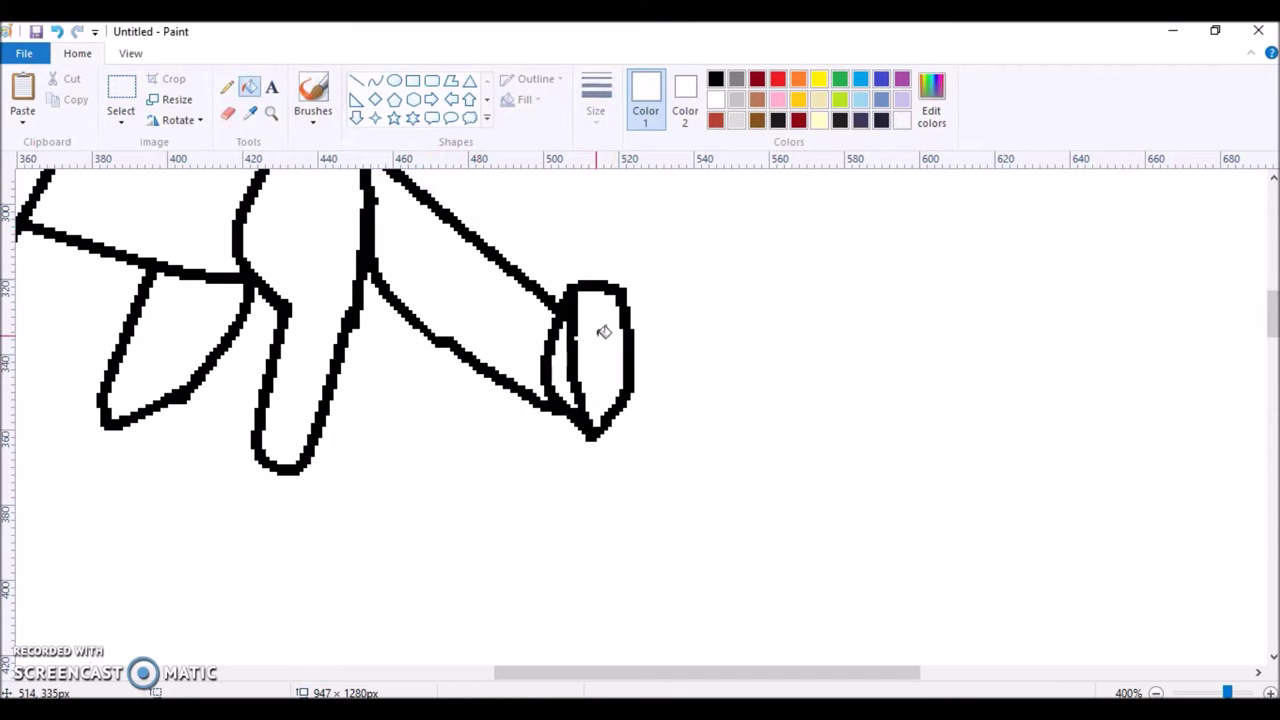
- Draw two black curves below the tail cap that meet in a point, forming a narrow downward spike
{"action": "left_click", "coordinate": [716, 80]}
{"action": "left_click", "coordinate": [374, 80]}
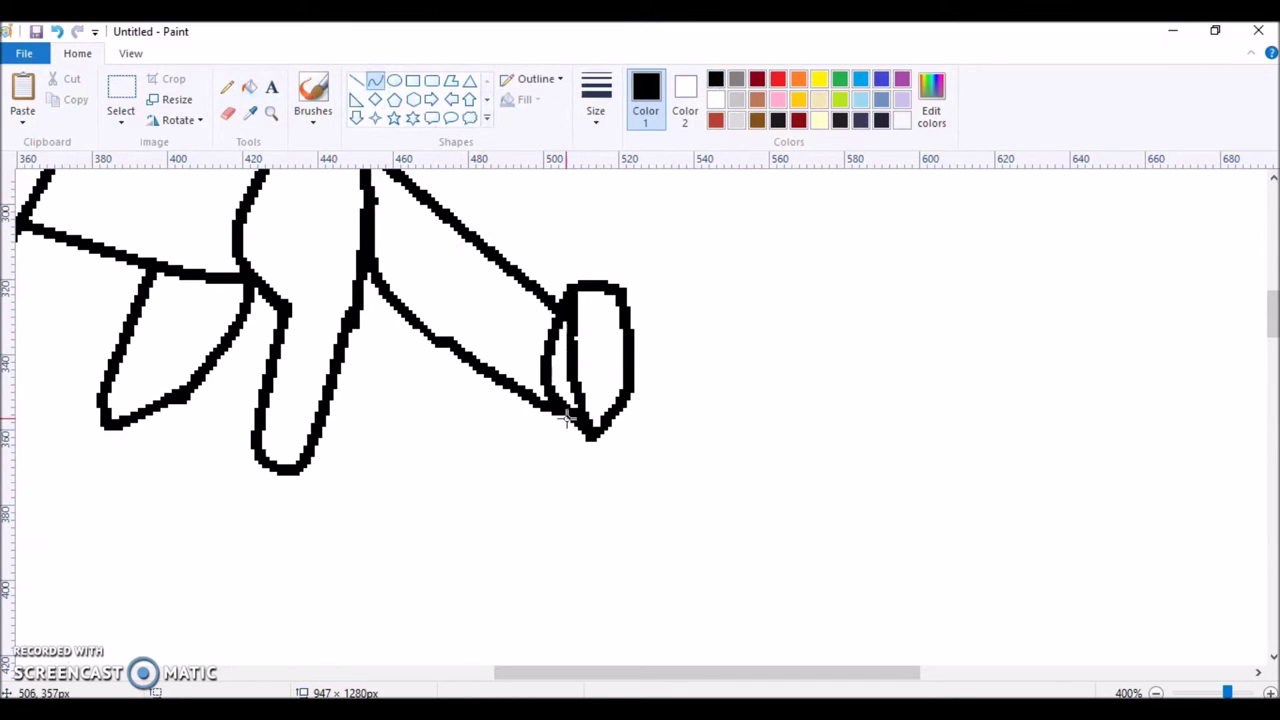
{"action": "left_click_drag", "start_coordinate": [566, 418], "coordinate": [629, 504]}
{"action": "mouse_move", "coordinate": [606, 480]}
{"action": "left_mouse_down"}
{"action": "mouse_move", "coordinate": [586, 500]}
{"action": "mouse_move", "coordinate": [621, 490]}
{"action": "mouse_move", "coordinate": [594, 434]}
{"action": "mouse_move", "coordinate": [597, 465]}
{"action": "left_mouse_up"}
{"action": "left_click", "coordinate": [586, 500]}
{"action": "left_click", "coordinate": [597, 465]}
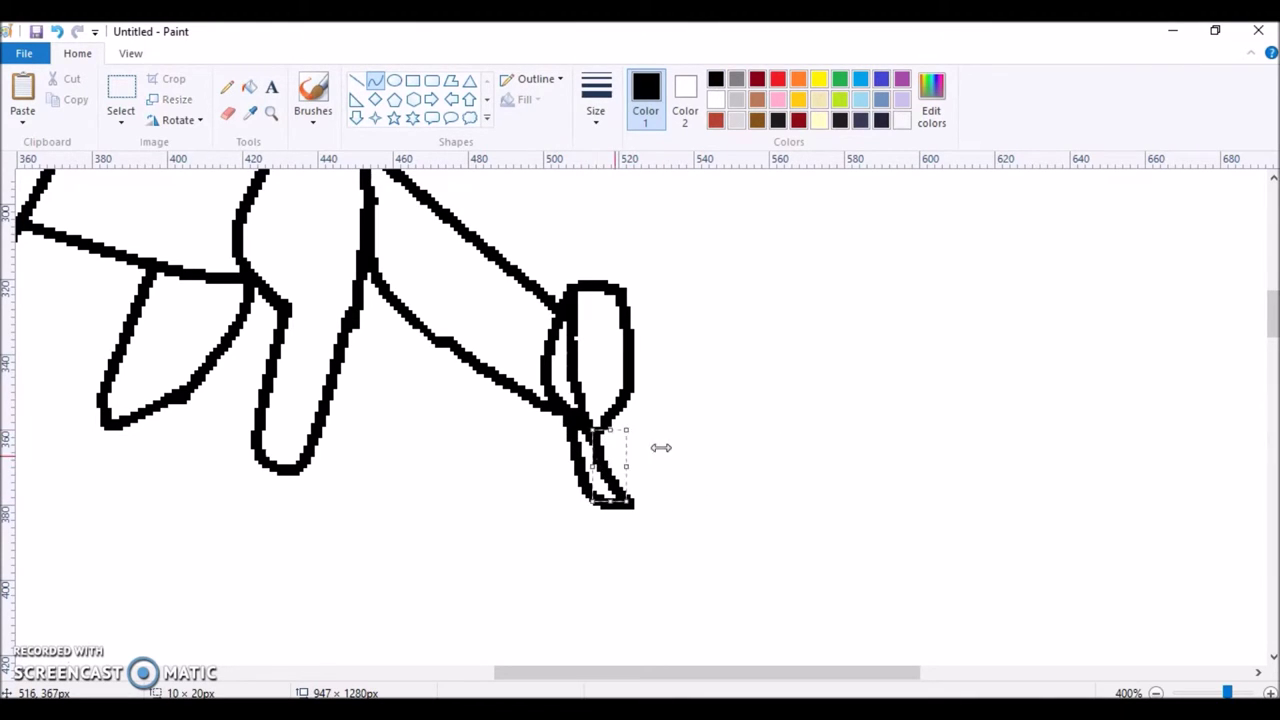
{"action": "left_click", "coordinate": [795, 435]}
- Outline a larger hooked spike on the tail cap's outer side with curves, its point facing down
{"action": "mouse_move", "coordinate": [628, 341]}
{"action": "left_mouse_down"}
{"action": "mouse_move", "coordinate": [683, 386]}
{"action": "mouse_move", "coordinate": [677, 431]}
{"action": "left_mouse_up"}
{"action": "left_click_drag", "start_coordinate": [655, 388], "coordinate": [666, 366]}
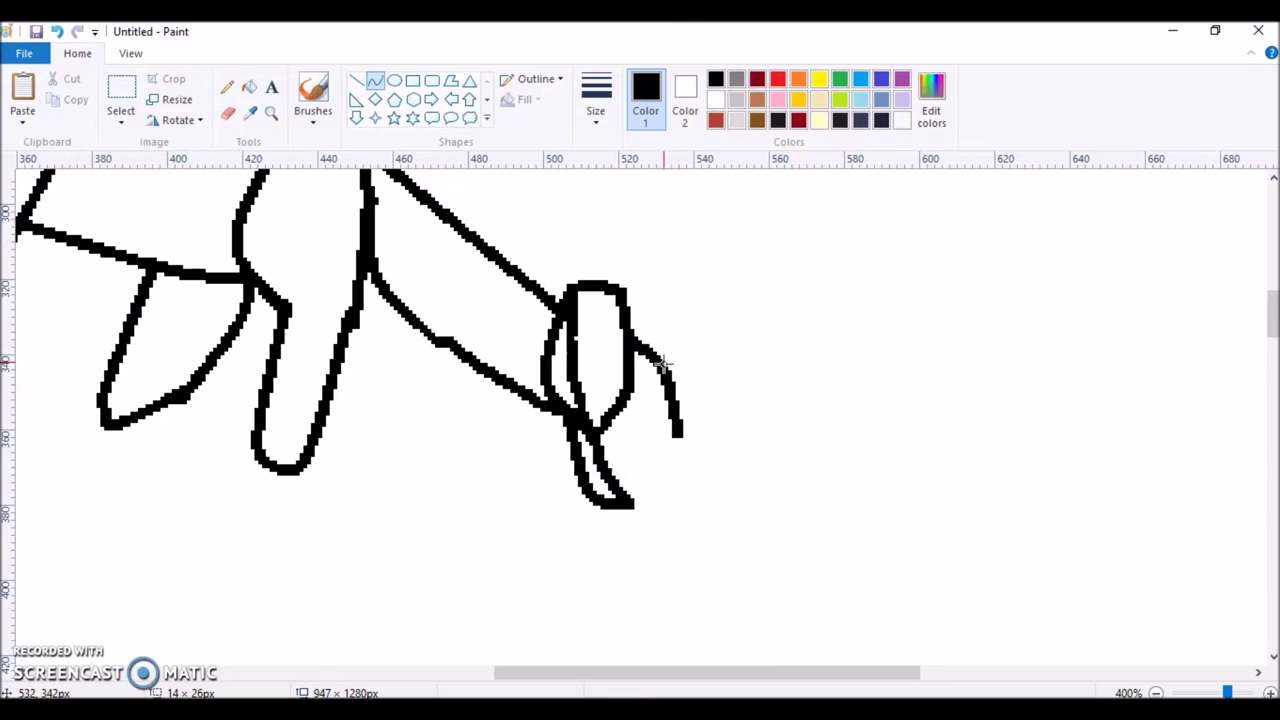
{"action": "left_click", "coordinate": [666, 366]}
{"action": "left_click", "coordinate": [758, 413]}
{"action": "left_click_drag", "start_coordinate": [678, 432], "coordinate": [686, 314]}
{"action": "left_click_drag", "start_coordinate": [684, 372], "coordinate": [746, 363]}
{"action": "mouse_move", "coordinate": [684, 316]}
{"action": "left_mouse_down"}
{"action": "mouse_move", "coordinate": [622, 296]}
{"action": "mouse_move", "coordinate": [655, 290]}
{"action": "left_mouse_up"}
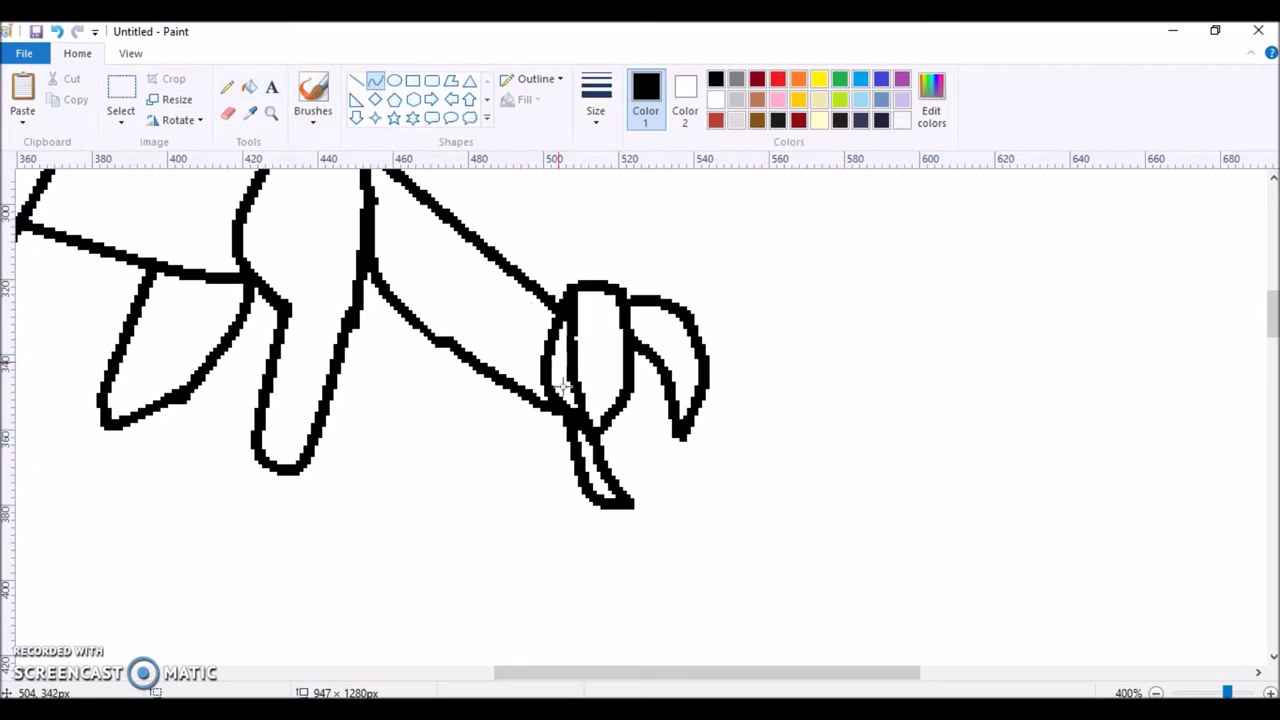
- Draw a curve from the band at the tail's end up to the middle of the tail's upper edge
{"action": "left_click_drag", "start_coordinate": [1272, 314], "coordinate": [1272, 300]}
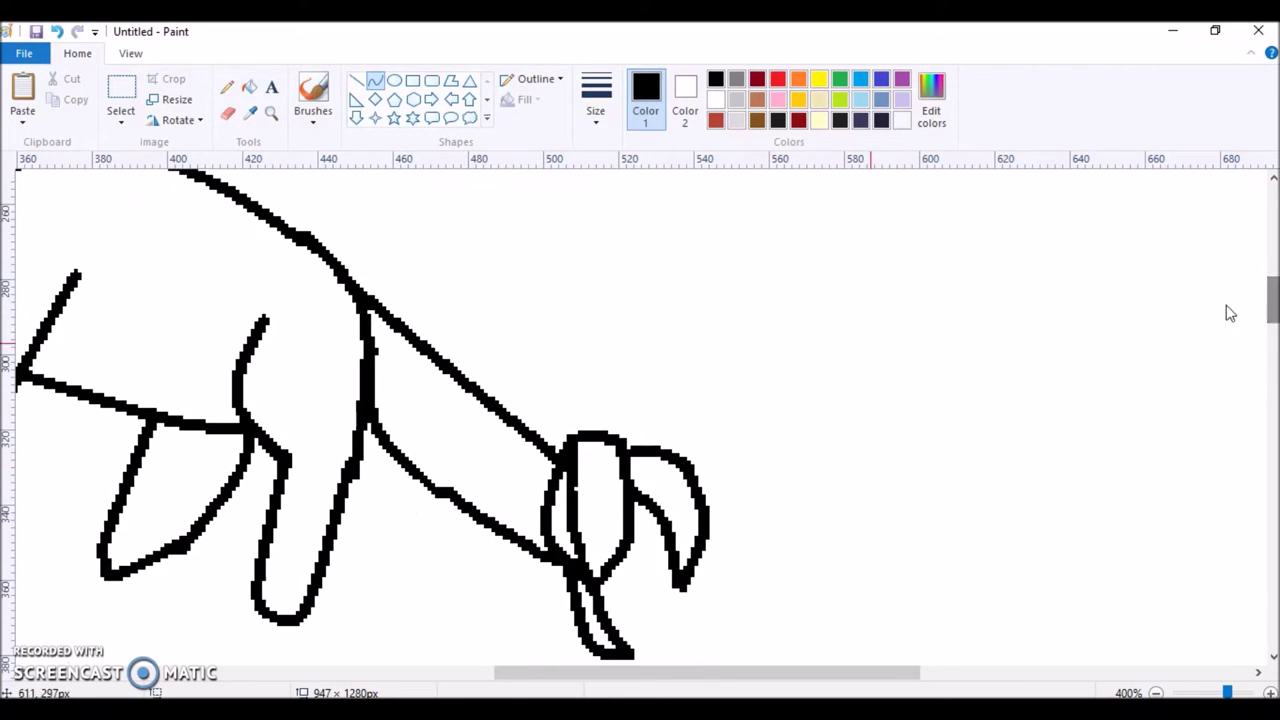
{"action": "mouse_move", "coordinate": [541, 516]}
{"action": "left_mouse_down"}
{"action": "mouse_move", "coordinate": [455, 392]}
{"action": "mouse_move", "coordinate": [442, 350]}
{"action": "mouse_move", "coordinate": [422, 342]}
{"action": "left_mouse_up"}
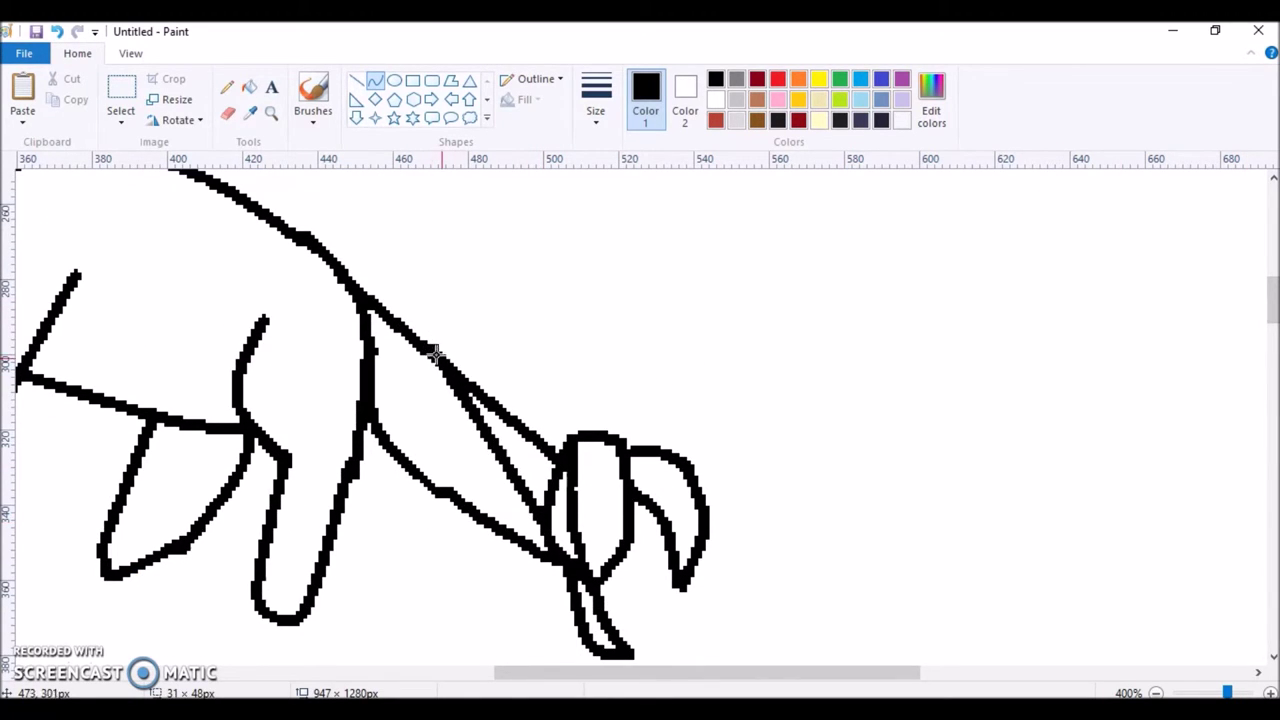
{"action": "left_click_drag", "start_coordinate": [485, 430], "coordinate": [522, 414]}
{"action": "left_click", "coordinate": [521, 414]}
{"action": "left_click", "coordinate": [578, 430]}
- Draw a curve arching above the tail's upper edge to the cap and erase the old edge between the two curves
{"action": "left_click_drag", "start_coordinate": [385, 312], "coordinate": [558, 376]}
{"action": "left_click", "coordinate": [558, 376]}
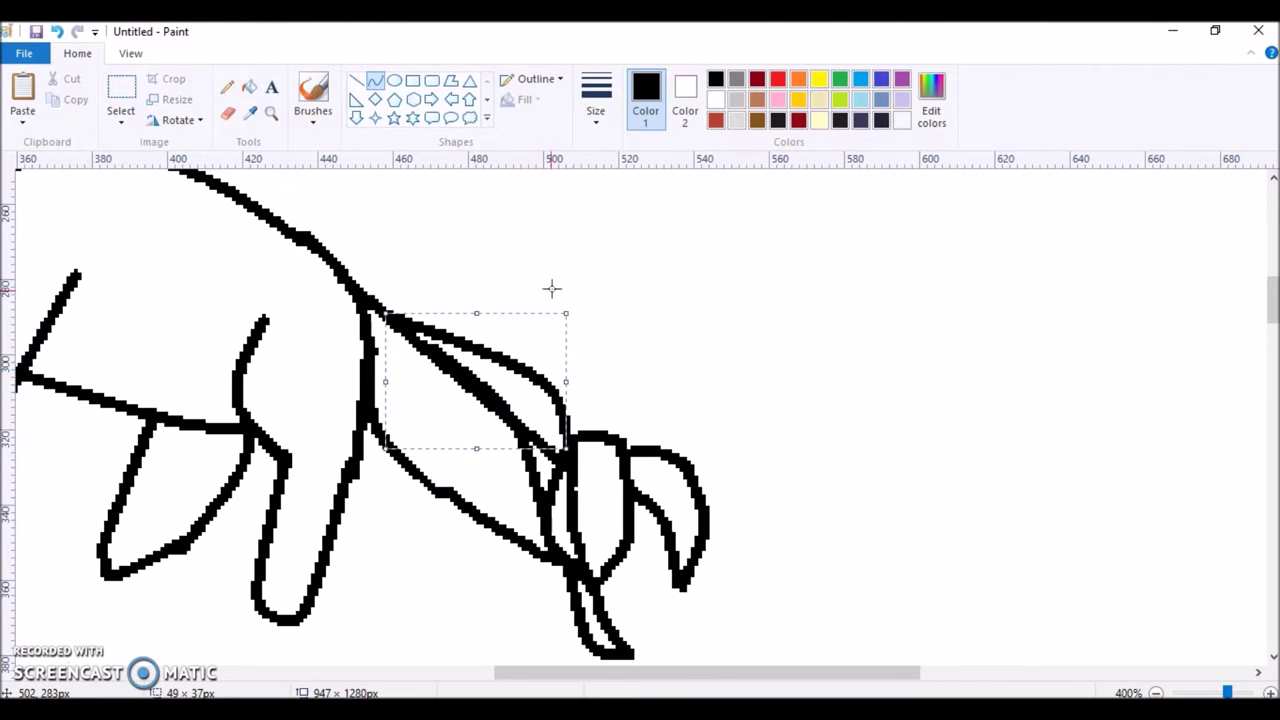
{"action": "left_click", "coordinate": [229, 114]}
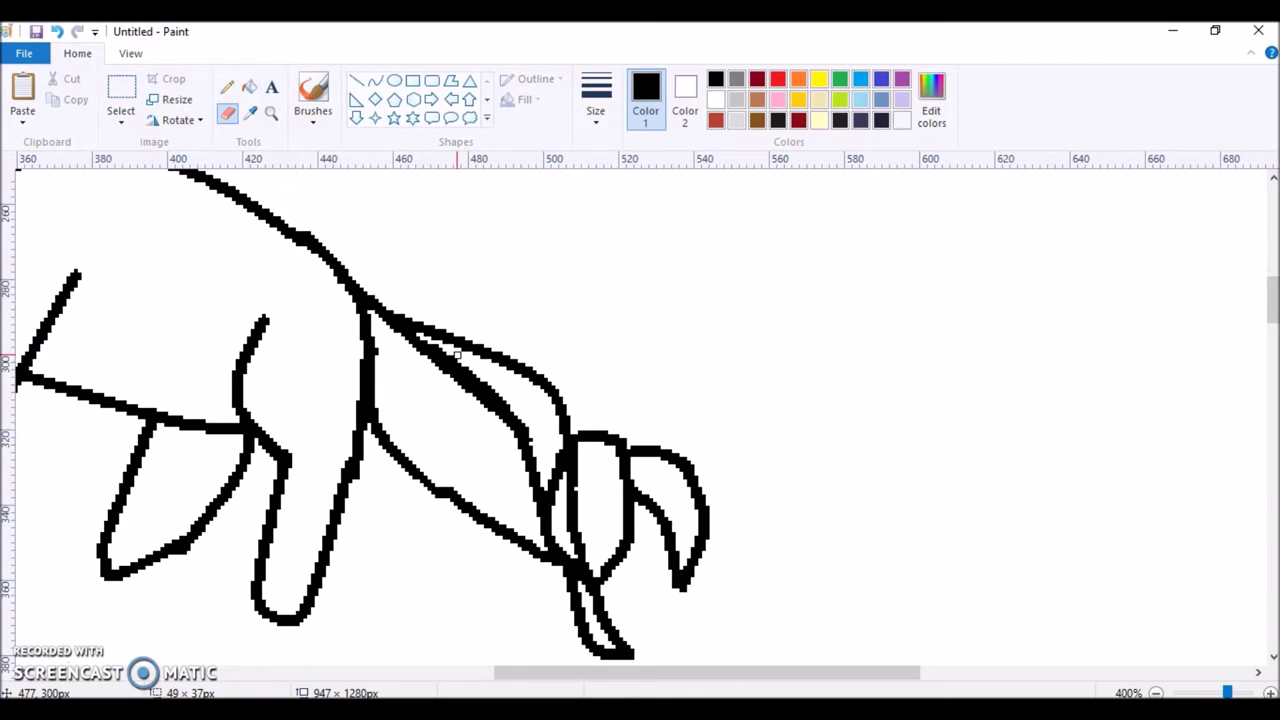
{"action": "left_click", "coordinate": [228, 87]}
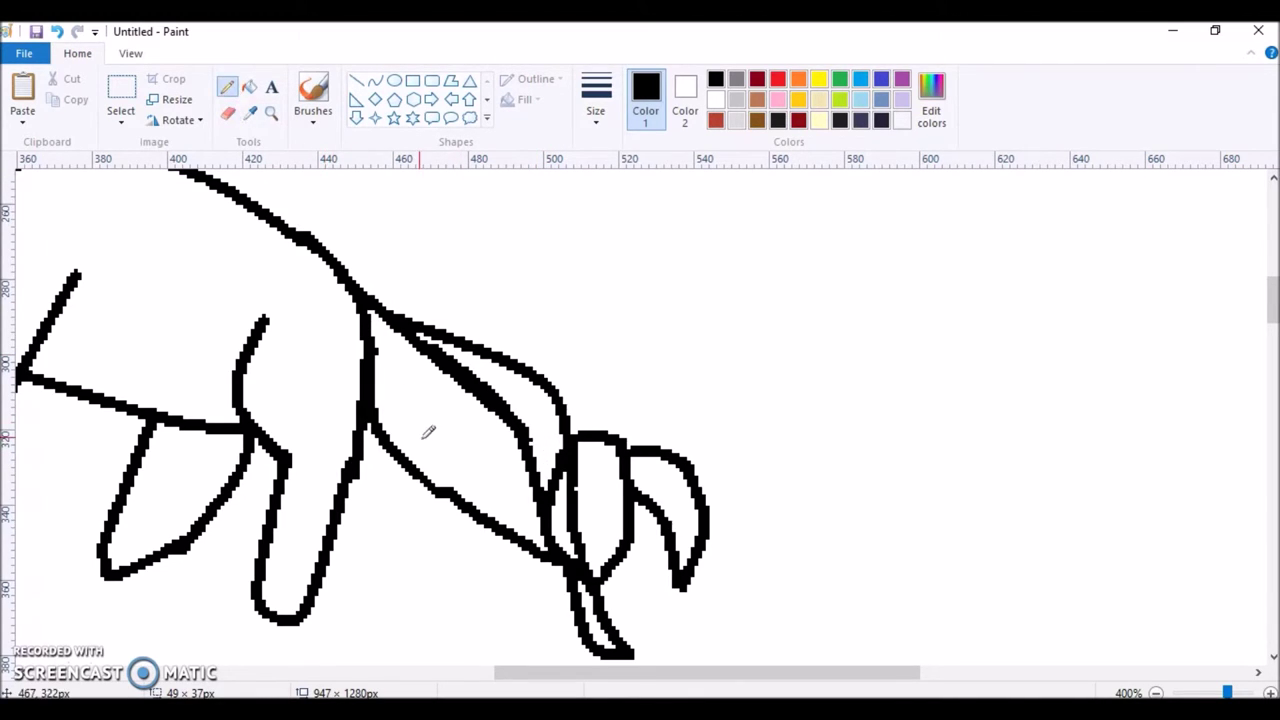
- Draw a wire strand across the tail's base and a bulging curve beneath it, and erase the old lower edge between them
{"action": "left_click", "coordinate": [374, 80]}
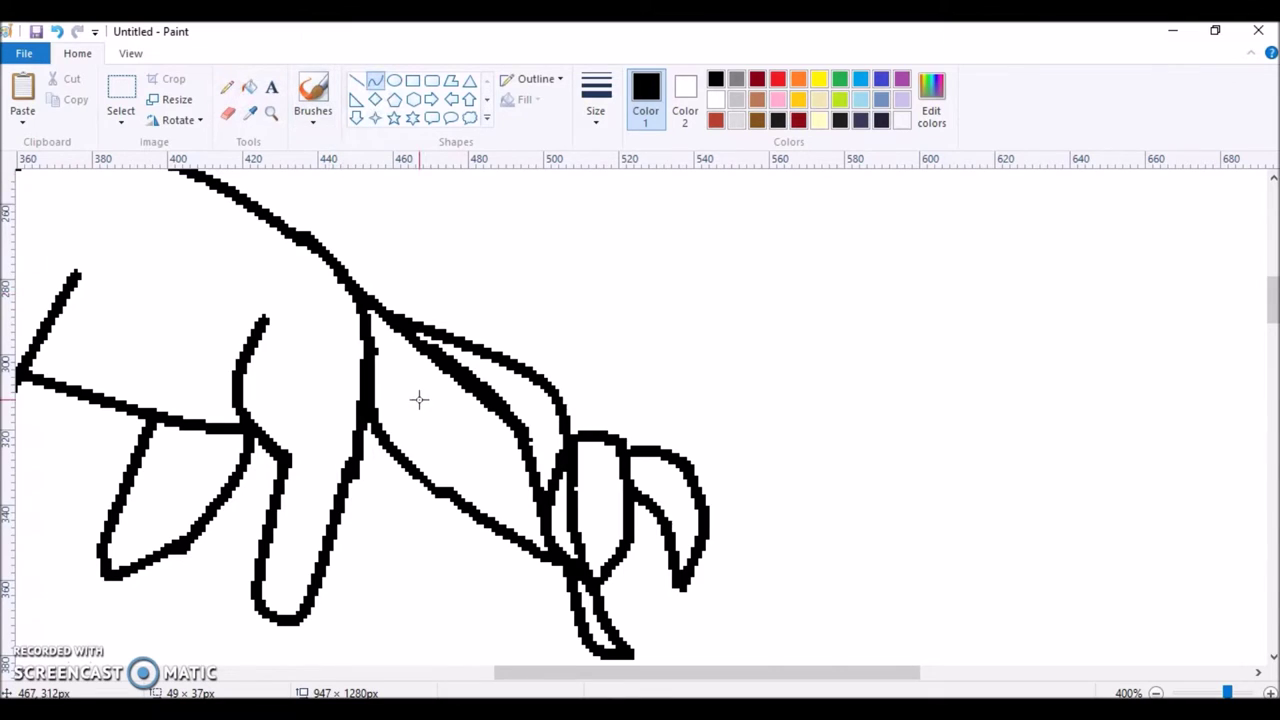
{"action": "left_click_drag", "start_coordinate": [441, 489], "coordinate": [364, 298]}
{"action": "left_click", "coordinate": [421, 451]}
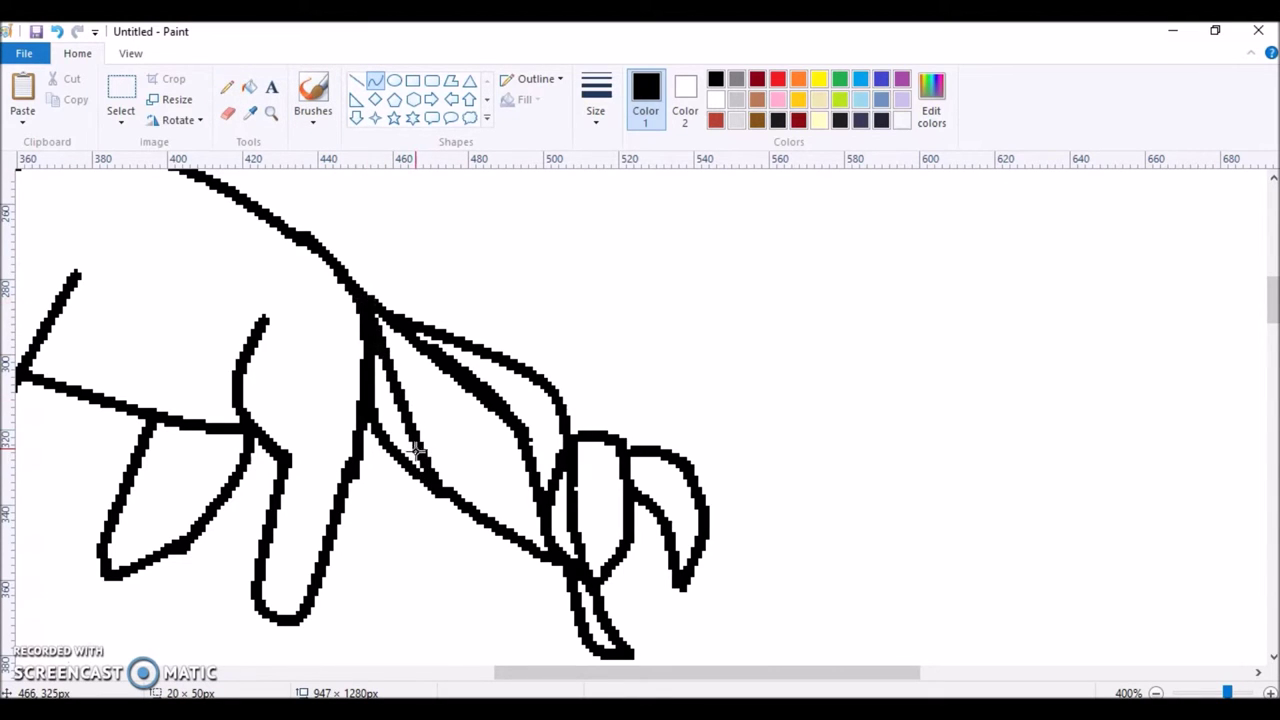
{"action": "left_click", "coordinate": [436, 473]}
{"action": "left_click", "coordinate": [507, 472]}
{"action": "mouse_move", "coordinate": [429, 486]}
{"action": "left_mouse_down"}
{"action": "mouse_move", "coordinate": [349, 457]}
{"action": "mouse_move", "coordinate": [366, 423]}
{"action": "mouse_move", "coordinate": [388, 479]}
{"action": "left_mouse_up"}
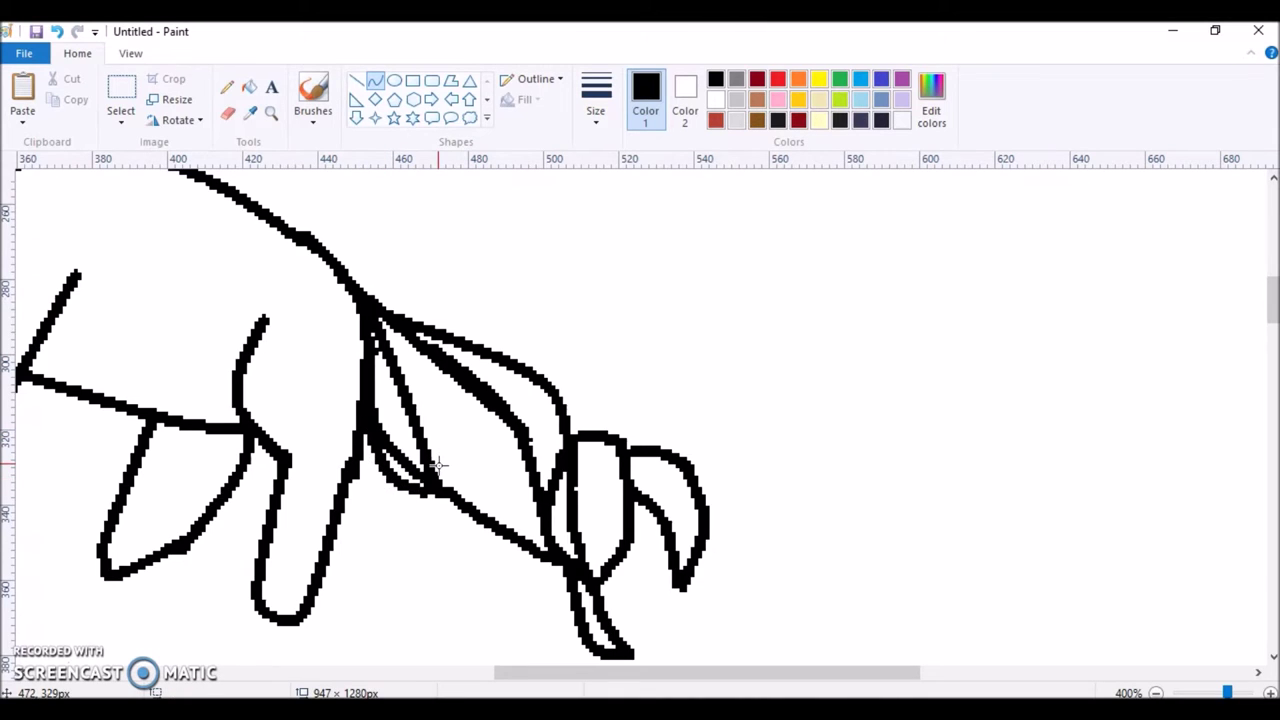
{"action": "left_click", "coordinate": [228, 116]}
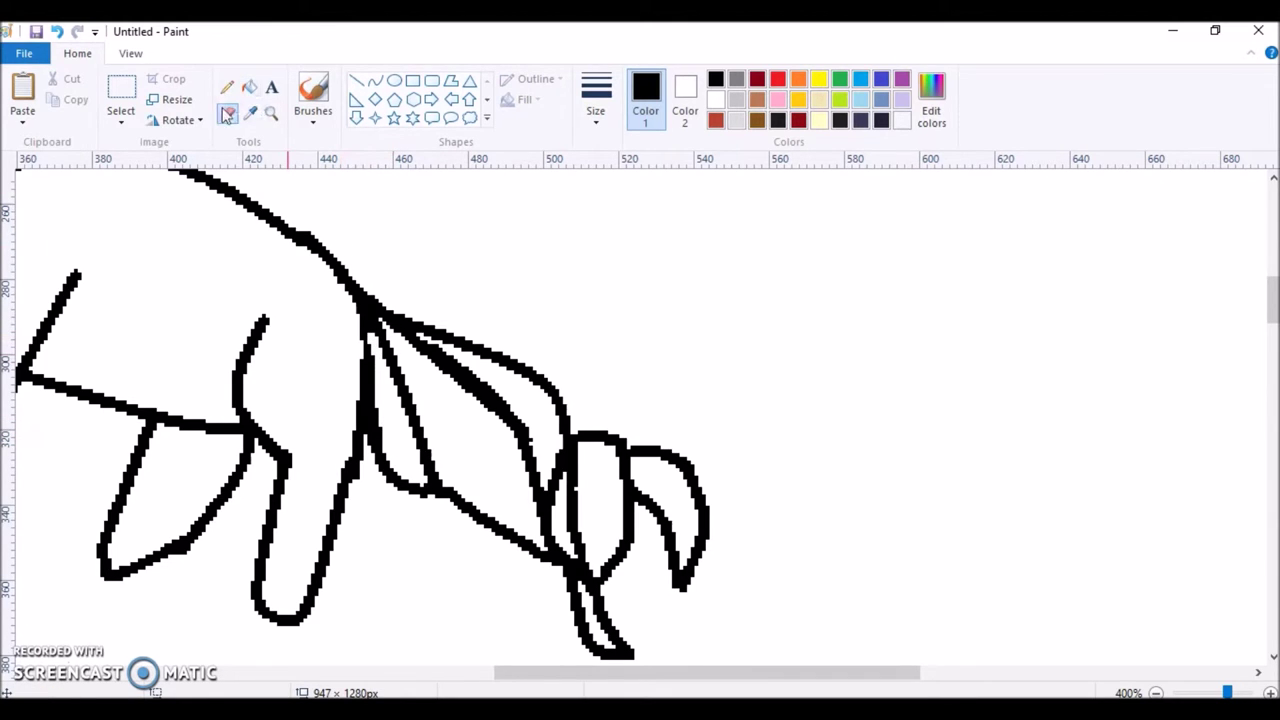
- Outline a rounded barb knot on the wire along the tail's upper edge with the pencil and erase the lines inside it
{"action": "left_click", "coordinate": [271, 115]}
{"action": "left_click", "coordinate": [533, 365]}
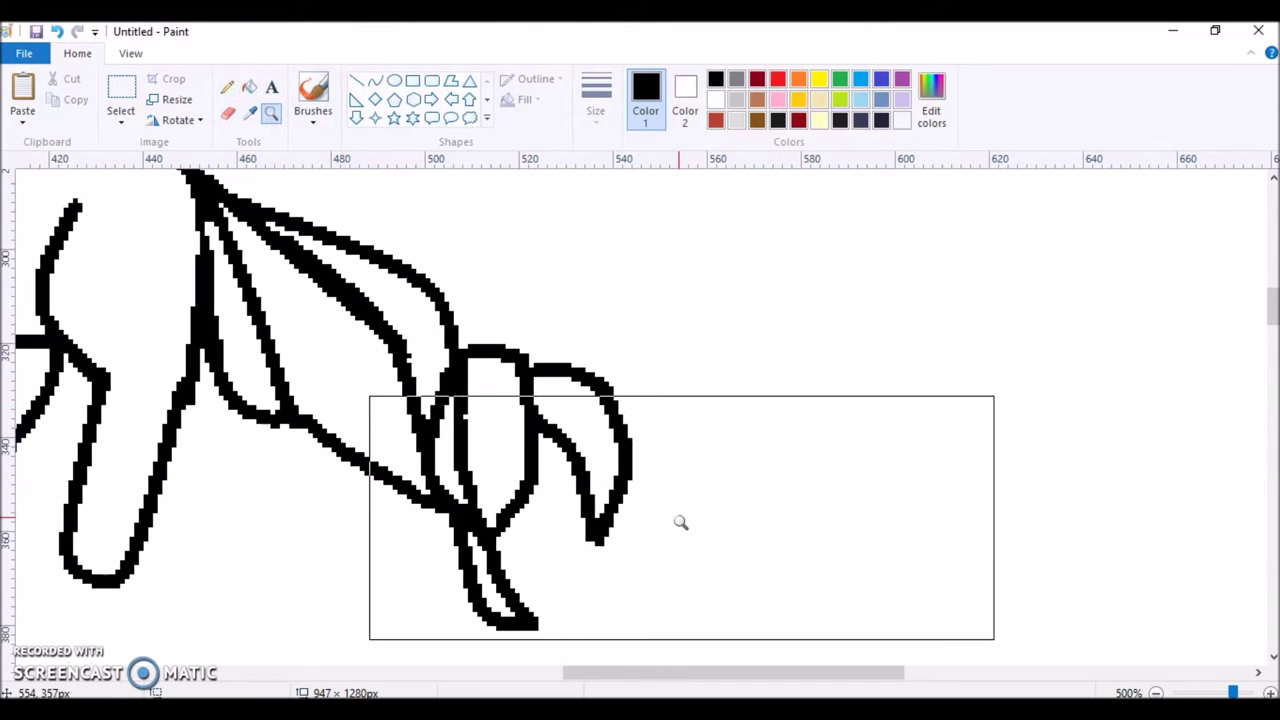
{"action": "left_click", "coordinate": [227, 87]}
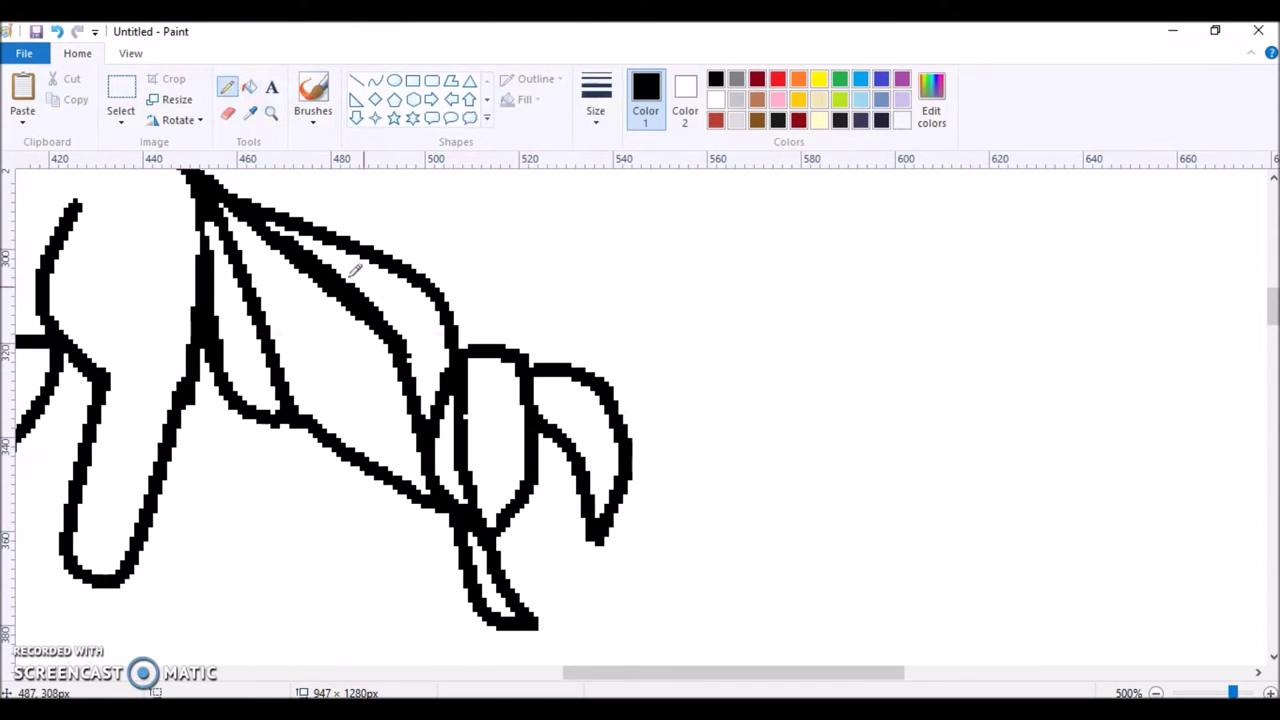
{"action": "mouse_move", "coordinate": [305, 235]}
{"action": "left_mouse_down"}
{"action": "mouse_move", "coordinate": [355, 211]}
{"action": "mouse_move", "coordinate": [406, 235]}
{"action": "mouse_move", "coordinate": [372, 290]}
{"action": "left_mouse_up"}
{"action": "left_click", "coordinate": [228, 113]}
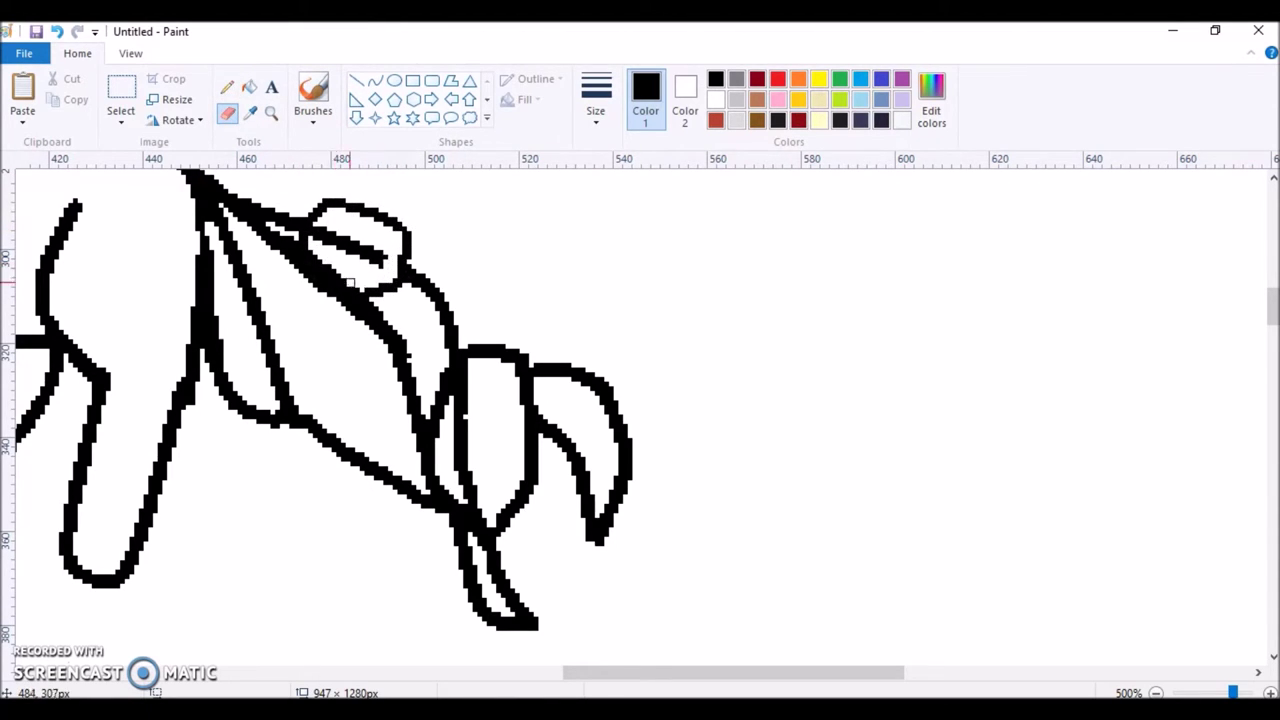
{"action": "mouse_move", "coordinate": [350, 283]}
{"action": "left_mouse_down"}
{"action": "mouse_move", "coordinate": [317, 254]}
{"action": "mouse_move", "coordinate": [336, 226]}
{"action": "left_mouse_up"}
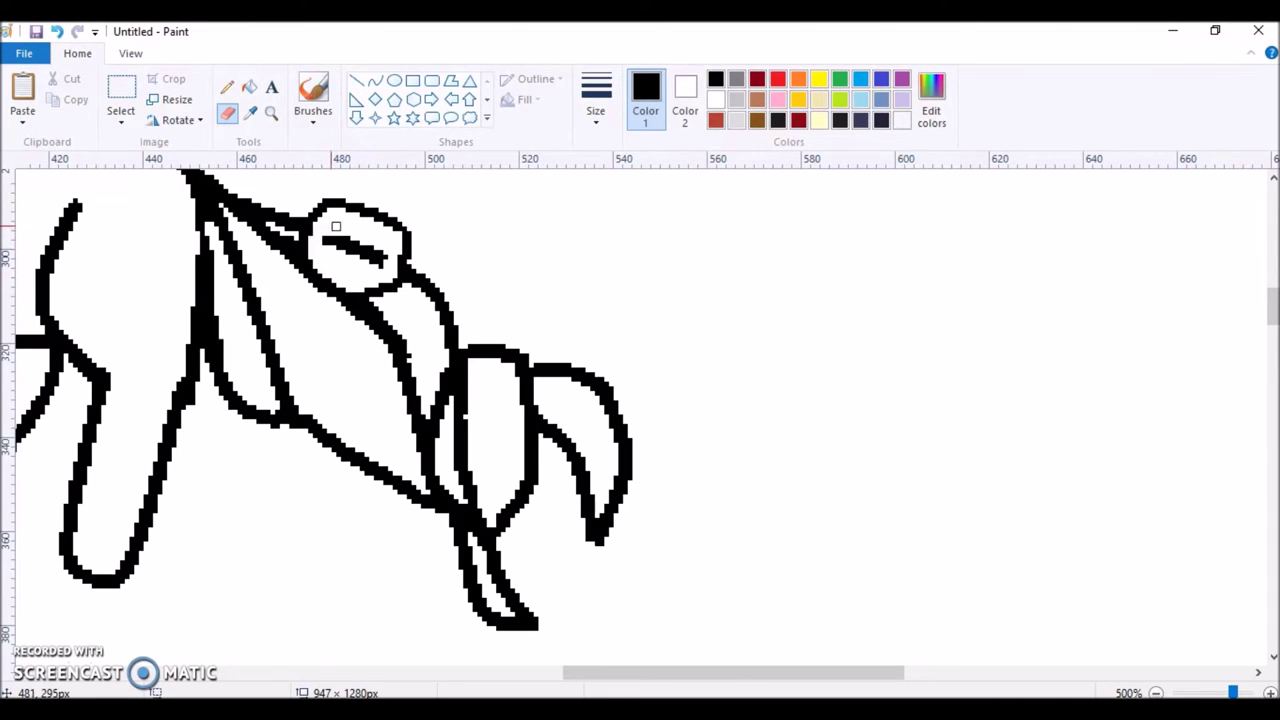
{"action": "left_click_drag", "start_coordinate": [382, 263], "coordinate": [349, 246]}
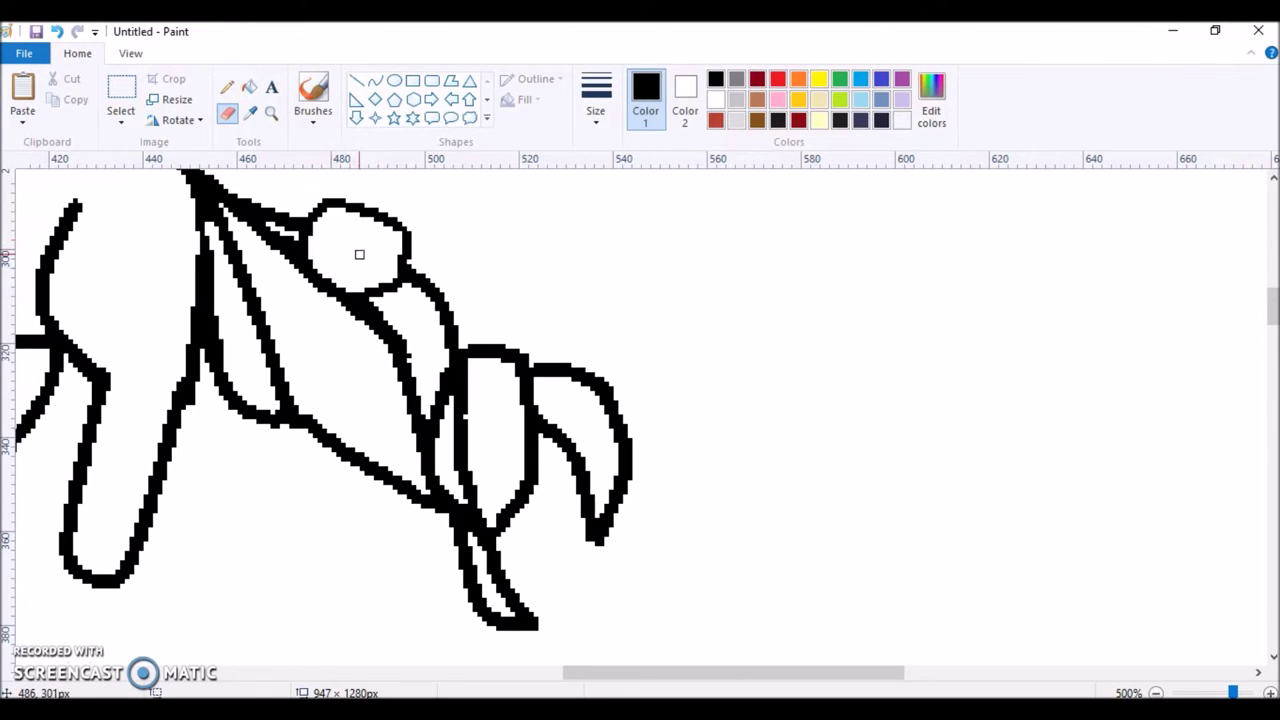
- Divide the upper knot with a diagonal curve and a shorter curve branching from it to the knot's outer edge
{"action": "left_click", "coordinate": [374, 80]}
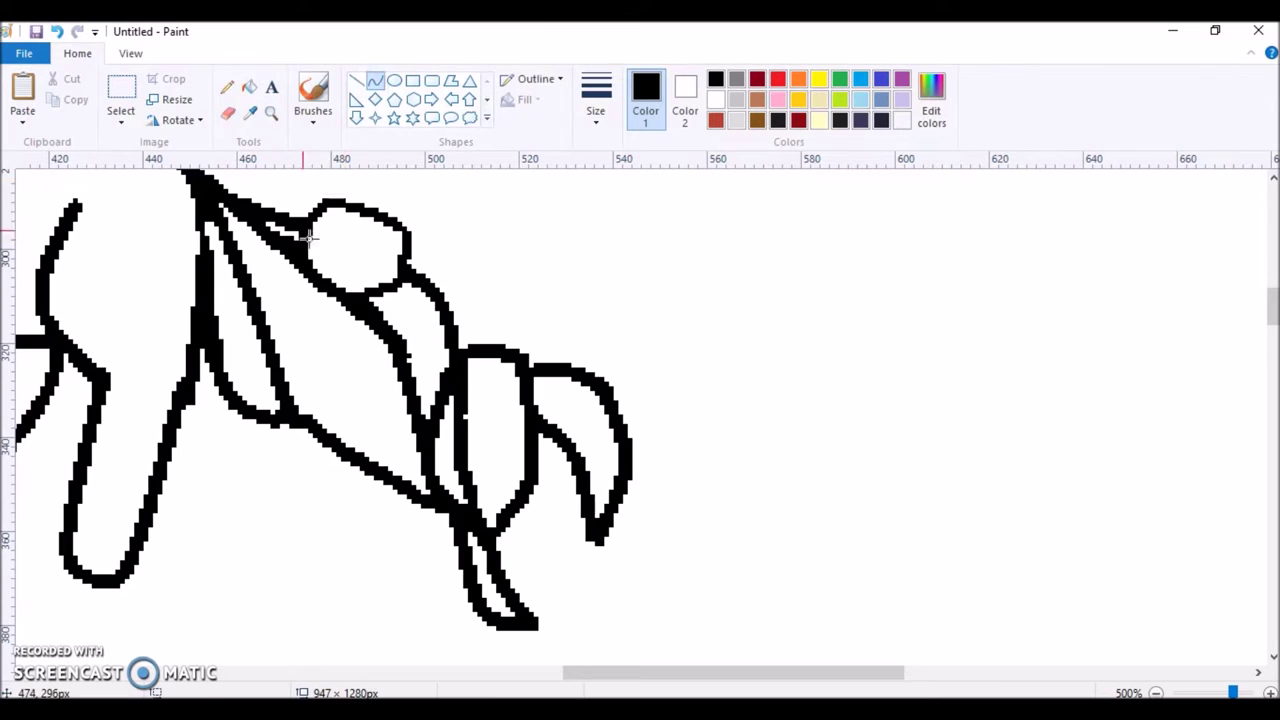
{"action": "left_click_drag", "start_coordinate": [312, 212], "coordinate": [379, 293]}
{"action": "left_click", "coordinate": [345, 251]}
{"action": "left_click", "coordinate": [345, 251]}
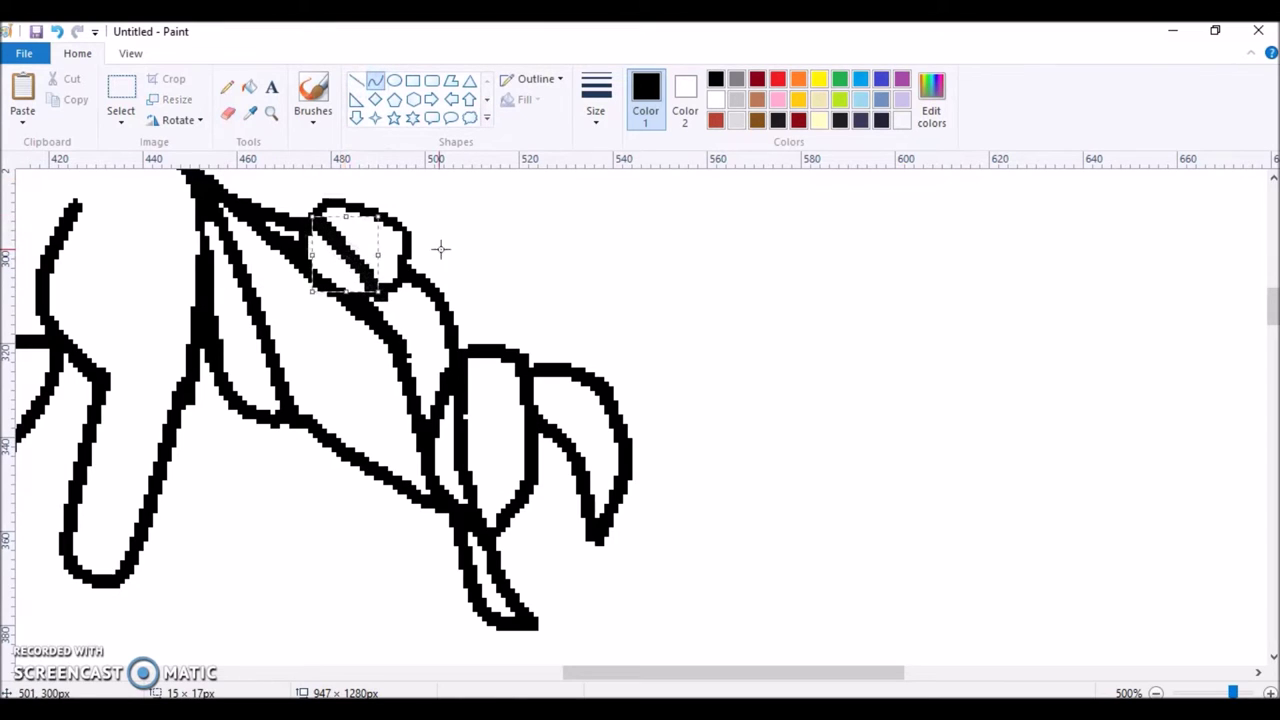
{"action": "left_click_drag", "start_coordinate": [345, 251], "coordinate": [405, 227]}
{"action": "left_click", "coordinate": [361, 233]}
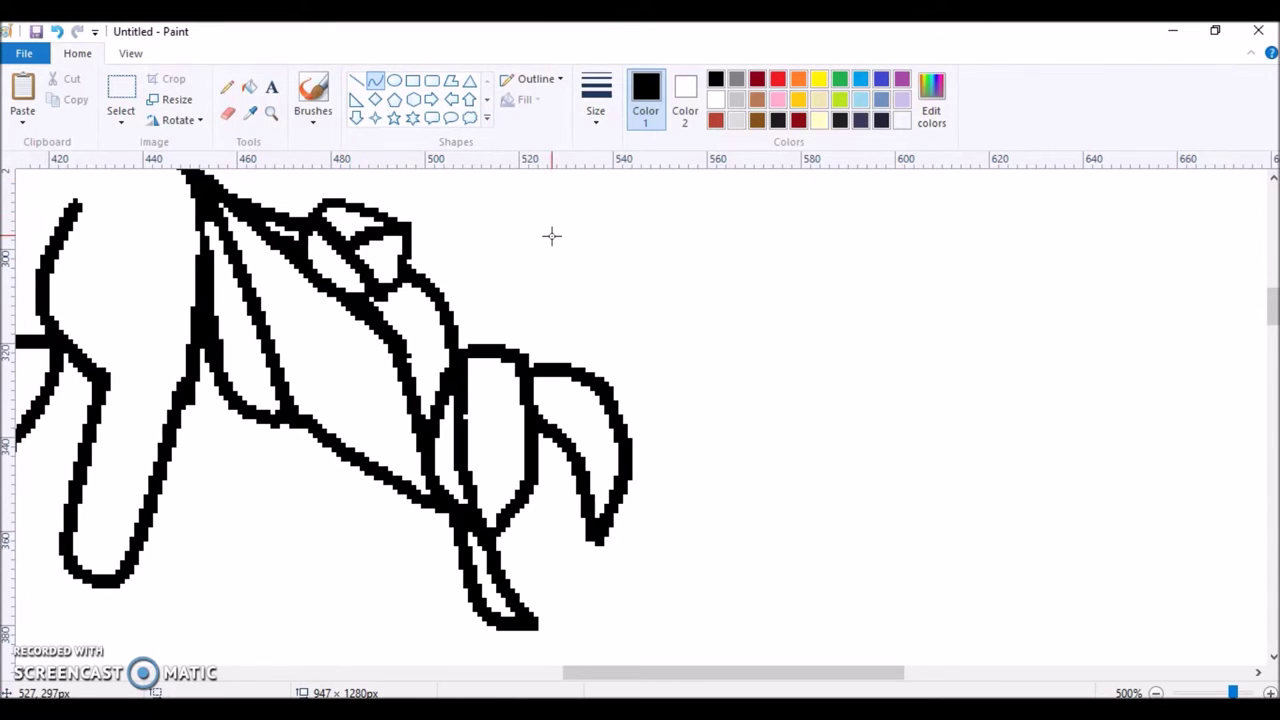
- Try drawing a short thick curve outward from the upper knot and undo it
{"action": "left_click", "coordinate": [356, 80]}
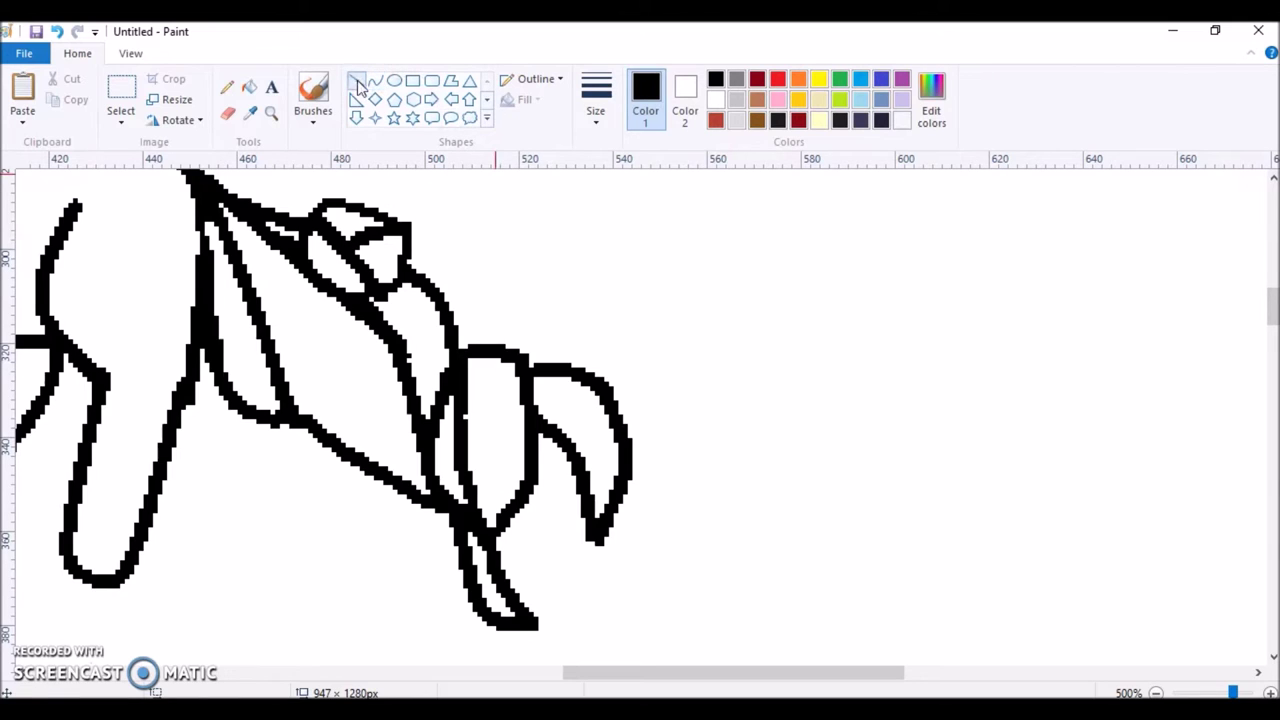
{"action": "left_click", "coordinate": [374, 82]}
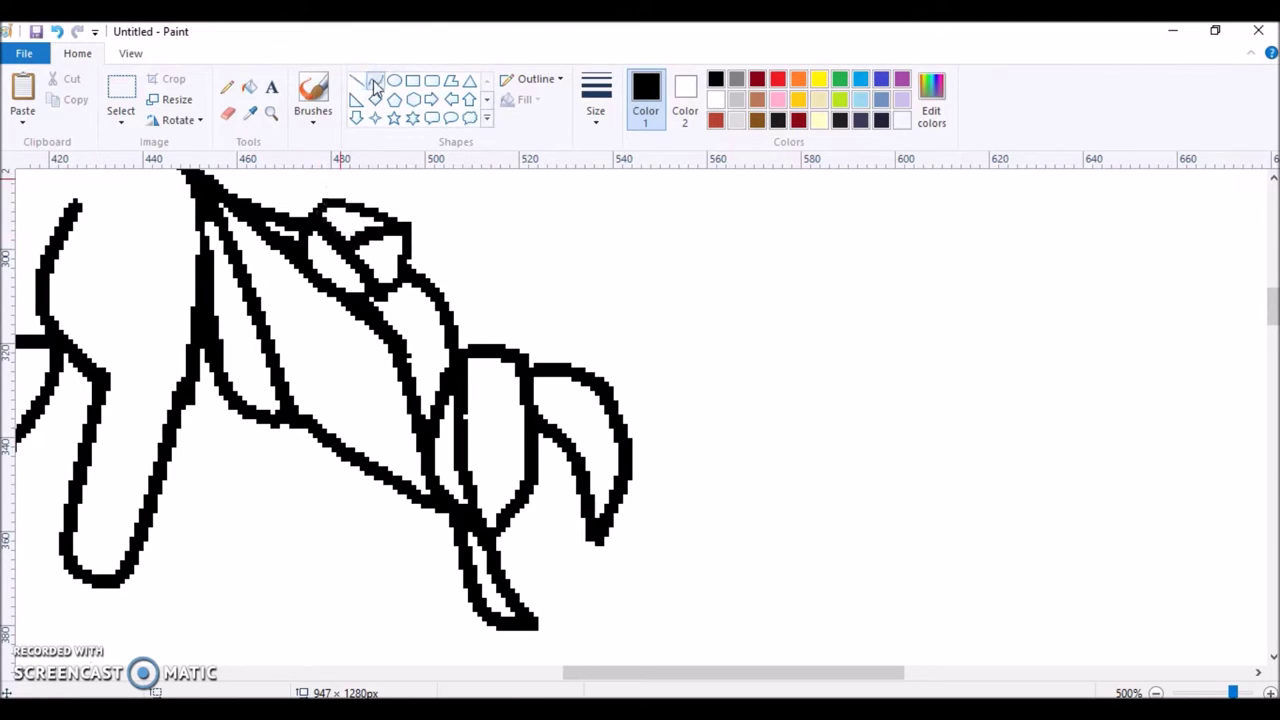
{"action": "left_click_drag", "start_coordinate": [408, 242], "coordinate": [465, 237]}
{"action": "left_click", "coordinate": [430, 244]}
{"action": "left_click", "coordinate": [430, 244]}
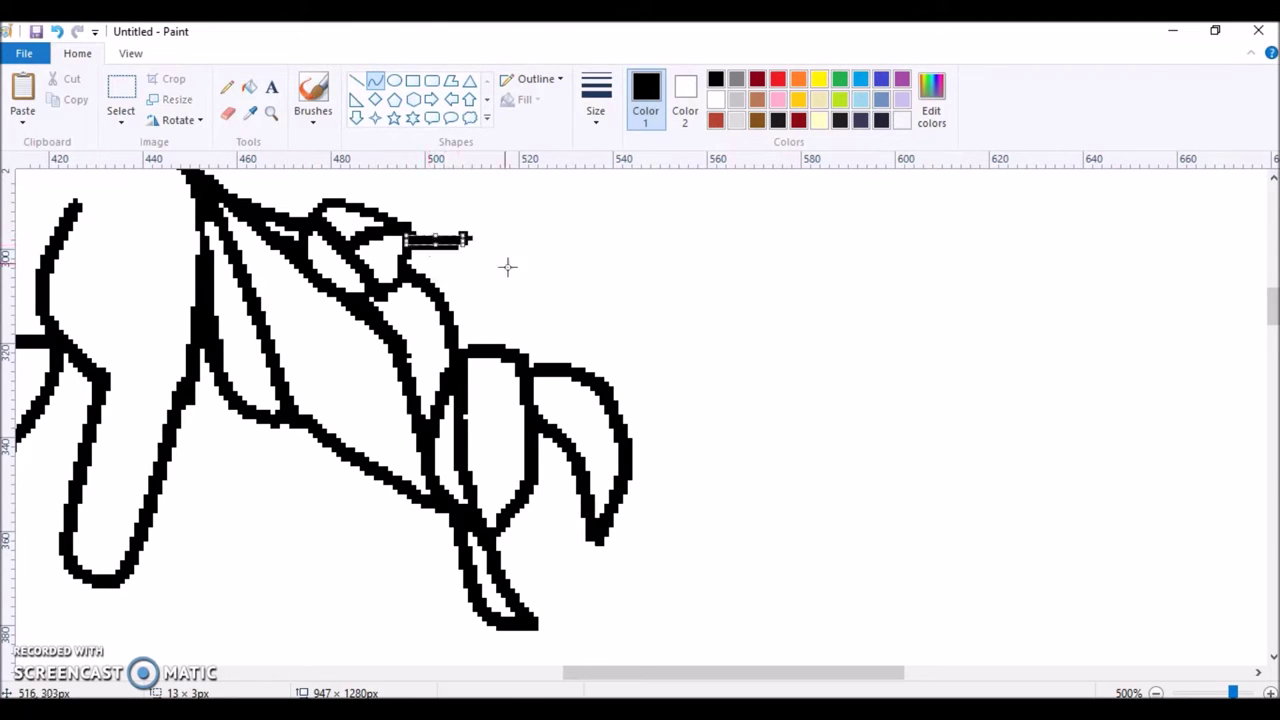
{"action": "left_click", "coordinate": [509, 267]}
{"action": "left_click", "coordinate": [57, 31]}
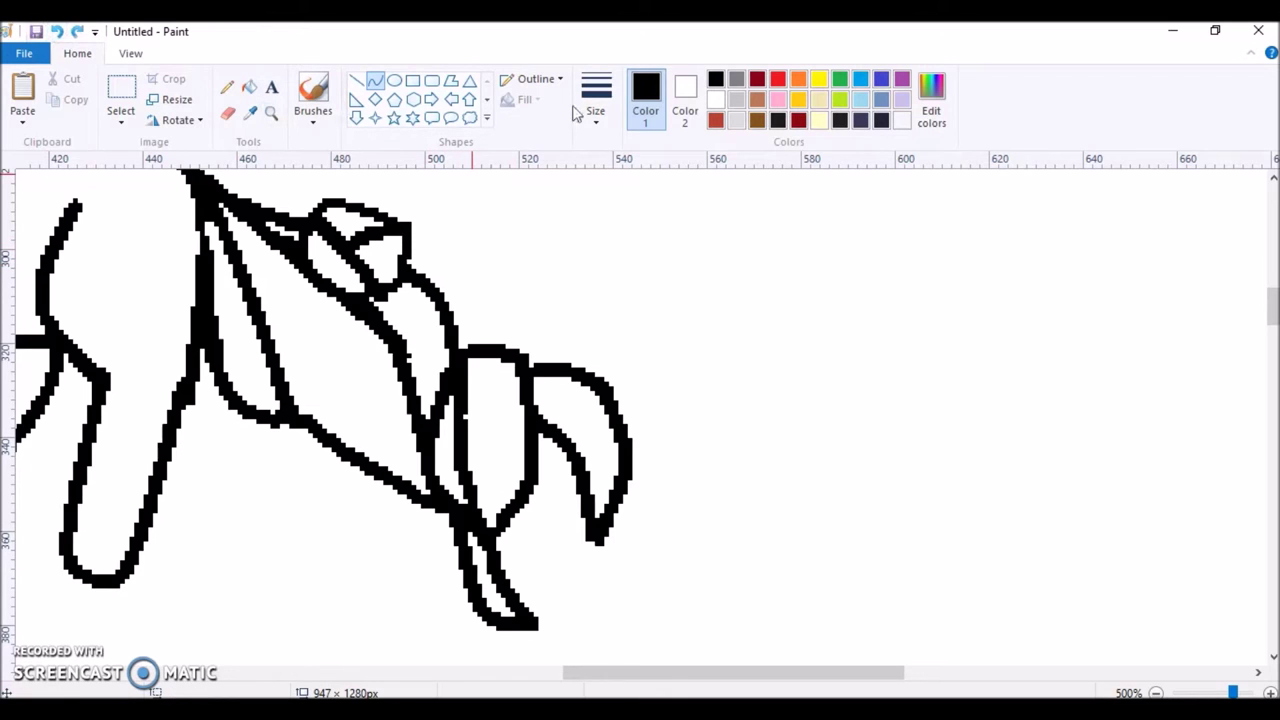
- Choose a thinner line and draw a small pointed spike on the upper knot's outer side with curves
{"action": "left_click", "coordinate": [610, 95]}
{"action": "left_click", "coordinate": [610, 183]}
{"action": "mouse_move", "coordinate": [408, 236]}
{"action": "left_mouse_down"}
{"action": "mouse_move", "coordinate": [462, 228]}
{"action": "mouse_move", "coordinate": [430, 241]}
{"action": "mouse_move", "coordinate": [433, 272]}
{"action": "mouse_move", "coordinate": [410, 264]}
{"action": "mouse_move", "coordinate": [435, 263]}
{"action": "left_mouse_up"}
{"action": "left_click", "coordinate": [430, 241]}
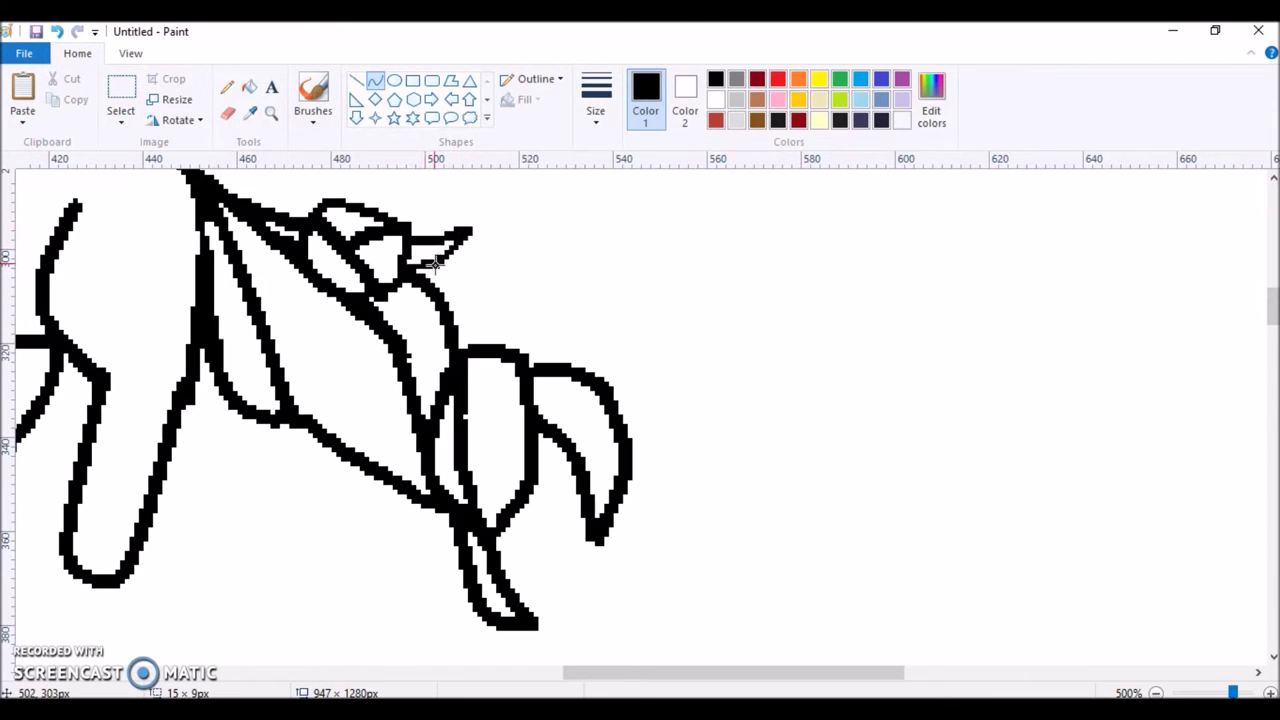
{"action": "left_click", "coordinate": [436, 263]}
- Draw a second small spike with curves on the upper knot's opposite side, pointing toward the body
{"action": "left_click_drag", "start_coordinate": [329, 208], "coordinate": [273, 183]}
{"action": "left_click_drag", "start_coordinate": [290, 186], "coordinate": [309, 218]}
{"action": "left_click", "coordinate": [294, 180]}
{"action": "left_click", "coordinate": [462, 187]}
{"action": "left_click", "coordinate": [309, 218]}
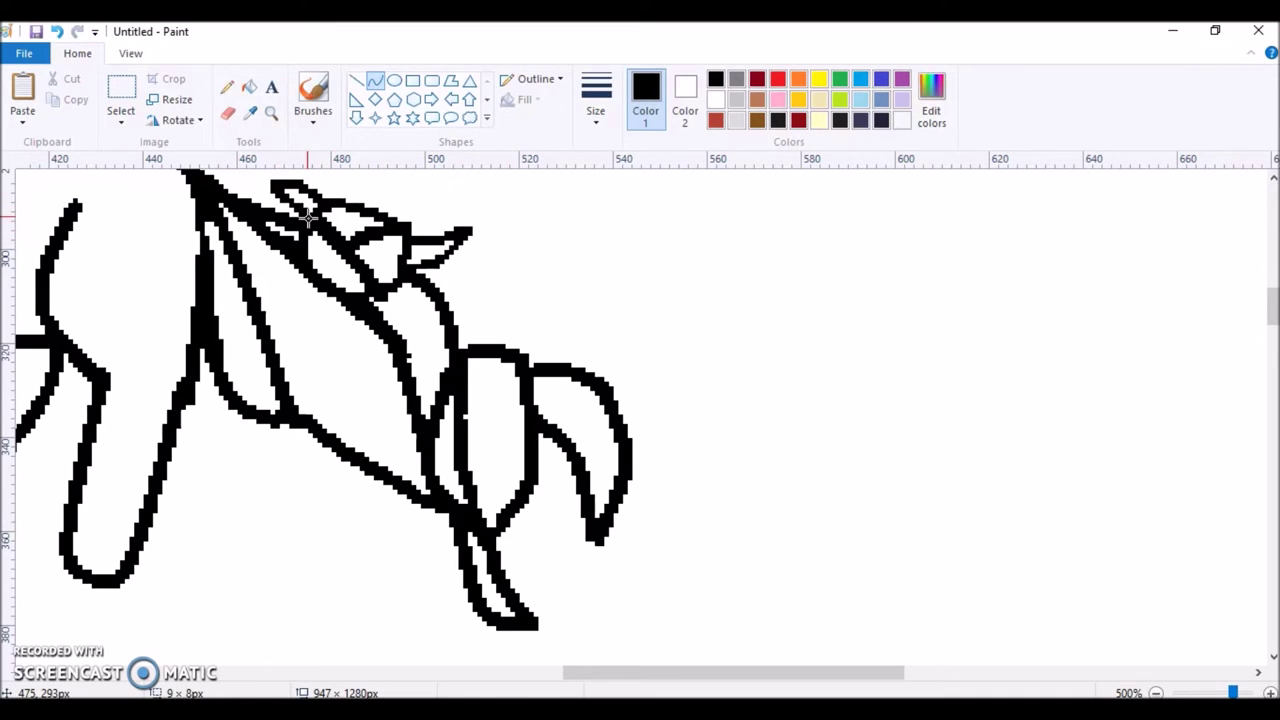
{"action": "left_click", "coordinate": [309, 218]}
{"action": "left_click", "coordinate": [668, 358]}
- Outline a second rounded knot where the wire meets the tail's underside beside the hind leg and erase the lines inside it
{"action": "left_click", "coordinate": [229, 115]}
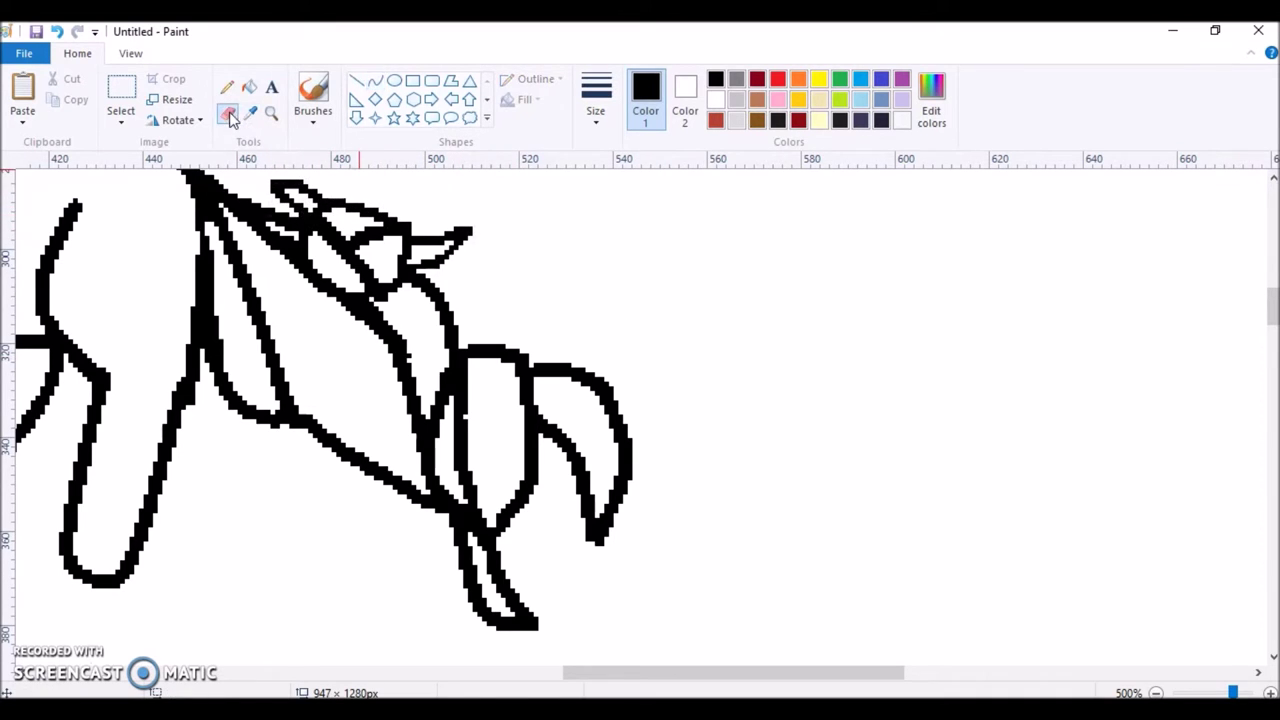
{"action": "left_click", "coordinate": [227, 87]}
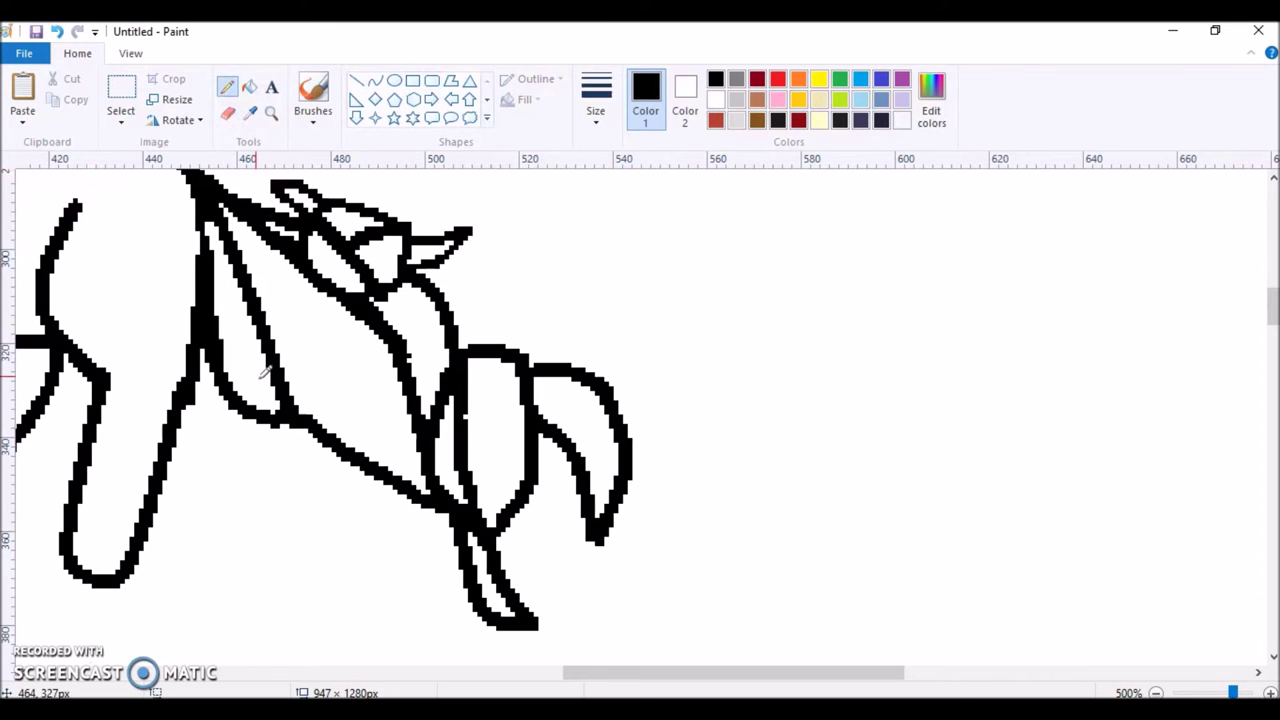
{"action": "mouse_move", "coordinate": [212, 322]}
{"action": "left_mouse_down"}
{"action": "mouse_move", "coordinate": [277, 339]}
{"action": "mouse_move", "coordinate": [305, 377]}
{"action": "mouse_move", "coordinate": [299, 412]}
{"action": "mouse_move", "coordinate": [278, 425]}
{"action": "mouse_move", "coordinate": [250, 429]}
{"action": "mouse_move", "coordinate": [201, 398]}
{"action": "left_mouse_up"}
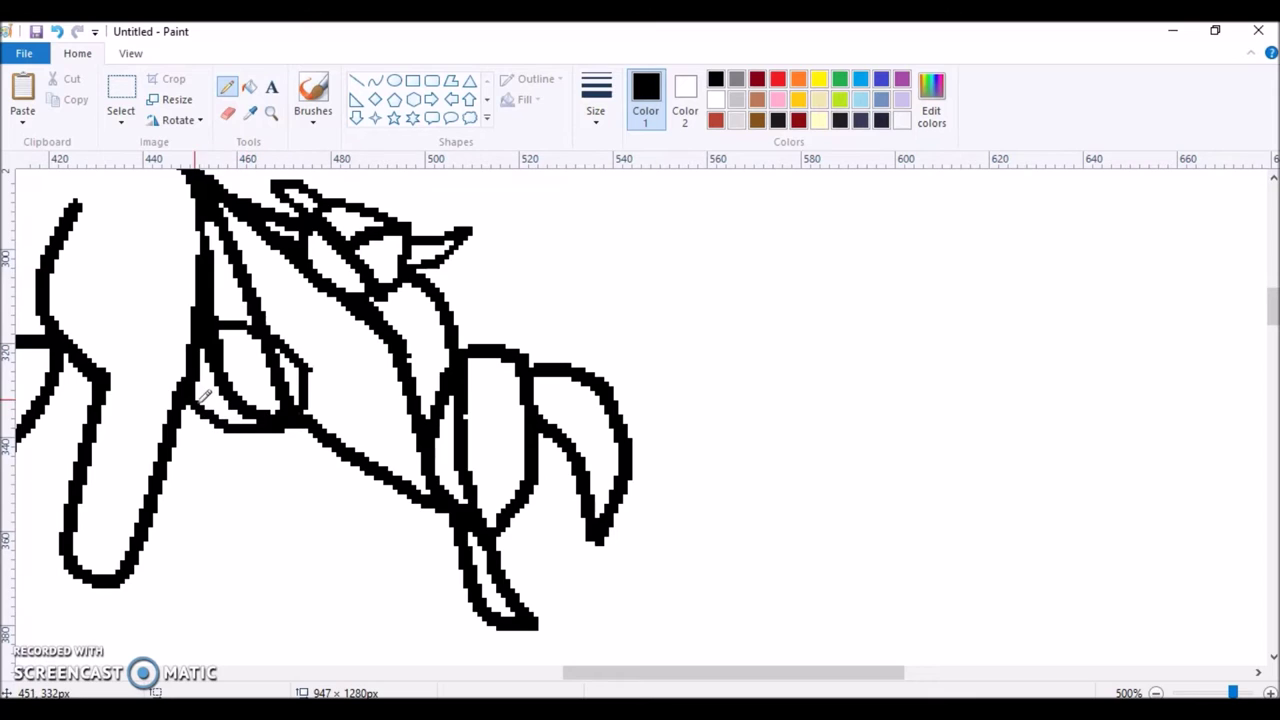
{"action": "left_click", "coordinate": [228, 113]}
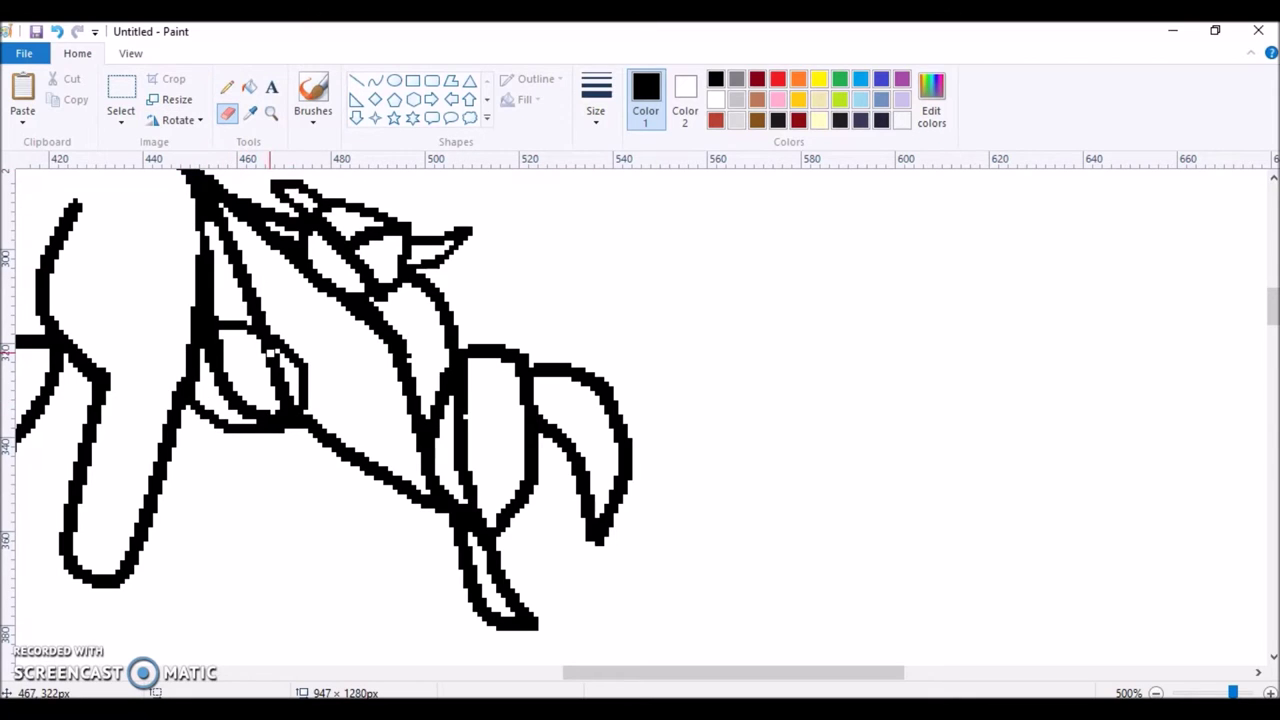
{"action": "mouse_move", "coordinate": [251, 343]}
{"action": "left_mouse_down"}
{"action": "mouse_move", "coordinate": [293, 406]}
{"action": "mouse_move", "coordinate": [241, 409]}
{"action": "mouse_move", "coordinate": [280, 405]}
{"action": "left_mouse_up"}
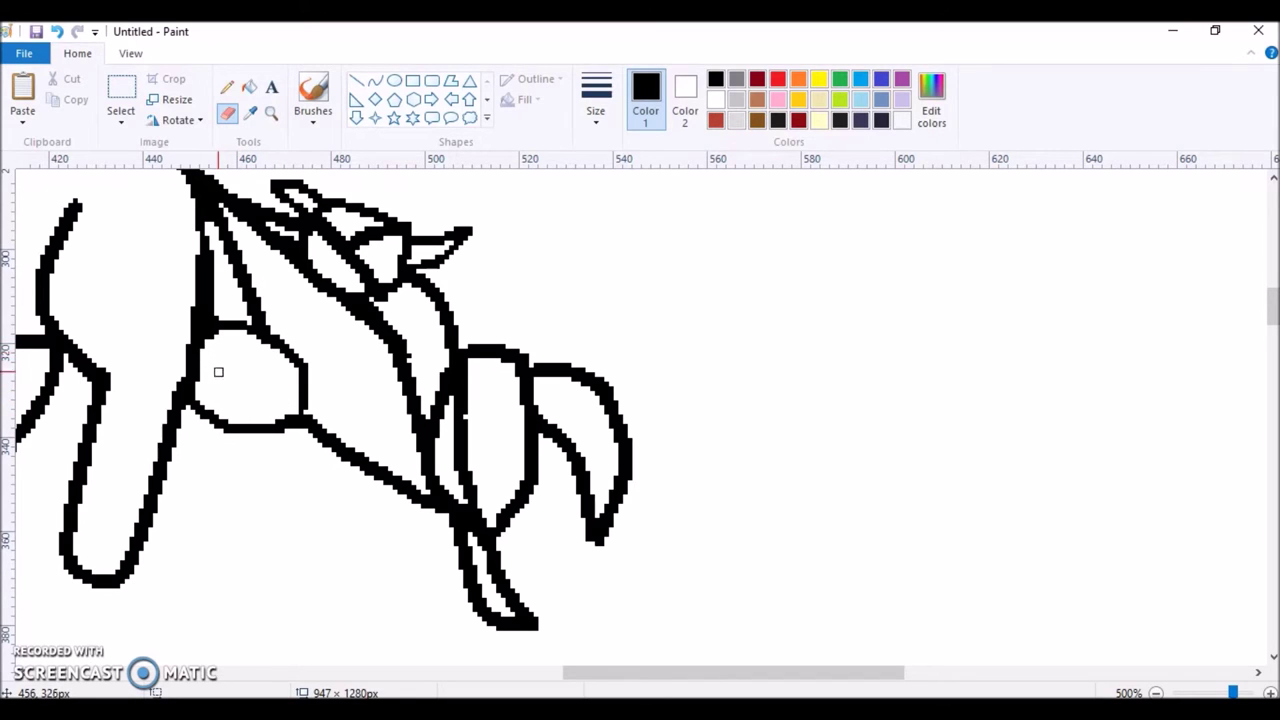
- Divide the lower knot with a straight diagonal line about 19 × 20 px and a short branch to its upper edge
{"action": "left_click", "coordinate": [356, 80]}
{"action": "mouse_move", "coordinate": [207, 327]}
{"action": "left_mouse_down"}
{"action": "mouse_move", "coordinate": [230, 375]}
{"action": "mouse_move", "coordinate": [285, 426]}
{"action": "left_mouse_up"}
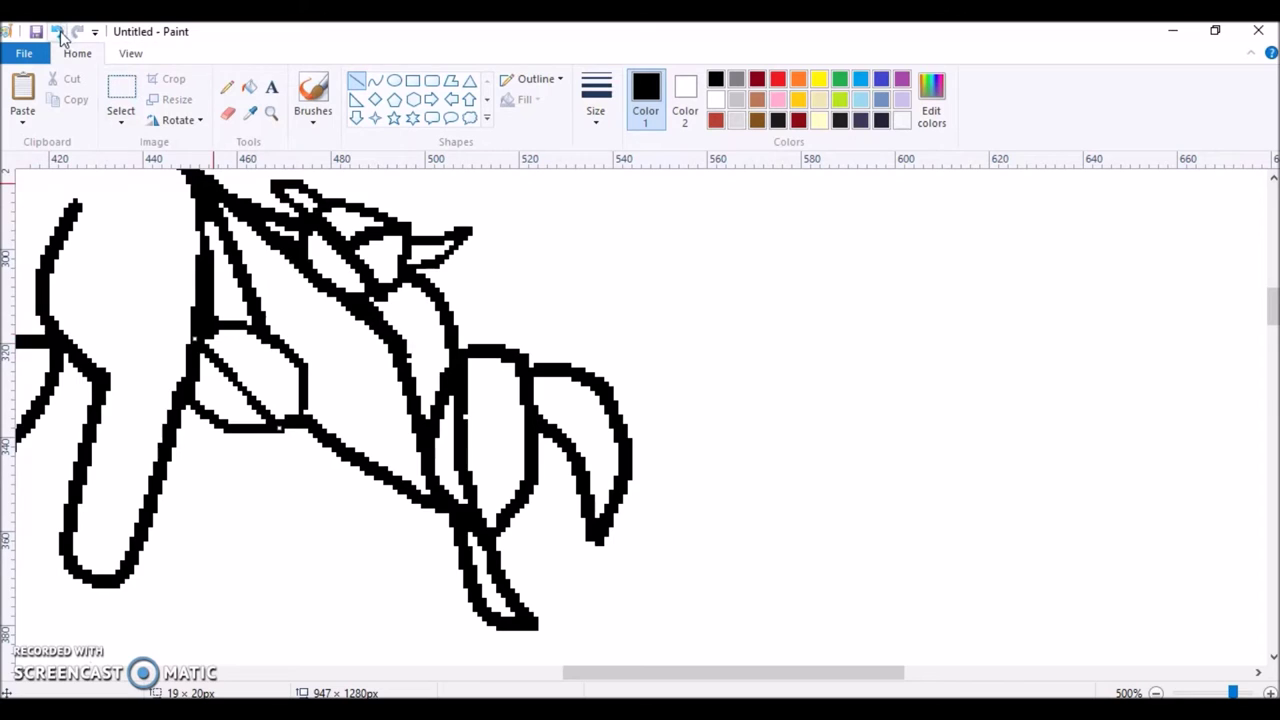
{"action": "left_click_drag", "start_coordinate": [228, 376], "coordinate": [279, 344]}
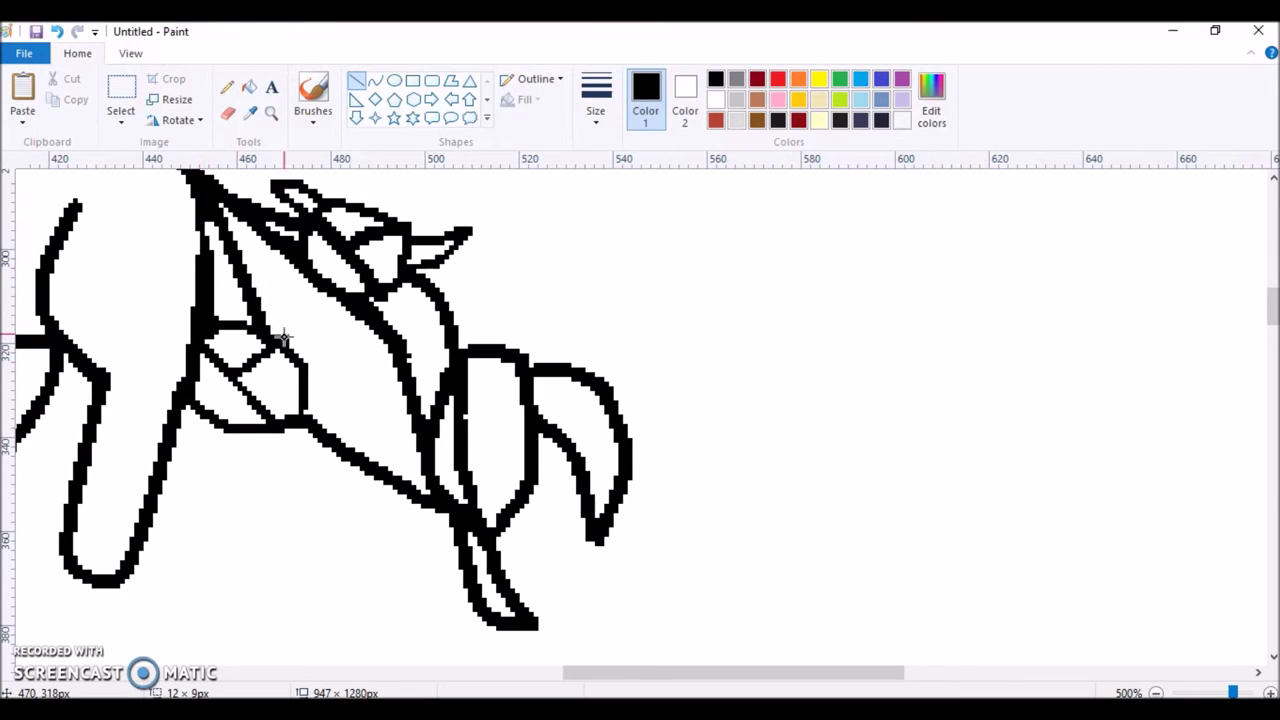
- Clear the lines inside the upper knot with the eraser and white fill, and divide it with a black vertical line and short branch
{"action": "left_click", "coordinate": [227, 113]}
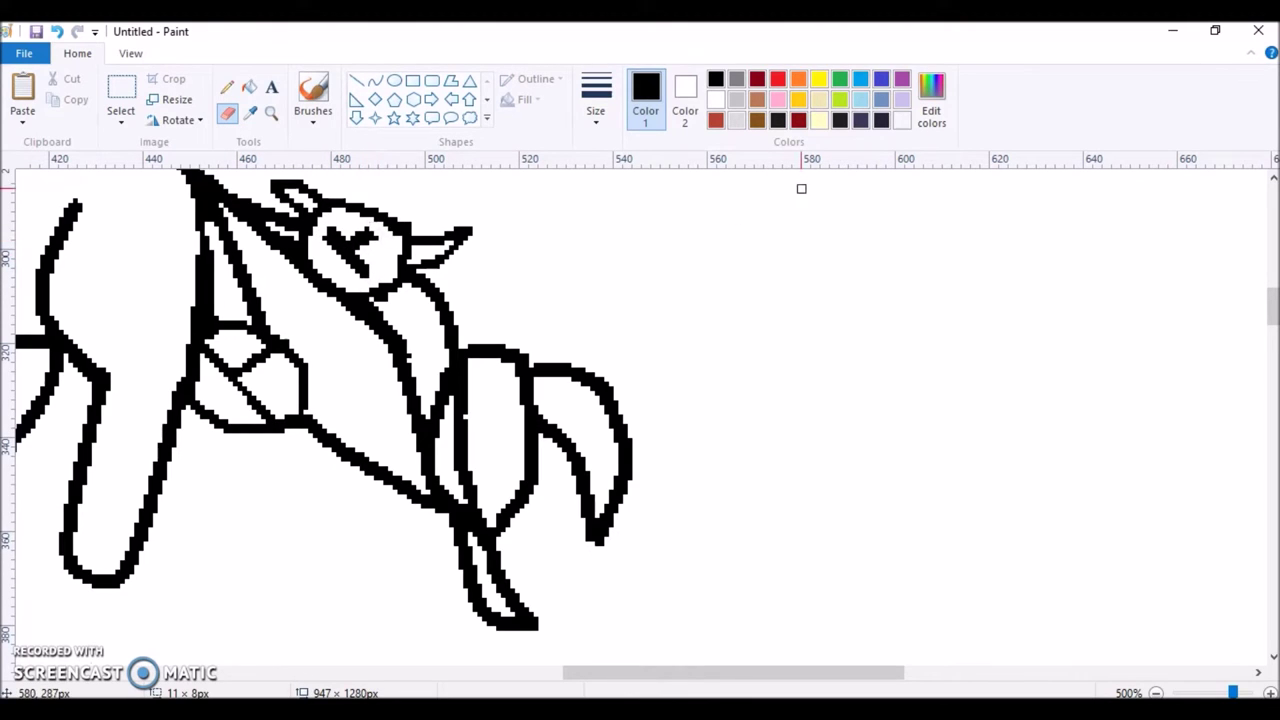
{"action": "left_click", "coordinate": [715, 99]}
{"action": "left_click", "coordinate": [249, 87]}
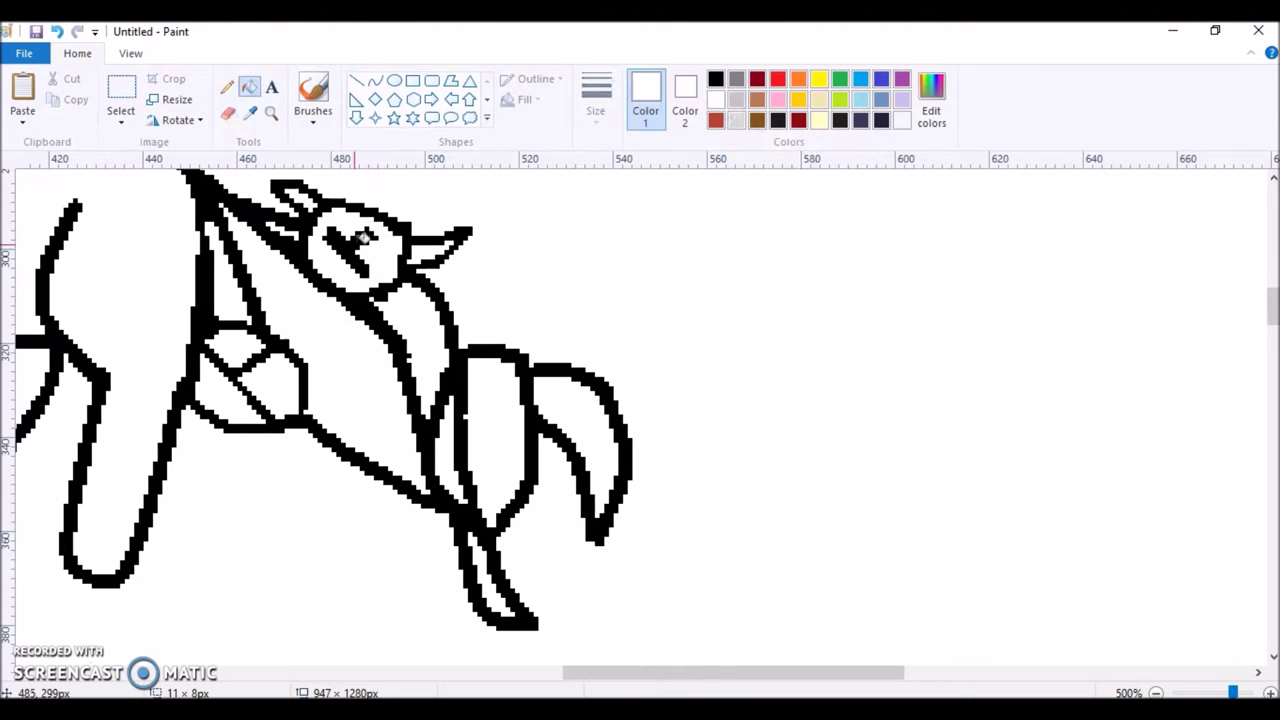
{"action": "left_click", "coordinate": [358, 243]}
{"action": "left_click", "coordinate": [356, 80]}
{"action": "left_click", "coordinate": [715, 79]}
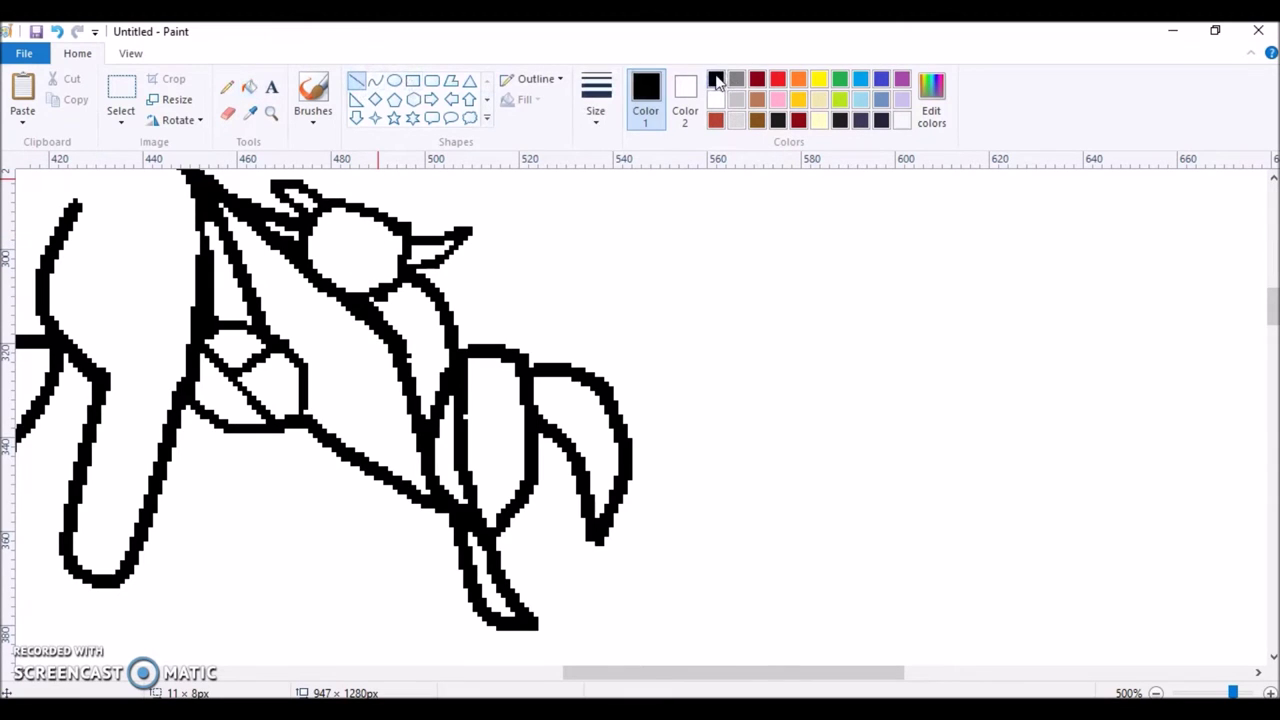
{"action": "left_click_drag", "start_coordinate": [340, 201], "coordinate": [340, 294]}
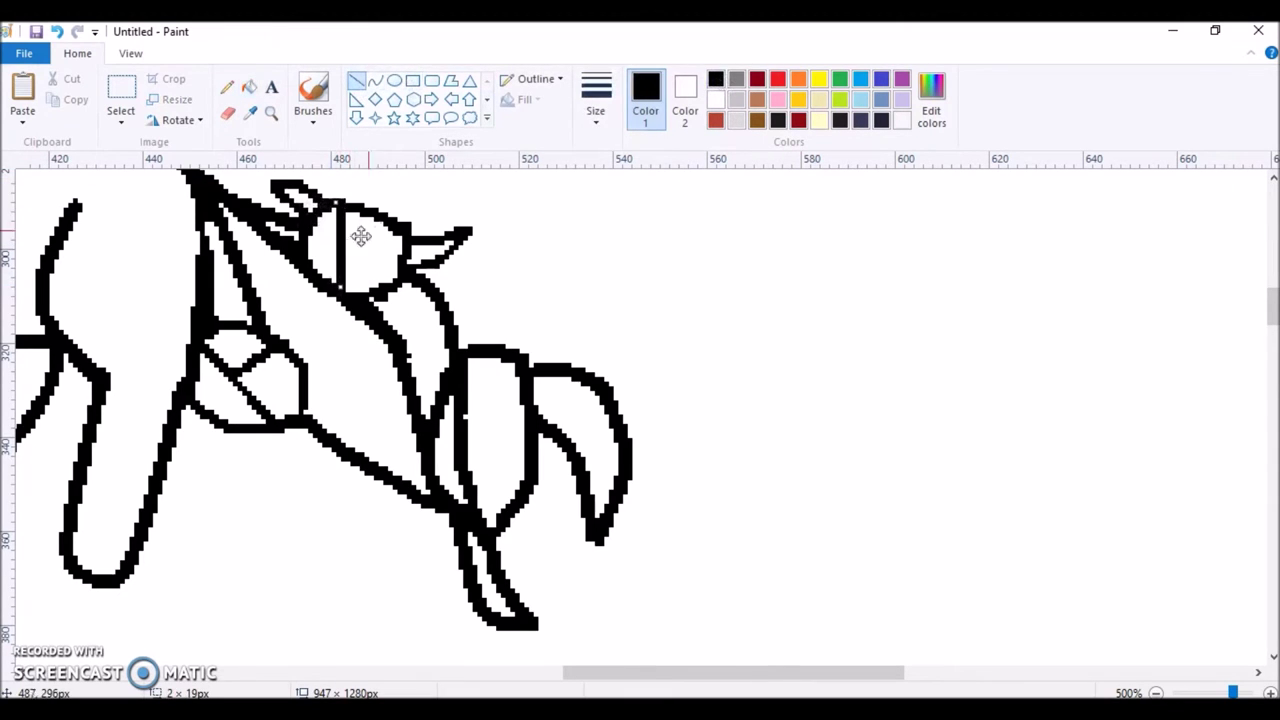
{"action": "left_click_drag", "start_coordinate": [395, 228], "coordinate": [341, 244]}
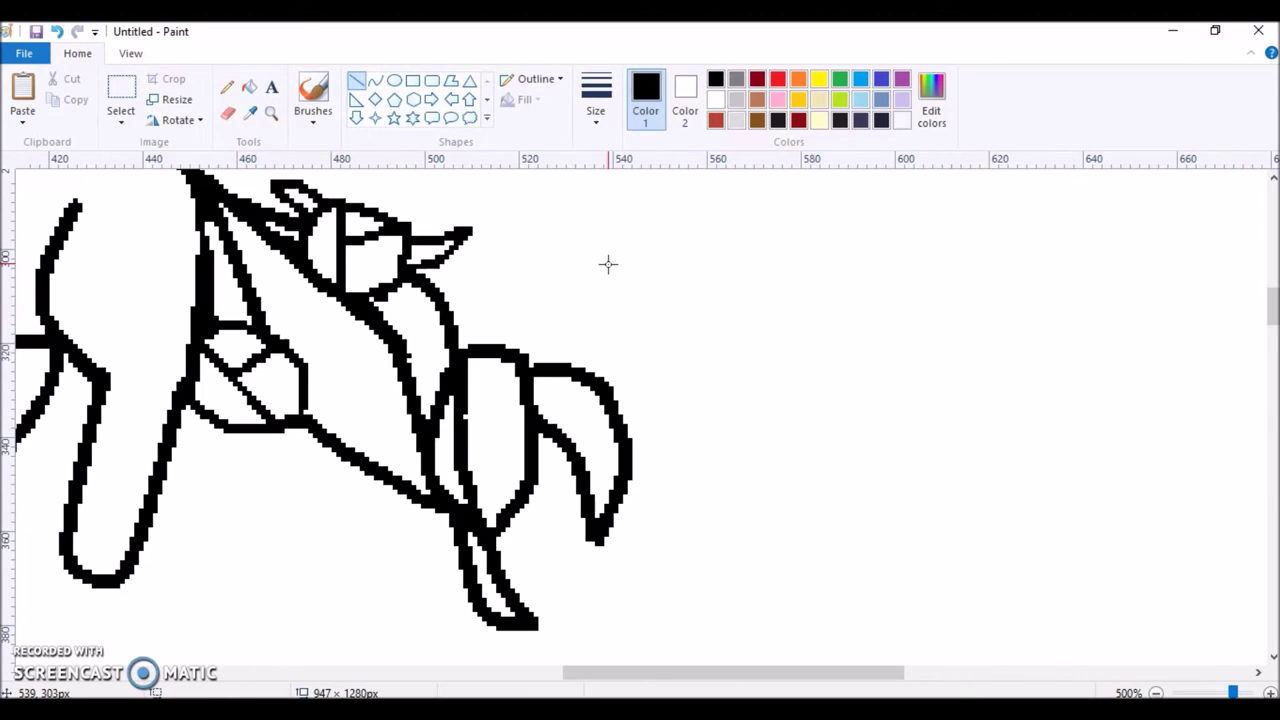
- Draw a small curved spike hanging from the underside of the lower knot and touch up its tip with the pencil
{"action": "left_click", "coordinate": [375, 80]}
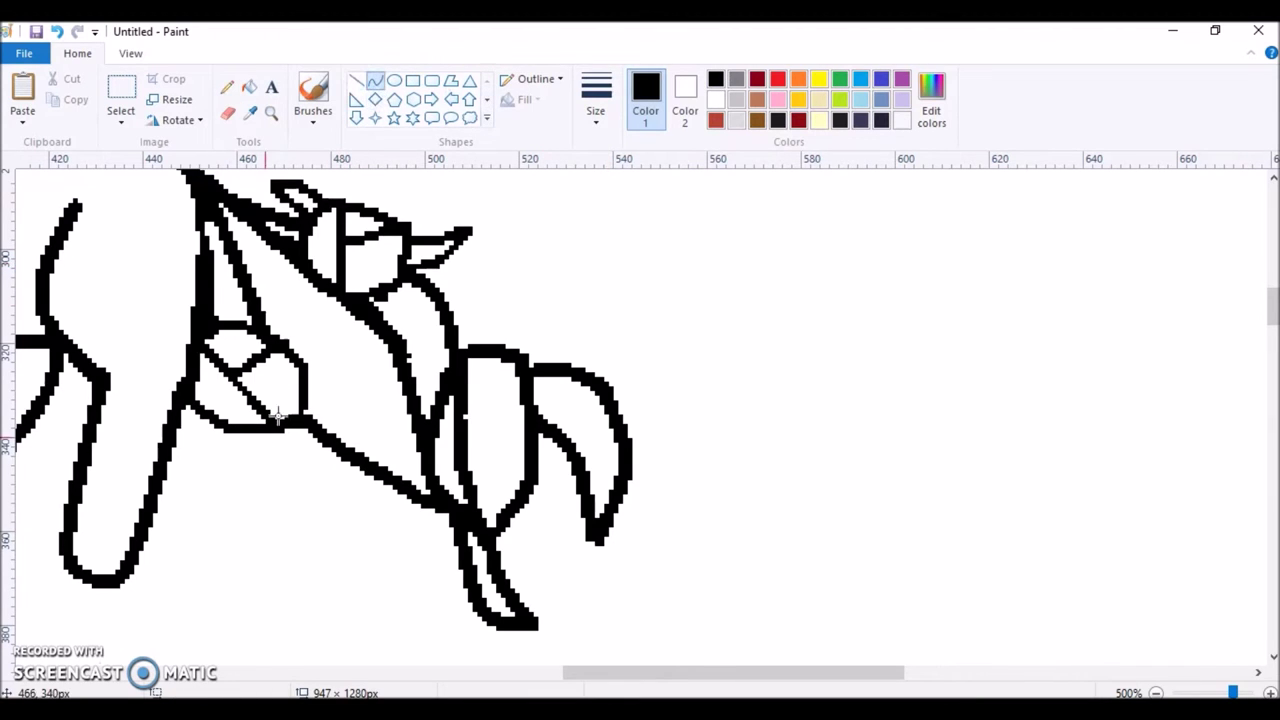
{"action": "mouse_move", "coordinate": [250, 432]}
{"action": "left_mouse_down"}
{"action": "mouse_move", "coordinate": [243, 496]}
{"action": "mouse_move", "coordinate": [277, 469]}
{"action": "mouse_move", "coordinate": [294, 426]}
{"action": "mouse_move", "coordinate": [283, 482]}
{"action": "left_mouse_up"}
{"action": "left_click", "coordinate": [262, 473]}
{"action": "left_click", "coordinate": [326, 521]}
{"action": "left_click", "coordinate": [295, 459]}
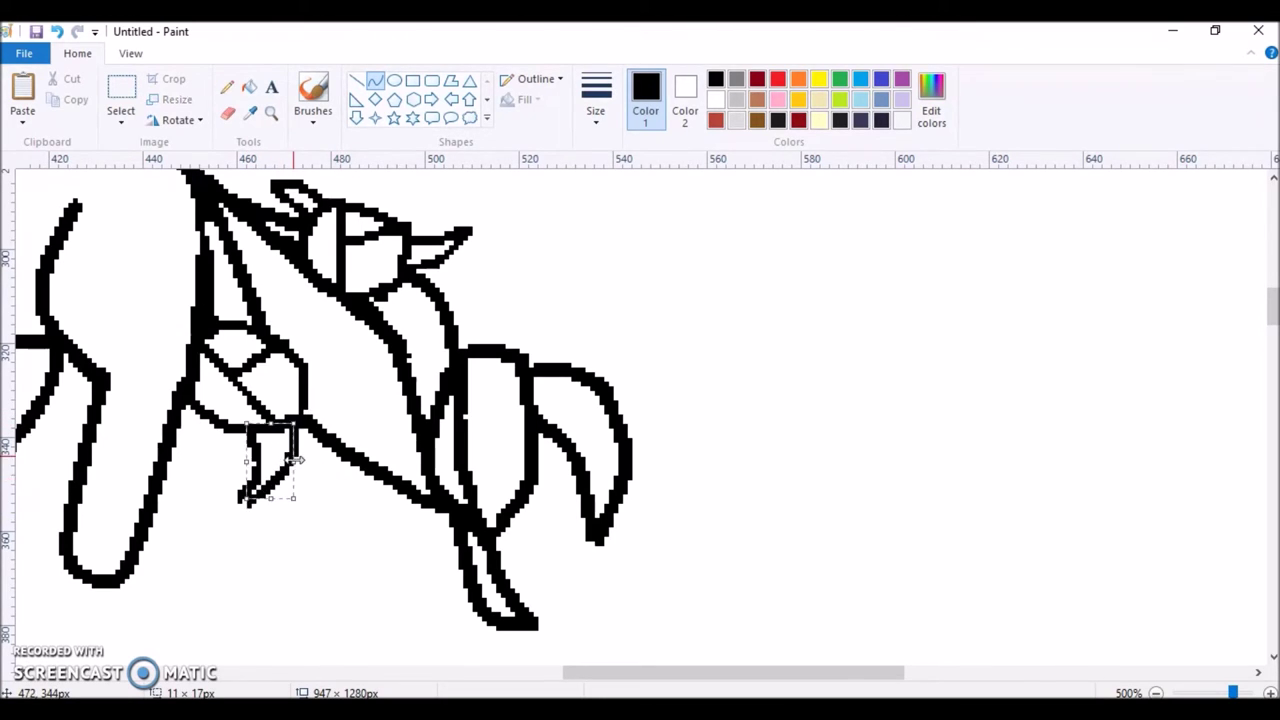
{"action": "left_click", "coordinate": [396, 503]}
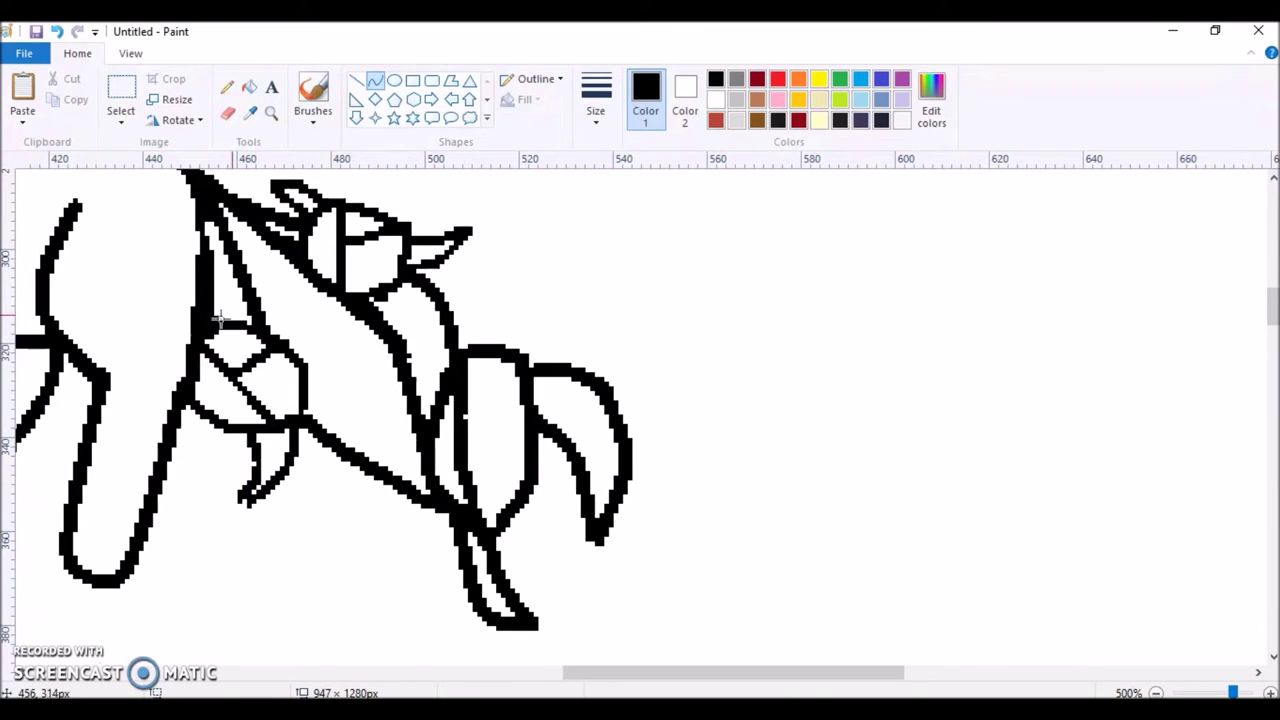
{"action": "left_click", "coordinate": [233, 87]}
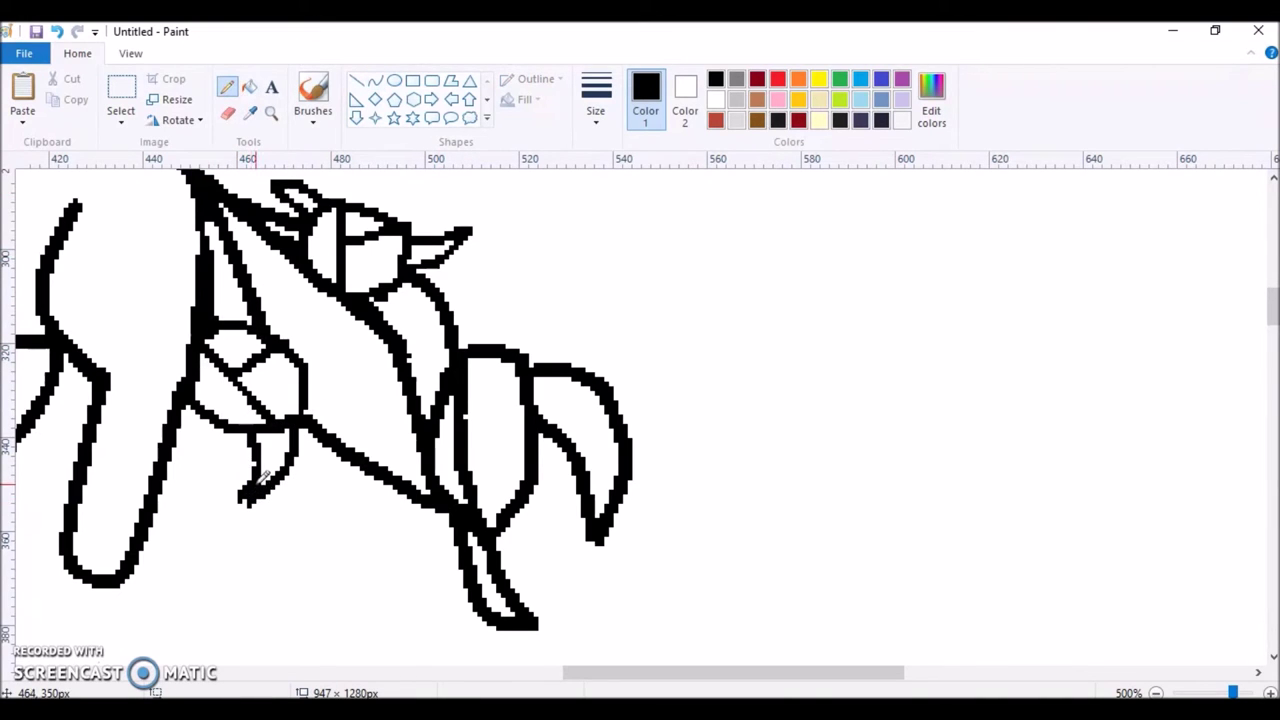
- Draw a thin wire band with curves around the neck base, from the chest to the back, and erase the body outline inside it
{"action": "left_click_drag", "start_coordinate": [586, 673], "coordinate": [465, 632]}
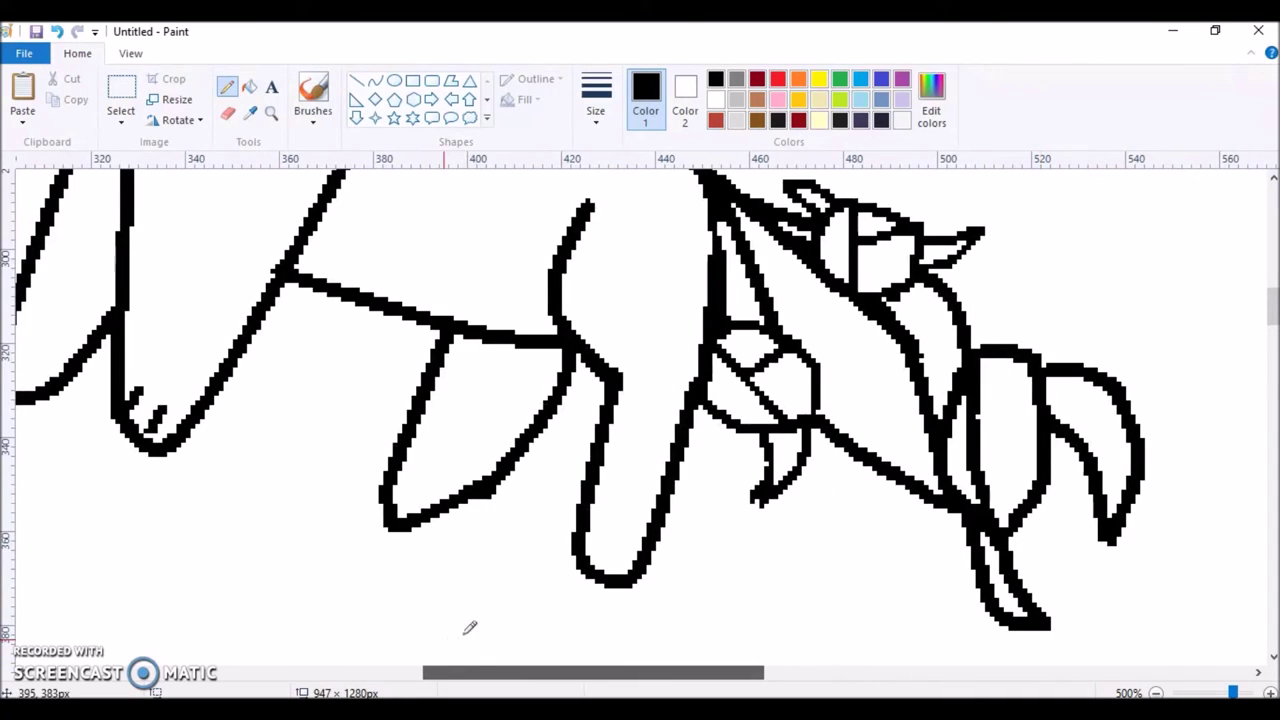
{"action": "mouse_move", "coordinate": [1272, 306]}
{"action": "left_mouse_down"}
{"action": "mouse_move", "coordinate": [1272, 249]}
{"action": "mouse_move", "coordinate": [1272, 294]}
{"action": "mouse_move", "coordinate": [1272, 283]}
{"action": "left_mouse_up"}
{"action": "left_click", "coordinate": [374, 80]}
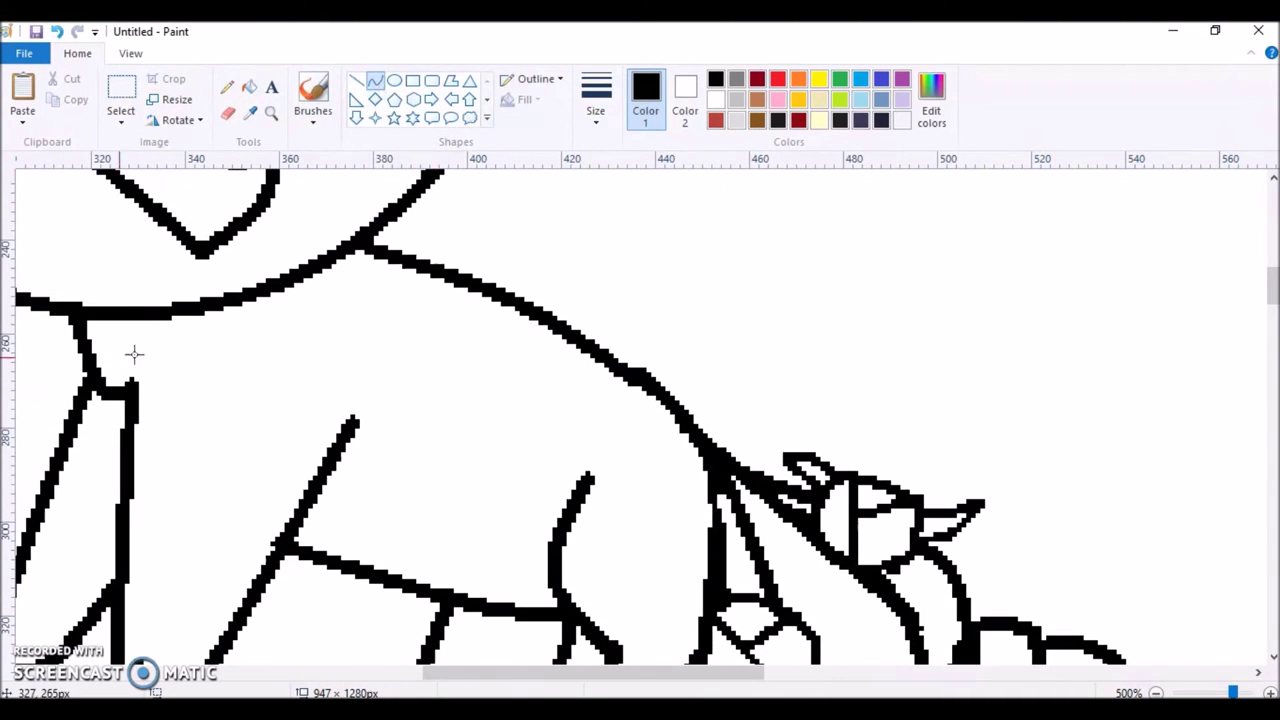
{"action": "left_click_drag", "start_coordinate": [83, 365], "coordinate": [474, 279]}
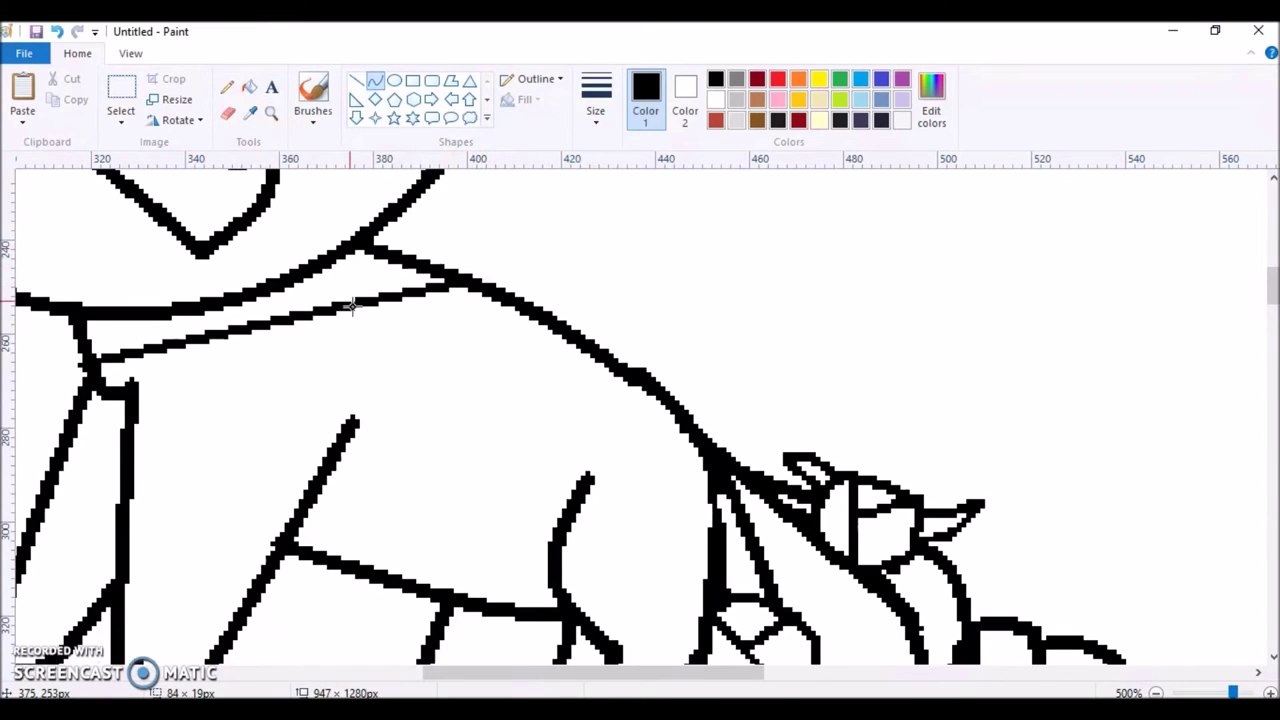
{"action": "left_click_drag", "start_coordinate": [351, 304], "coordinate": [349, 327]}
{"action": "left_click_drag", "start_coordinate": [500, 288], "coordinate": [398, 226]}
{"action": "left_click", "coordinate": [451, 229]}
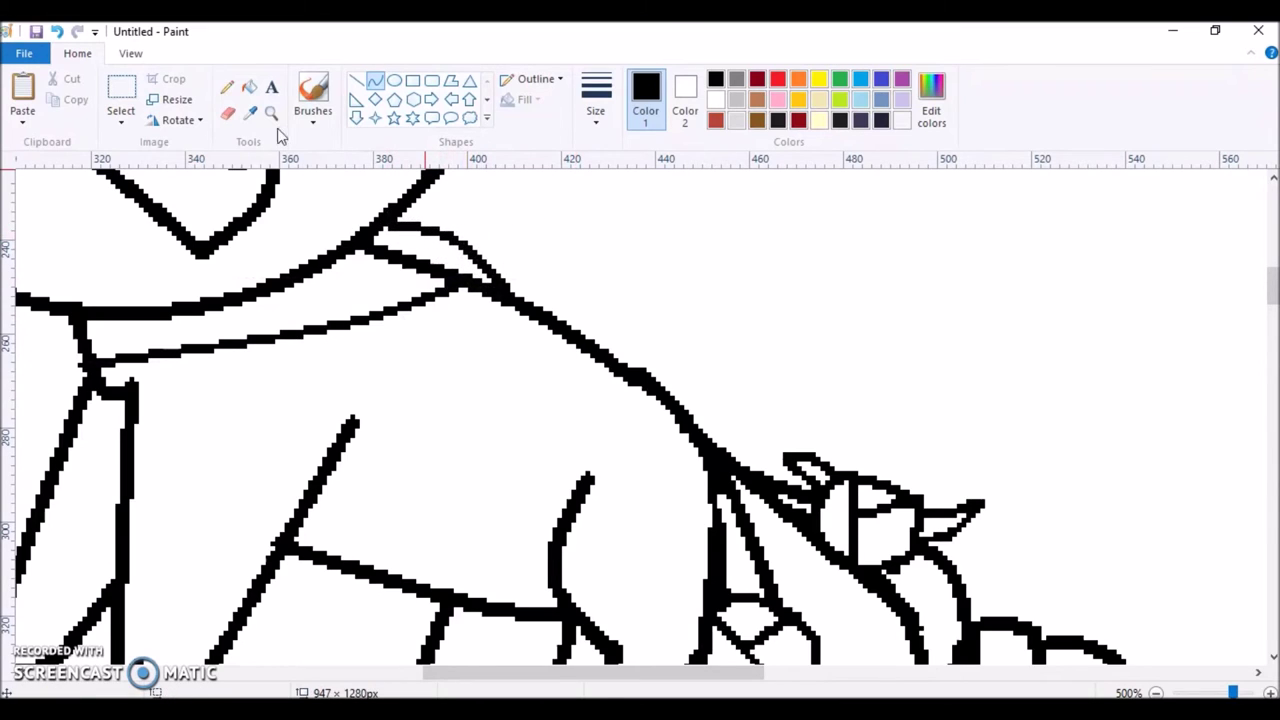
{"action": "left_click", "coordinate": [228, 113]}
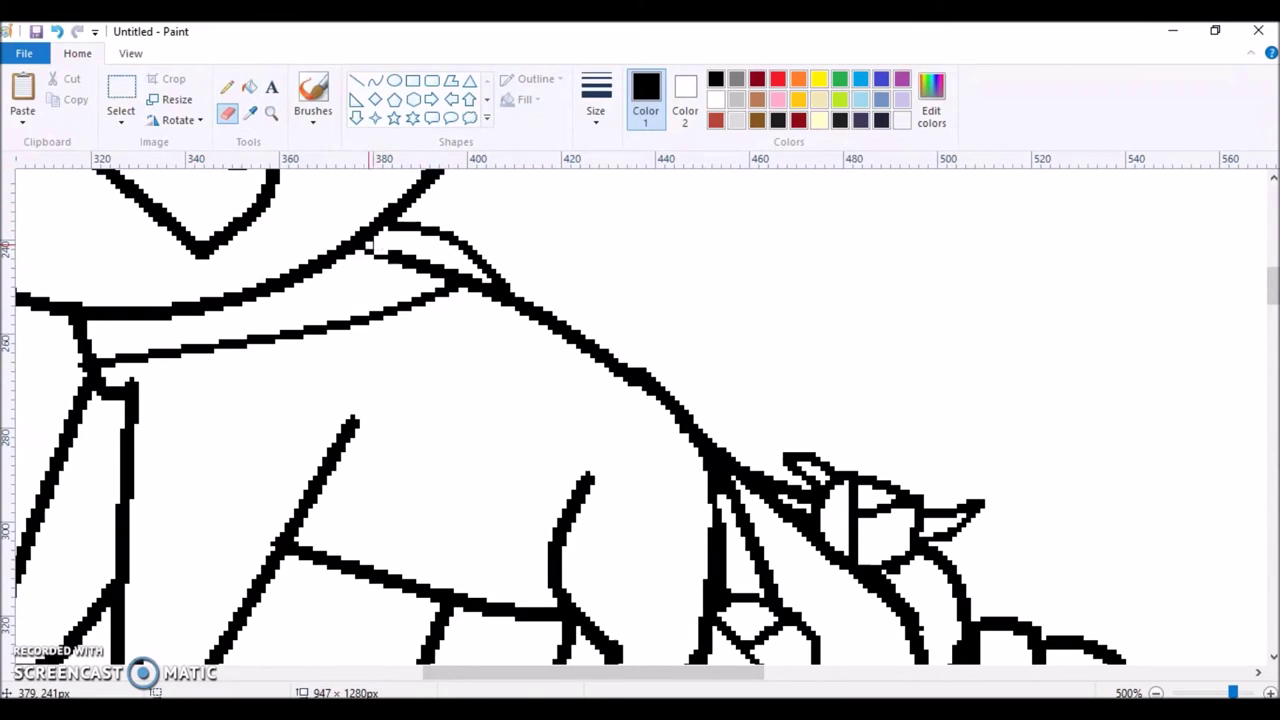
{"action": "mouse_move", "coordinate": [392, 259]}
{"action": "left_mouse_down"}
{"action": "mouse_move", "coordinate": [440, 278]}
{"action": "mouse_move", "coordinate": [451, 269]}
{"action": "left_mouse_up"}
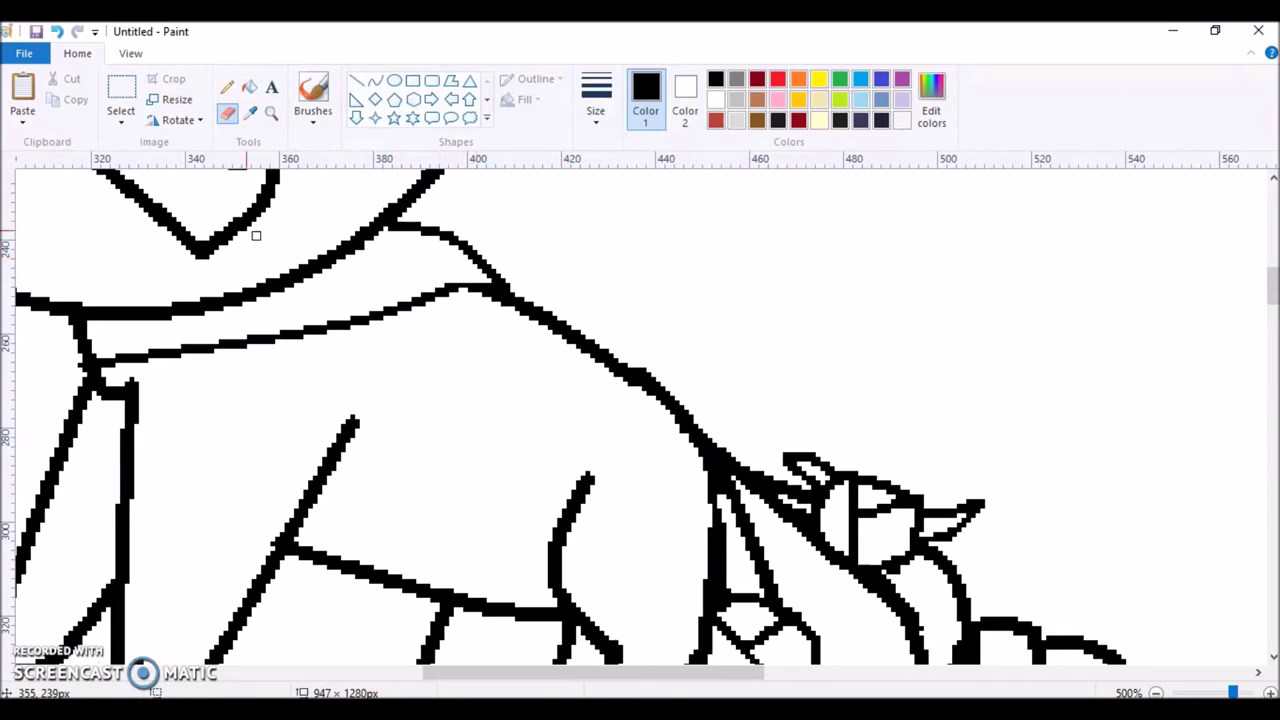
- Close the band's front end with a short curve up to the chin and erase the chest line inside it
{"action": "left_click", "coordinate": [374, 80]}
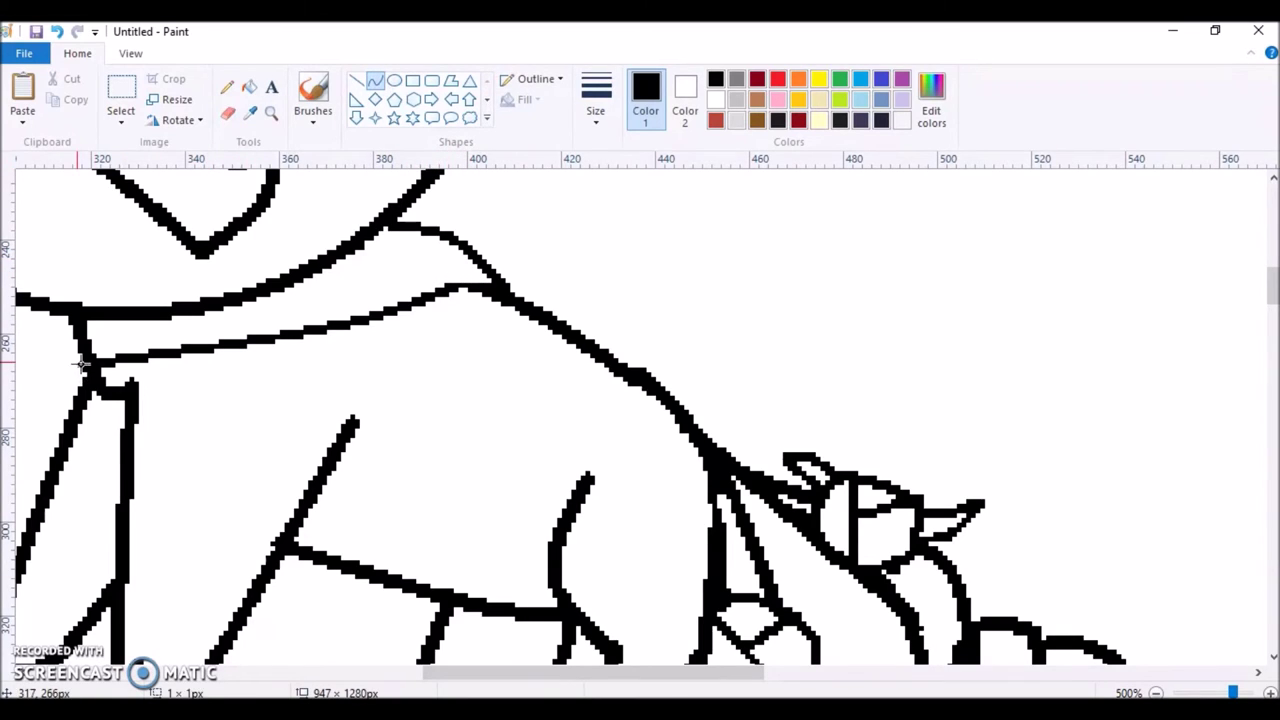
{"action": "mouse_move", "coordinate": [81, 364]}
{"action": "left_mouse_down"}
{"action": "mouse_move", "coordinate": [51, 308]}
{"action": "mouse_move", "coordinate": [53, 359]}
{"action": "left_mouse_up"}
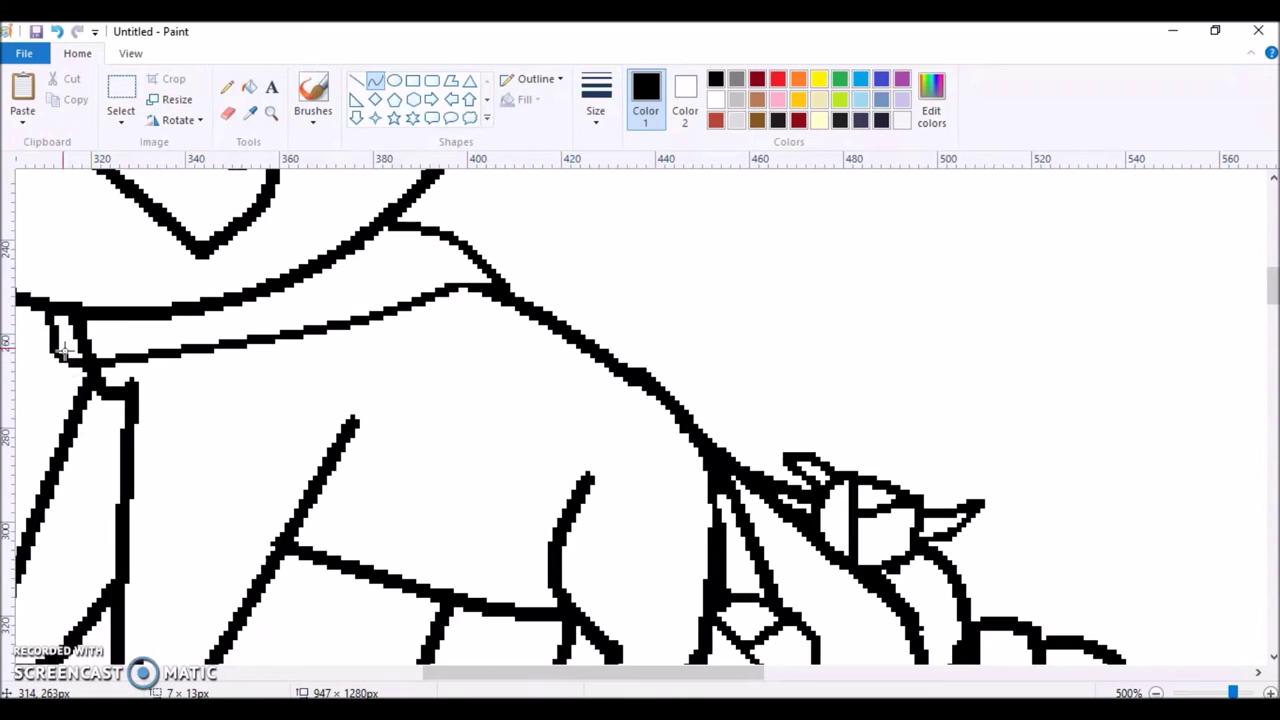
{"action": "left_click", "coordinate": [64, 351]}
{"action": "left_click", "coordinate": [230, 114]}
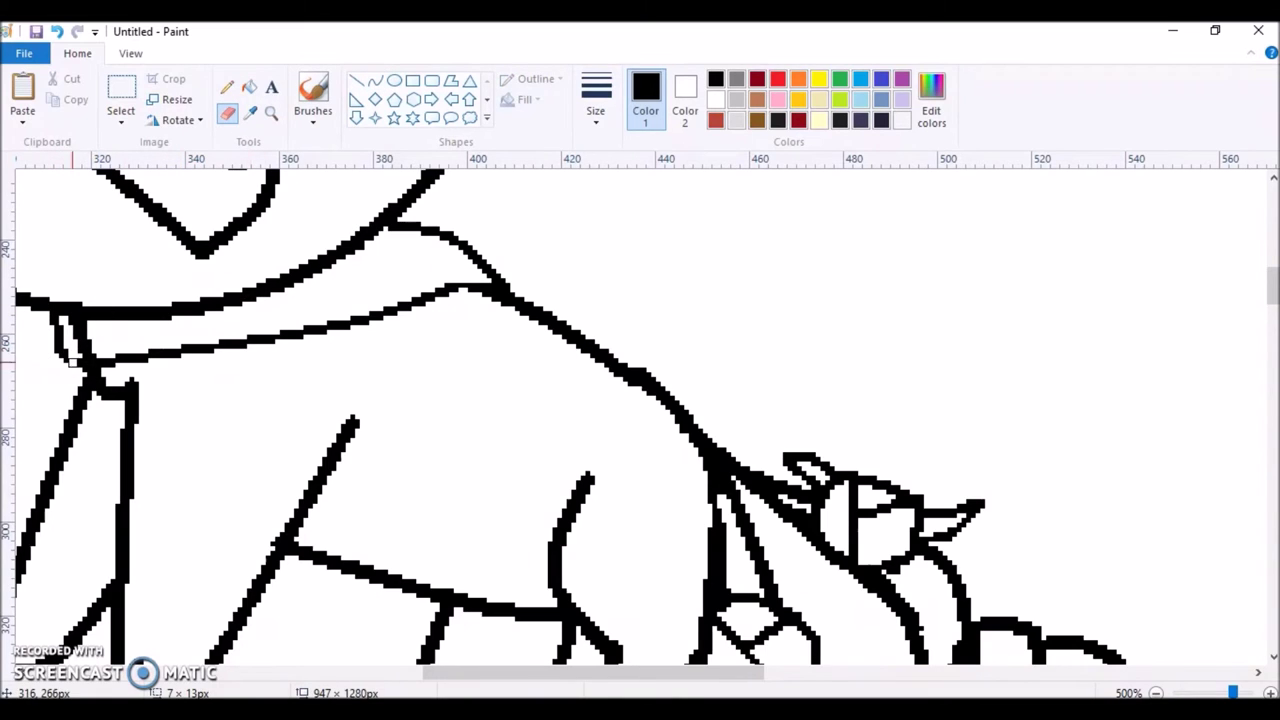
{"action": "left_click_drag", "start_coordinate": [96, 352], "coordinate": [72, 327]}
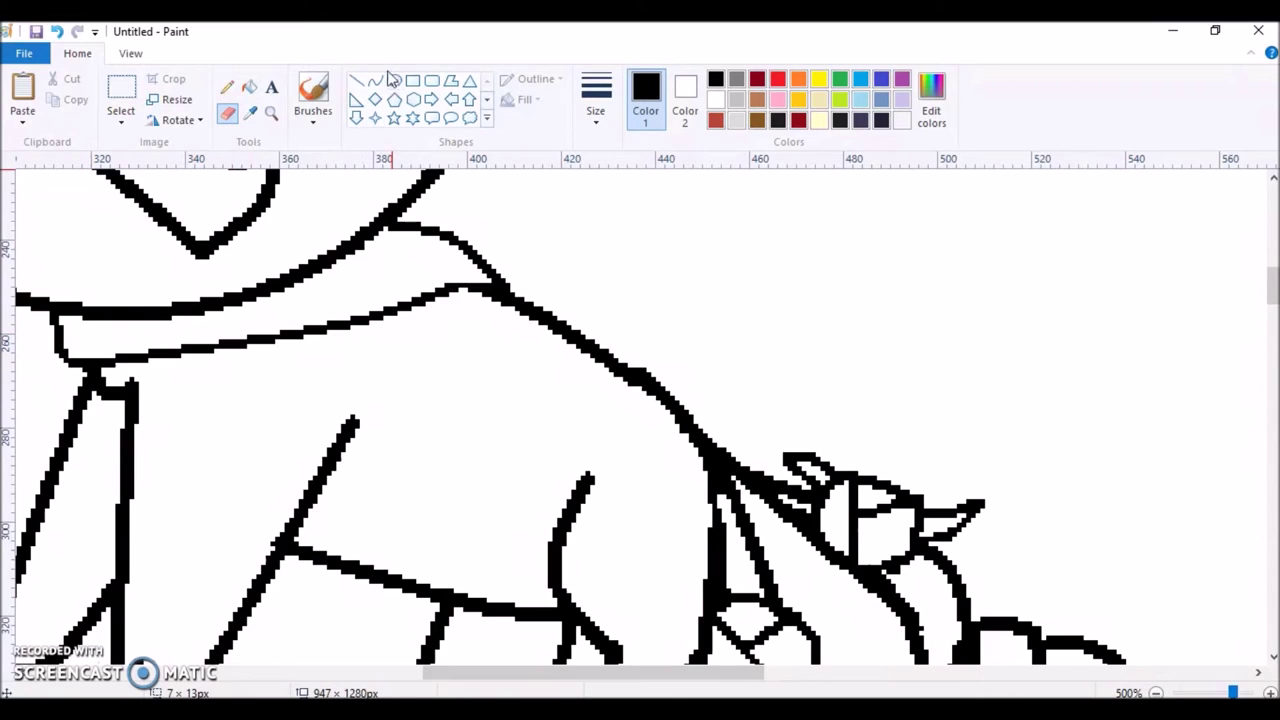
- Outline a round knot where the neck band meets the back and clear the lines inside it with the eraser and white fill
{"action": "left_click", "coordinate": [227, 87]}
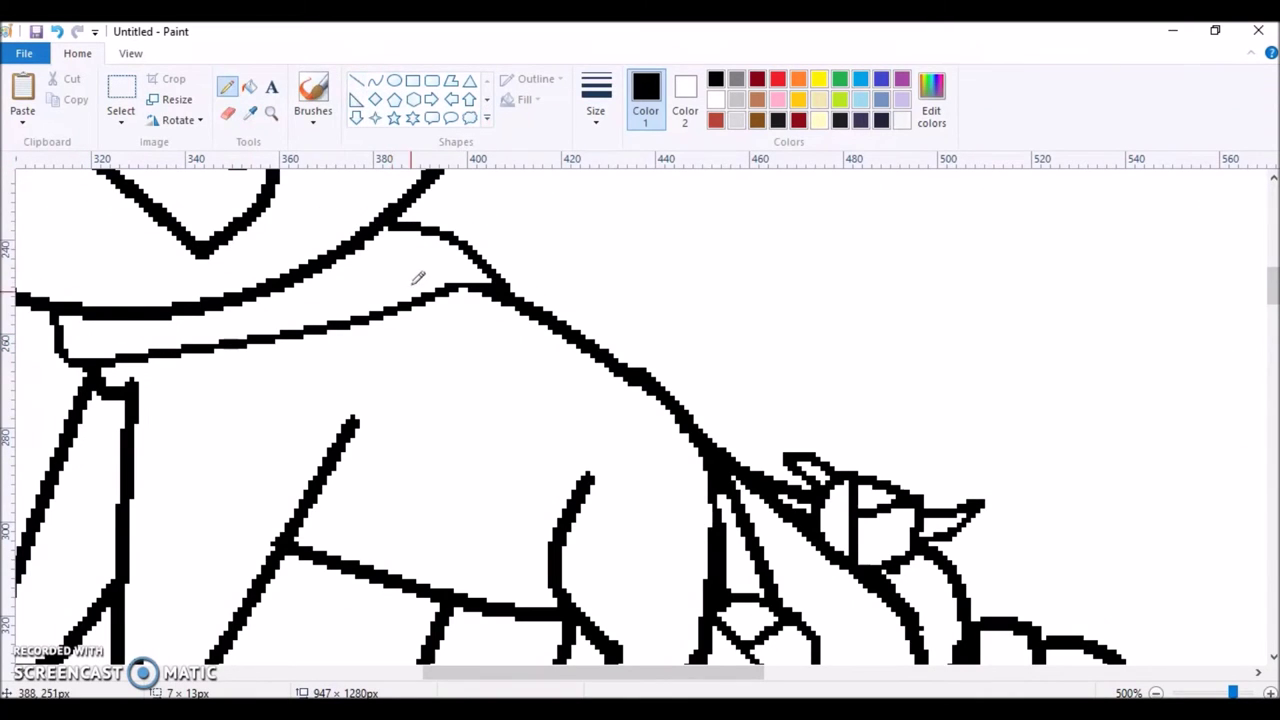
{"action": "mouse_move", "coordinate": [405, 324]}
{"action": "left_mouse_down"}
{"action": "mouse_move", "coordinate": [386, 281]}
{"action": "mouse_move", "coordinate": [425, 245]}
{"action": "mouse_move", "coordinate": [480, 237]}
{"action": "mouse_move", "coordinate": [525, 283]}
{"action": "mouse_move", "coordinate": [483, 357]}
{"action": "mouse_move", "coordinate": [443, 358]}
{"action": "mouse_move", "coordinate": [399, 315]}
{"action": "left_mouse_up"}
{"action": "left_click", "coordinate": [228, 113]}
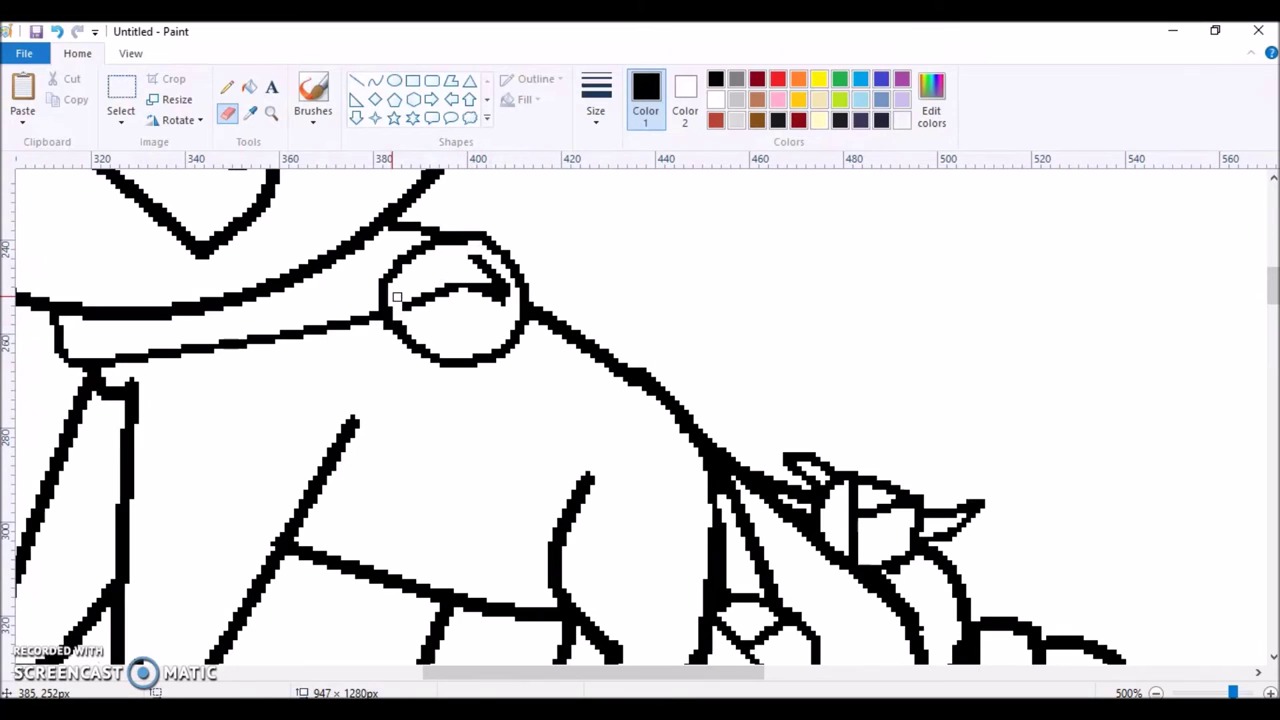
{"action": "left_click", "coordinate": [716, 100]}
{"action": "left_click", "coordinate": [249, 87]}
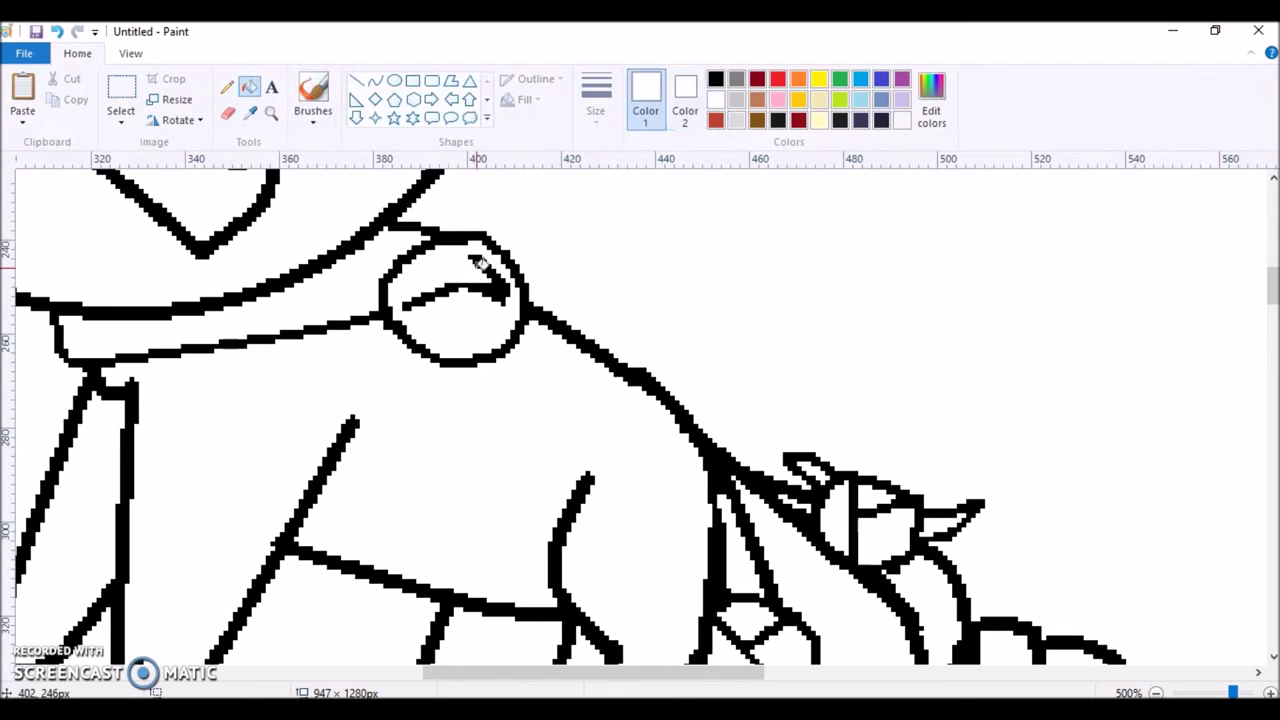
{"action": "left_click", "coordinate": [496, 280]}
- Divide the round neck knot with a black diagonal line about 25 × 17 px and a branch about 13 × 11 px
{"action": "left_click", "coordinate": [716, 80]}
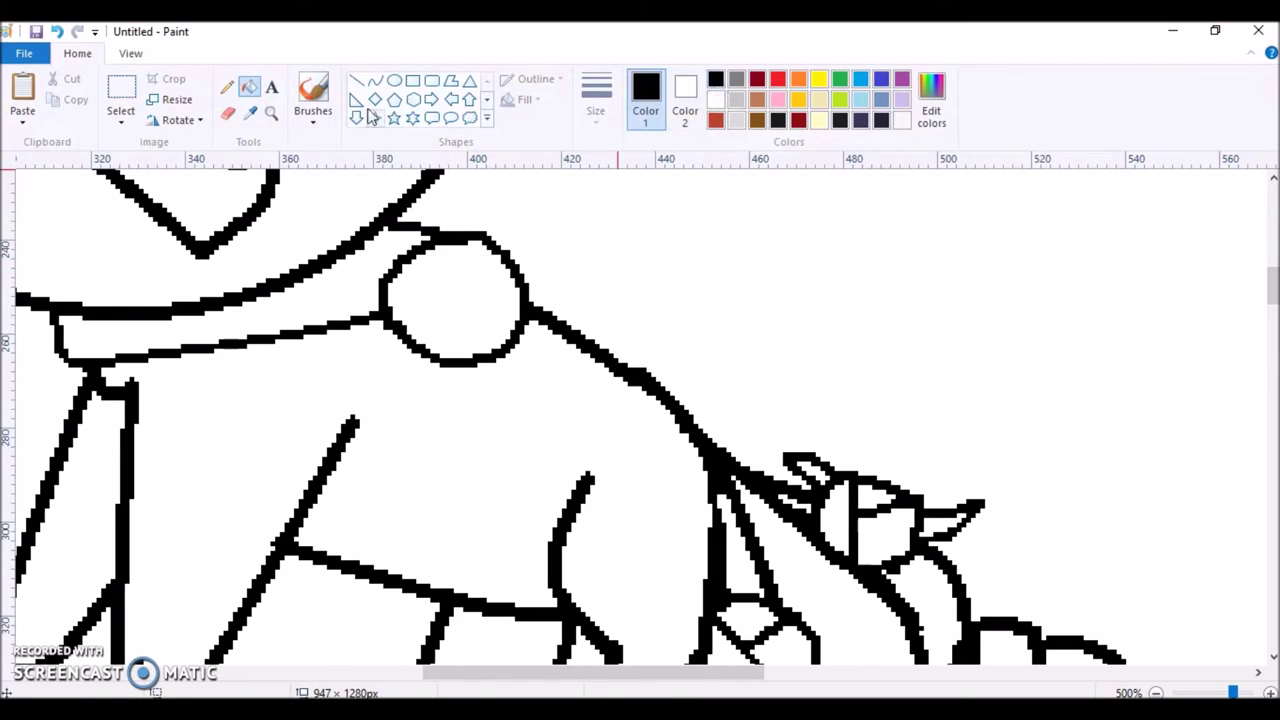
{"action": "left_click", "coordinate": [356, 80]}
{"action": "left_click_drag", "start_coordinate": [398, 264], "coordinate": [510, 340]}
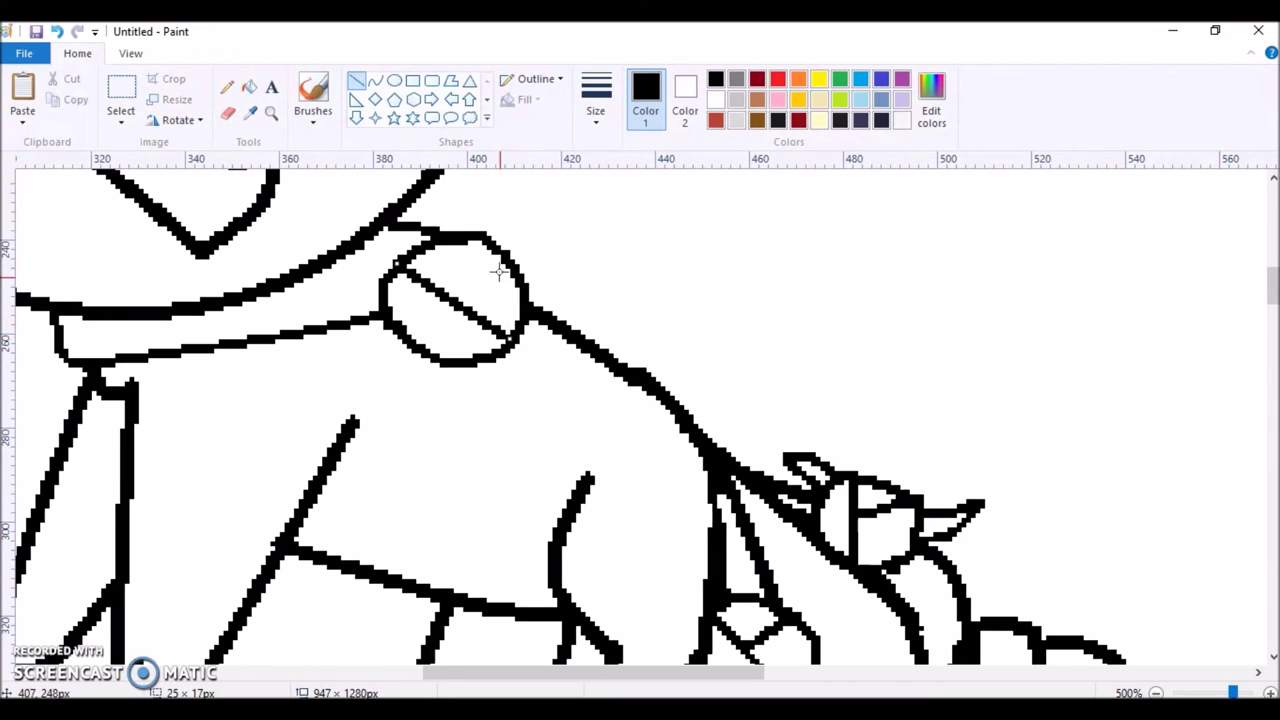
{"action": "left_click_drag", "start_coordinate": [497, 250], "coordinate": [443, 292]}
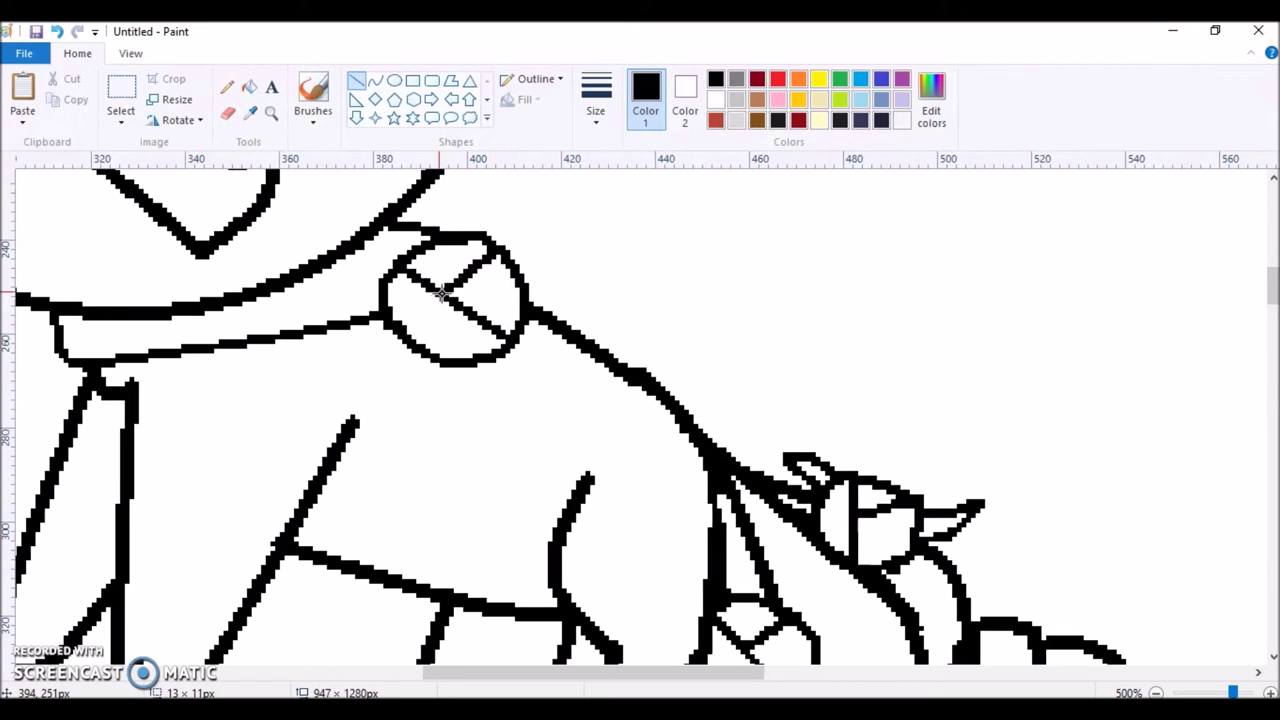
- Draw two small pointed spikes with curves on the round neck knot, one on its upper edge and one on its underside
{"action": "left_click", "coordinate": [375, 80]}
{"action": "left_click_drag", "start_coordinate": [486, 236], "coordinate": [522, 216]}
{"action": "left_click_drag", "start_coordinate": [572, 258], "coordinate": [520, 266]}
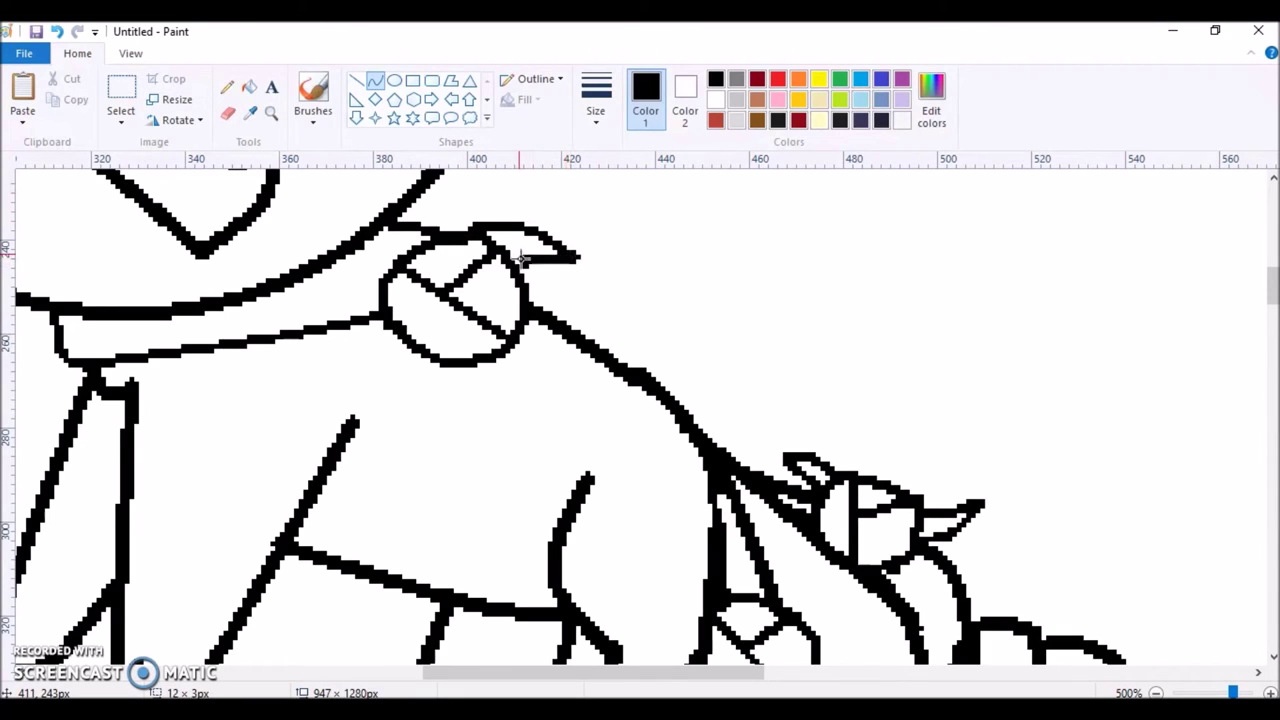
{"action": "mouse_move", "coordinate": [470, 363]}
{"action": "left_mouse_down"}
{"action": "mouse_move", "coordinate": [497, 410]}
{"action": "mouse_move", "coordinate": [434, 362]}
{"action": "mouse_move", "coordinate": [436, 397]}
{"action": "left_mouse_up"}
{"action": "left_click", "coordinate": [482, 394]}
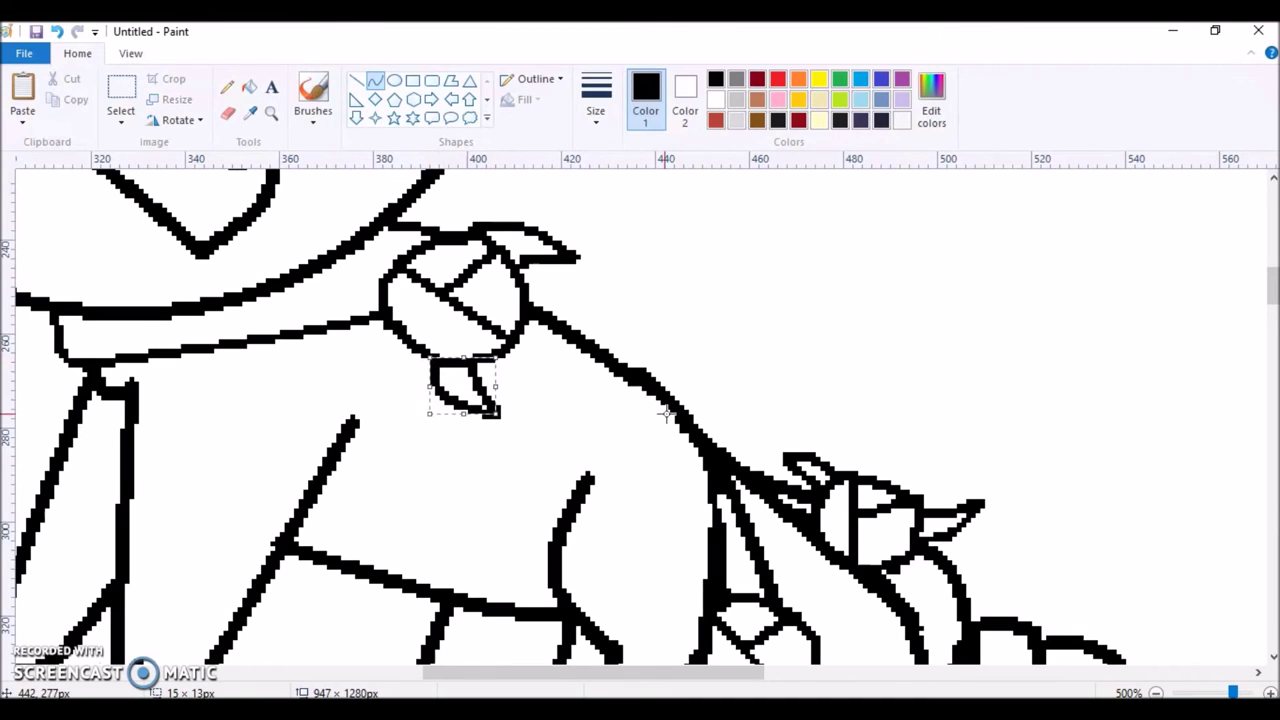
{"action": "left_click", "coordinate": [227, 87]}
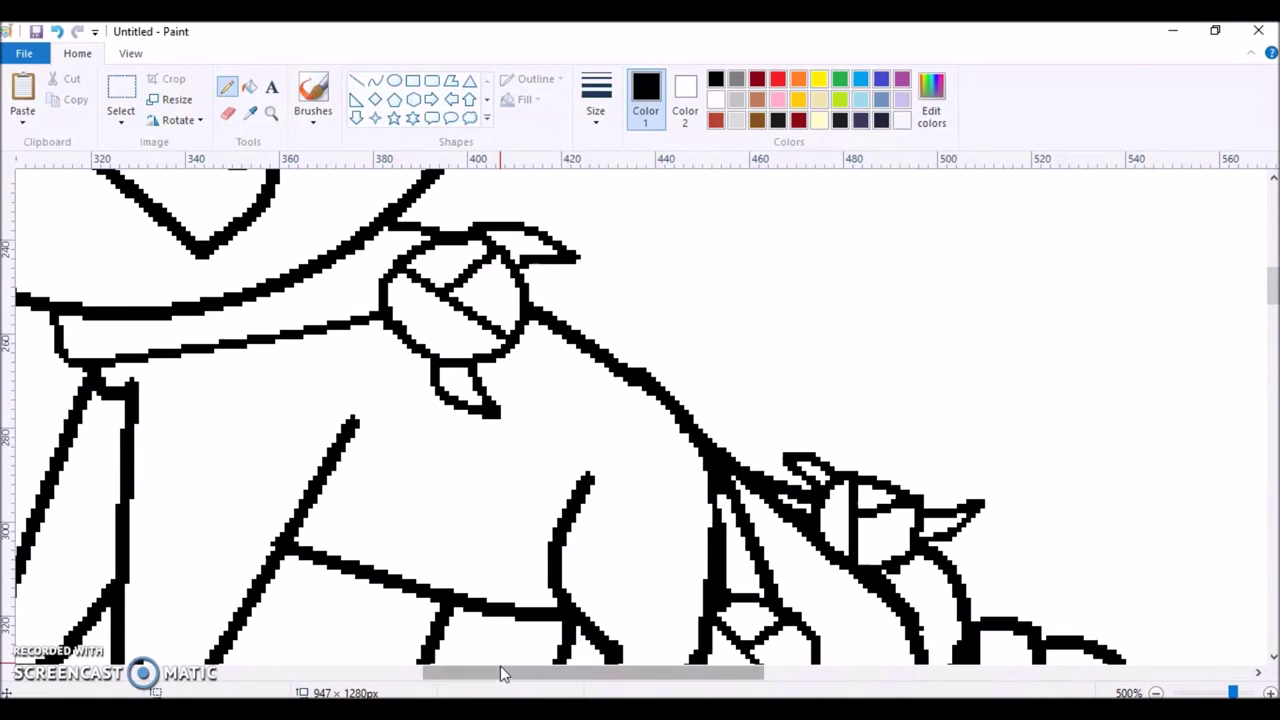
- Draw a partial knot at the neck band's front end under the chin, with a downward spike and a diagonal line across it
{"action": "left_click_drag", "start_coordinate": [500, 671], "coordinate": [386, 671]}
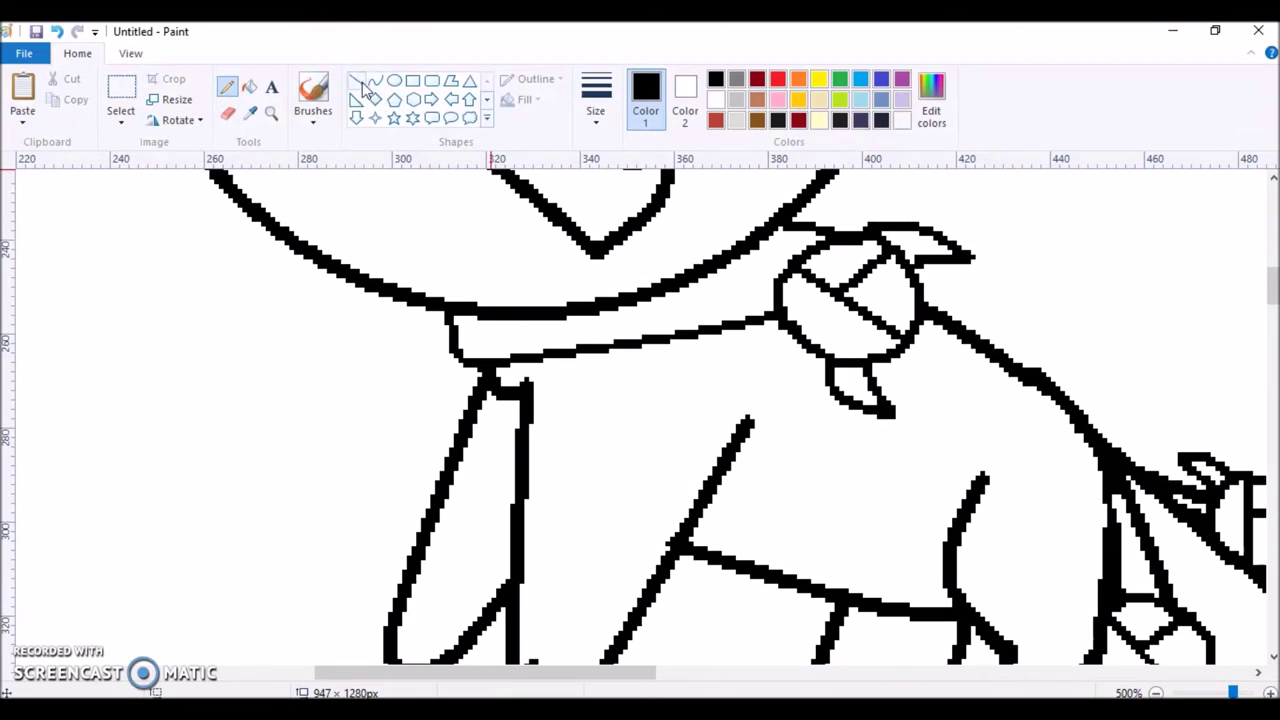
{"action": "mouse_move", "coordinate": [484, 369]}
{"action": "left_mouse_down"}
{"action": "mouse_move", "coordinate": [431, 368]}
{"action": "mouse_move", "coordinate": [416, 313]}
{"action": "left_mouse_up"}
{"action": "mouse_move", "coordinate": [430, 372]}
{"action": "left_mouse_down"}
{"action": "mouse_move", "coordinate": [410, 405]}
{"action": "mouse_move", "coordinate": [438, 402]}
{"action": "mouse_move", "coordinate": [463, 371]}
{"action": "left_mouse_up"}
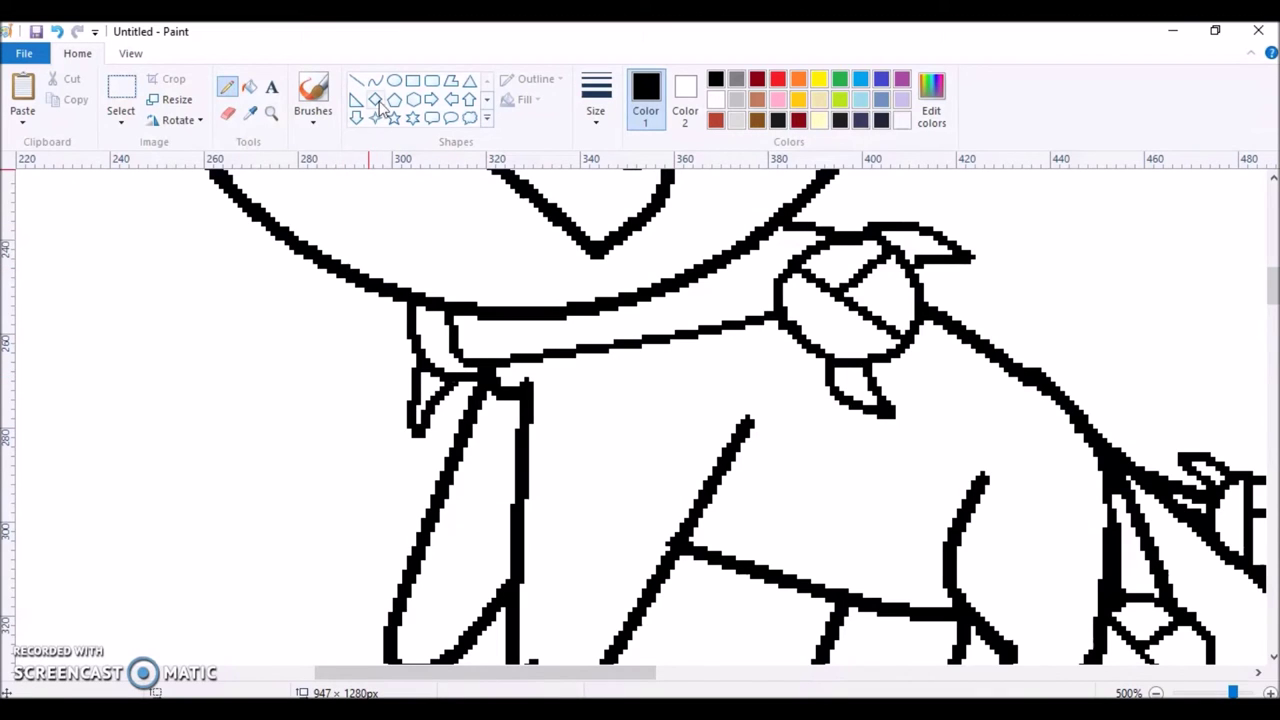
{"action": "left_click", "coordinate": [356, 80]}
{"action": "left_click_drag", "start_coordinate": [412, 328], "coordinate": [456, 350]}
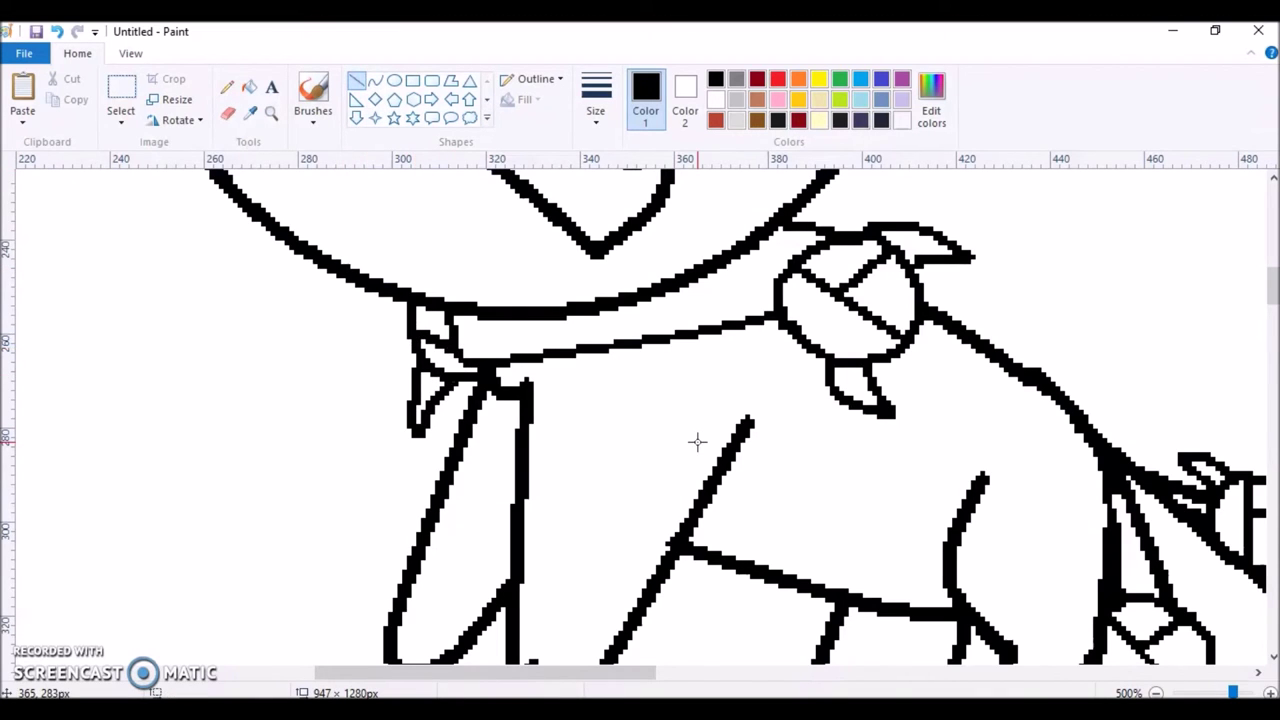
- Zoom out to 200% to view the creature's head together with its neck band and body
{"action": "left_click_drag", "start_coordinate": [1272, 285], "coordinate": [1275, 230]}
{"action": "left_click", "coordinate": [1156, 692]}
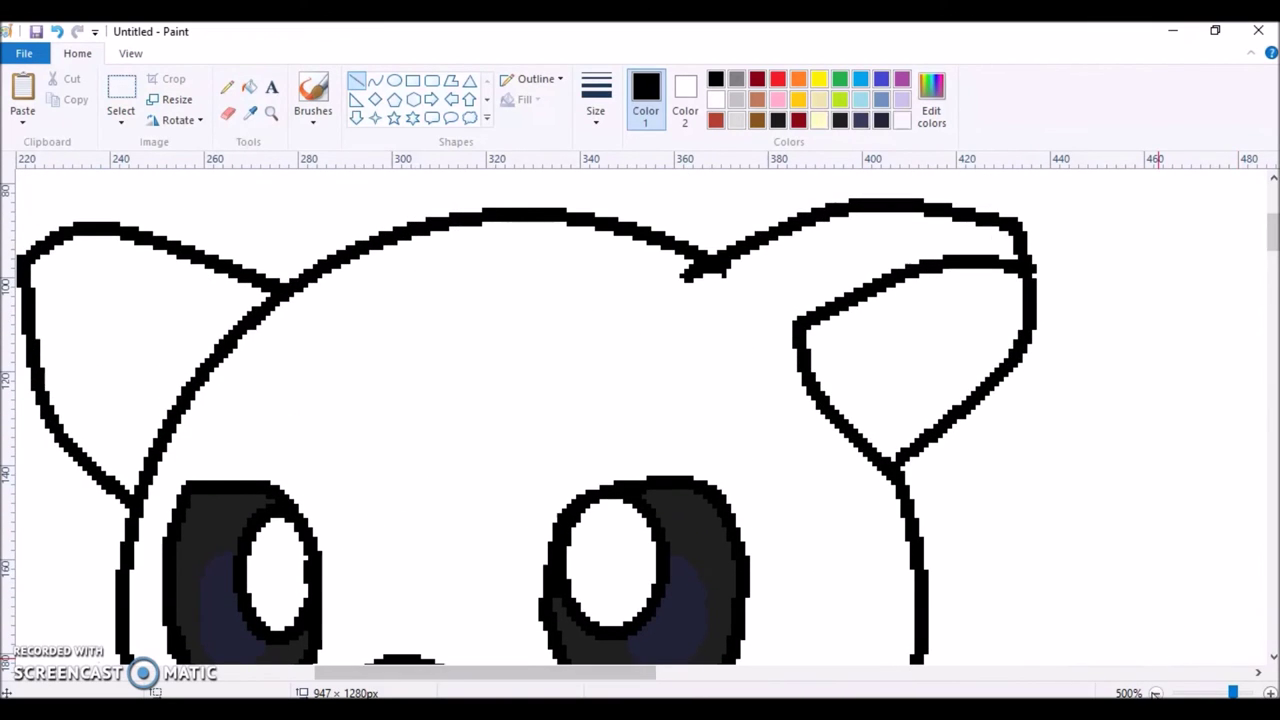
{"action": "left_click", "coordinate": [1156, 692]}
{"action": "left_click", "coordinate": [1156, 692]}
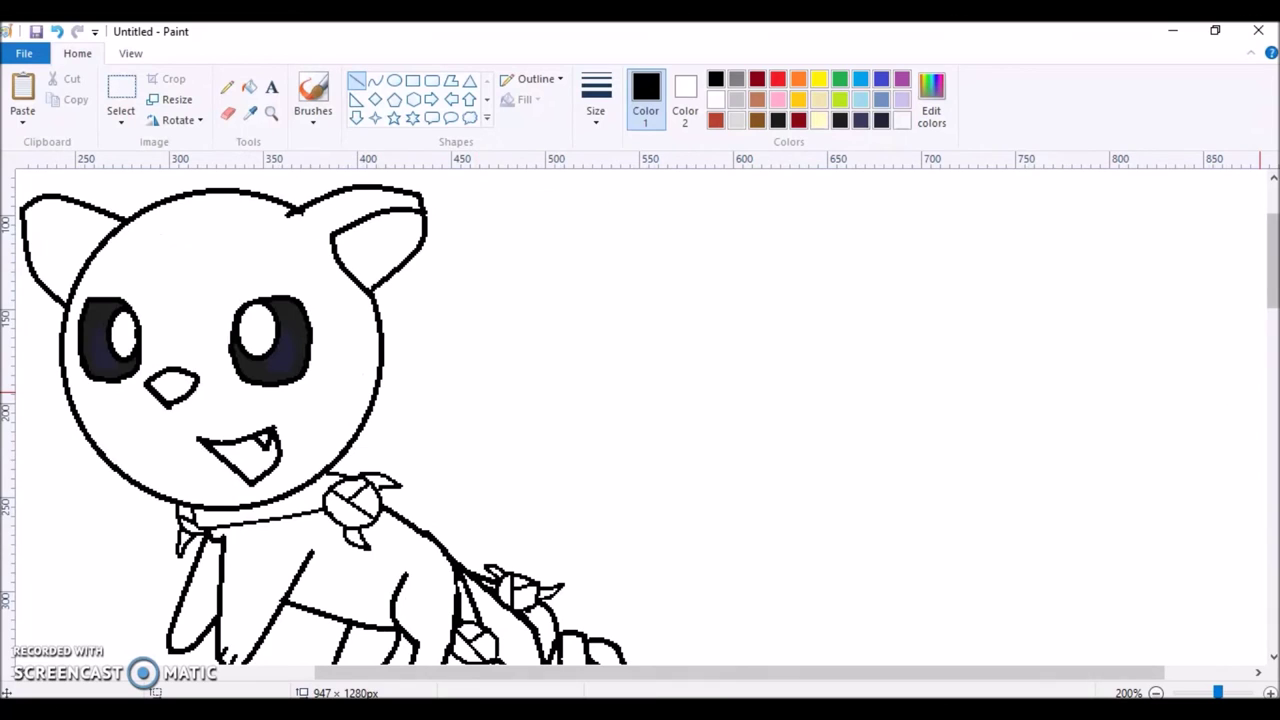
- Draw a curved wire band across the far hind leg, its upper curve about 38 × 17 px, and erase the leg outline inside it
{"action": "left_click_drag", "start_coordinate": [1273, 260], "coordinate": [1273, 298]}
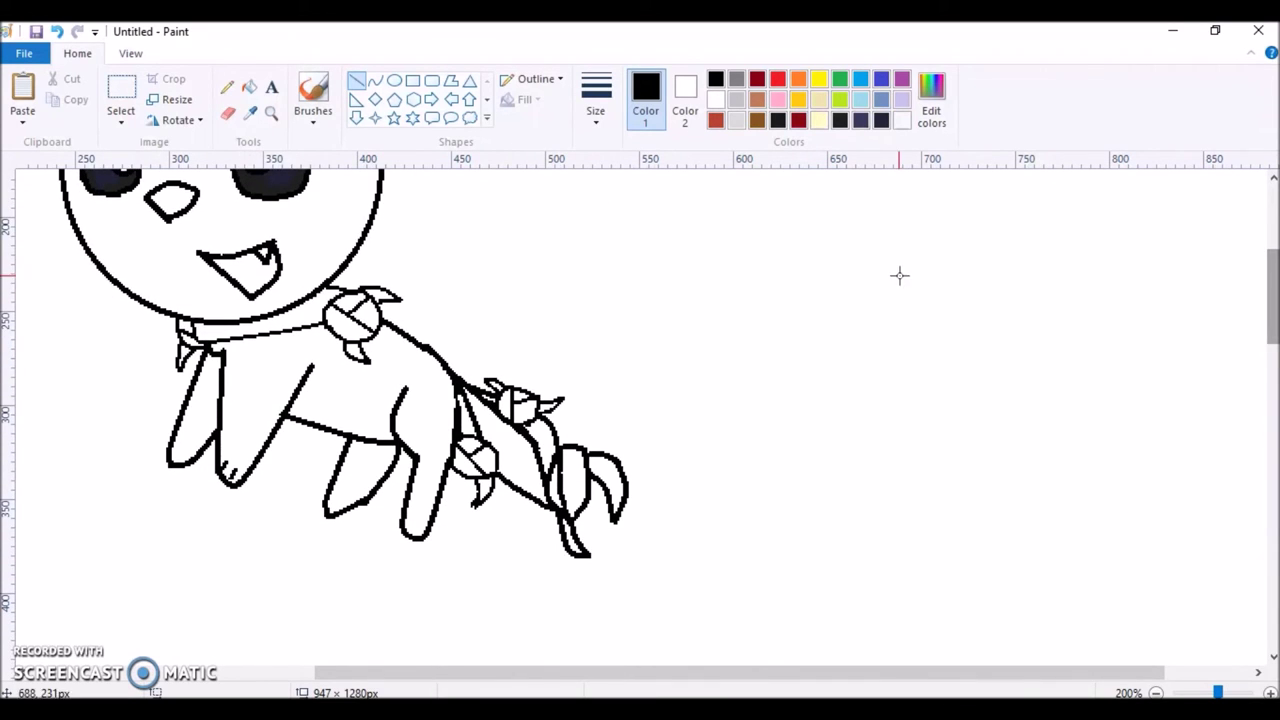
{"action": "left_click", "coordinate": [271, 113]}
{"action": "left_click", "coordinate": [418, 531]}
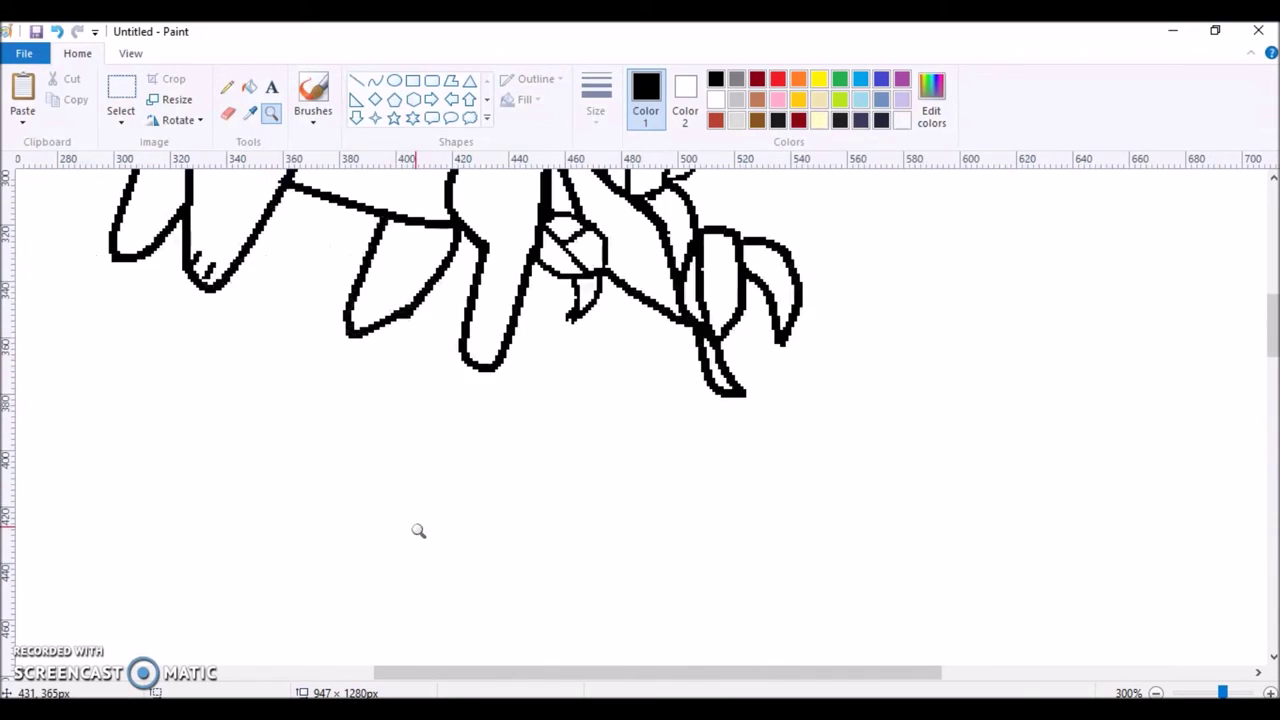
{"action": "left_click", "coordinate": [414, 287]}
{"action": "left_click", "coordinate": [374, 80]}
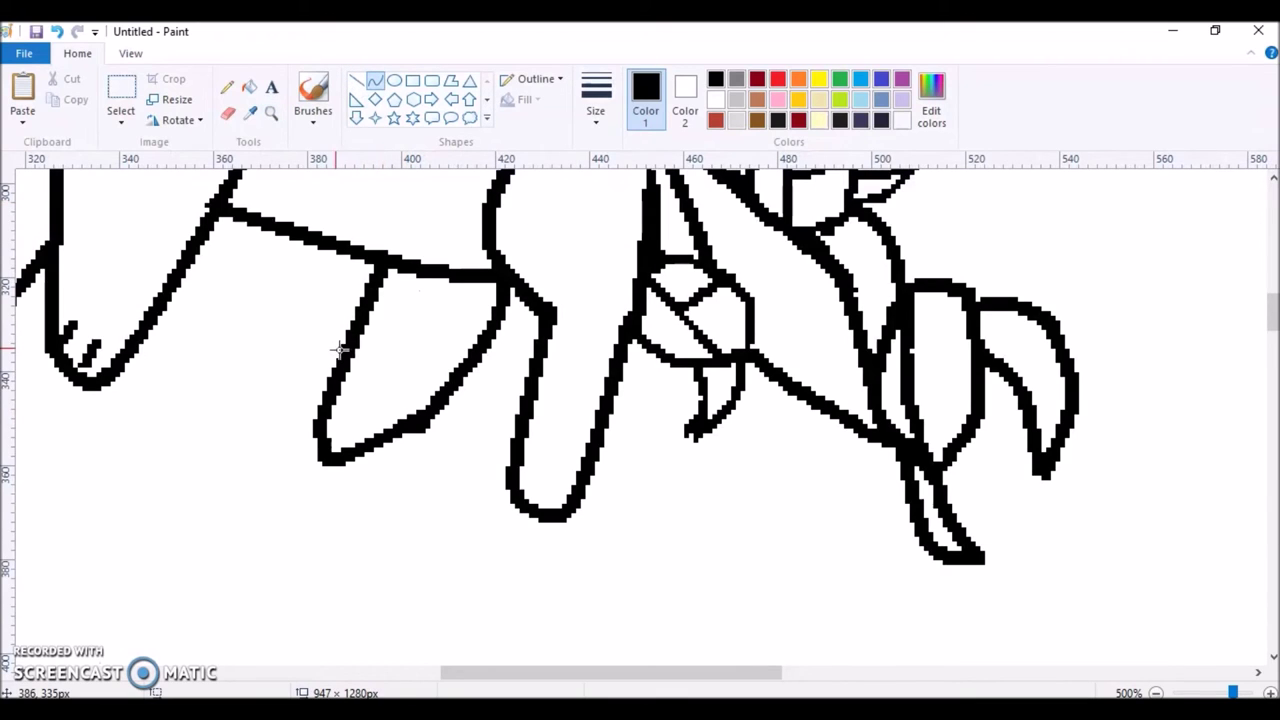
{"action": "left_click_drag", "start_coordinate": [341, 352], "coordinate": [397, 333]}
{"action": "mouse_move", "coordinate": [327, 364]}
{"action": "left_mouse_down"}
{"action": "mouse_move", "coordinate": [508, 289]}
{"action": "mouse_move", "coordinate": [504, 303]}
{"action": "mouse_move", "coordinate": [341, 303]}
{"action": "mouse_move", "coordinate": [330, 289]}
{"action": "left_mouse_up"}
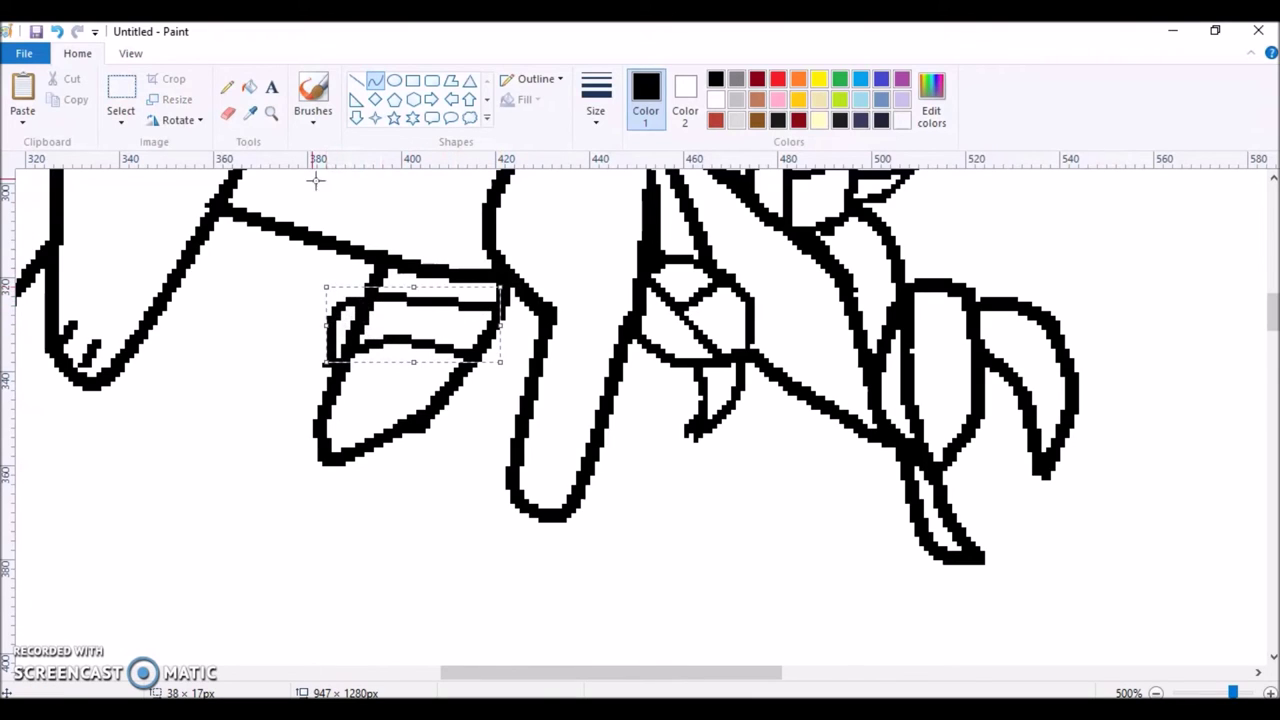
{"action": "left_click", "coordinate": [228, 113]}
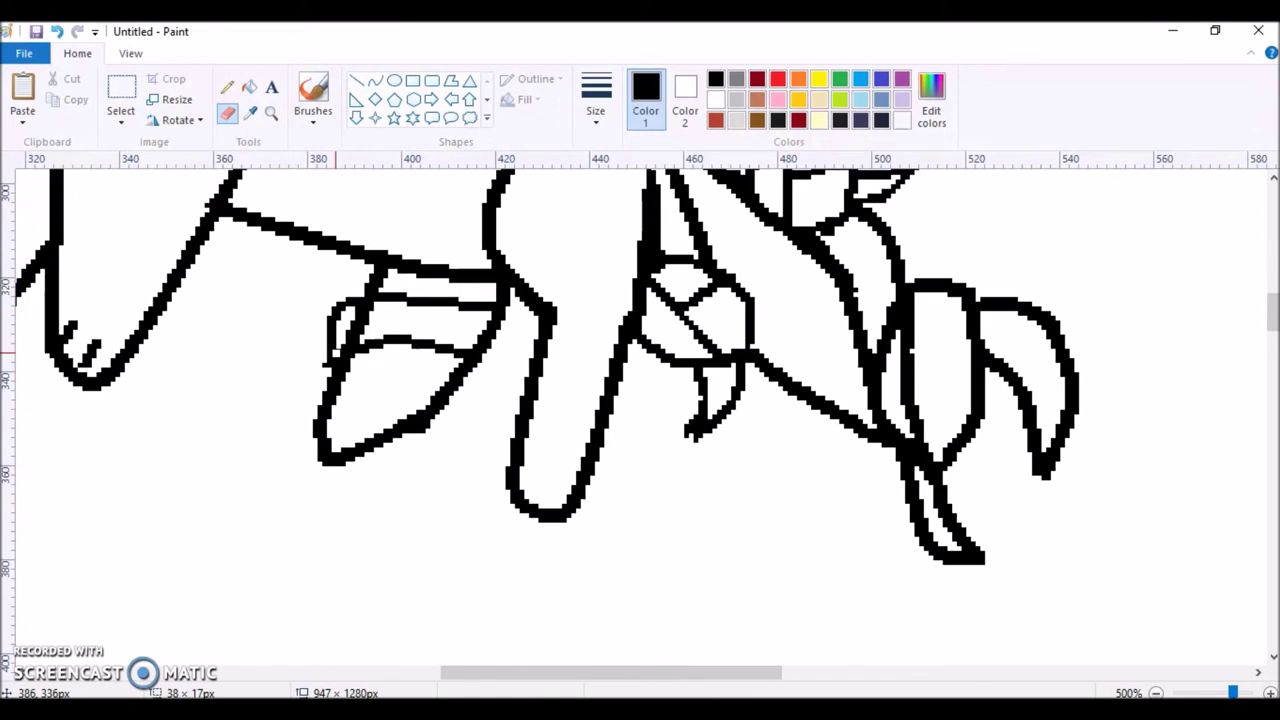
{"action": "left_click_drag", "start_coordinate": [341, 344], "coordinate": [369, 306]}
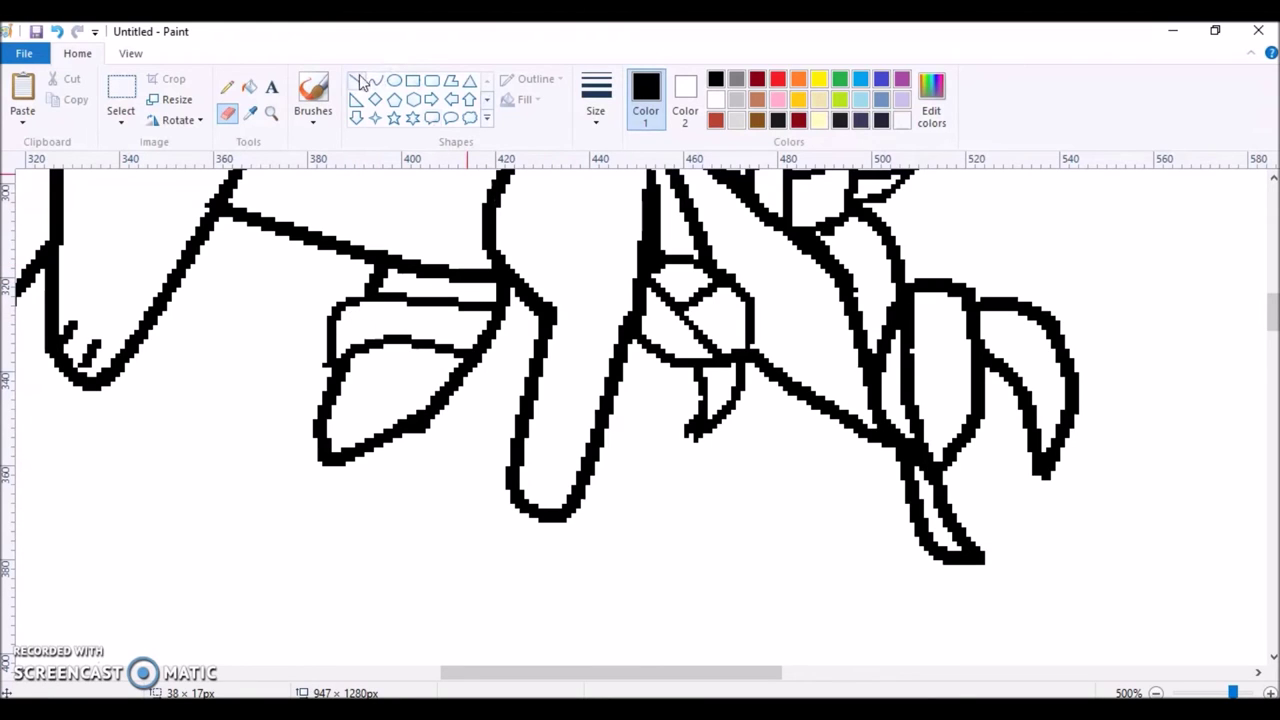
- Pencil a pointed spike with a short diagonal line at the hind leg band's front end, and two toe lines on the near hind foot
{"action": "left_click", "coordinate": [227, 90]}
{"action": "mouse_move", "coordinate": [390, 270]}
{"action": "left_mouse_down"}
{"action": "mouse_move", "coordinate": [332, 284]}
{"action": "mouse_move", "coordinate": [338, 316]}
{"action": "mouse_move", "coordinate": [331, 306]}
{"action": "mouse_move", "coordinate": [315, 318]}
{"action": "mouse_move", "coordinate": [334, 356]}
{"action": "left_mouse_up"}
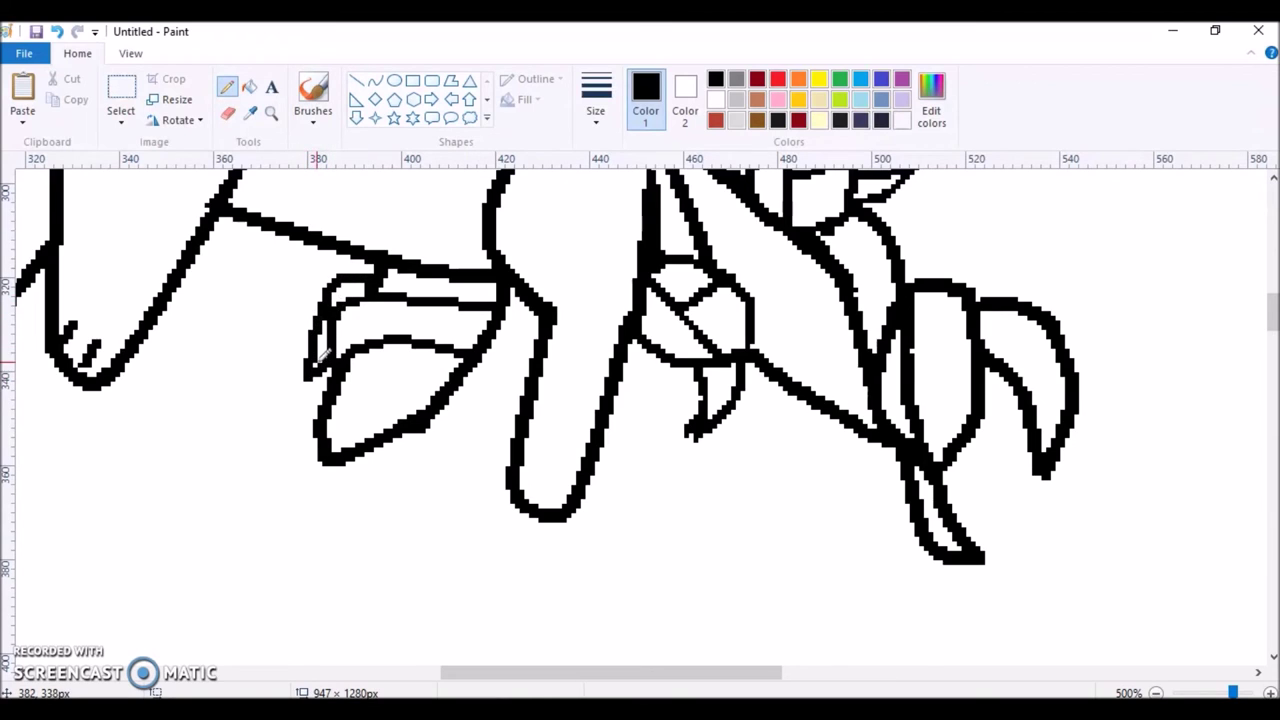
{"action": "left_click", "coordinate": [356, 80]}
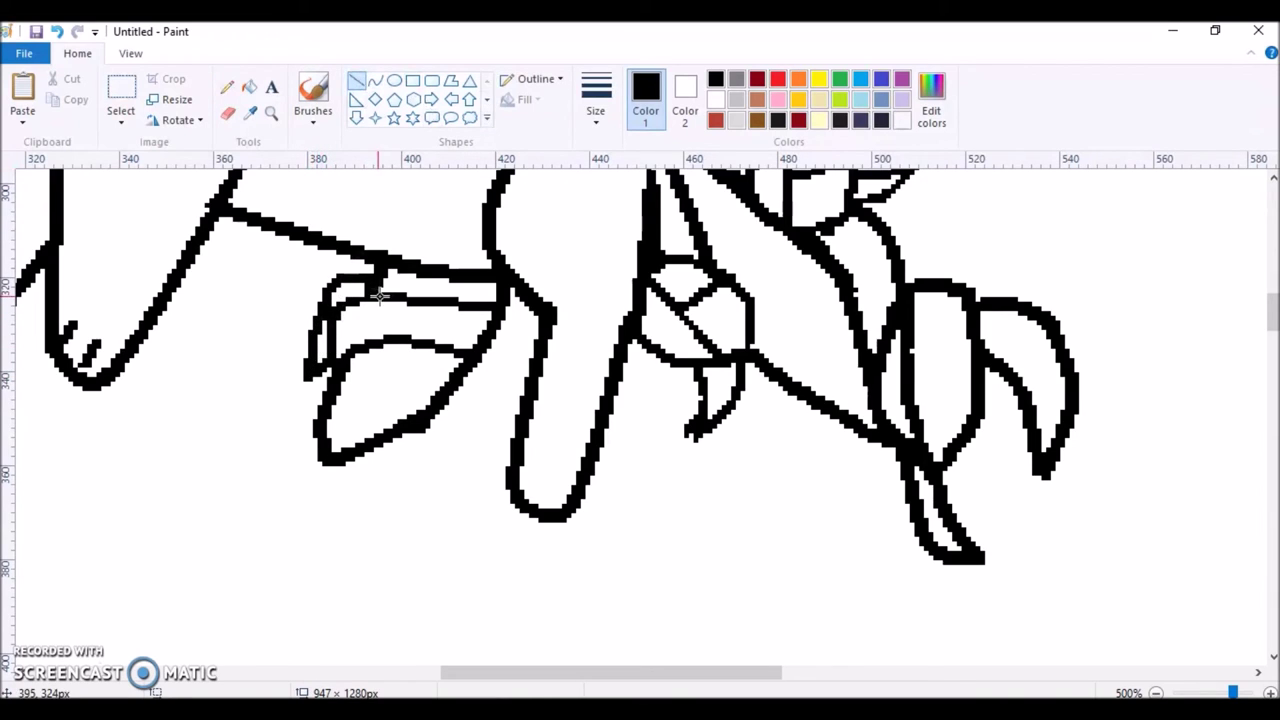
{"action": "left_click_drag", "start_coordinate": [330, 284], "coordinate": [356, 298]}
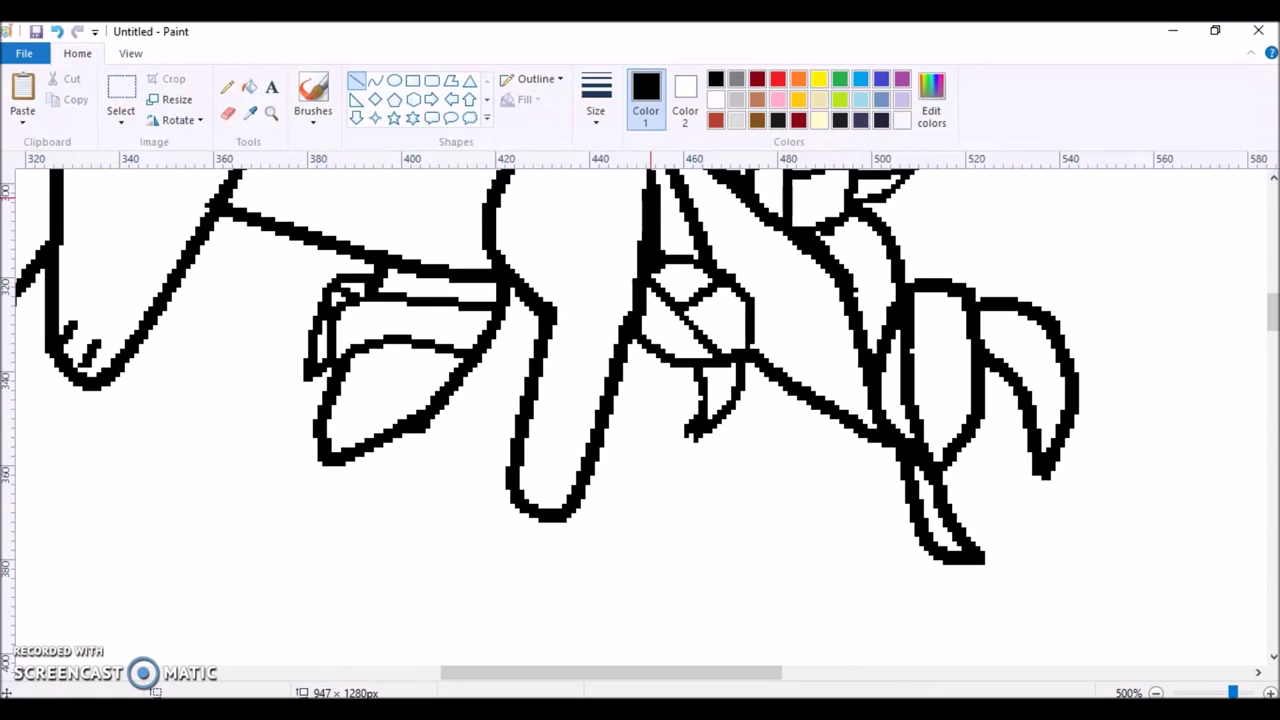
{"action": "left_click", "coordinate": [228, 88]}
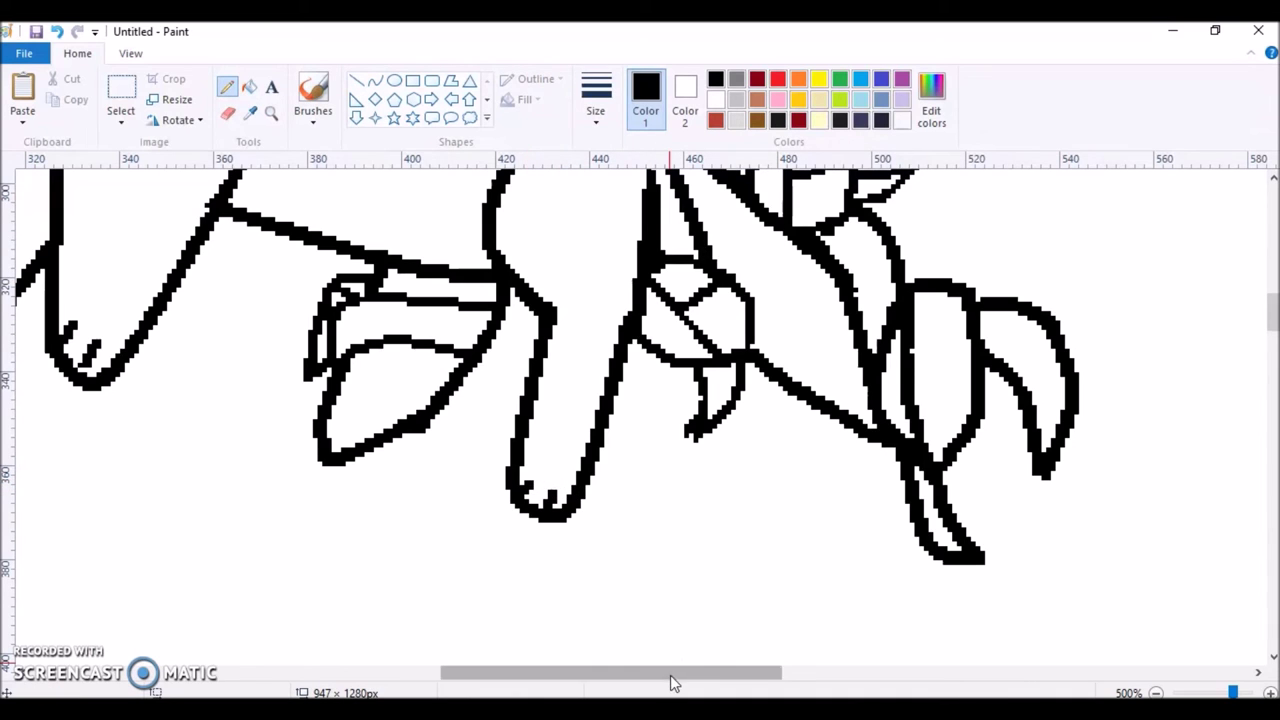
- Draw a curved band across the near front leg, its upper curve about 44 × 14 px, and erase the leg outline inside its front end
{"action": "left_click_drag", "start_coordinate": [671, 675], "coordinate": [535, 635]}
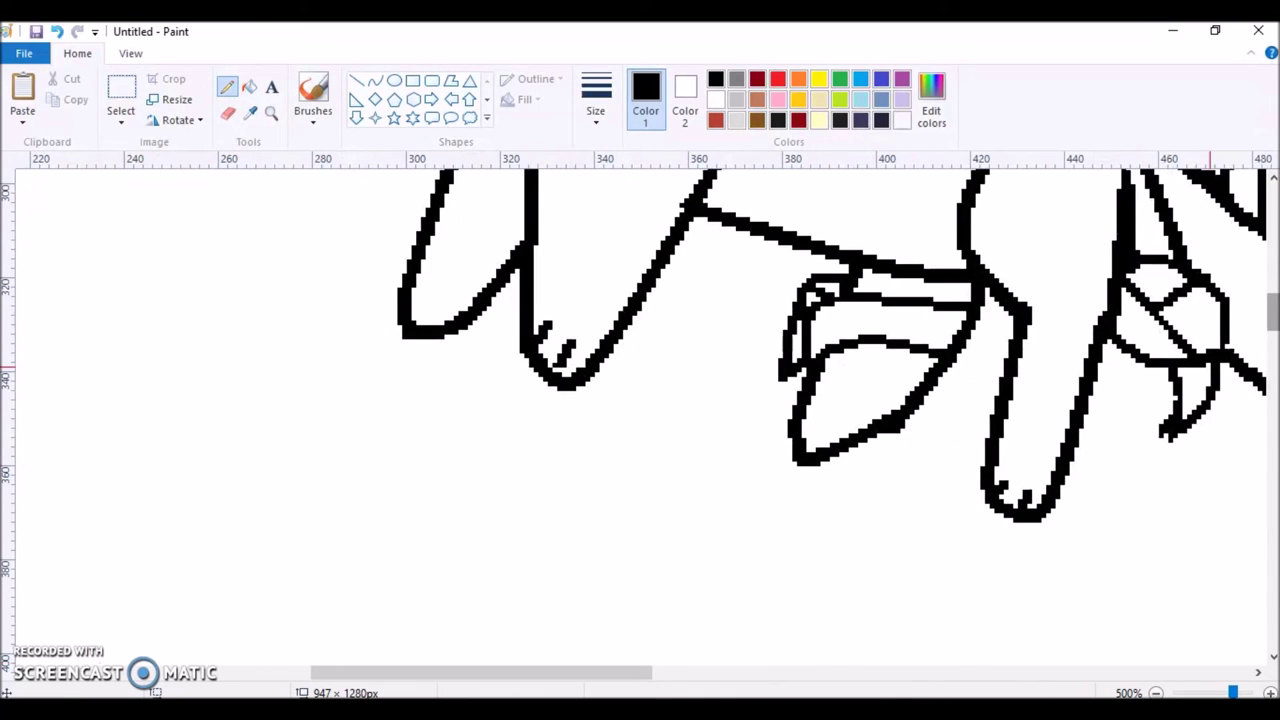
{"action": "scroll", "coordinate": [1205, 330], "scroll_direction": "up", "scroll_amount": 4}
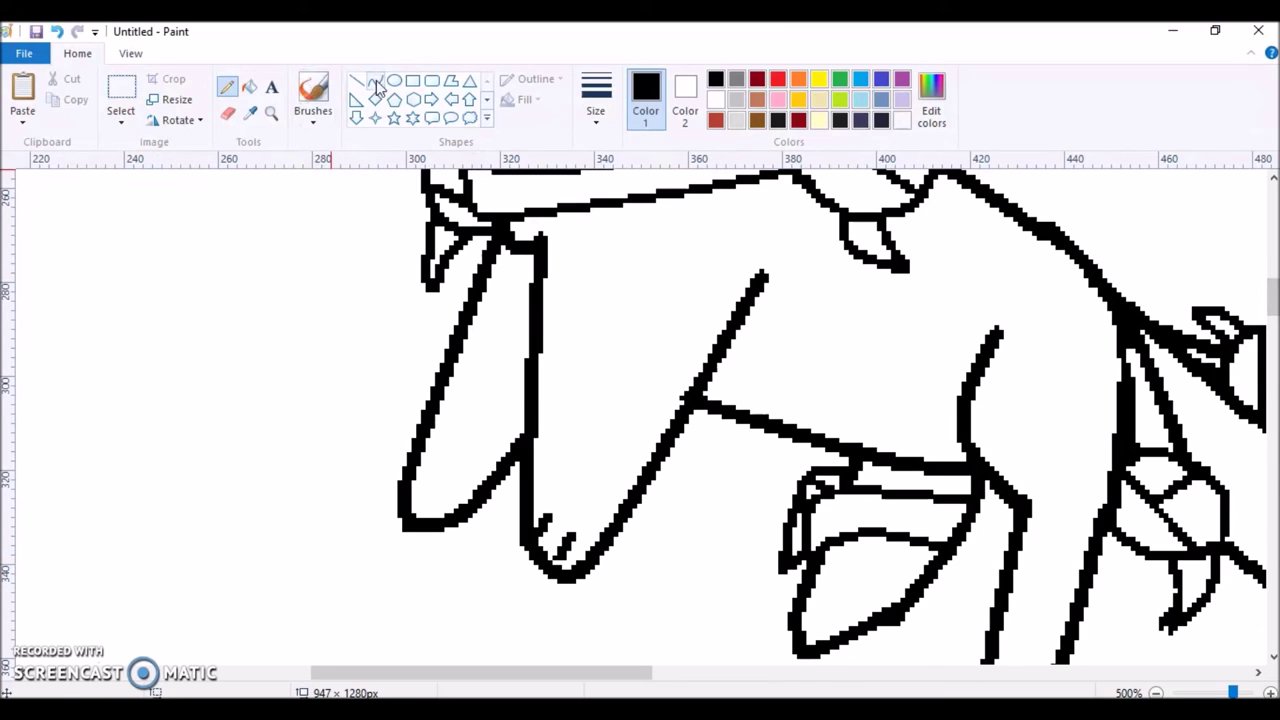
{"action": "left_click", "coordinate": [375, 84]}
{"action": "mouse_move", "coordinate": [525, 413]}
{"action": "left_mouse_down"}
{"action": "mouse_move", "coordinate": [686, 405]}
{"action": "mouse_move", "coordinate": [589, 366]}
{"action": "mouse_move", "coordinate": [520, 398]}
{"action": "mouse_move", "coordinate": [529, 406]}
{"action": "left_mouse_up"}
{"action": "left_click", "coordinate": [629, 404]}
{"action": "left_click", "coordinate": [651, 415]}
{"action": "left_click", "coordinate": [759, 473]}
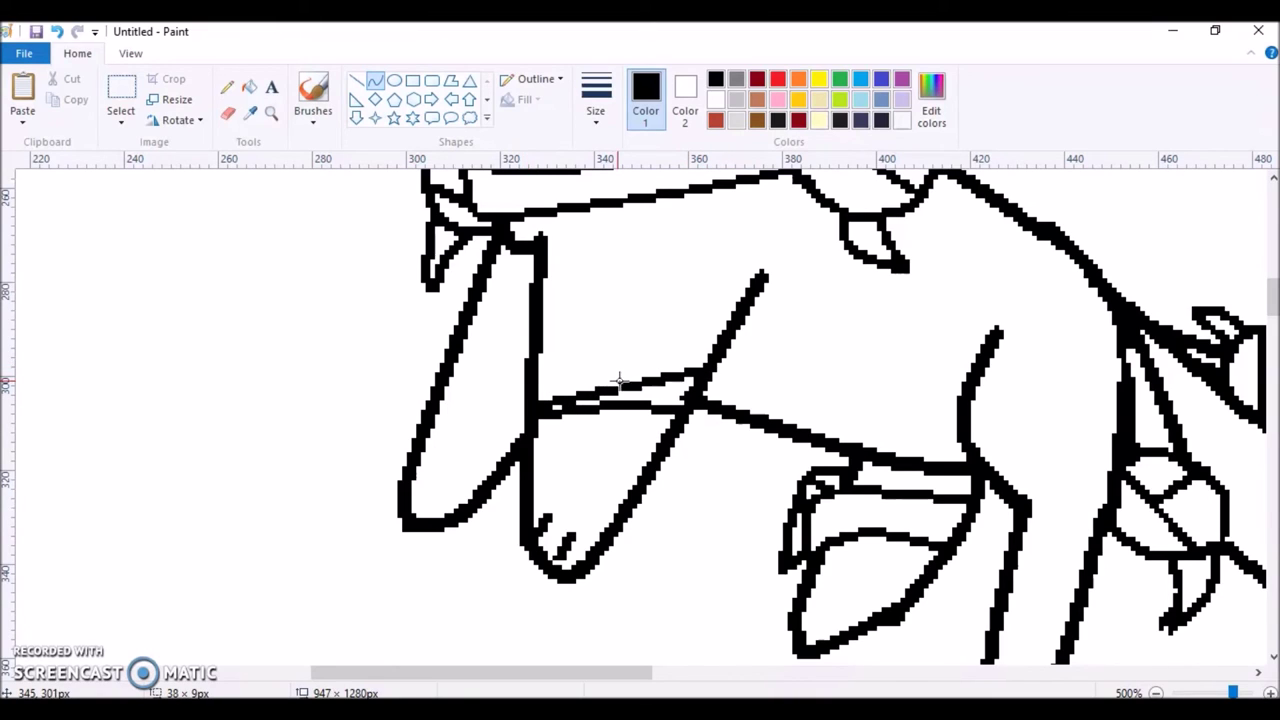
{"action": "left_click_drag", "start_coordinate": [620, 380], "coordinate": [500, 345]}
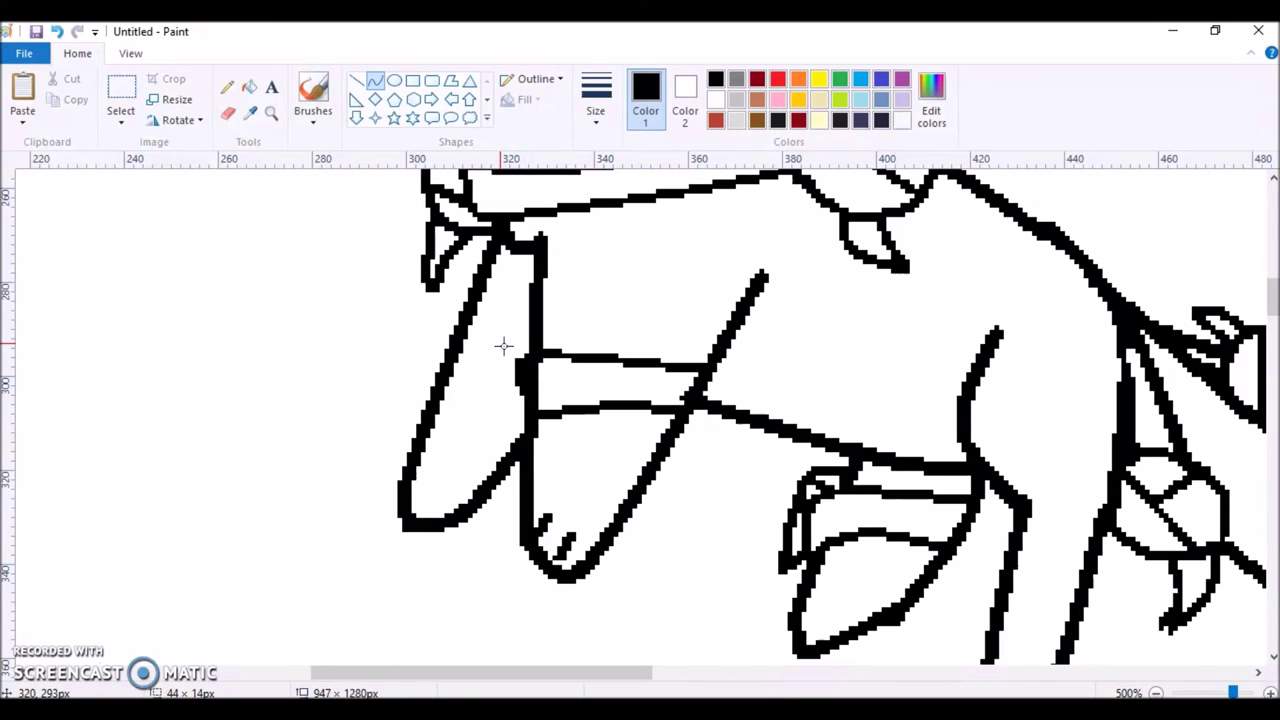
{"action": "left_click", "coordinate": [228, 113]}
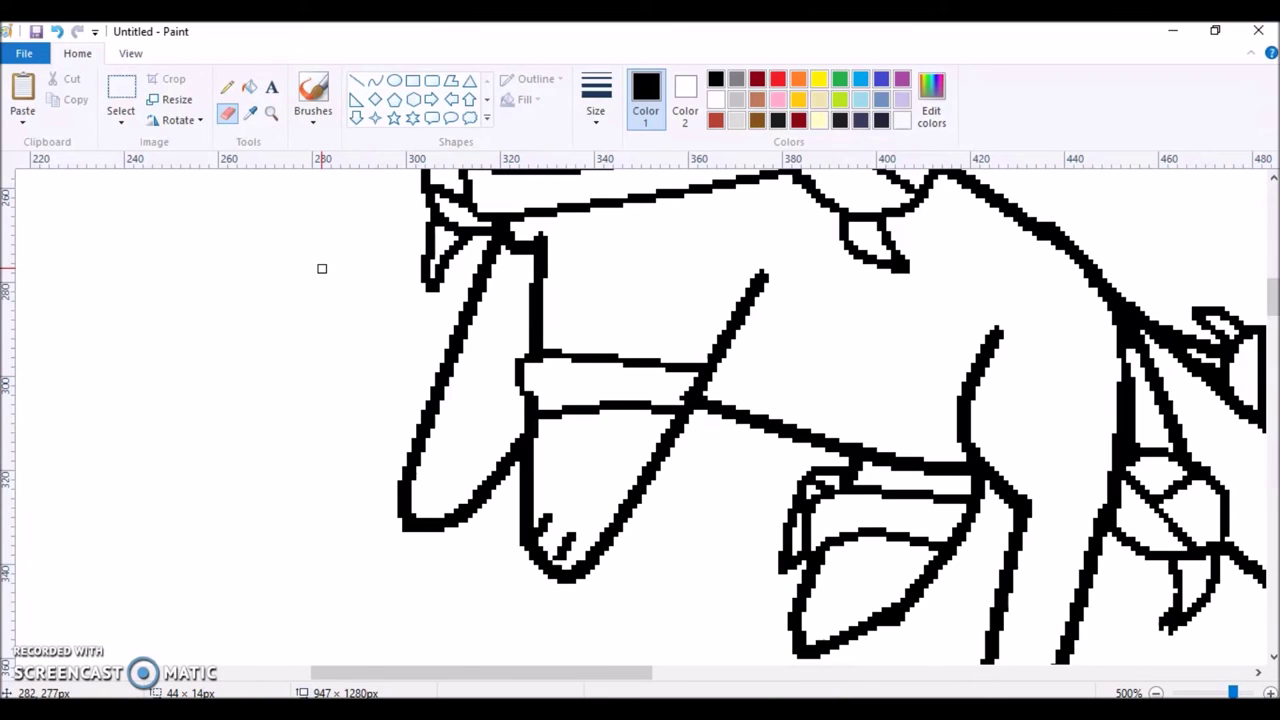
- Pencil a small round knot on the front leg band and erase the band line running through it
{"action": "left_click", "coordinate": [228, 87]}
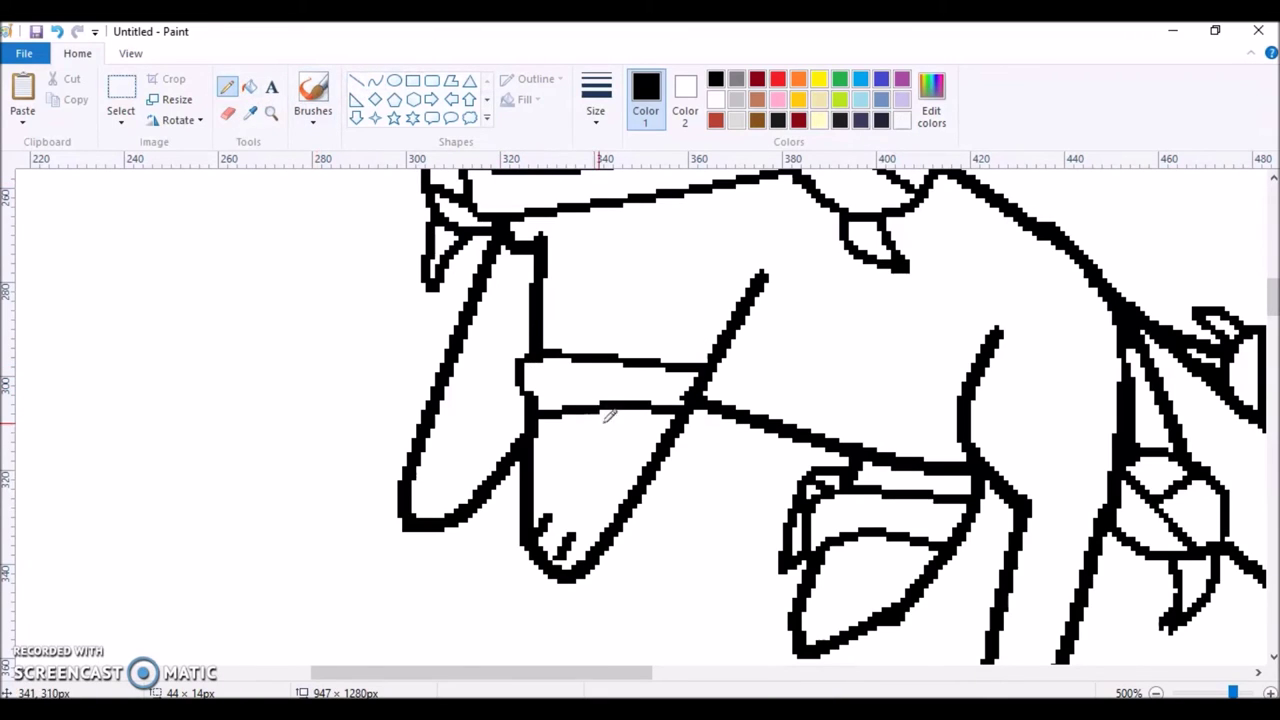
{"action": "mouse_move", "coordinate": [607, 416]}
{"action": "left_mouse_down"}
{"action": "mouse_move", "coordinate": [583, 392]}
{"action": "mouse_move", "coordinate": [623, 364]}
{"action": "mouse_move", "coordinate": [660, 370]}
{"action": "mouse_move", "coordinate": [672, 400]}
{"action": "mouse_move", "coordinate": [604, 416]}
{"action": "left_mouse_up"}
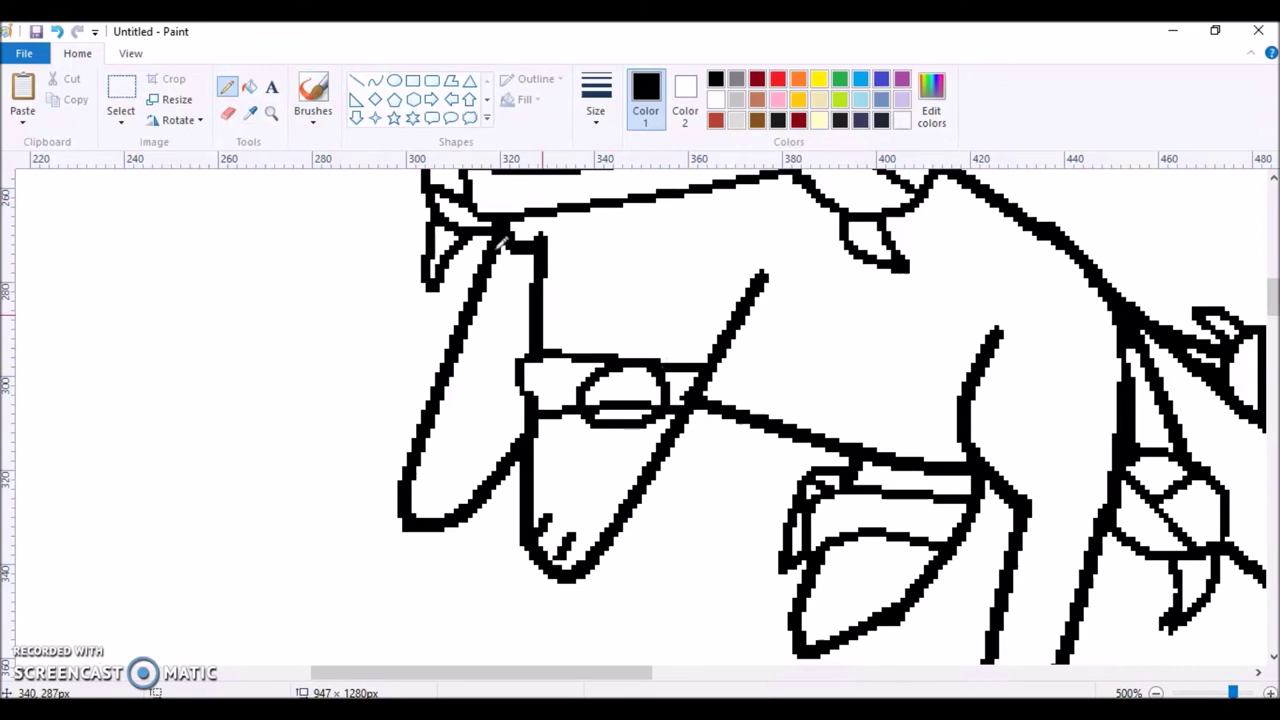
{"action": "left_click", "coordinate": [228, 113]}
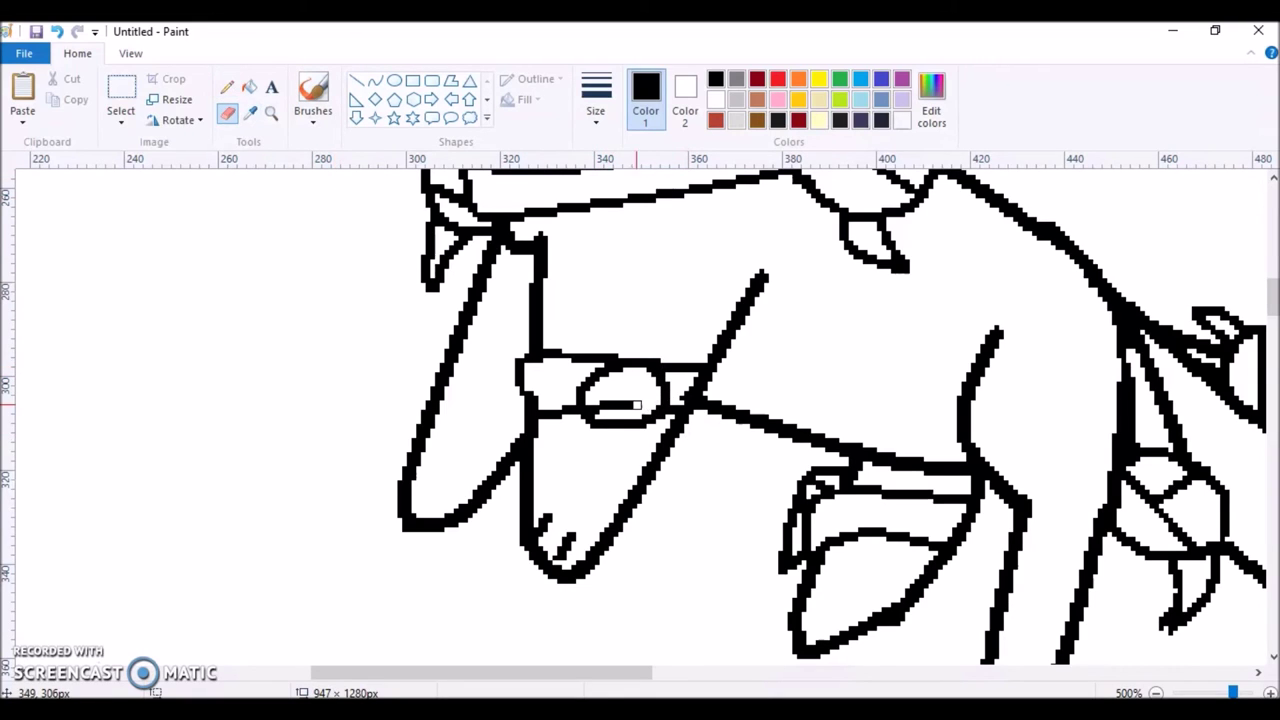
{"action": "left_click_drag", "start_coordinate": [618, 405], "coordinate": [600, 405]}
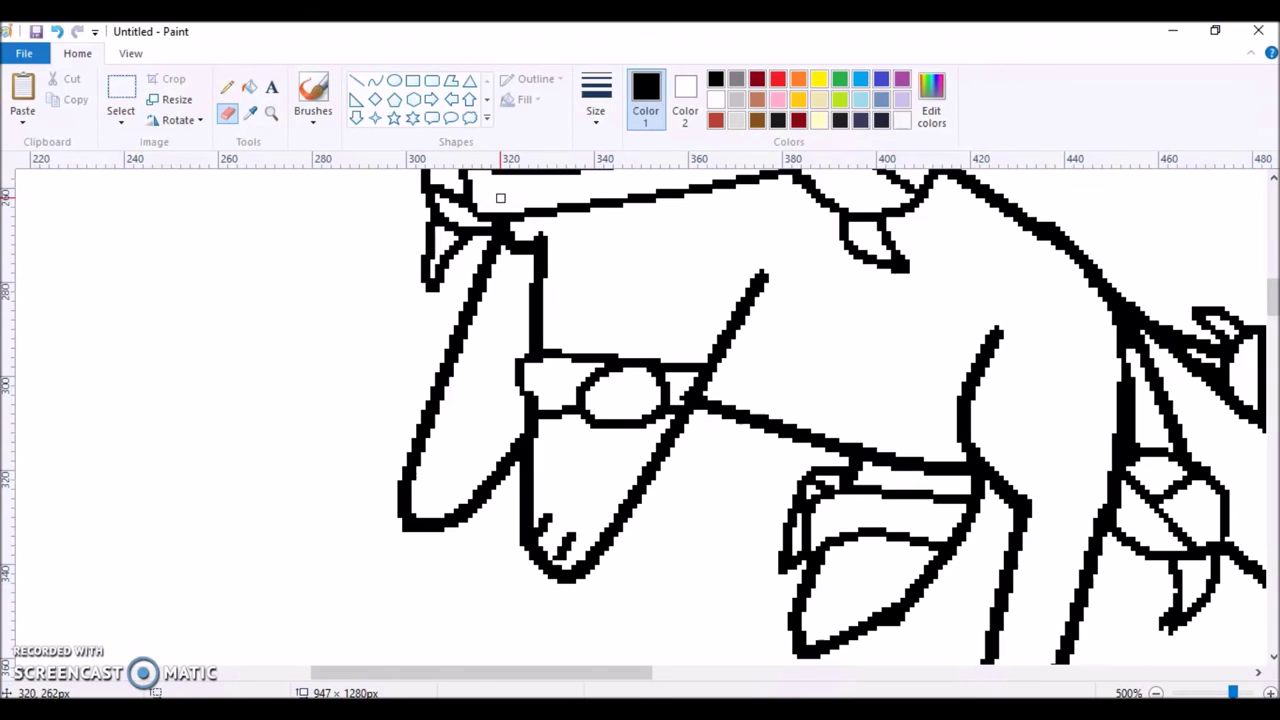
- Divide the front leg knot with a diagonal line about 11 × 10 px and a branch about 7 × 5 px
{"action": "left_click", "coordinate": [356, 80]}
{"action": "left_click_drag", "start_coordinate": [597, 374], "coordinate": [648, 418]}
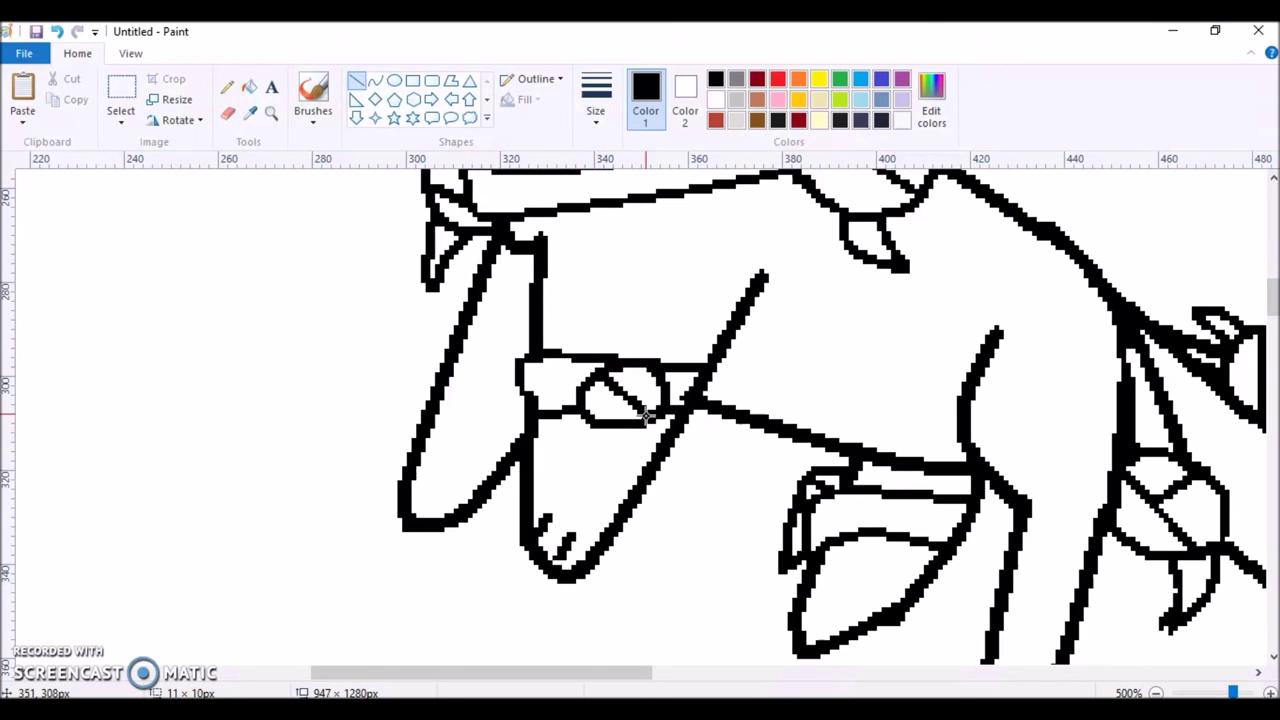
{"action": "left_click_drag", "start_coordinate": [658, 375], "coordinate": [623, 399]}
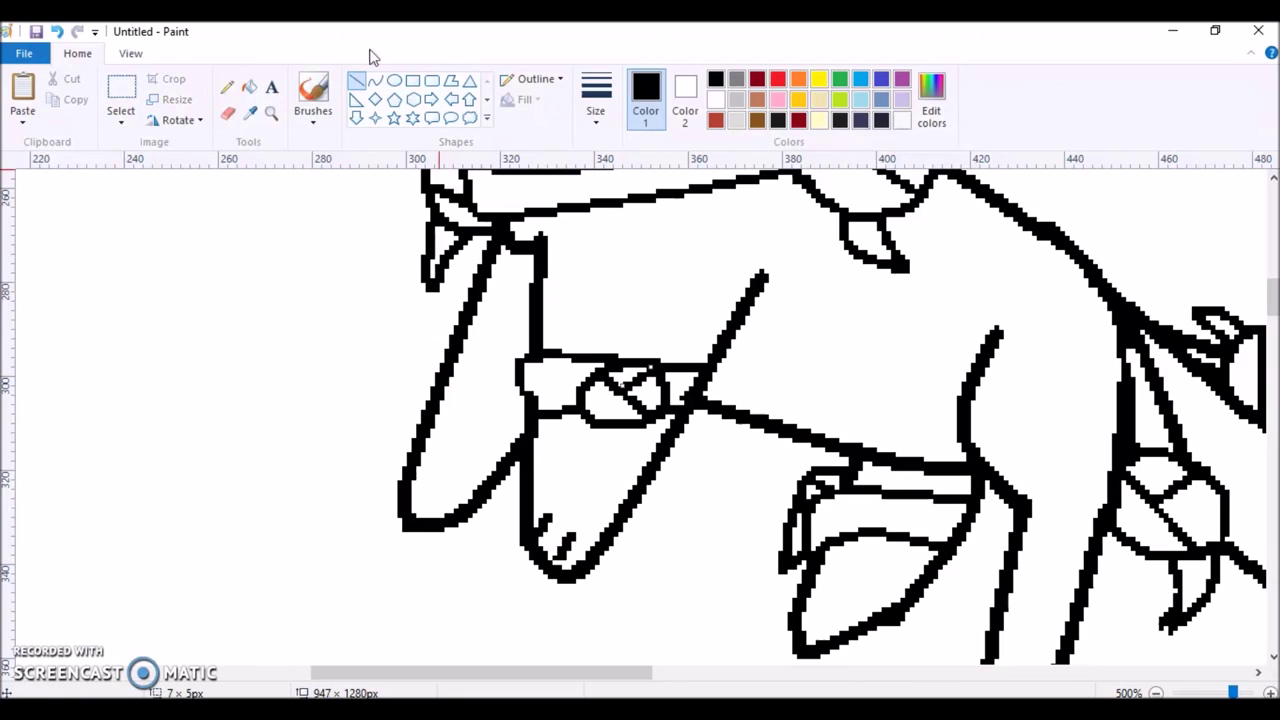
- Pencil two small pointed spikes on the front leg knot, one on its underside and one on its upper edge
{"action": "left_click", "coordinate": [228, 88]}
{"action": "mouse_move", "coordinate": [599, 426]}
{"action": "left_mouse_down"}
{"action": "mouse_move", "coordinate": [618, 442]}
{"action": "mouse_move", "coordinate": [644, 426]}
{"action": "left_mouse_up"}
{"action": "mouse_move", "coordinate": [627, 348]}
{"action": "left_mouse_down"}
{"action": "mouse_move", "coordinate": [603, 318]}
{"action": "mouse_move", "coordinate": [654, 354]}
{"action": "left_mouse_up"}
- Draw a nearly horizontal black line about 17 × 4 px across the elongated knot at the tail's tip
{"action": "mouse_move", "coordinate": [1272, 297]}
{"action": "left_mouse_down"}
{"action": "mouse_move", "coordinate": [1272, 250]}
{"action": "mouse_move", "coordinate": [1272, 323]}
{"action": "mouse_move", "coordinate": [1272, 292]}
{"action": "left_mouse_up"}
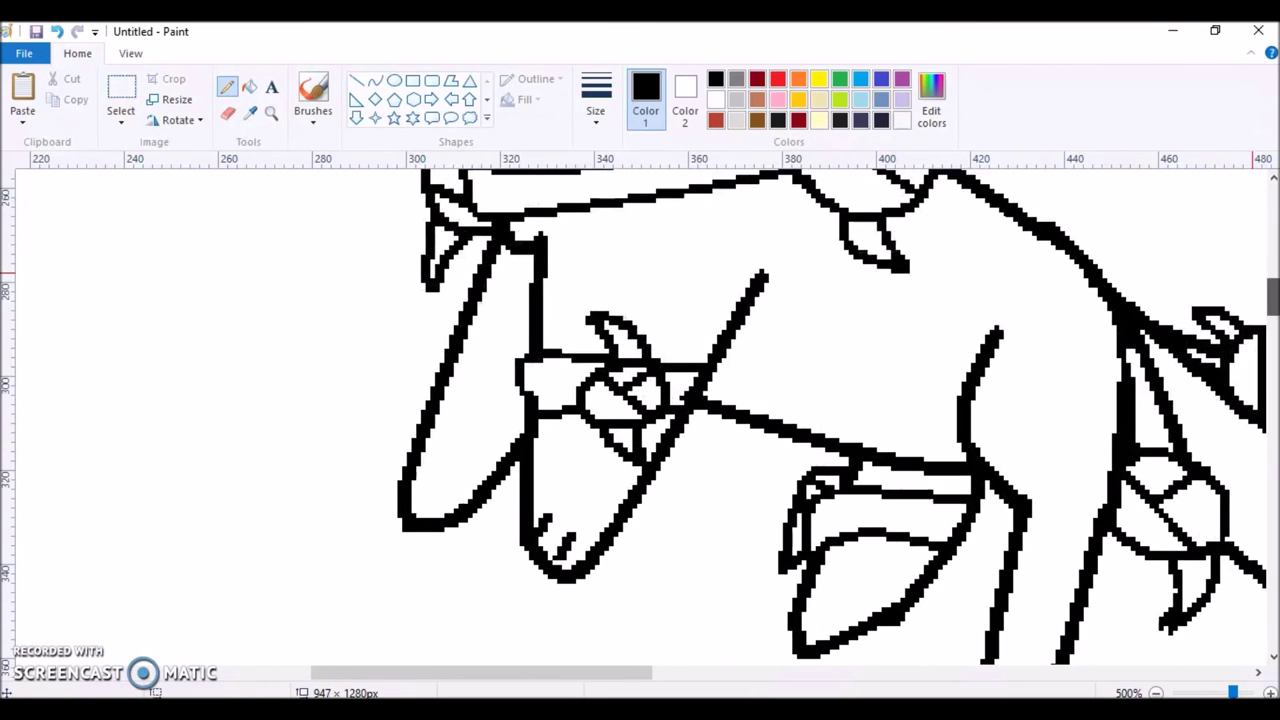
{"action": "left_click", "coordinate": [1157, 692]}
{"action": "left_click", "coordinate": [1157, 692]}
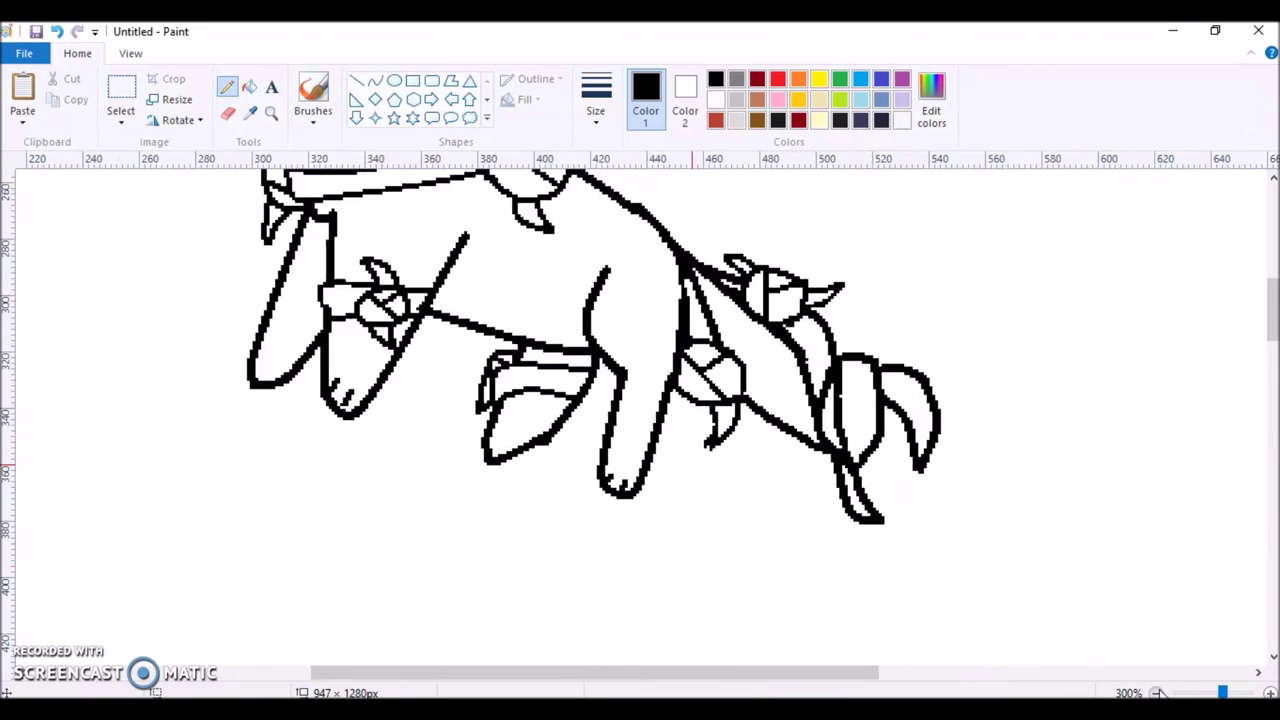
{"action": "left_click", "coordinate": [1157, 692]}
{"action": "scroll", "coordinate": [640, 400], "scroll_direction": "up", "scroll_amount": 2}
{"action": "scroll", "coordinate": [1203, 317], "scroll_direction": "down", "scroll_amount": 2}
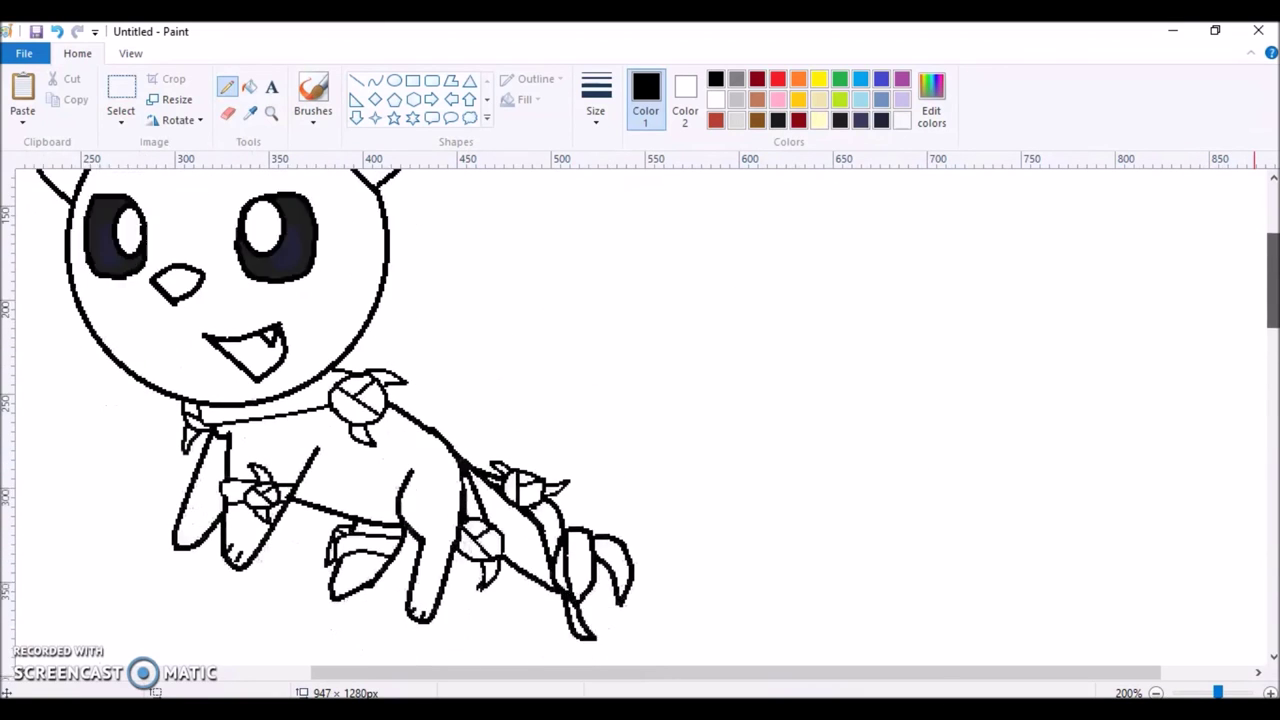
{"action": "left_click", "coordinate": [271, 113]}
{"action": "left_click", "coordinate": [445, 298]}
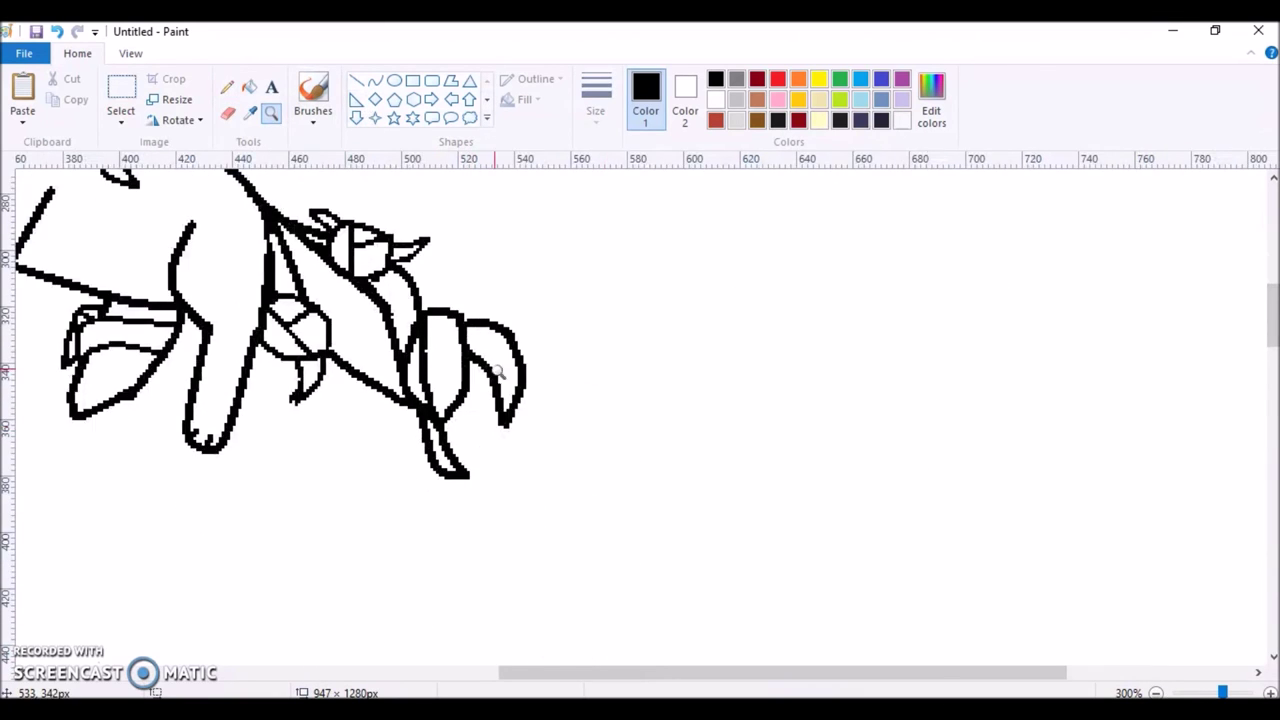
{"action": "left_click", "coordinate": [410, 340]}
{"action": "left_click", "coordinate": [357, 89]}
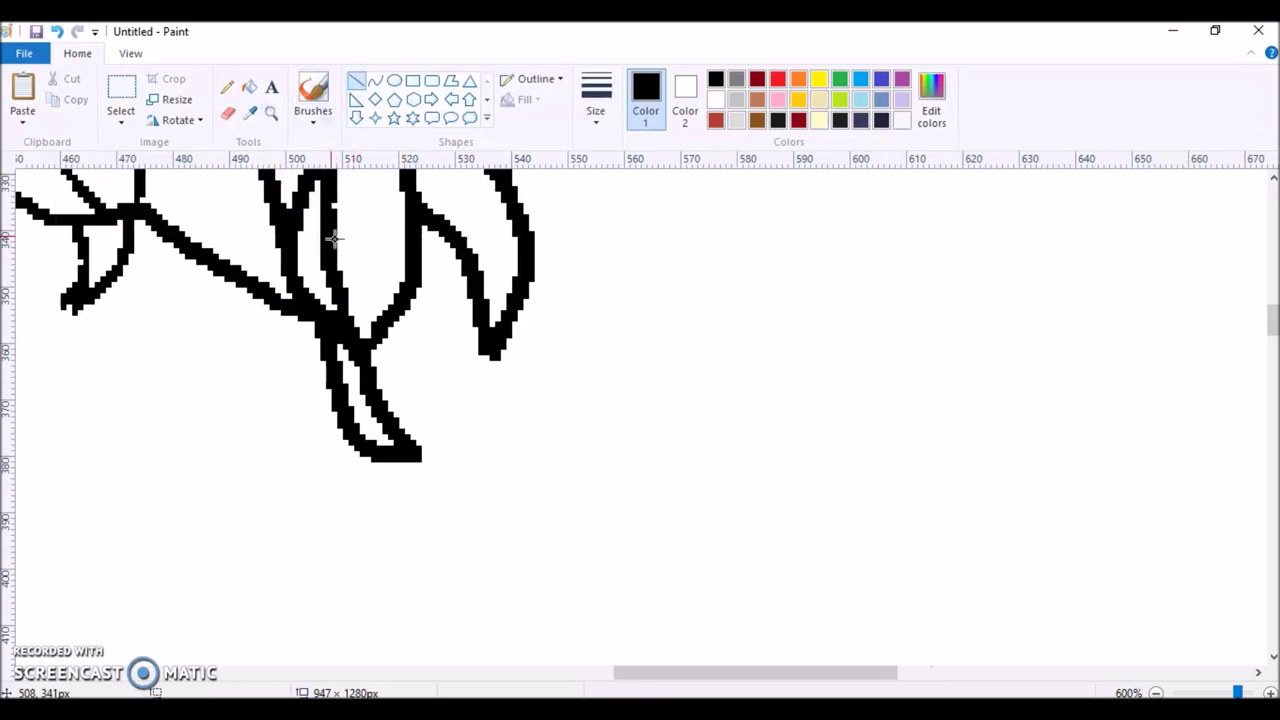
{"action": "left_click_drag", "start_coordinate": [330, 234], "coordinate": [428, 214]}
- Erase the downward spike beneath the knot at the tail's tip
{"action": "left_click", "coordinate": [226, 116]}
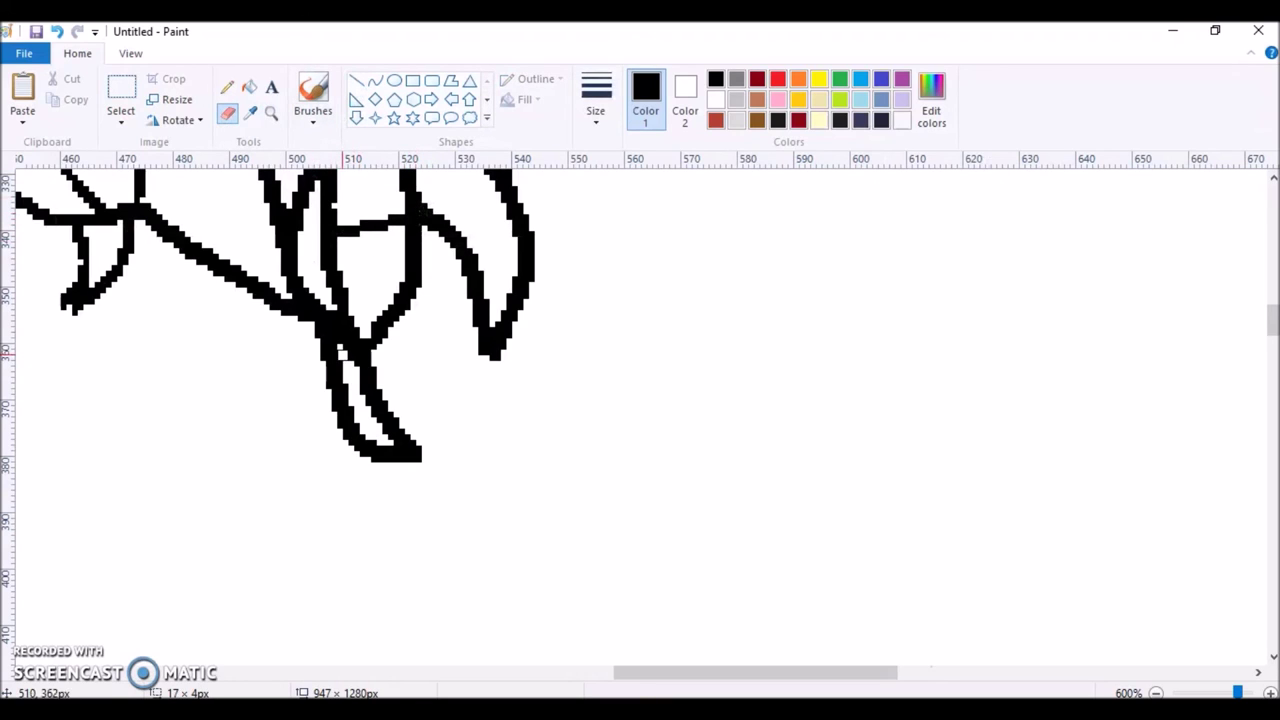
{"action": "mouse_move", "coordinate": [314, 338]}
{"action": "left_mouse_down"}
{"action": "mouse_move", "coordinate": [376, 378]}
{"action": "mouse_move", "coordinate": [416, 440]}
{"action": "mouse_move", "coordinate": [410, 468]}
{"action": "mouse_move", "coordinate": [326, 394]}
{"action": "mouse_move", "coordinate": [332, 366]}
{"action": "mouse_move", "coordinate": [404, 450]}
{"action": "left_mouse_up"}
{"action": "mouse_move", "coordinate": [344, 404]}
{"action": "left_mouse_down"}
{"action": "mouse_move", "coordinate": [371, 467]}
{"action": "mouse_move", "coordinate": [365, 378]}
{"action": "mouse_move", "coordinate": [376, 421]}
{"action": "left_mouse_up"}
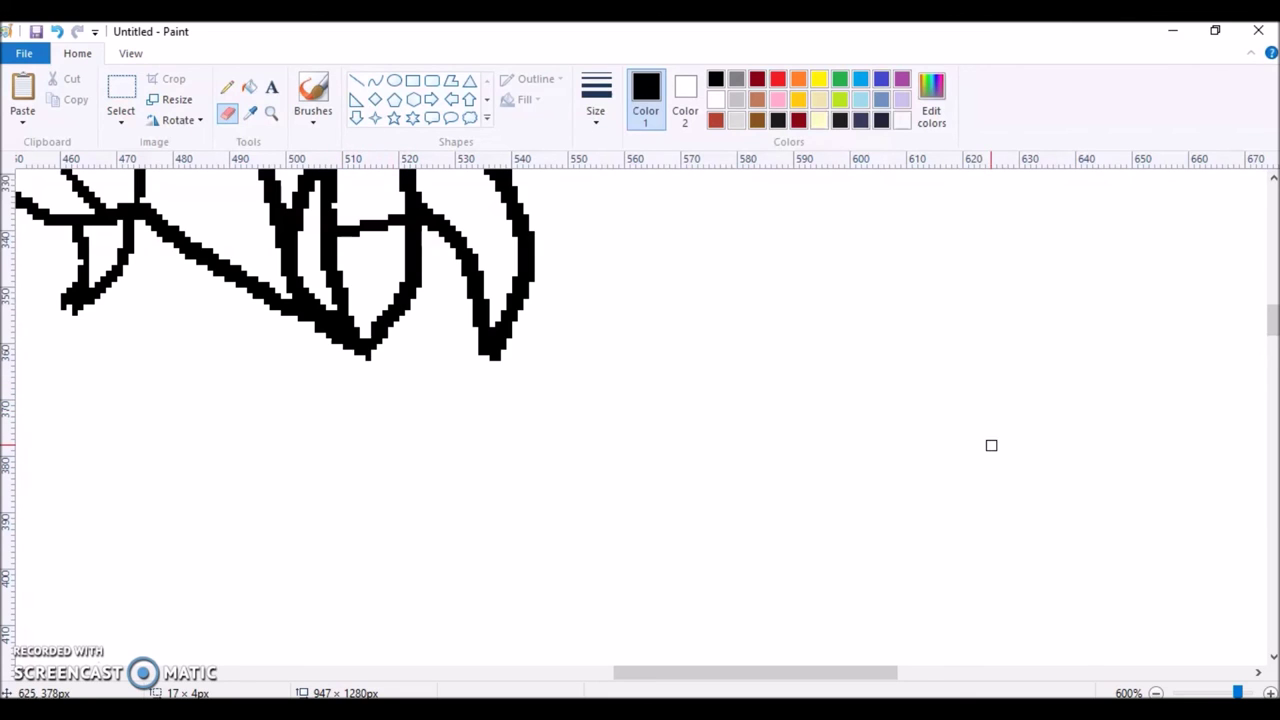
- Remove the curved spike on the outer side of the tail-tip knot by erasing its base and filling its remaining outline with white
{"action": "scroll", "coordinate": [1272, 318], "scroll_direction": "up", "scroll_amount": 3}
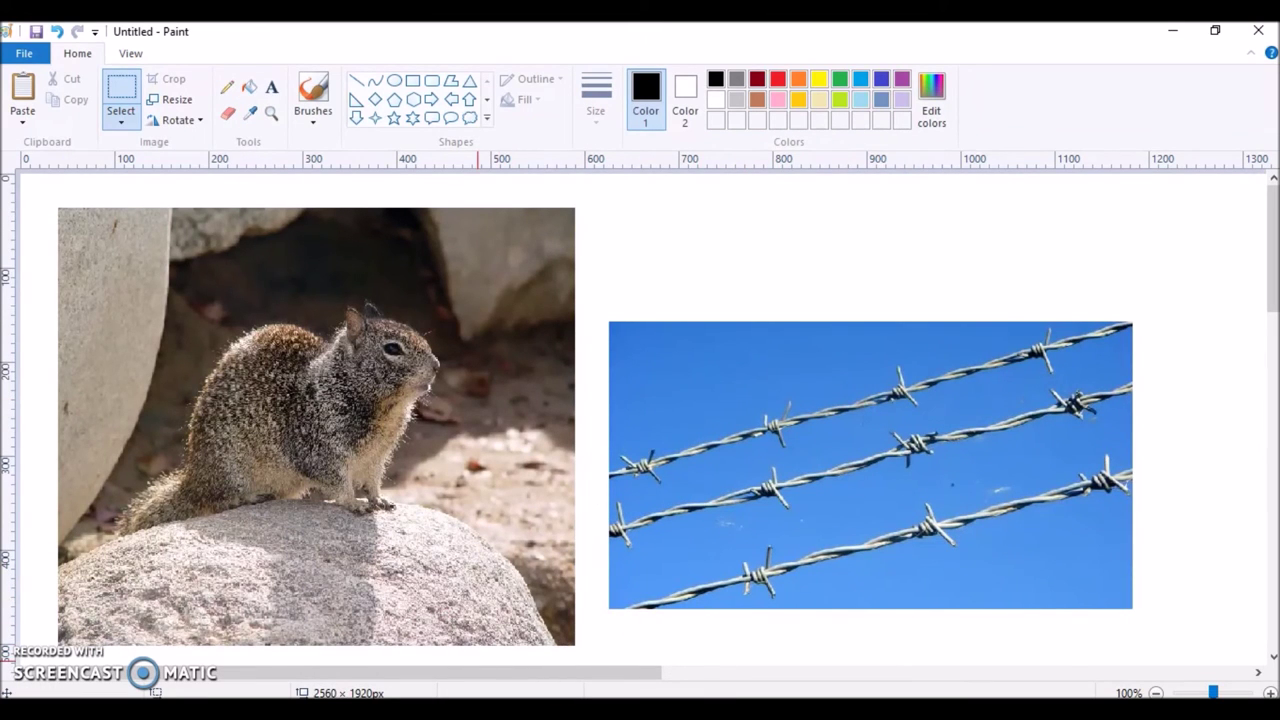
{"action": "left_click", "coordinate": [470, 655]}
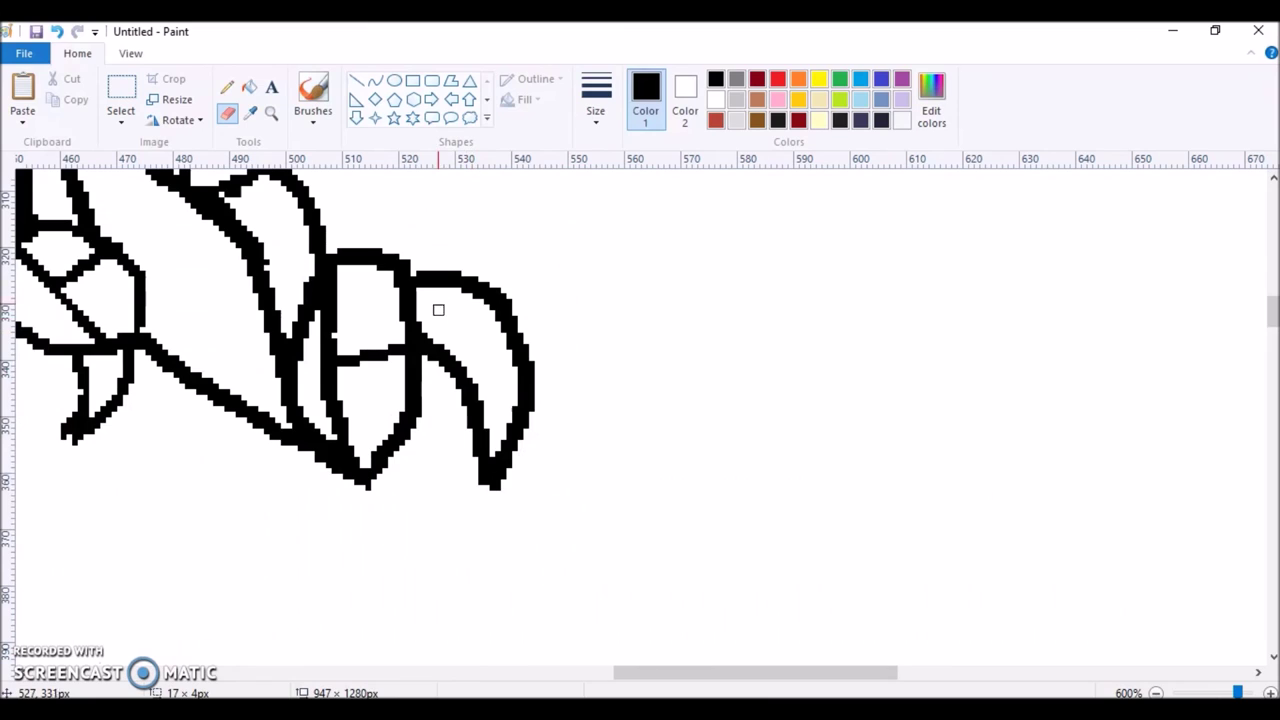
{"action": "mouse_move", "coordinate": [428, 352]}
{"action": "left_mouse_down"}
{"action": "mouse_move", "coordinate": [421, 270]}
{"action": "mouse_move", "coordinate": [455, 272]}
{"action": "left_mouse_up"}
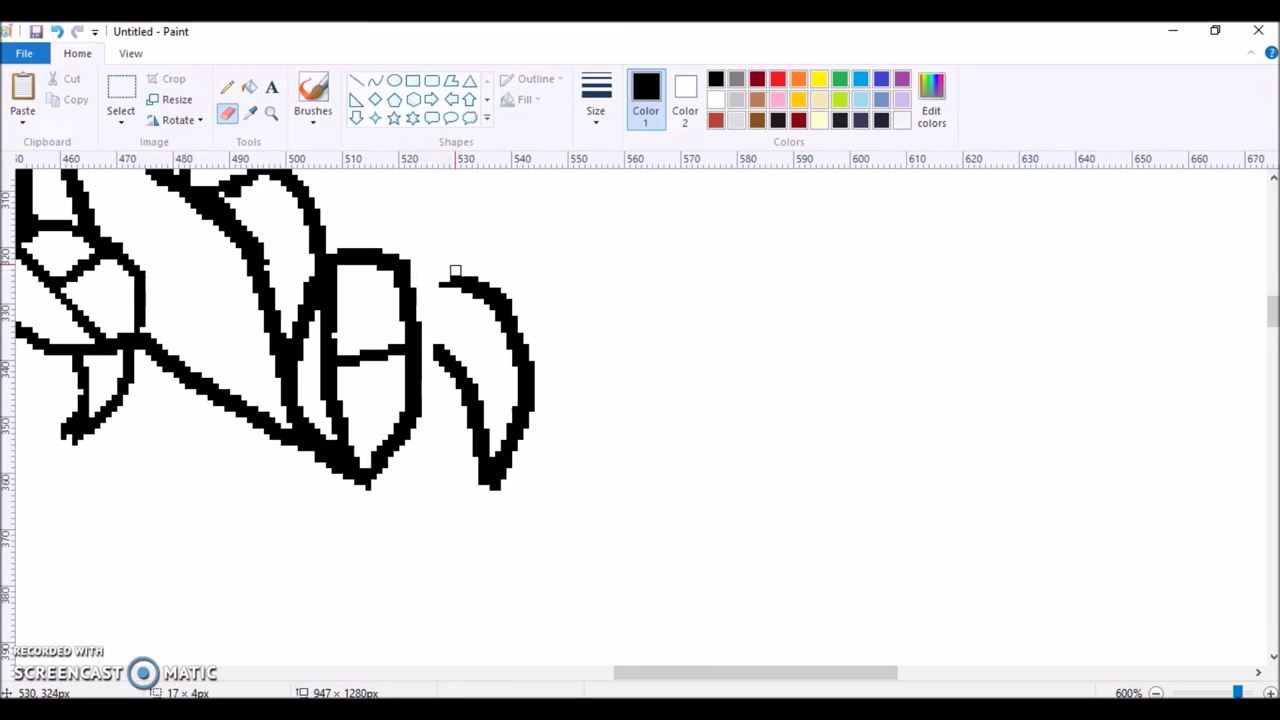
{"action": "left_click", "coordinate": [715, 100]}
{"action": "left_click", "coordinate": [249, 87]}
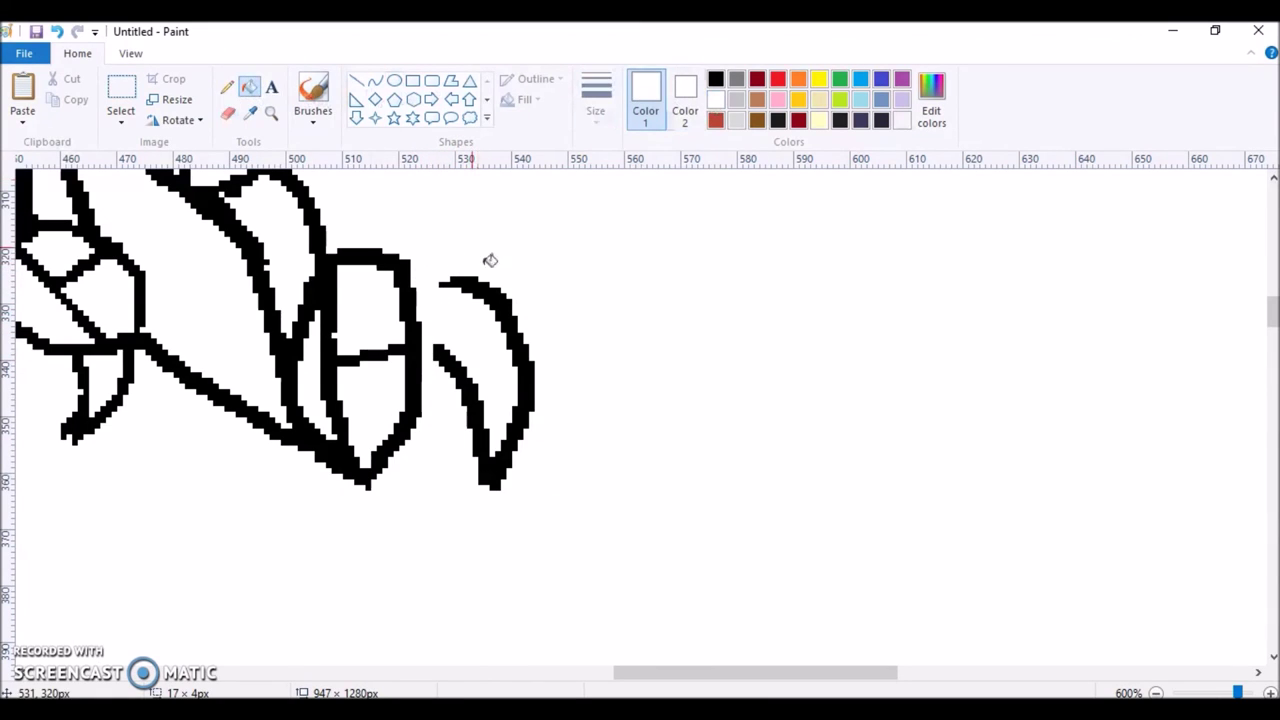
{"action": "left_click", "coordinate": [507, 290]}
- Pencil three new black spikes on the tail-tip knot: a long upward-curving one, a short rounded one on its outer side, and a pointed one below
{"action": "left_click", "coordinate": [716, 80]}
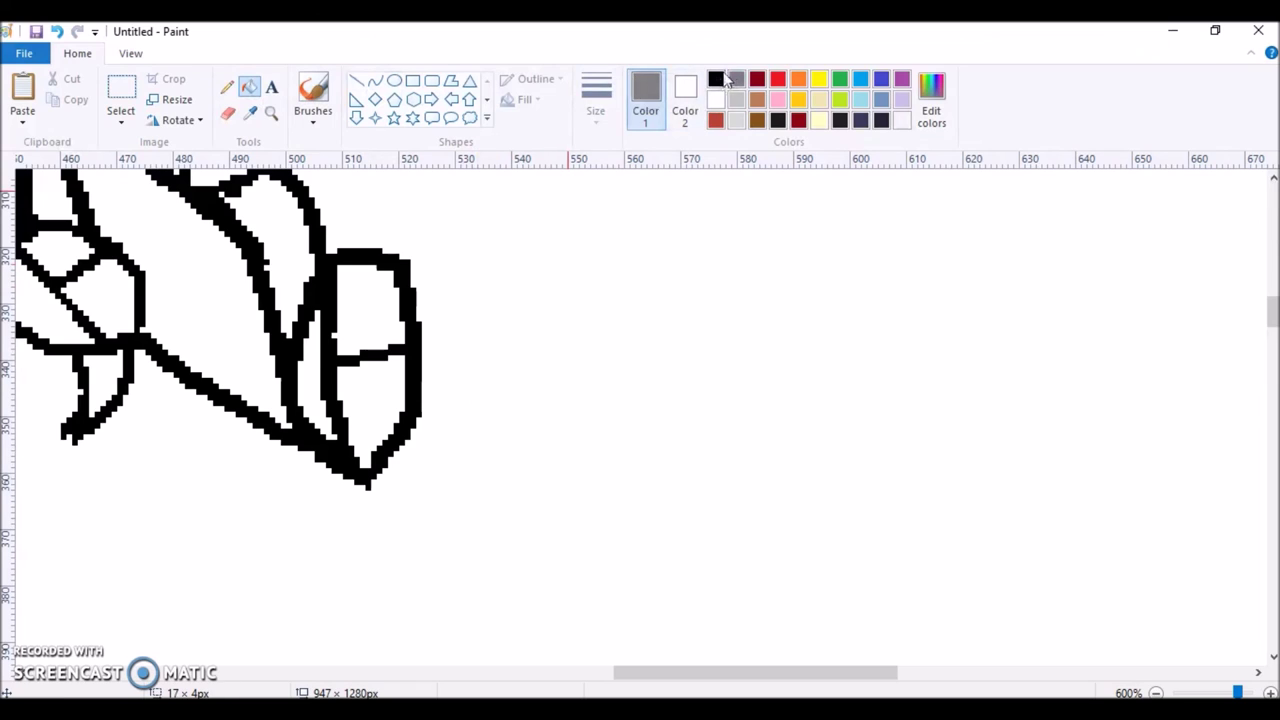
{"action": "left_click", "coordinate": [227, 87]}
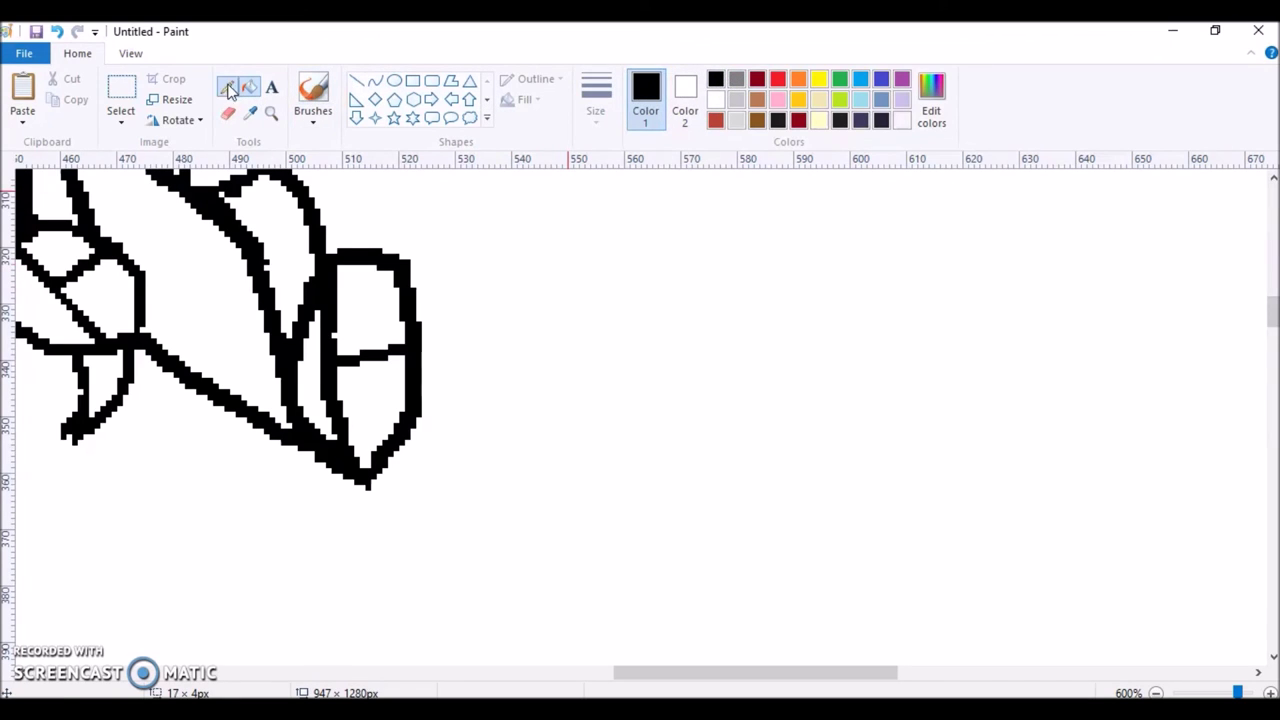
{"action": "mouse_move", "coordinate": [384, 253]}
{"action": "left_mouse_down"}
{"action": "mouse_move", "coordinate": [503, 186]}
{"action": "mouse_move", "coordinate": [608, 222]}
{"action": "mouse_move", "coordinate": [547, 224]}
{"action": "mouse_move", "coordinate": [422, 297]}
{"action": "mouse_move", "coordinate": [458, 410]}
{"action": "mouse_move", "coordinate": [422, 428]}
{"action": "left_mouse_up"}
{"action": "mouse_move", "coordinate": [312, 430]}
{"action": "left_mouse_down"}
{"action": "mouse_move", "coordinate": [301, 504]}
{"action": "mouse_move", "coordinate": [319, 532]}
{"action": "mouse_move", "coordinate": [348, 466]}
{"action": "left_mouse_up"}
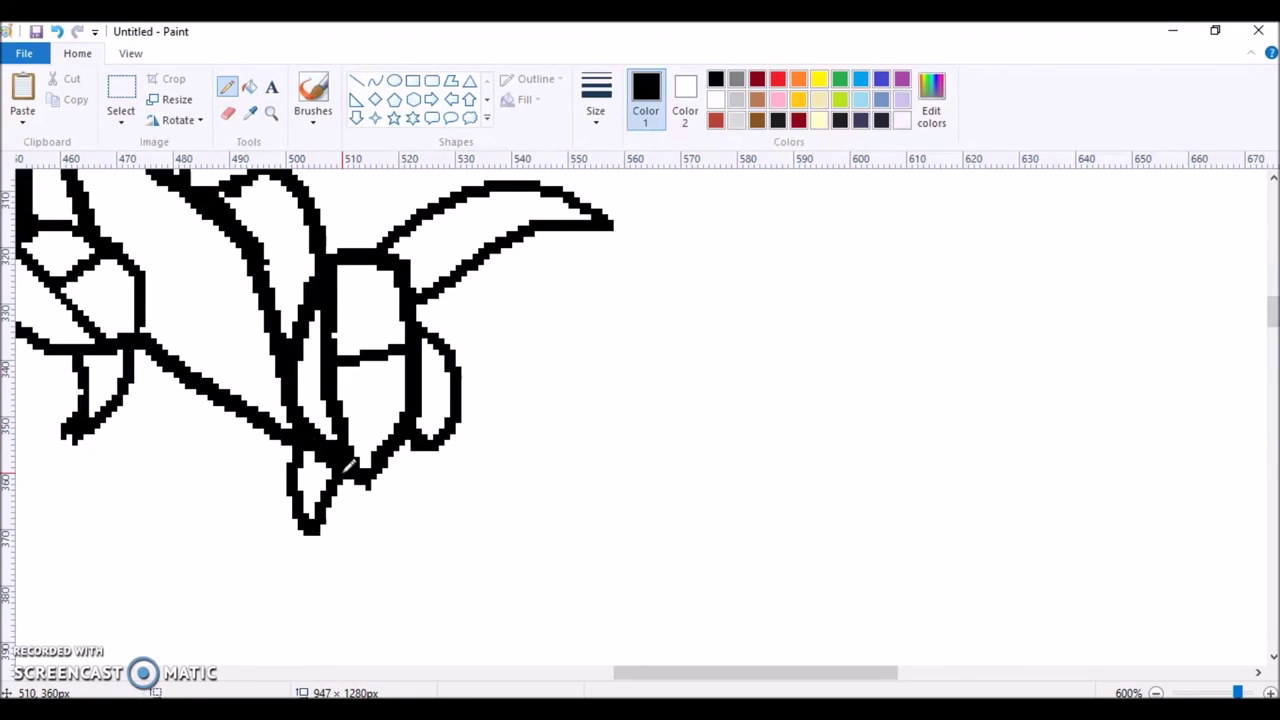
- Erase the long upward-curving spike from the outer upper side of the tail-tip knot, leaving only a short stub at its base
{"action": "left_click", "coordinate": [228, 113]}
{"action": "mouse_move", "coordinate": [534, 247]}
{"action": "left_mouse_down"}
{"action": "mouse_move", "coordinate": [461, 180]}
{"action": "mouse_move", "coordinate": [546, 197]}
{"action": "mouse_move", "coordinate": [596, 242]}
{"action": "mouse_move", "coordinate": [506, 219]}
{"action": "mouse_move", "coordinate": [473, 191]}
{"action": "mouse_move", "coordinate": [478, 180]}
{"action": "mouse_move", "coordinate": [562, 191]}
{"action": "left_mouse_up"}
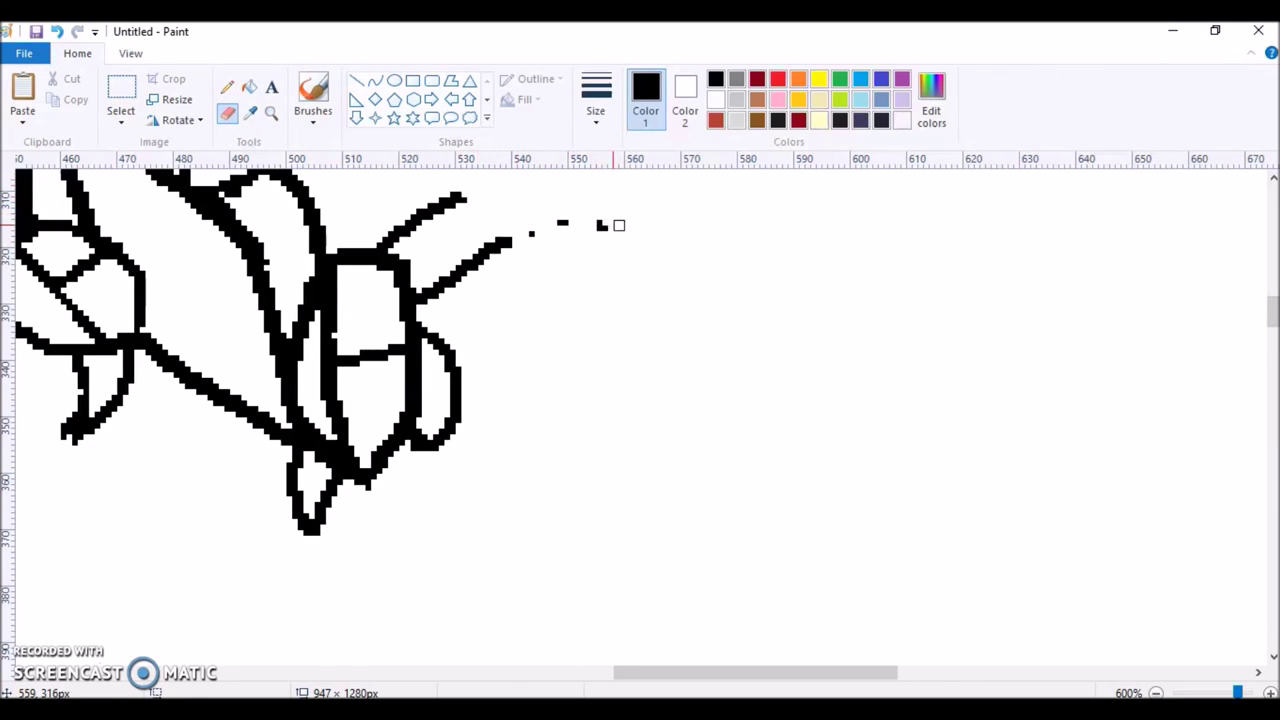
{"action": "mouse_move", "coordinate": [619, 225]}
{"action": "left_mouse_down"}
{"action": "mouse_move", "coordinate": [551, 231]}
{"action": "mouse_move", "coordinate": [506, 253]}
{"action": "mouse_move", "coordinate": [540, 225]}
{"action": "mouse_move", "coordinate": [456, 275]}
{"action": "mouse_move", "coordinate": [439, 197]}
{"action": "mouse_move", "coordinate": [488, 248]}
{"action": "left_mouse_up"}
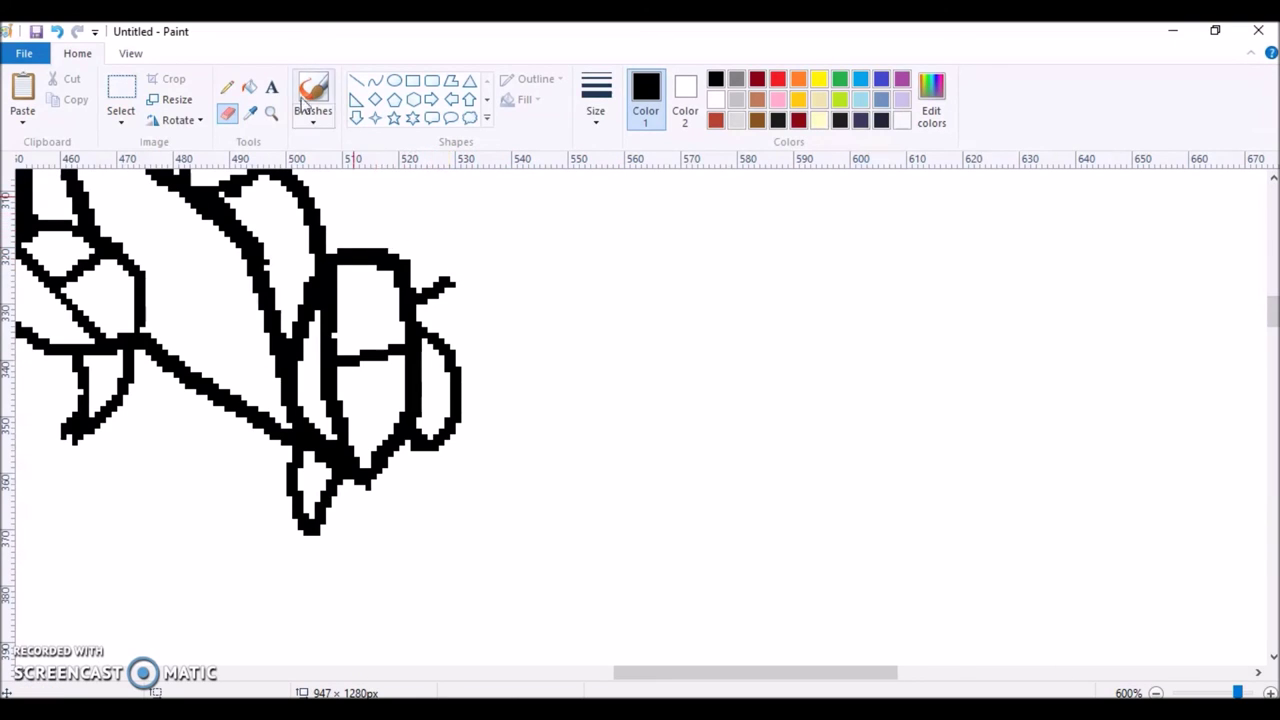
- Pencil a short hooked spike about 15 px tall at the tail-tip knot's upper outer corner and a small pointed spike beneath its lower outer edge
{"action": "left_click", "coordinate": [227, 87]}
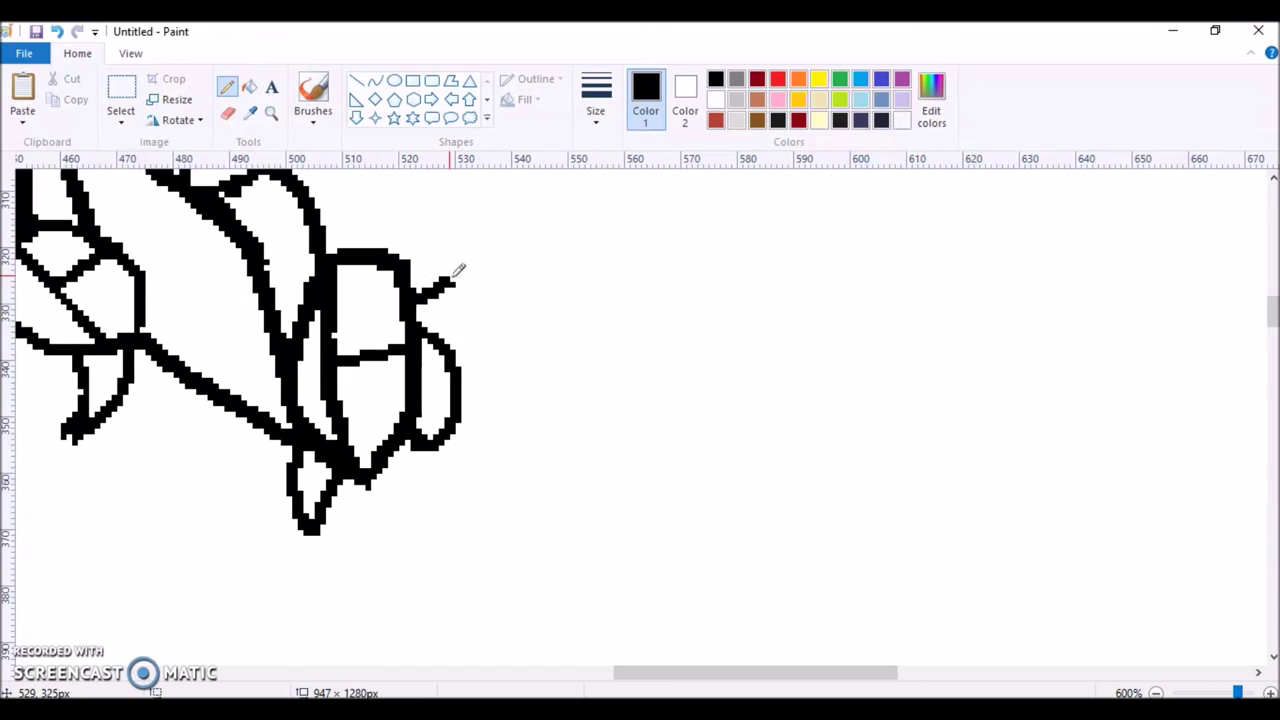
{"action": "mouse_move", "coordinate": [458, 268]}
{"action": "left_mouse_down"}
{"action": "mouse_move", "coordinate": [458, 240]}
{"action": "mouse_move", "coordinate": [414, 250]}
{"action": "mouse_move", "coordinate": [409, 265]}
{"action": "left_mouse_up"}
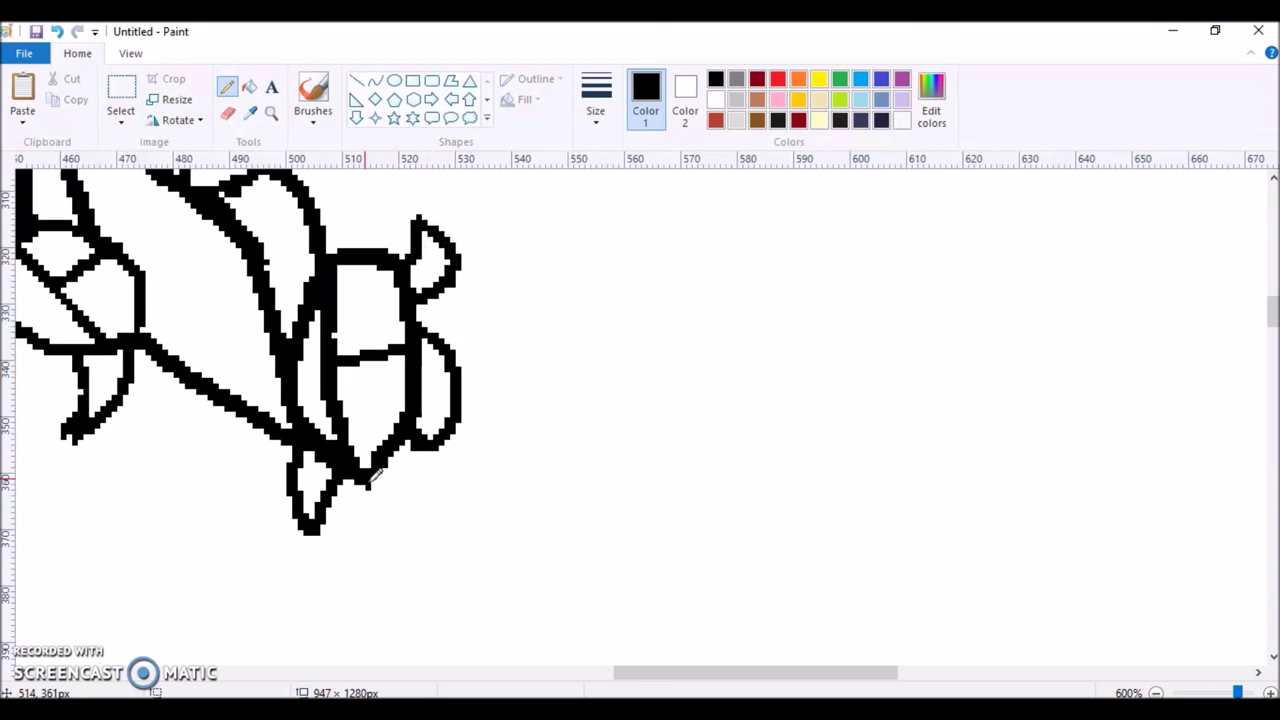
{"action": "mouse_move", "coordinate": [374, 480]}
{"action": "left_mouse_down"}
{"action": "mouse_move", "coordinate": [414, 511]}
{"action": "mouse_move", "coordinate": [404, 444]}
{"action": "left_mouse_up"}
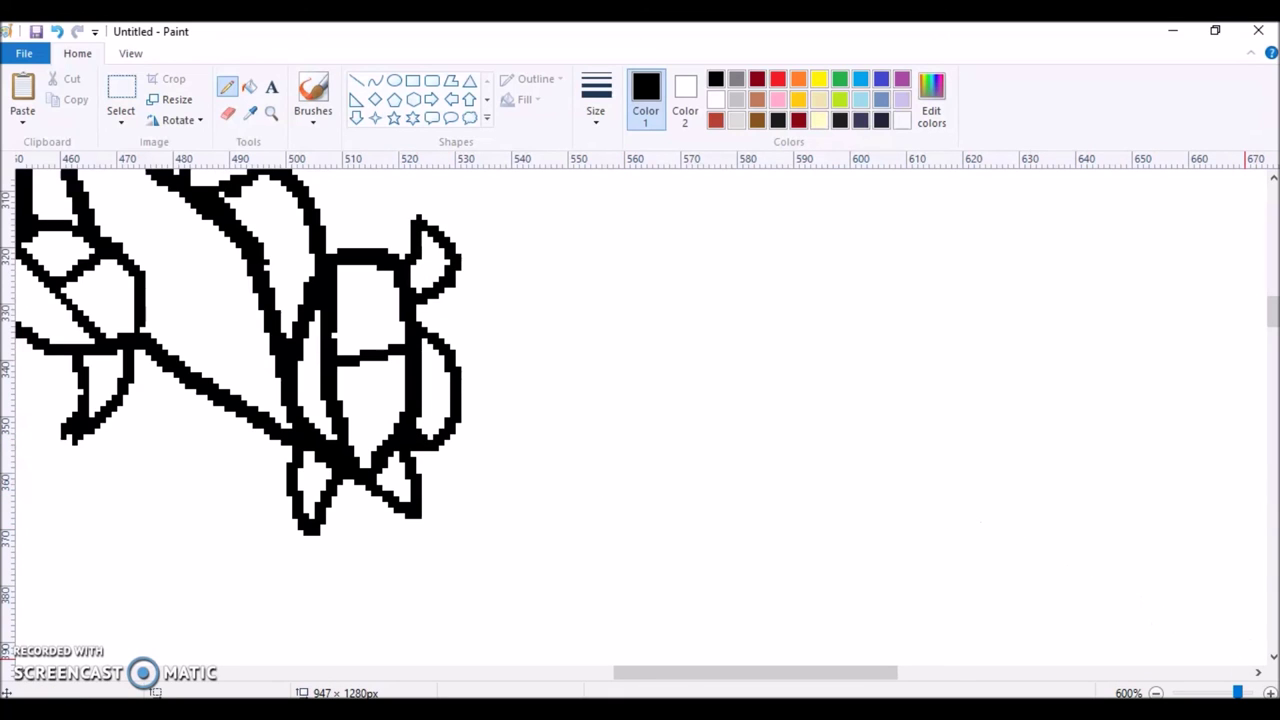
- Draw a wire band at the base of the creature's left-hand ear with the Curve tool: a diagonal about 37 × 37 px and a rounded lower end
{"action": "left_click", "coordinate": [1156, 693]}
{"action": "left_click", "coordinate": [1156, 693]}
{"action": "left_click", "coordinate": [1156, 693]}
{"action": "left_click", "coordinate": [1156, 693]}
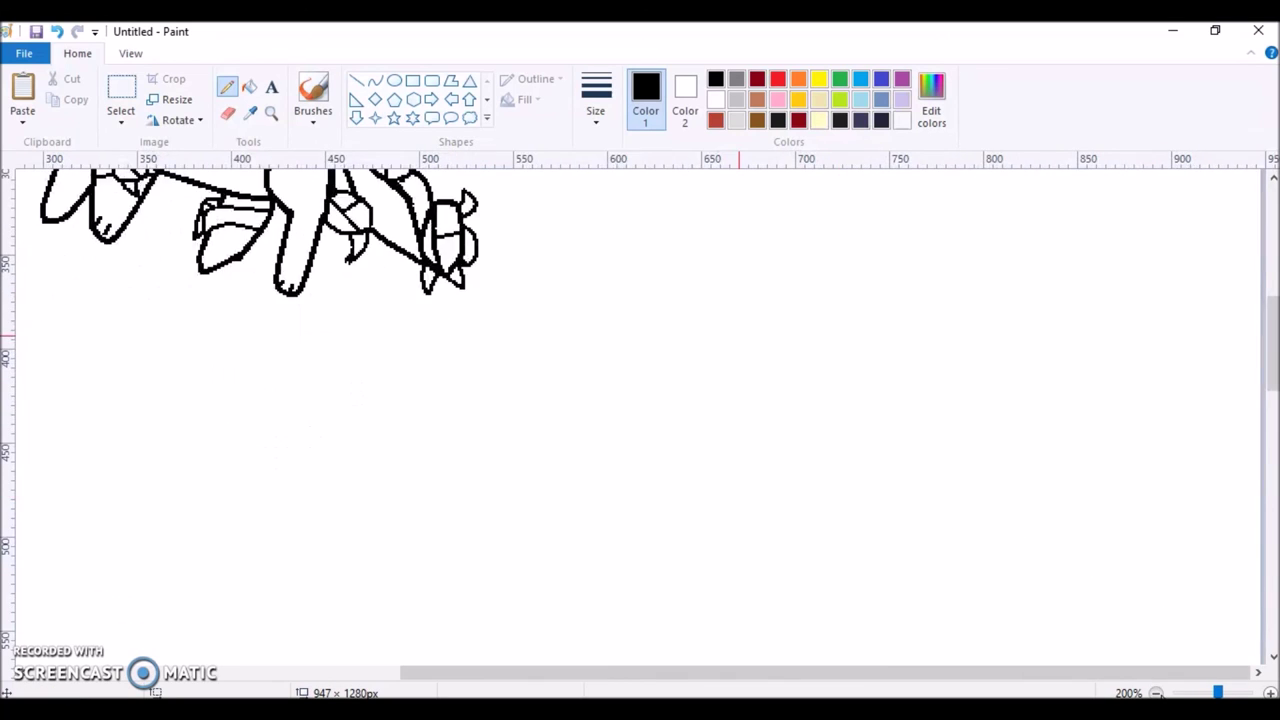
{"action": "left_click", "coordinate": [1156, 693]}
{"action": "left_click_drag", "start_coordinate": [1272, 399], "coordinate": [1272, 285]}
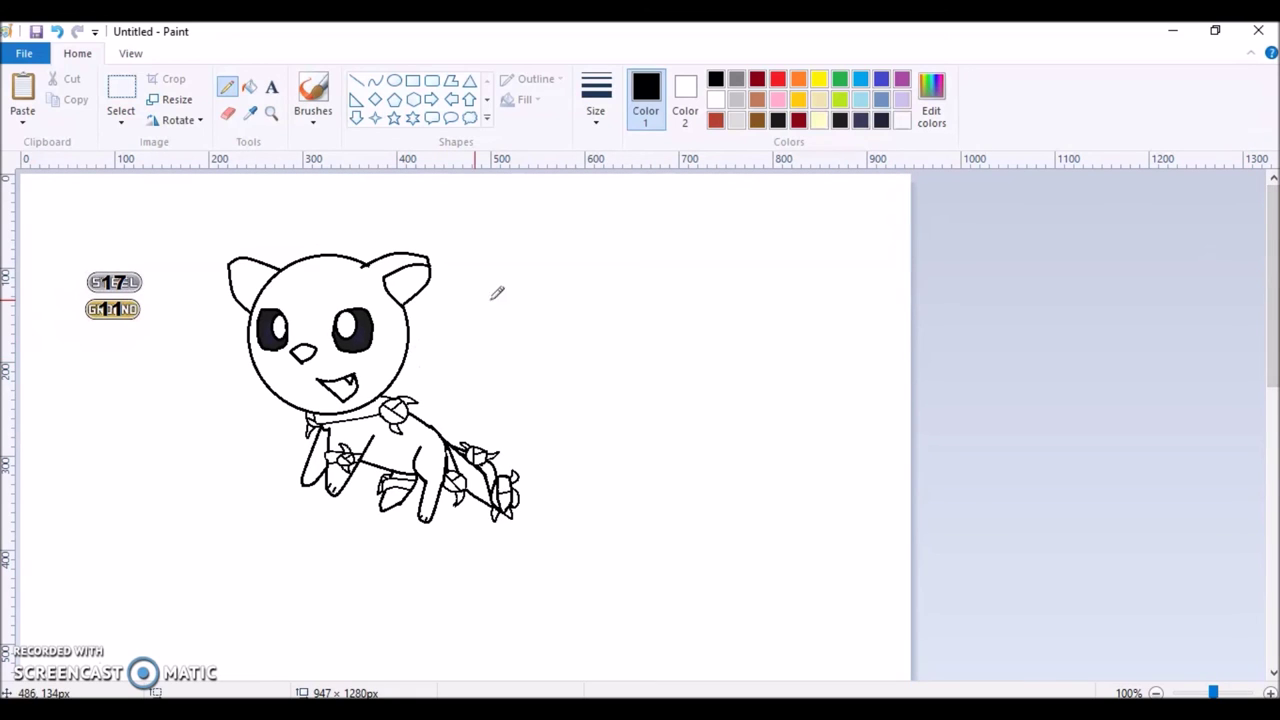
{"action": "left_click", "coordinate": [270, 113]}
{"action": "left_click", "coordinate": [491, 294]}
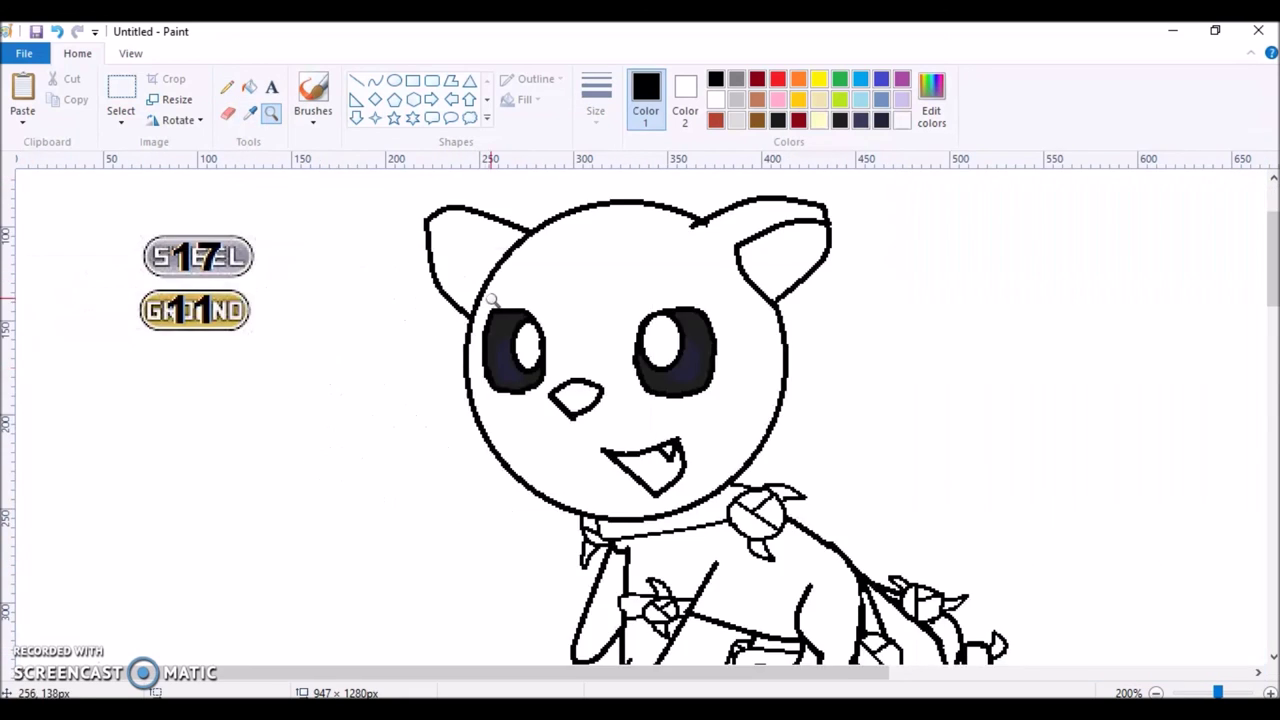
{"action": "left_click", "coordinate": [491, 294]}
{"action": "left_click", "coordinate": [500, 237]}
{"action": "left_click", "coordinate": [375, 80]}
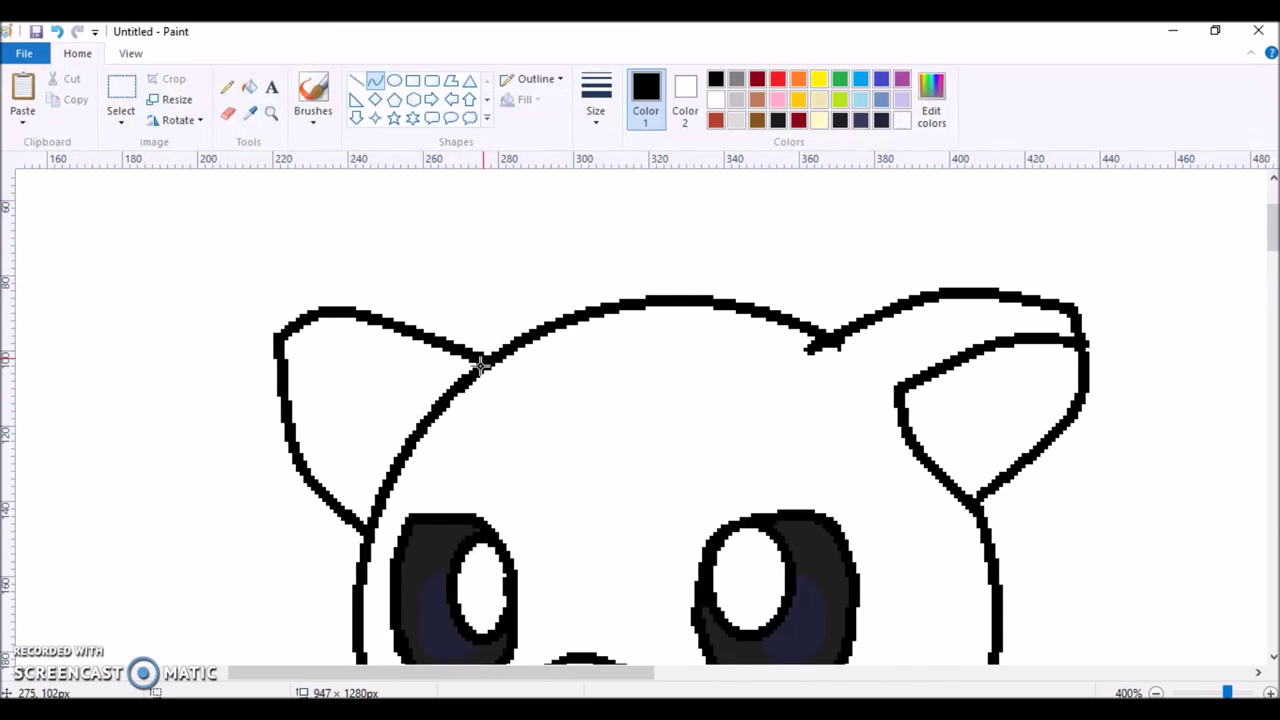
{"action": "mouse_move", "coordinate": [472, 356]}
{"action": "left_mouse_down"}
{"action": "mouse_move", "coordinate": [297, 543]}
{"action": "mouse_move", "coordinate": [320, 523]}
{"action": "mouse_move", "coordinate": [314, 503]}
{"action": "mouse_move", "coordinate": [338, 537]}
{"action": "mouse_move", "coordinate": [318, 524]}
{"action": "mouse_move", "coordinate": [323, 494]}
{"action": "mouse_move", "coordinate": [330, 532]}
{"action": "mouse_move", "coordinate": [368, 547]}
{"action": "mouse_move", "coordinate": [342, 552]}
{"action": "left_mouse_up"}
{"action": "left_click", "coordinate": [457, 571]}
{"action": "left_click", "coordinate": [342, 552]}
{"action": "left_click", "coordinate": [535, 492]}
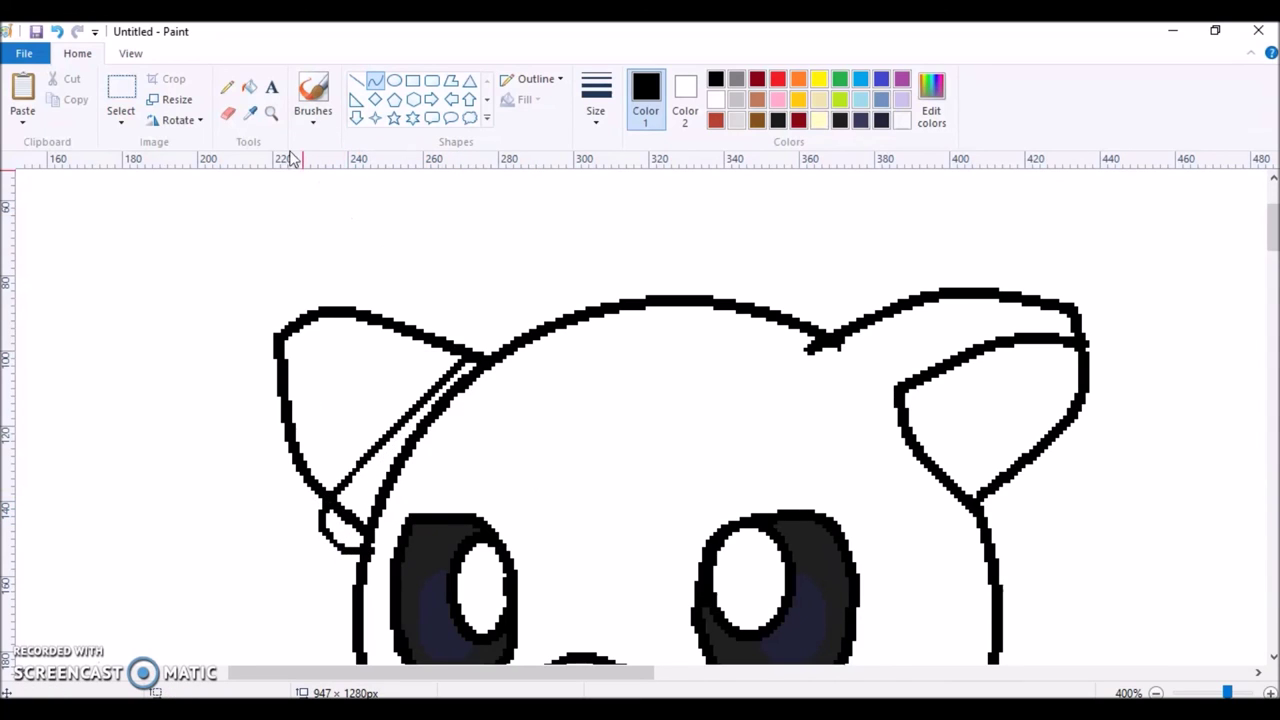
- Erase the ear outline crossing the band's rounded end and pencil a rounded loop about 10 × 16 px on its outer side
{"action": "left_click", "coordinate": [227, 114]}
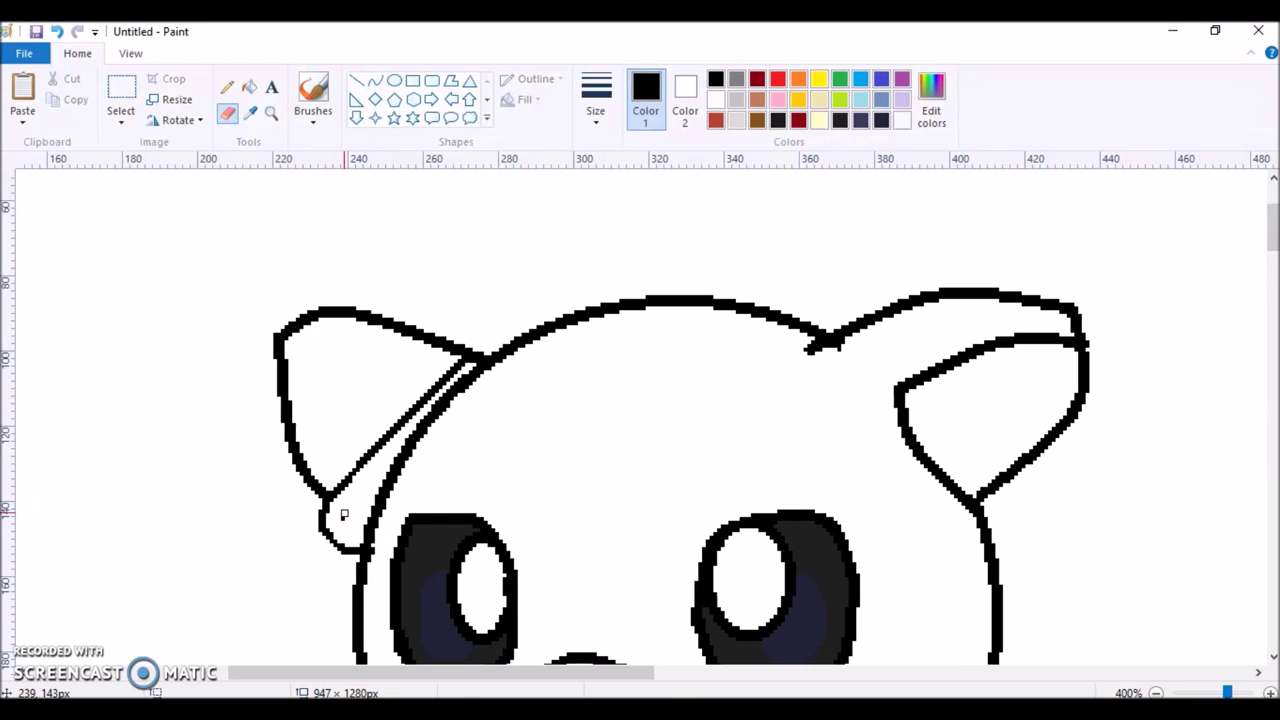
{"action": "left_click", "coordinate": [227, 87]}
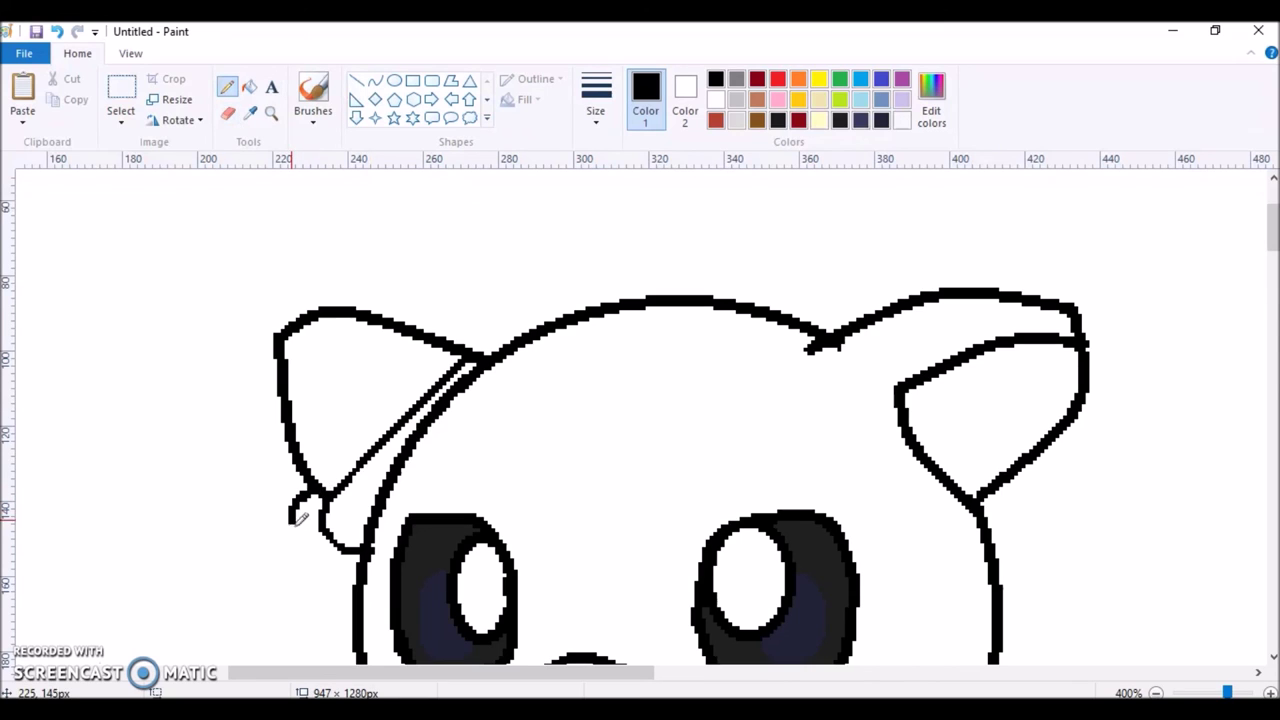
{"action": "mouse_move", "coordinate": [297, 518]}
{"action": "left_mouse_down"}
{"action": "mouse_move", "coordinate": [299, 549]}
{"action": "mouse_move", "coordinate": [355, 546]}
{"action": "left_mouse_up"}
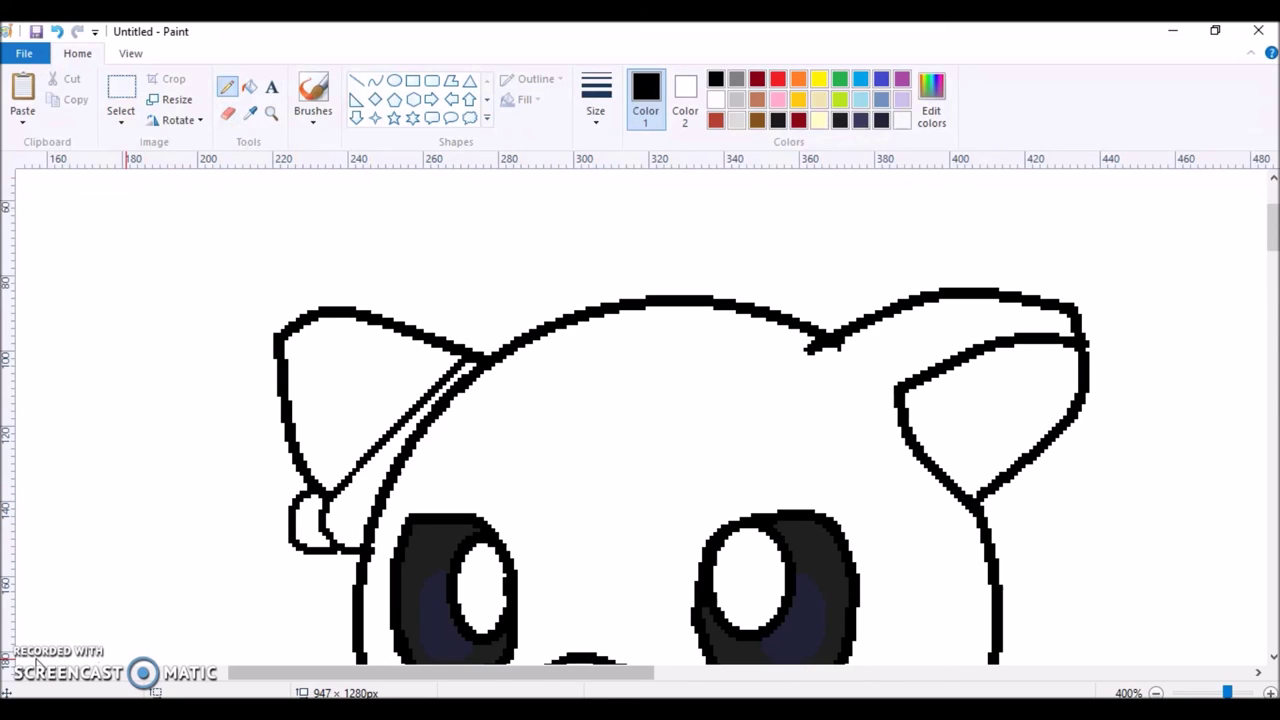